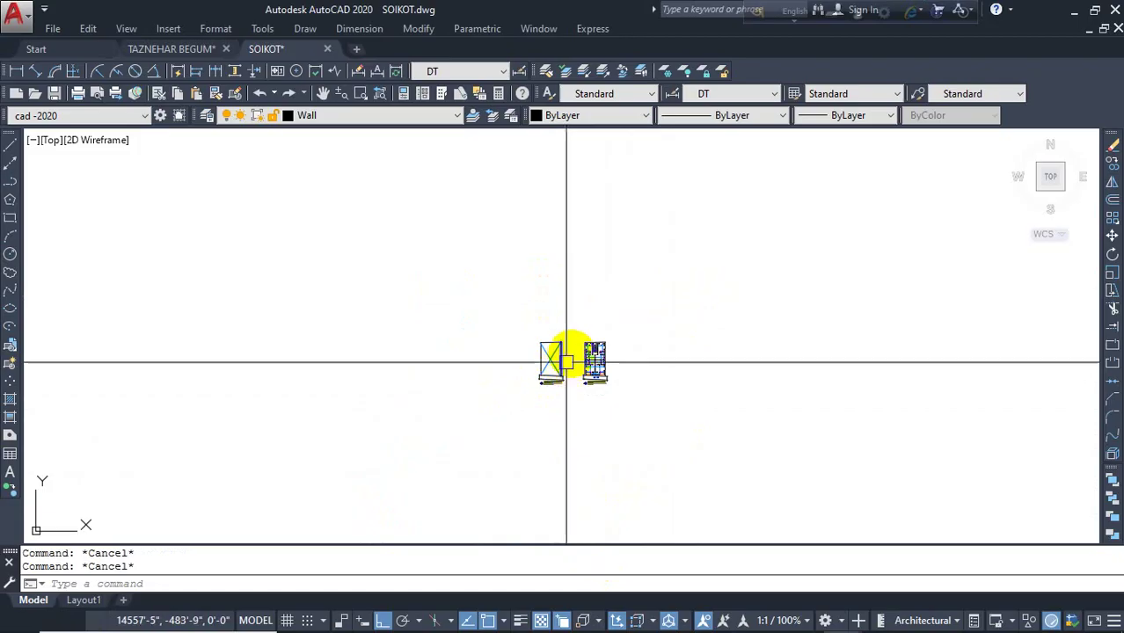
- Configure the drawing units to Architectural length with 0'-0" precision and Inches as the insertion scale
type("un")
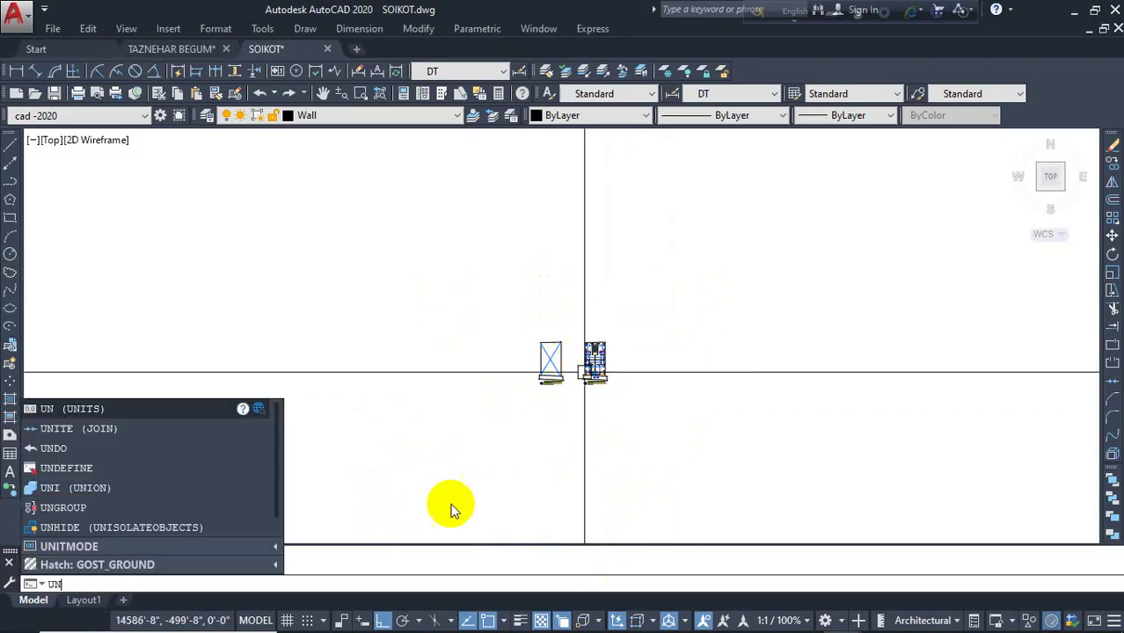
key("Return")
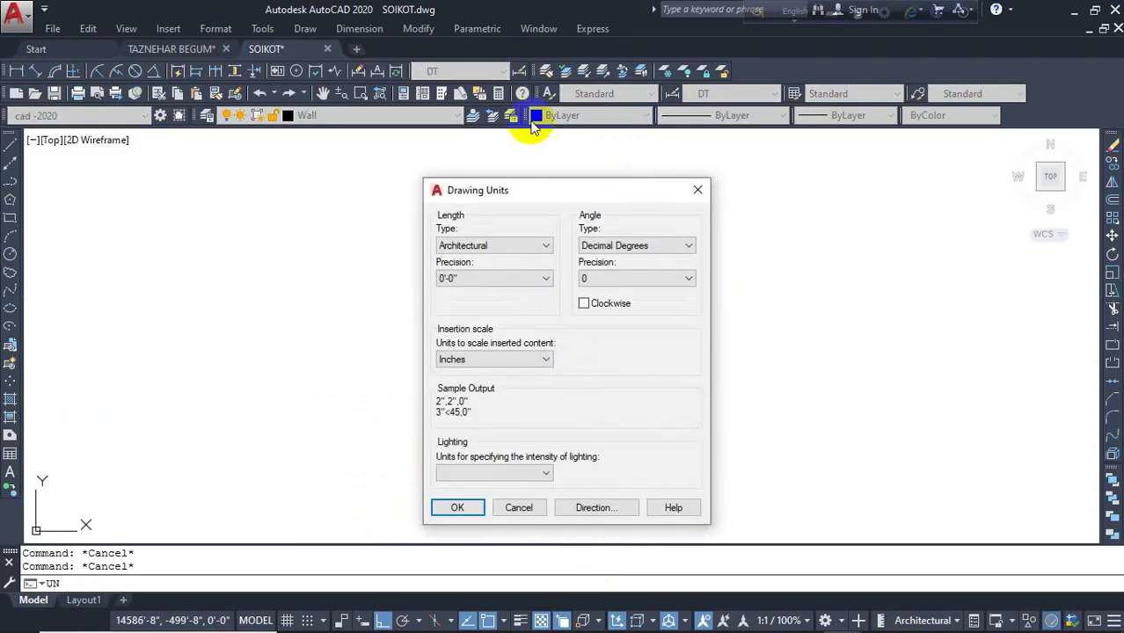
left_click_drag(565, 188, 595, 159)
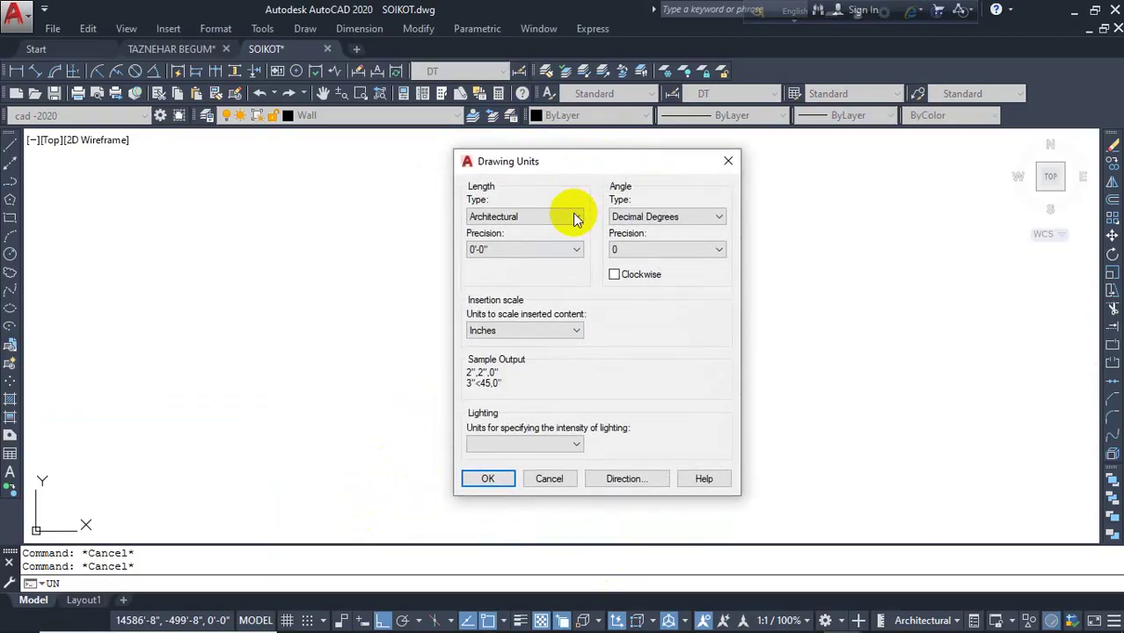
left_click(557, 218)
left_click(528, 223)
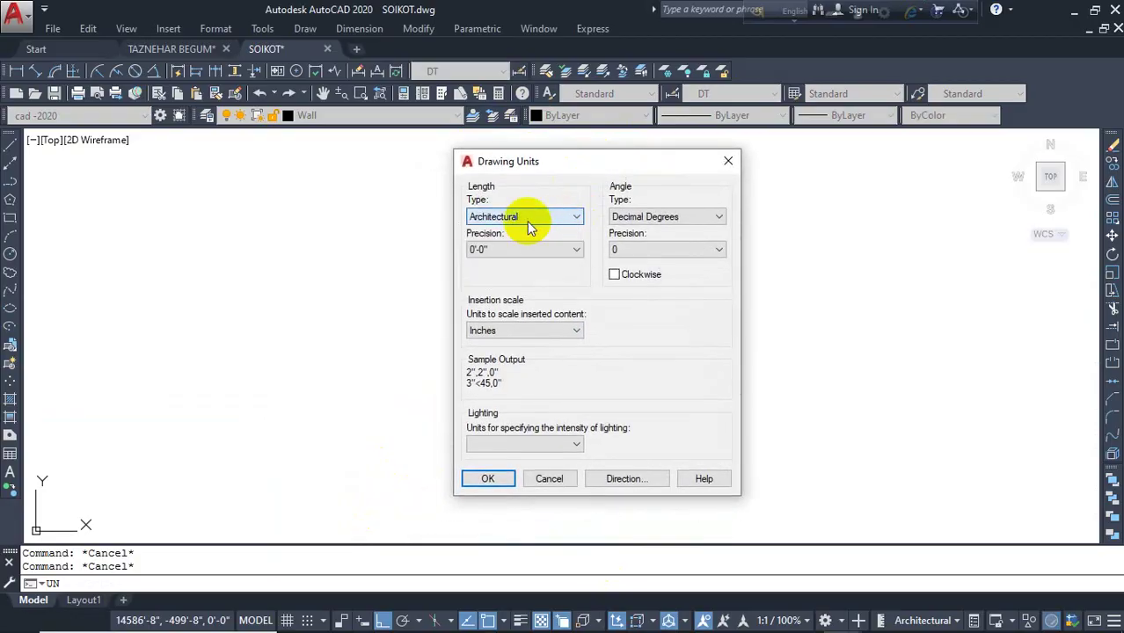
left_click(549, 250)
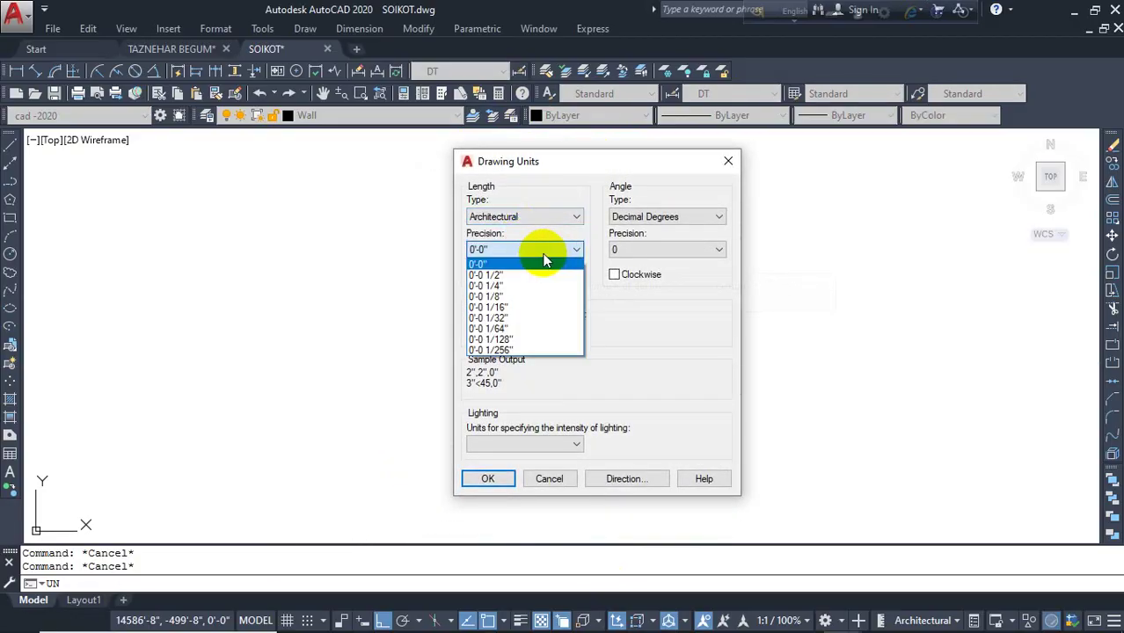
left_click(541, 264)
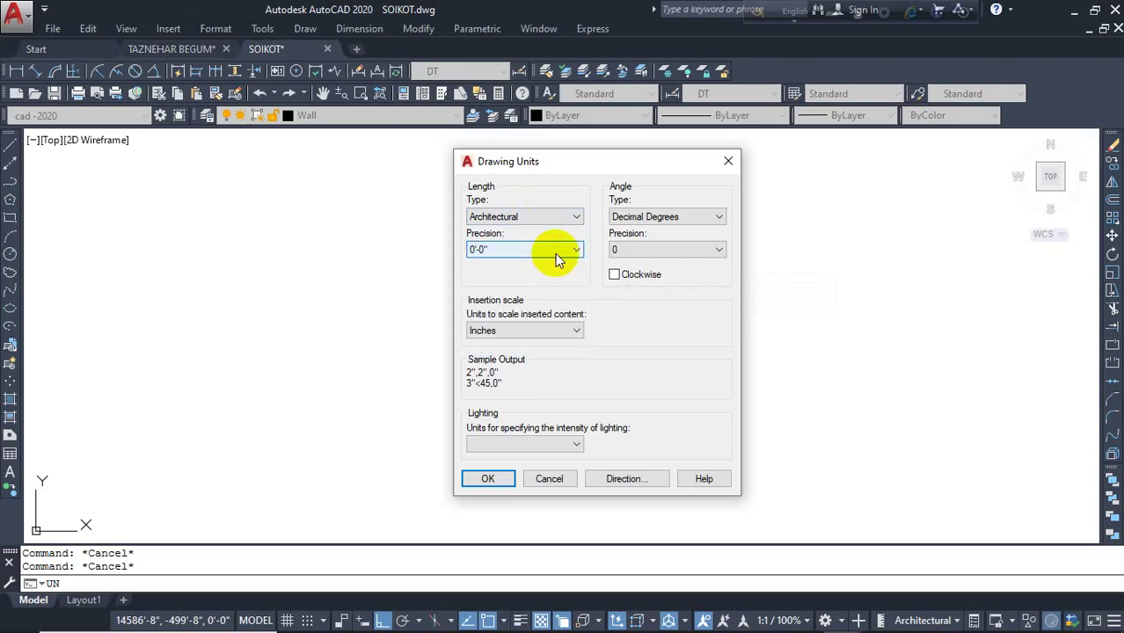
left_click(527, 332)
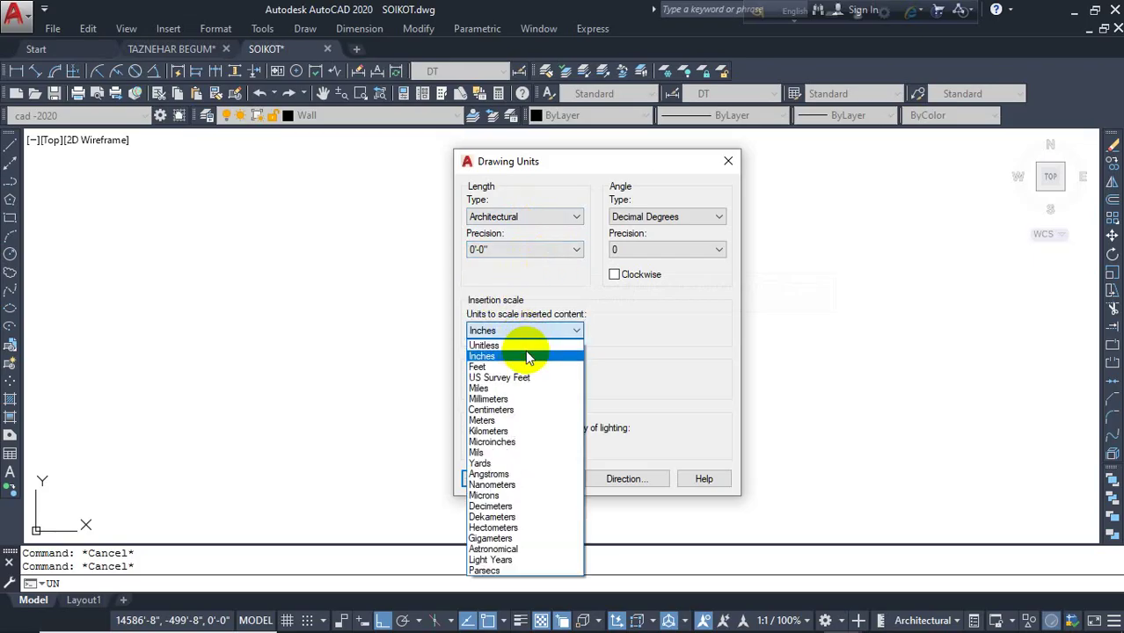
left_click(527, 356)
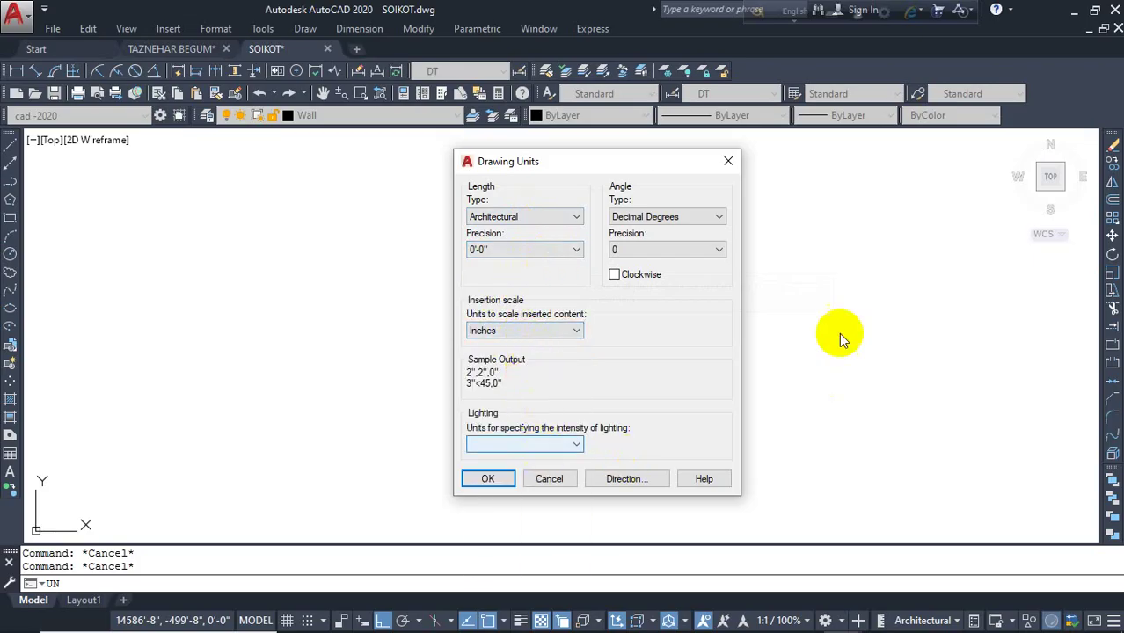
left_click(490, 479)
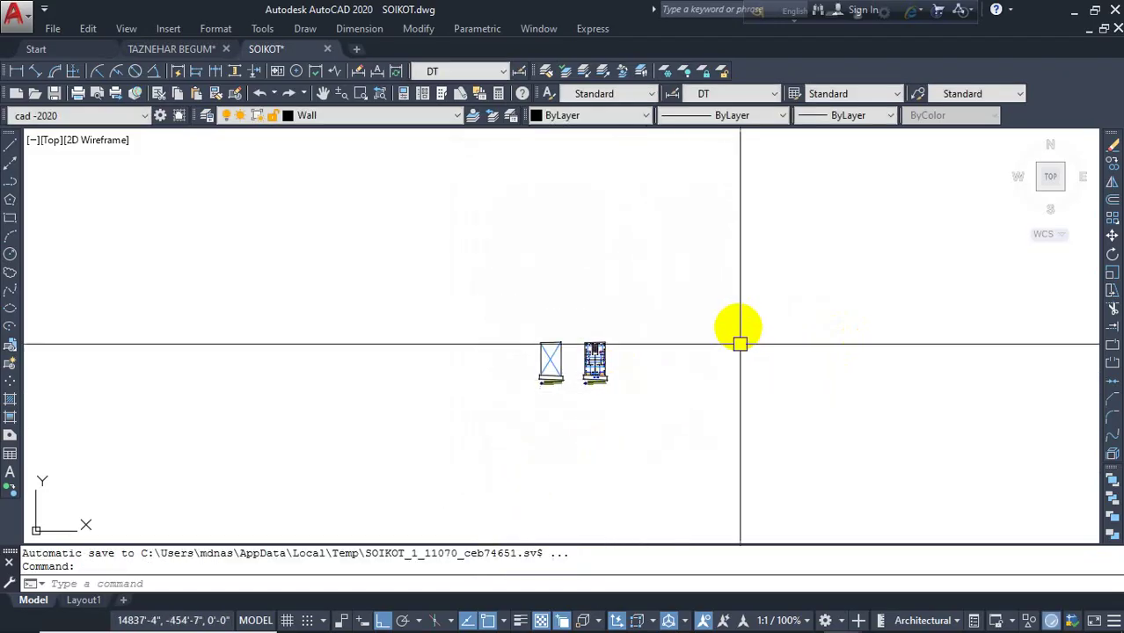
- Create a new dimension style named ddd, based on DT and used for all dimensions
middle_click_drag(741, 340, 647, 369)
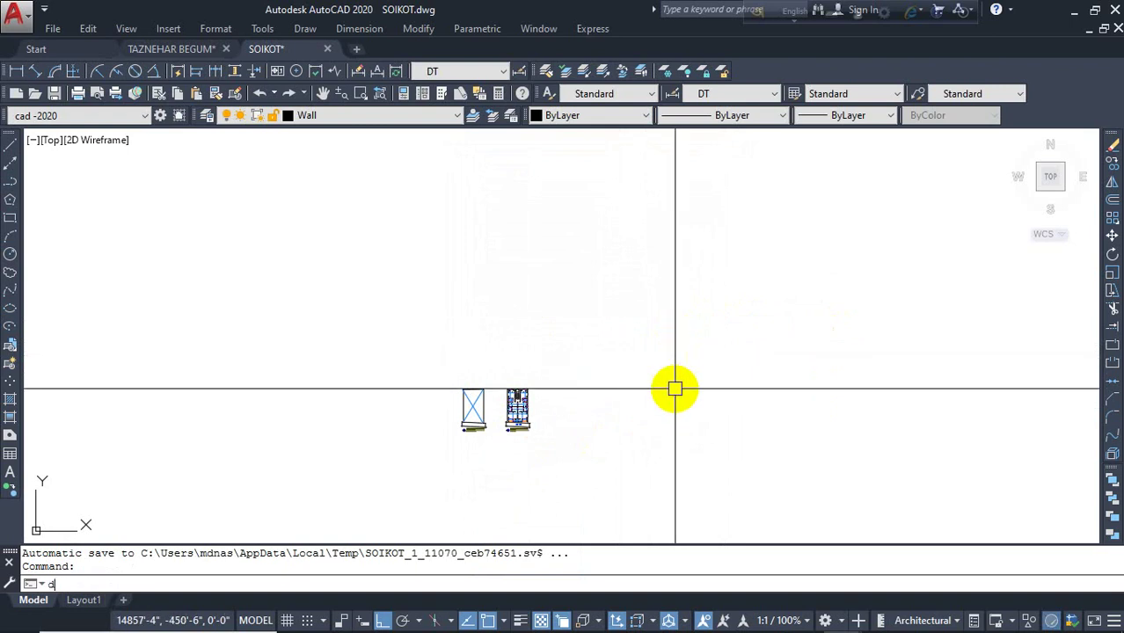
type("d")
key("Return")
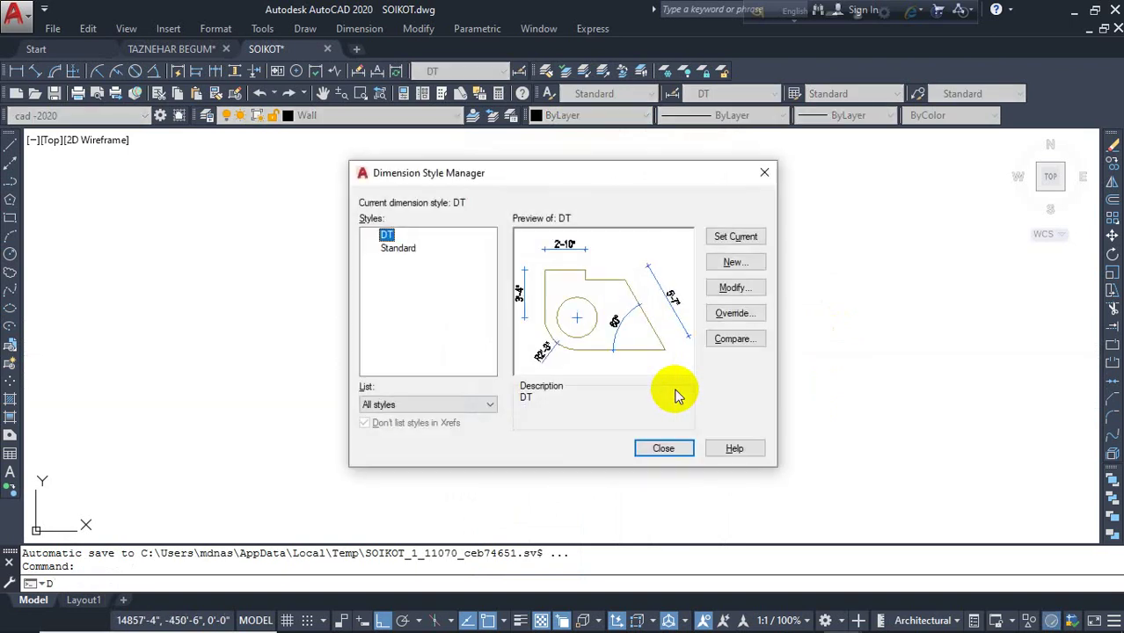
left_click(751, 263)
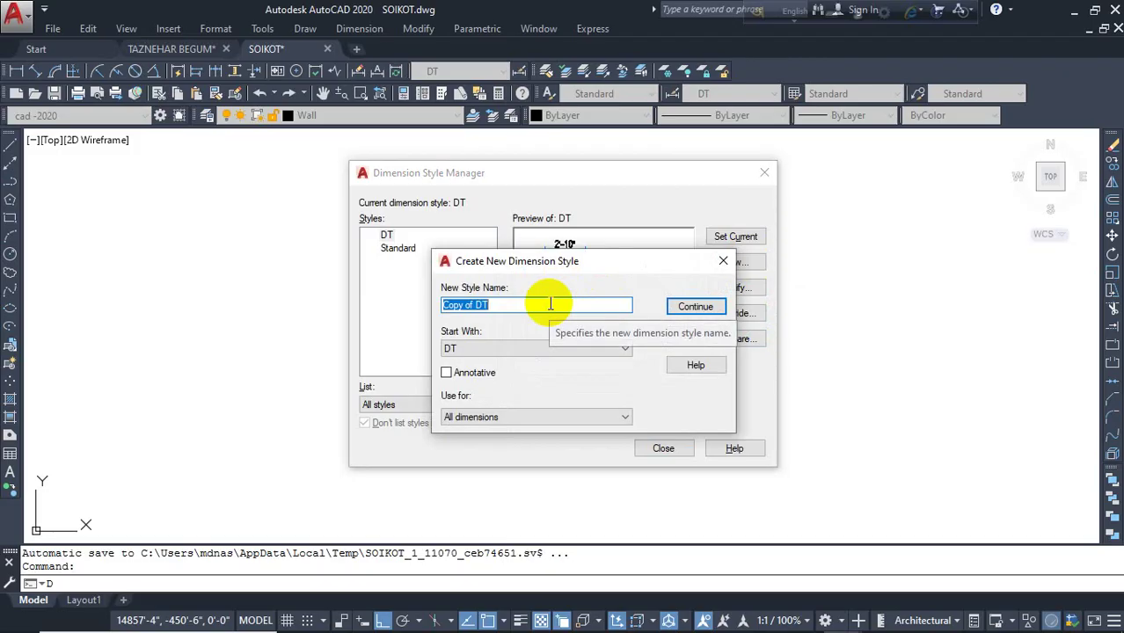
type("ddd")
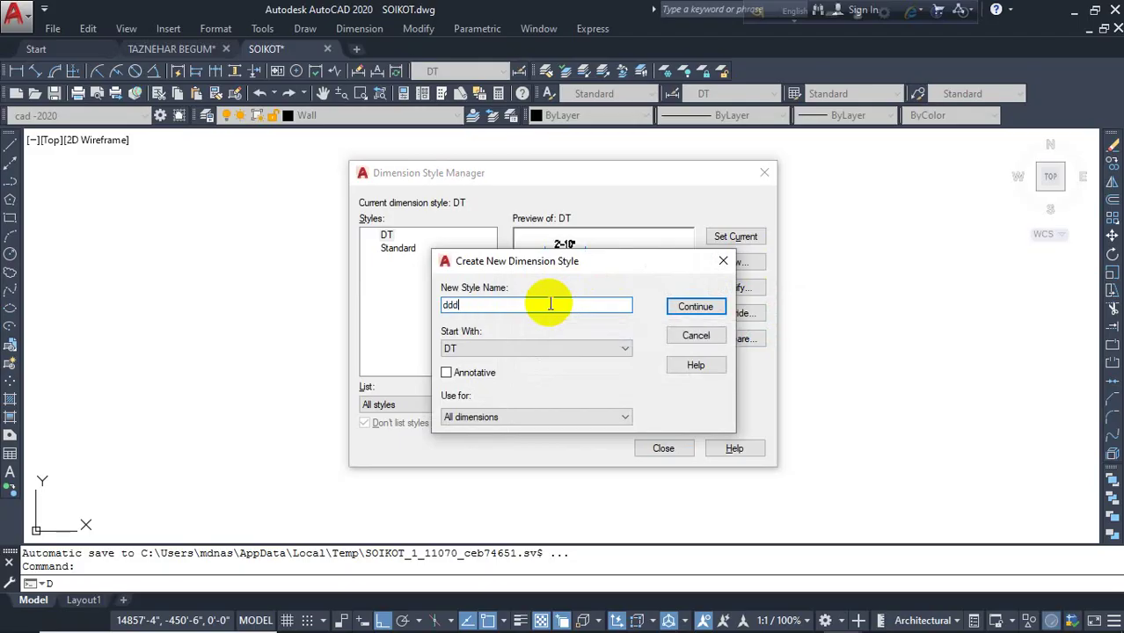
left_click(694, 309)
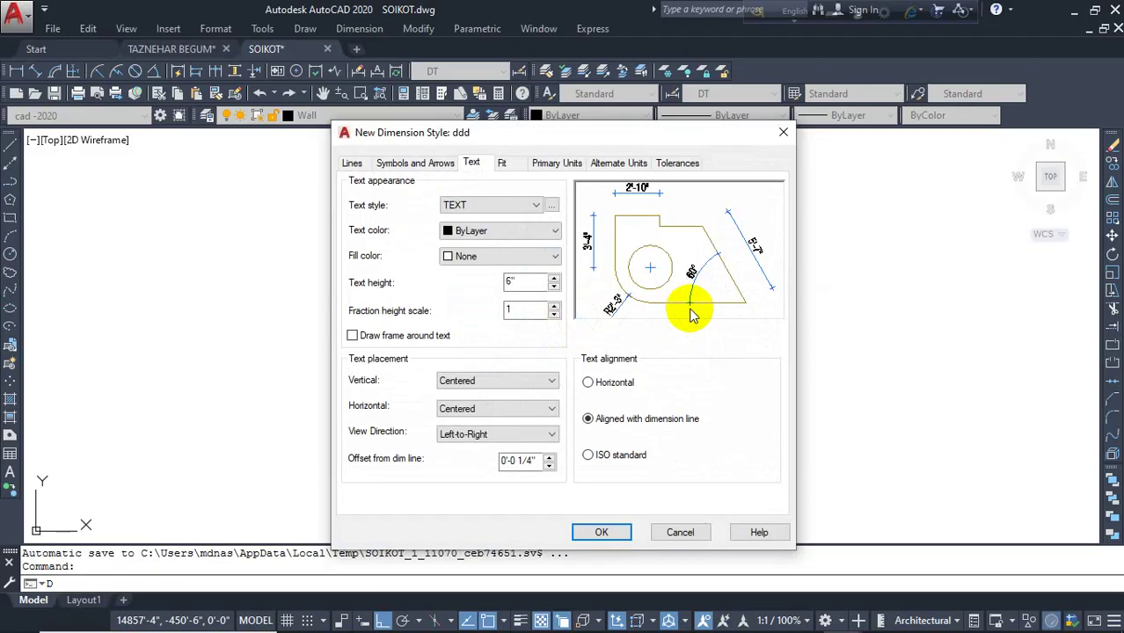
- Set the color, linetype and lineweight of the style's dimension lines to ByLayer
left_click(355, 165)
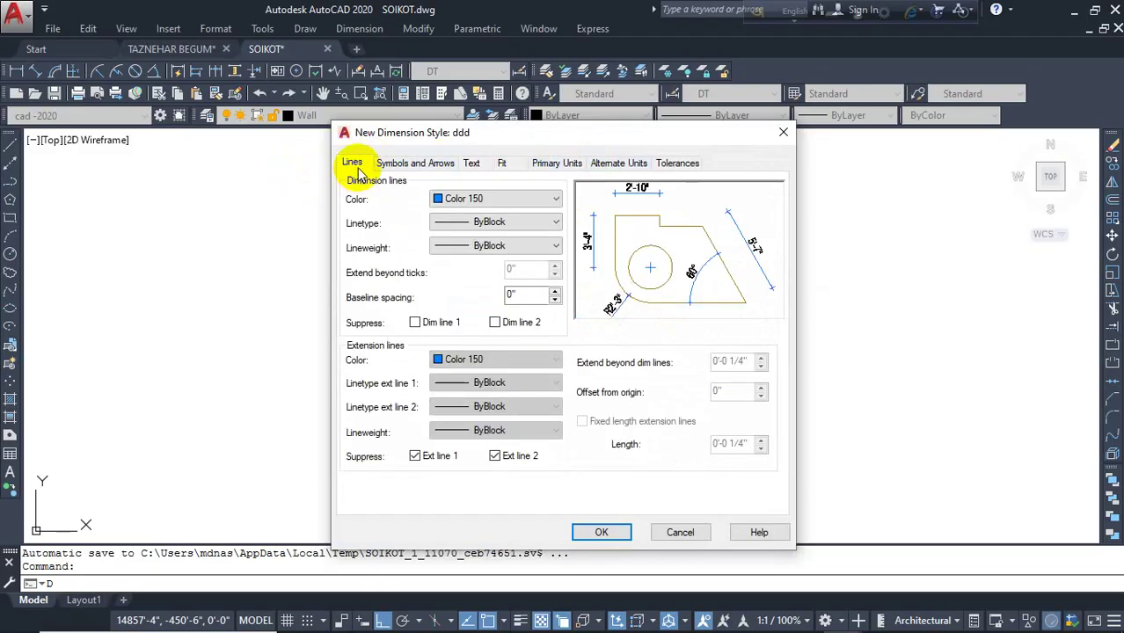
left_click(524, 197)
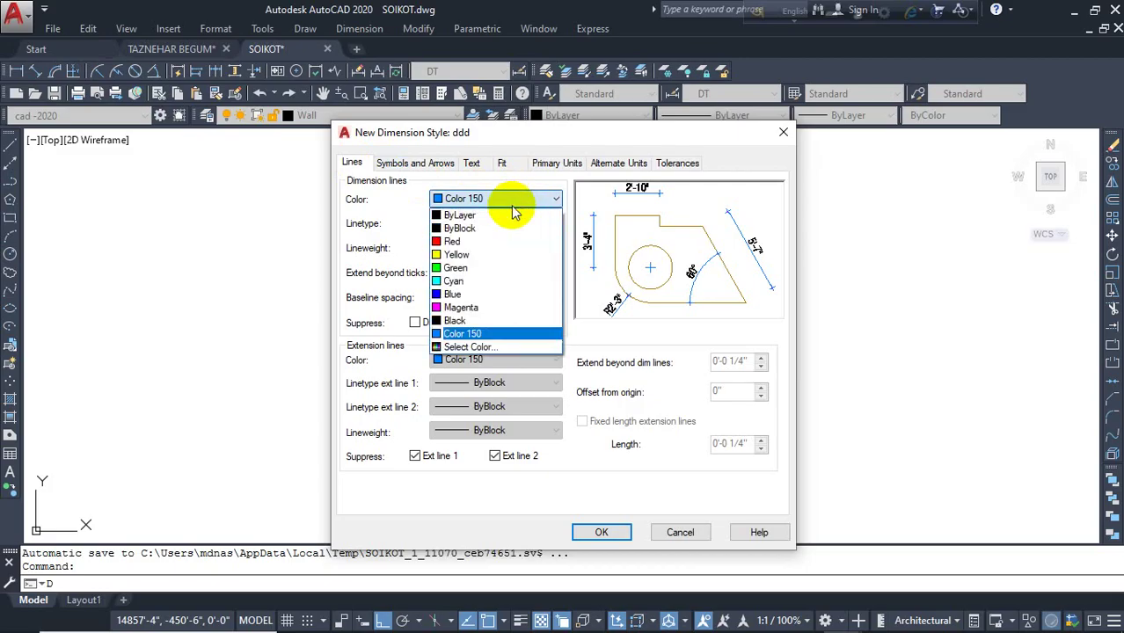
left_click(514, 217)
left_click(513, 223)
left_click(513, 233)
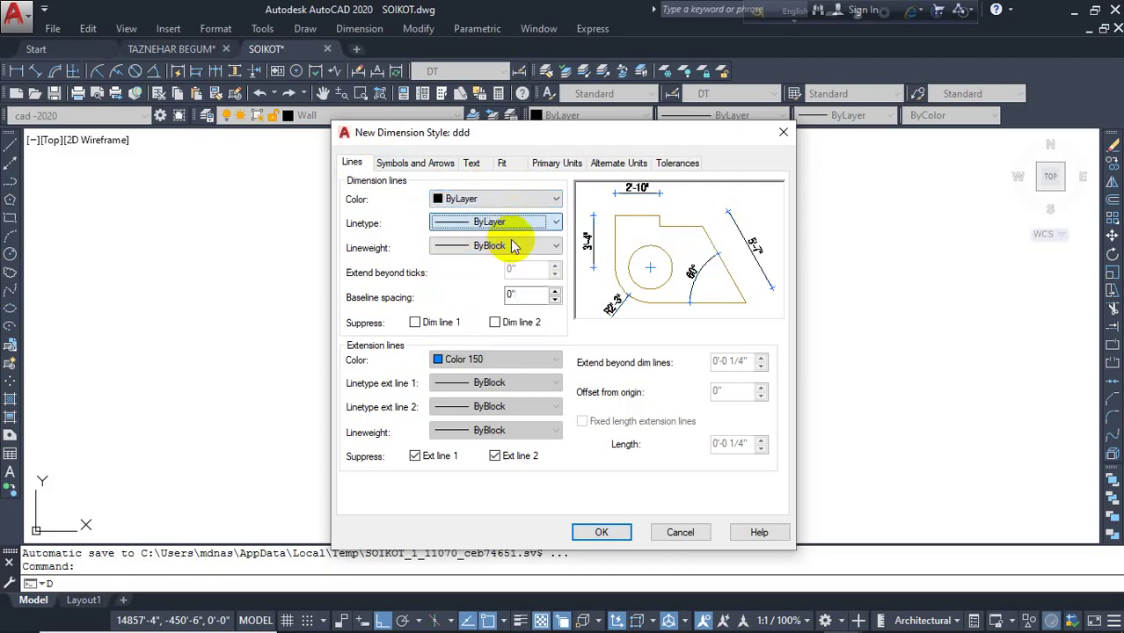
left_click(514, 246)
scroll(510, 251, "up", 3)
left_click(505, 258)
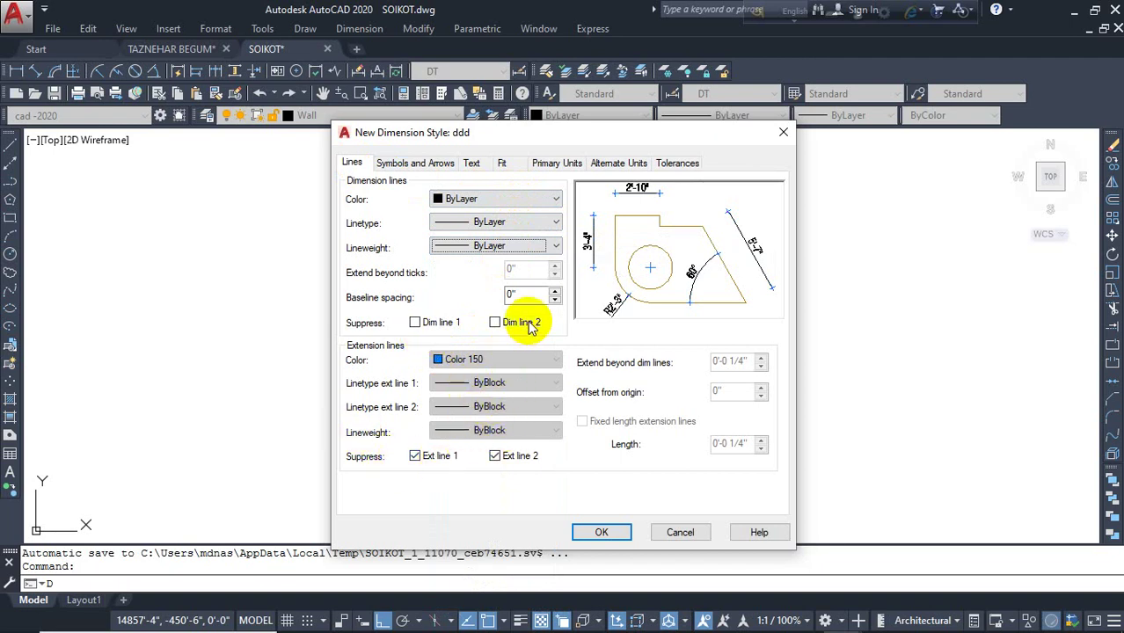
- Set the first and second arrowheads to Oblique and the arrow size to 1"
left_click(419, 165)
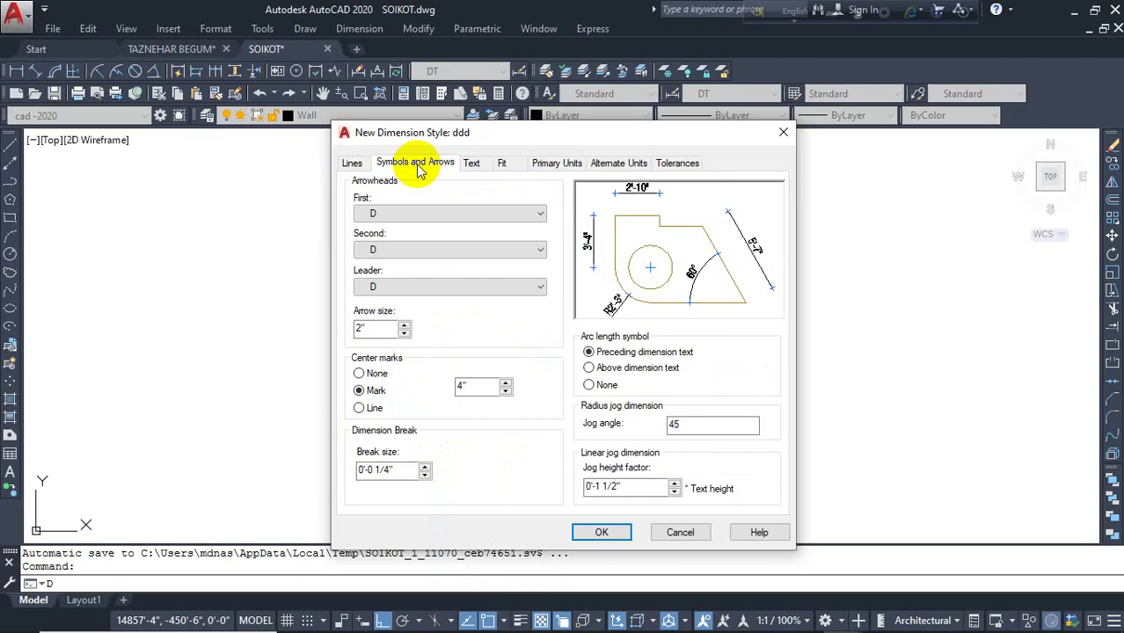
left_click(433, 215)
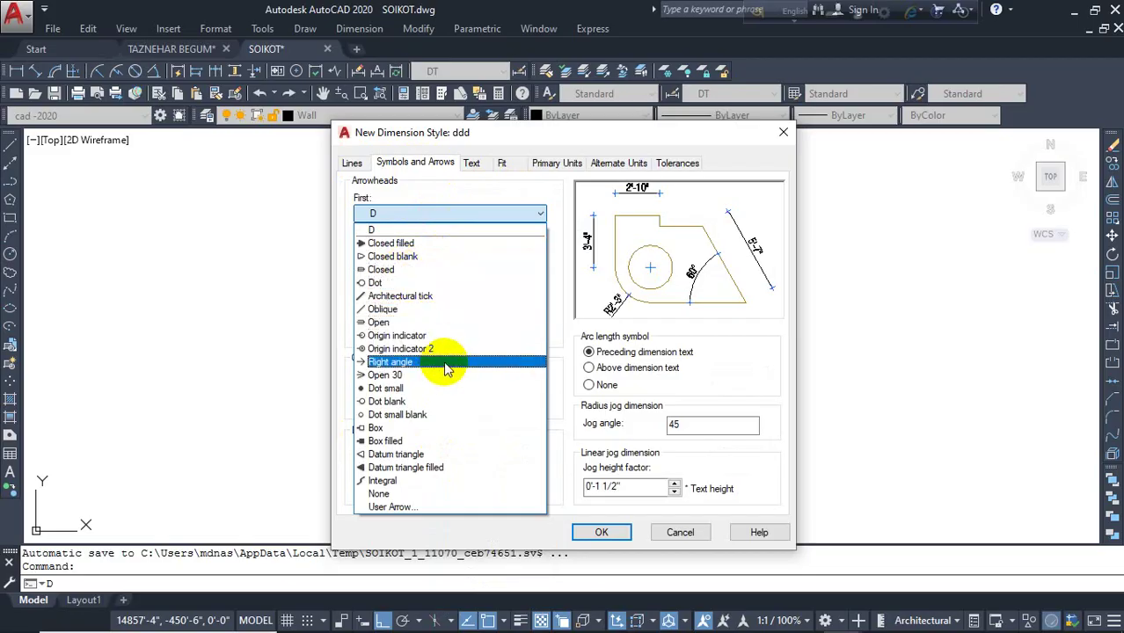
left_click(455, 315)
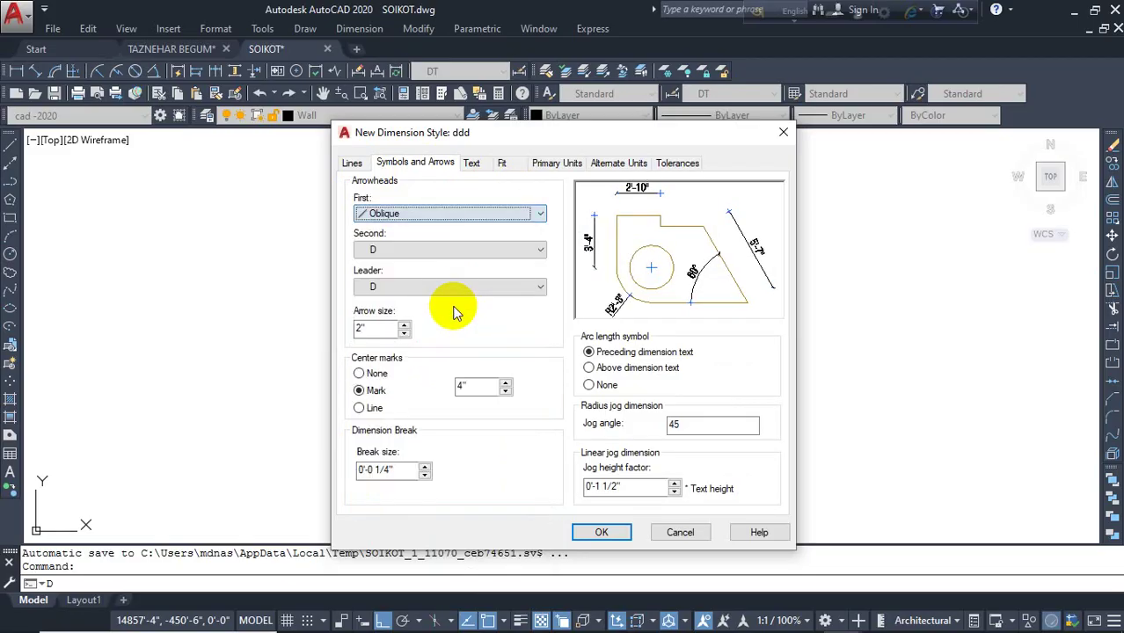
left_click(447, 251)
left_click(458, 351)
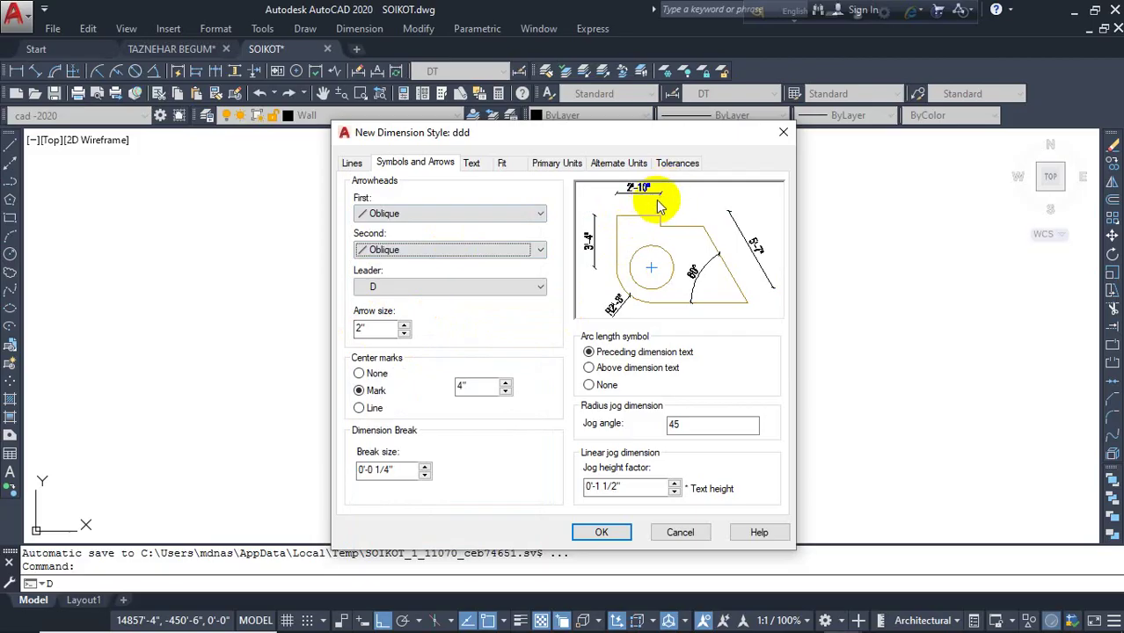
double_click(367, 327)
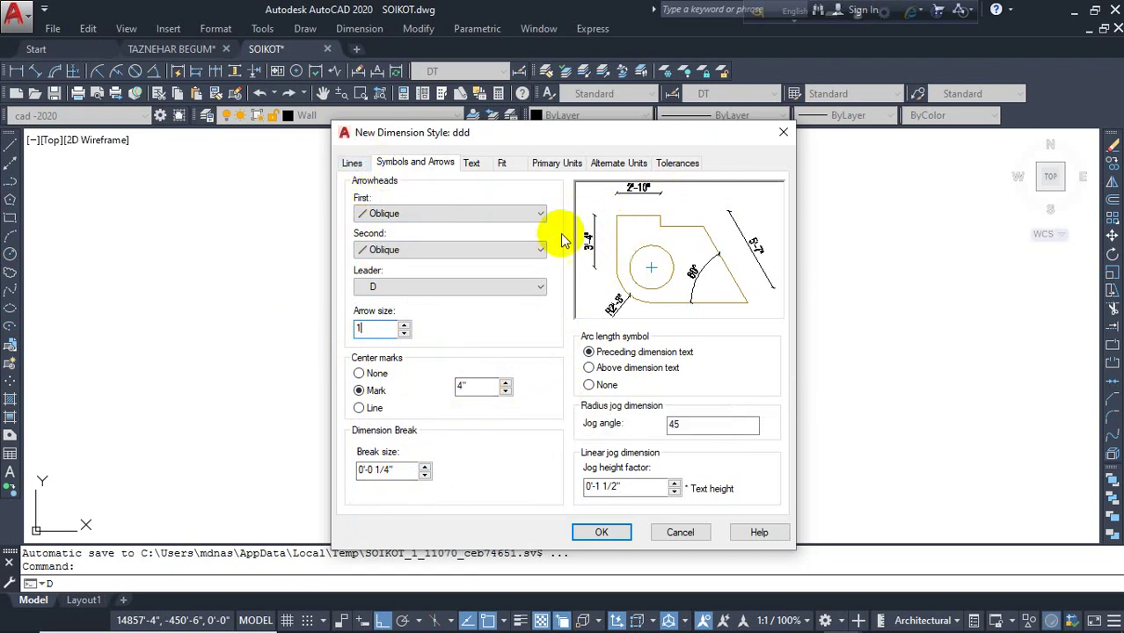
- Turn off suppression of extension lines 1 and 2, leaving both dimension lines unsuppressed
left_click(366, 164)
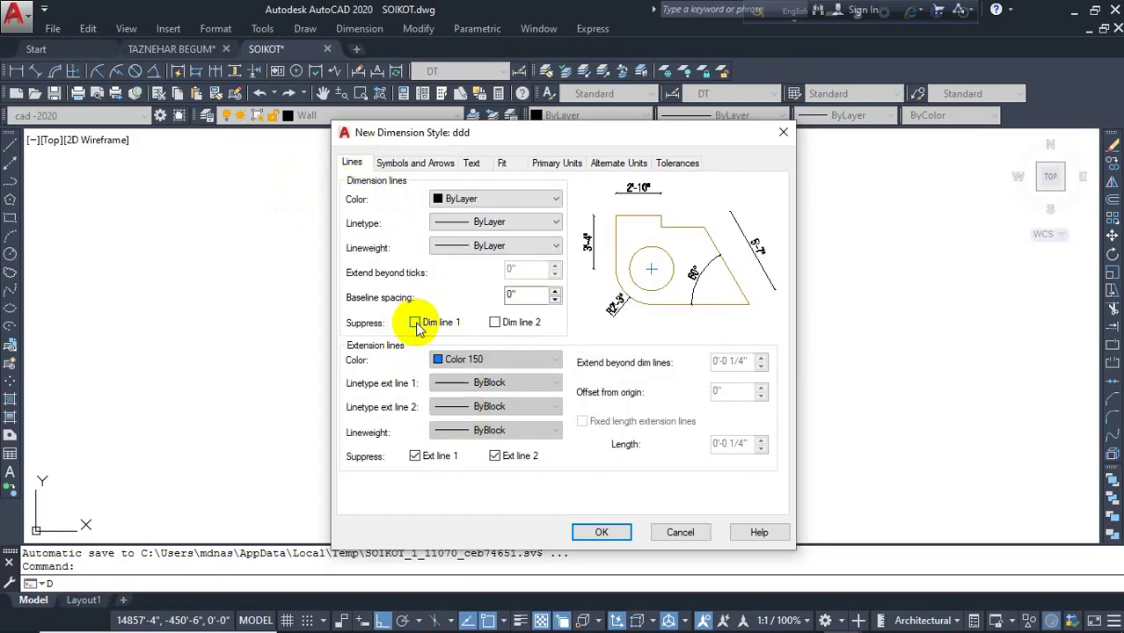
left_click(416, 324)
left_click(417, 324)
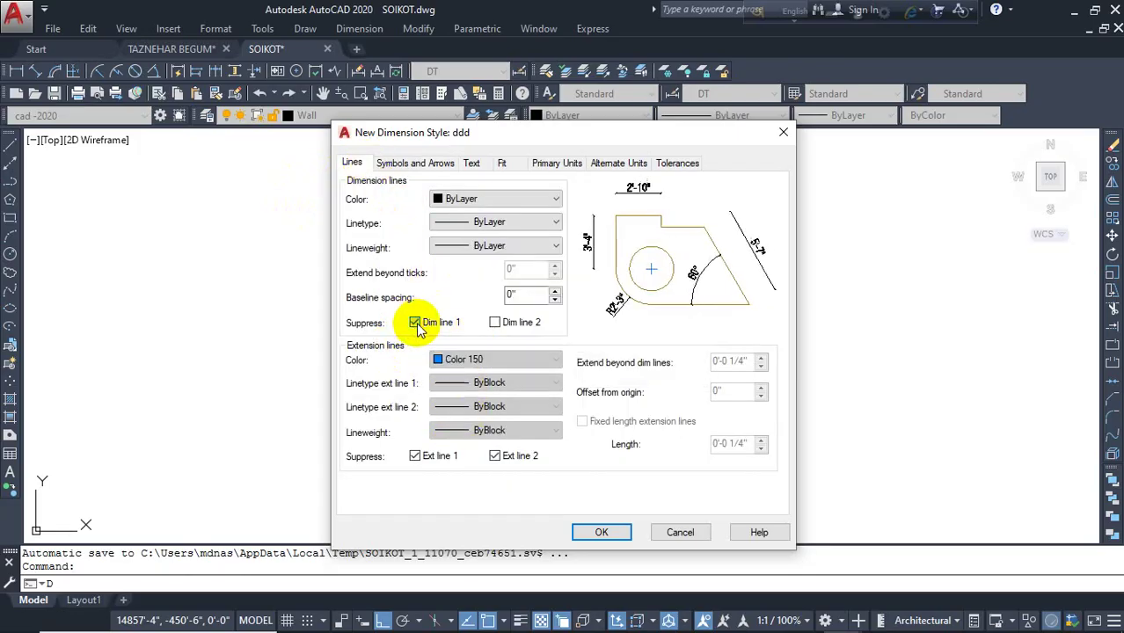
left_click(435, 458)
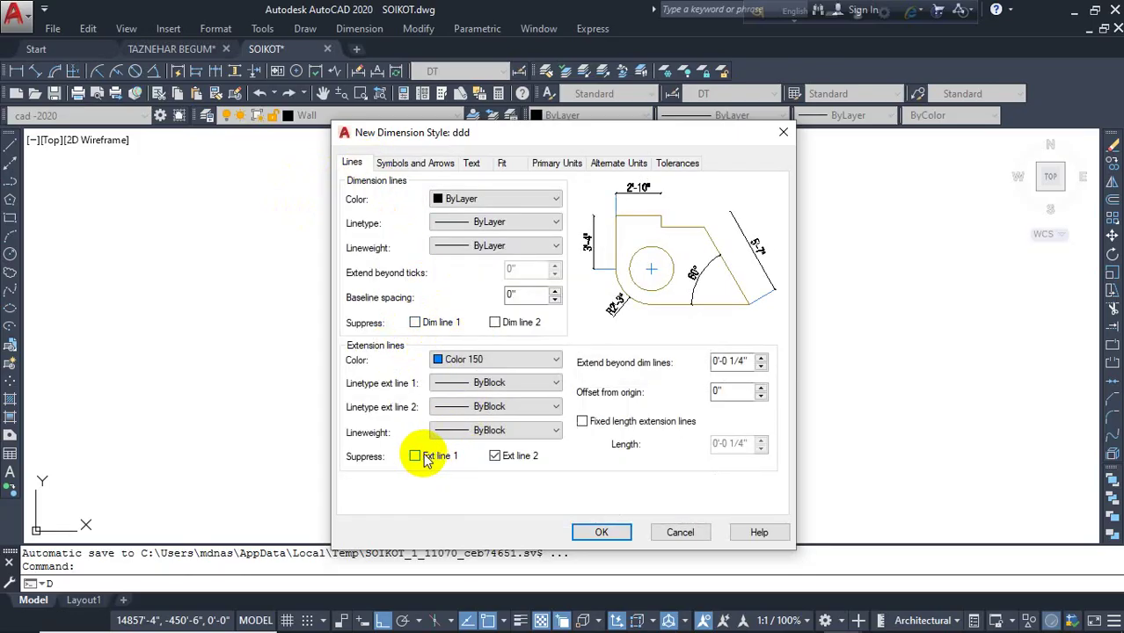
left_click(505, 457)
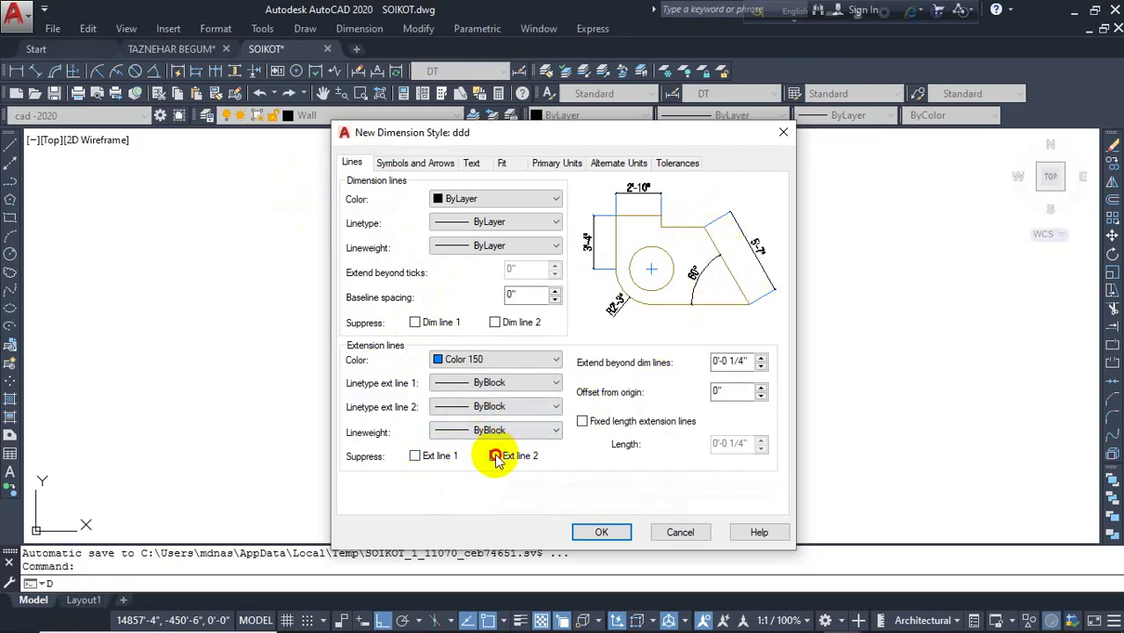
left_click(416, 457)
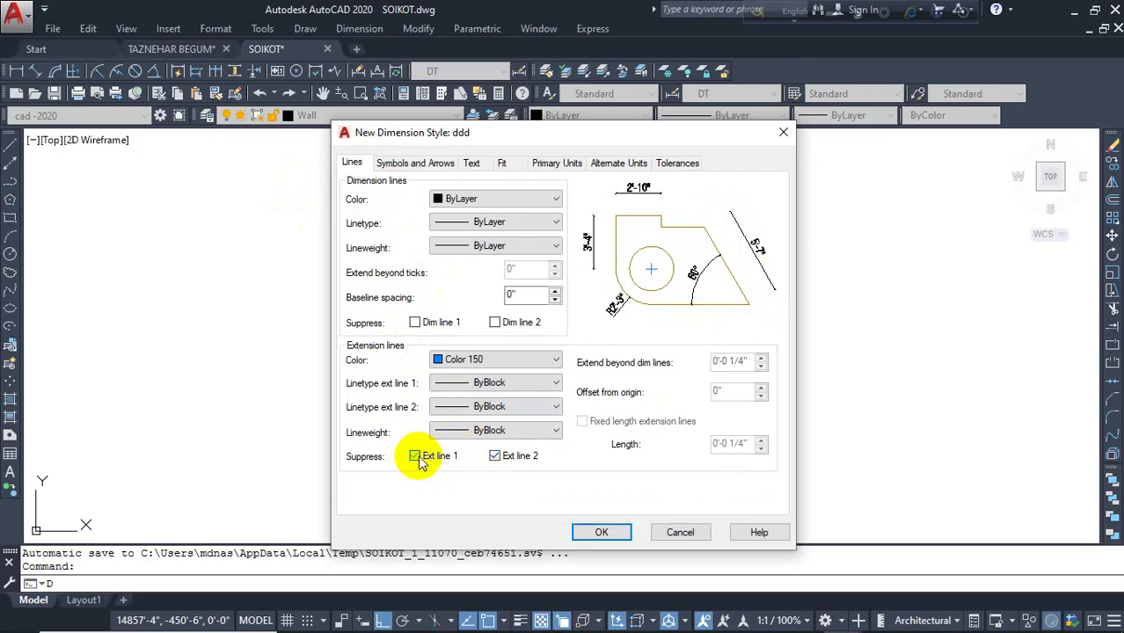
left_click(416, 456)
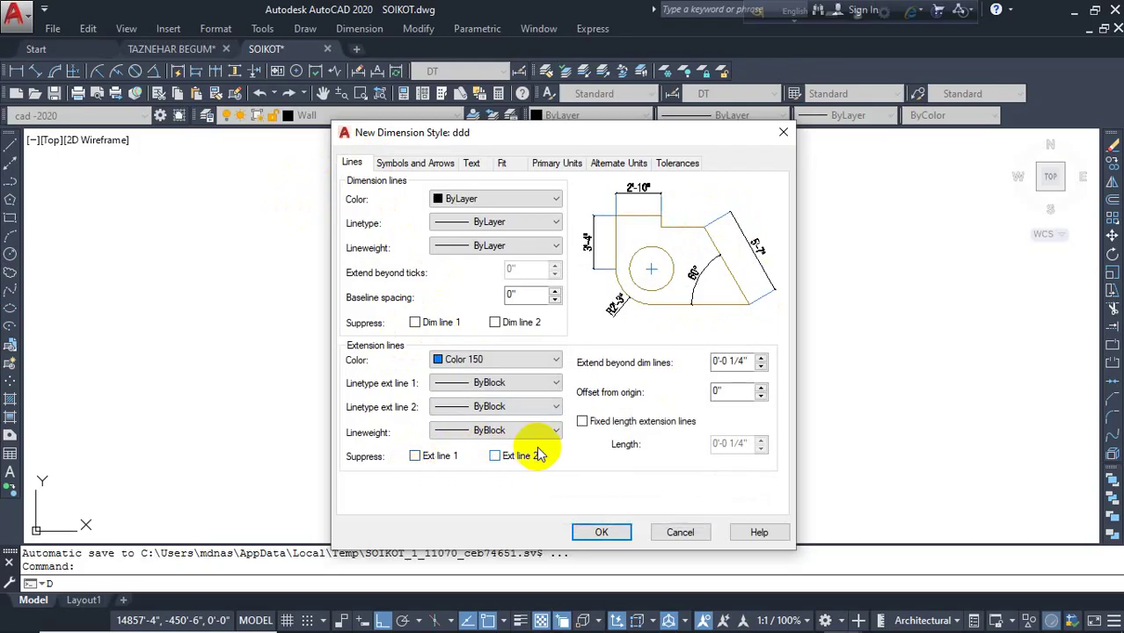
- Set the style's leader arrowhead to Oblique
left_click(419, 166)
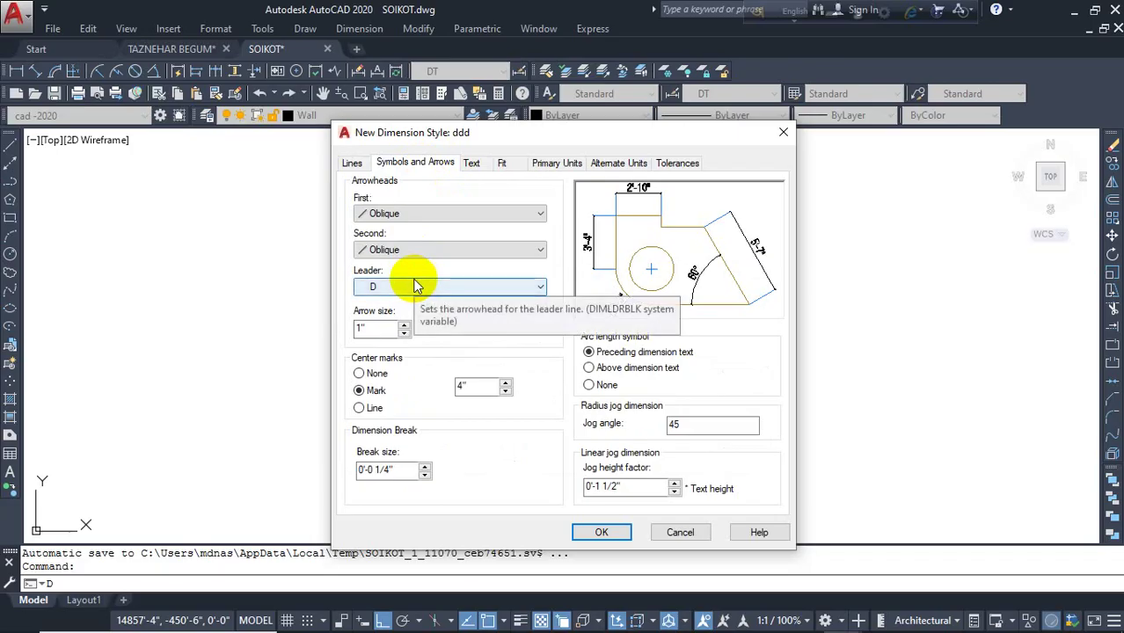
left_click(457, 288)
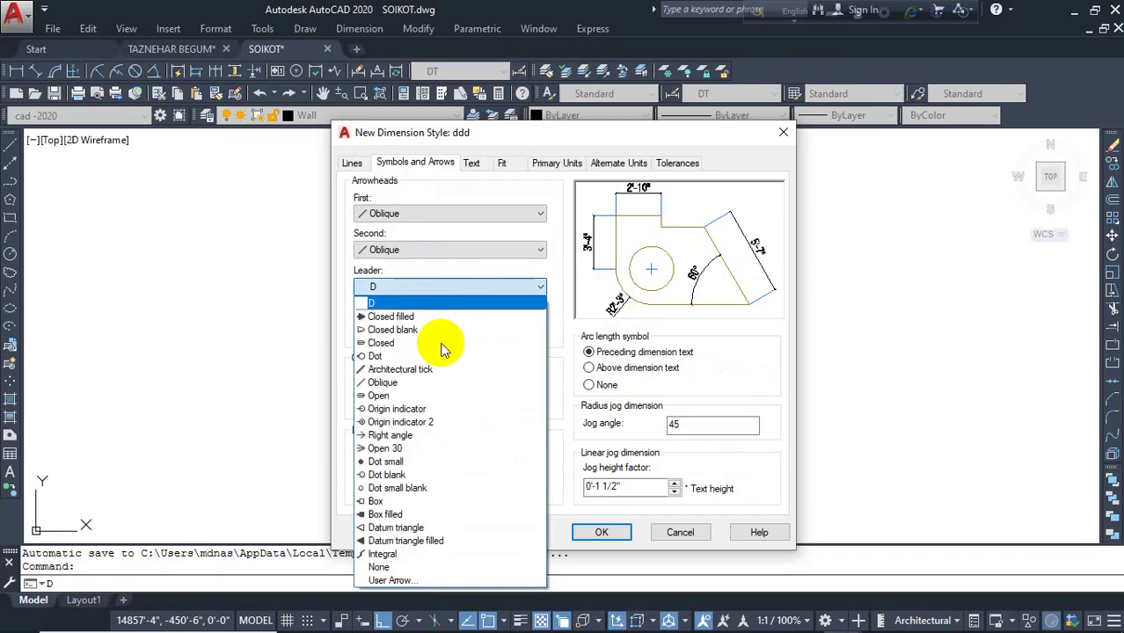
left_click(441, 384)
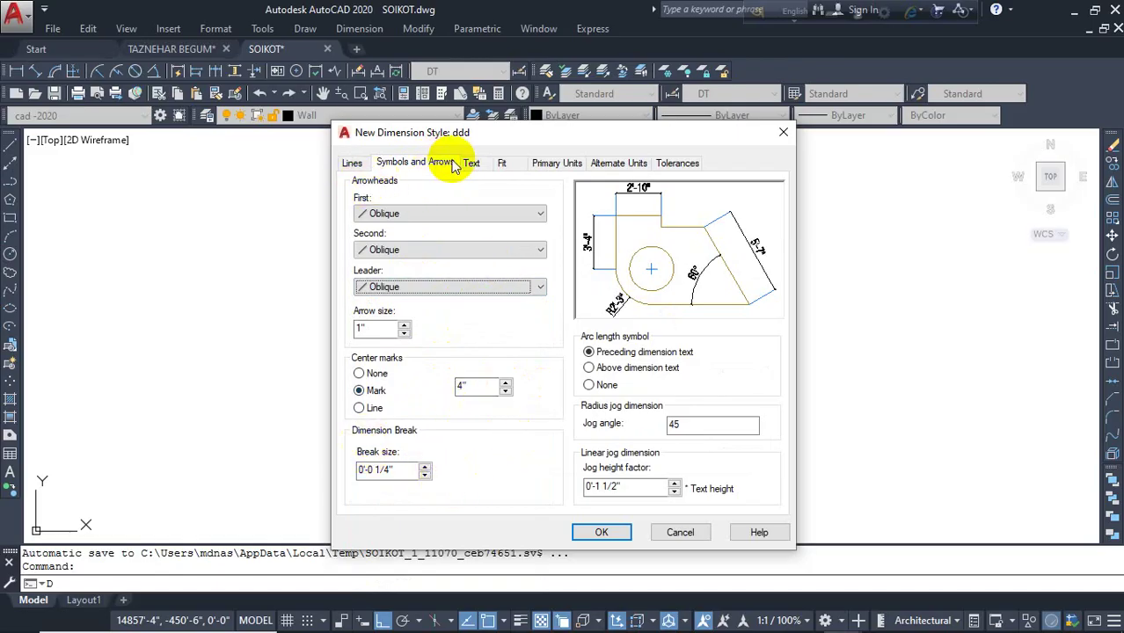
left_click(352, 163)
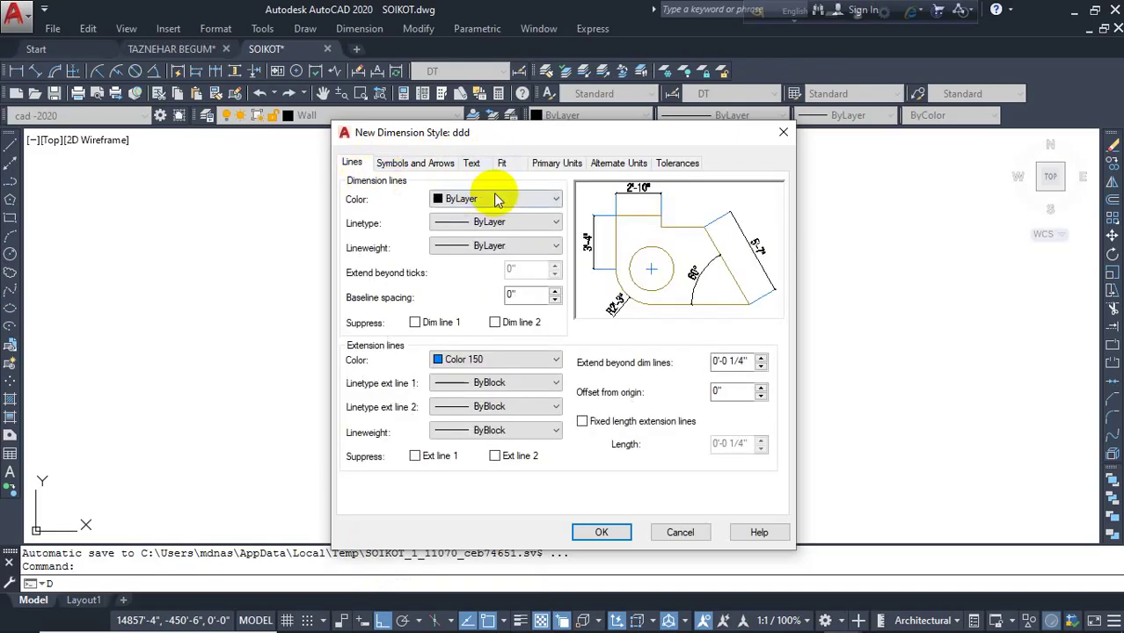
left_click(422, 163)
left_click(436, 214)
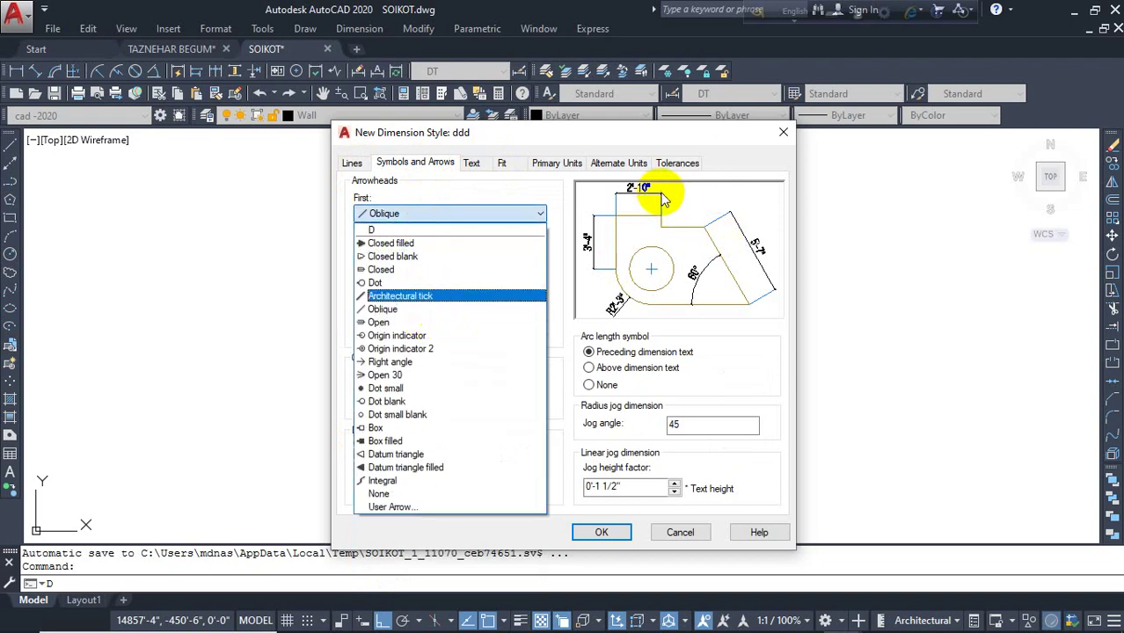
left_click(482, 169)
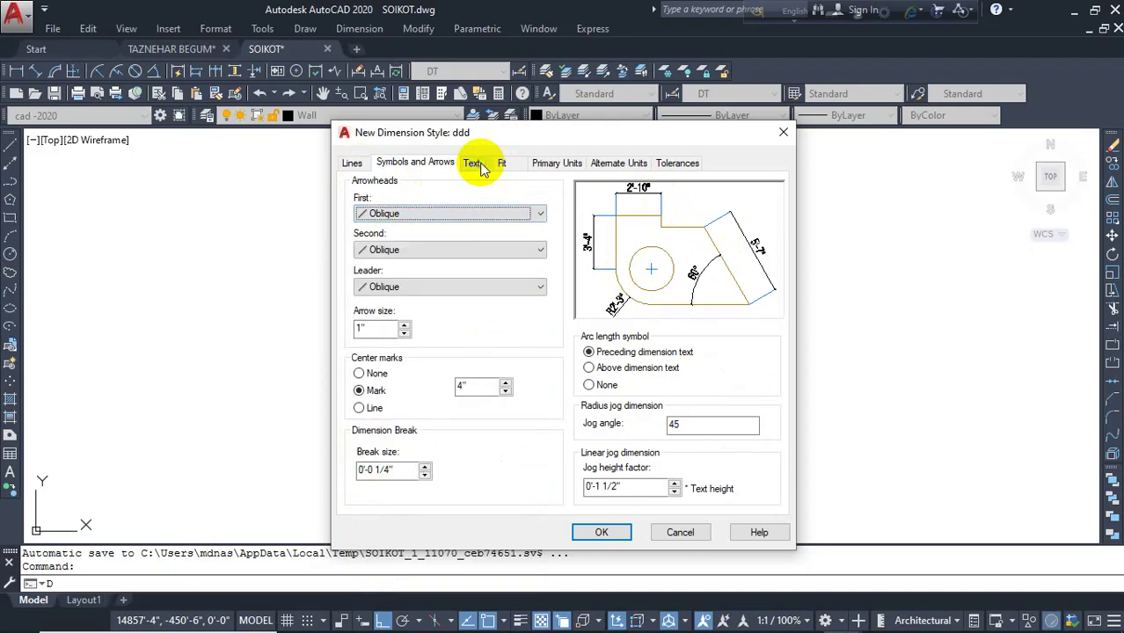
- Set the dimension style's text height to 7" and its text color to Cyan
left_click(473, 164)
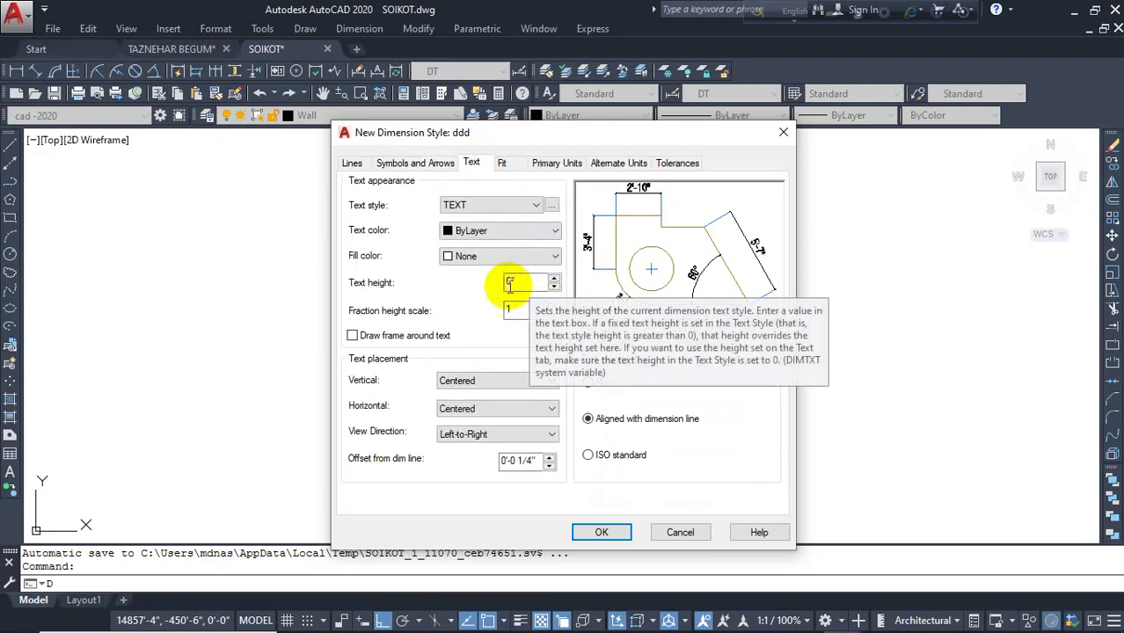
left_click_drag(520, 279, 481, 286)
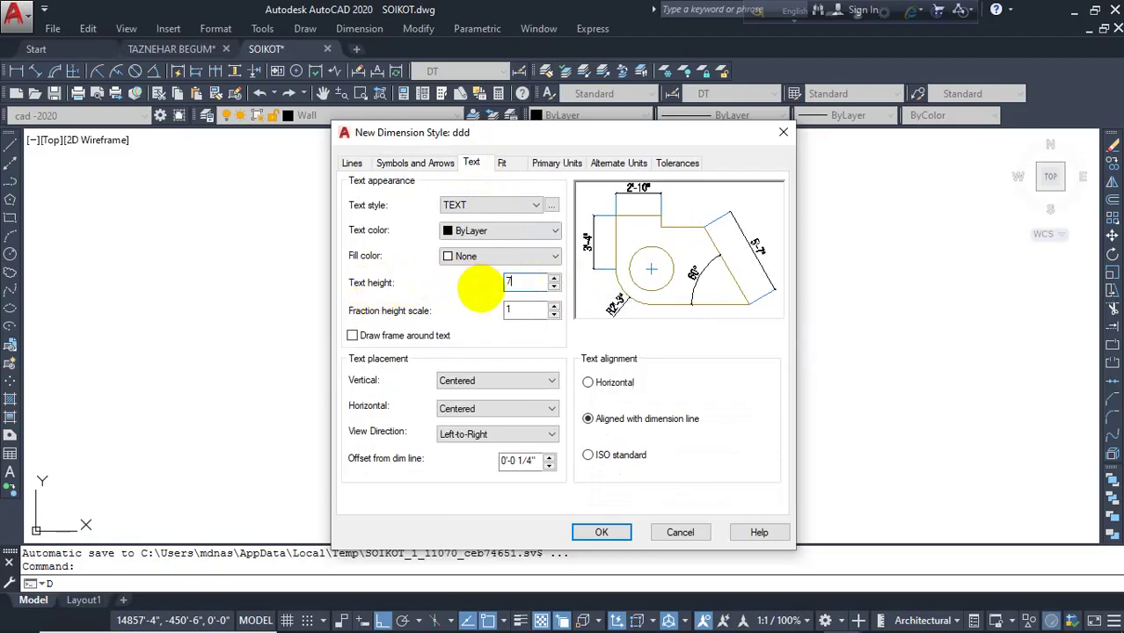
left_click(508, 238)
left_click(506, 243)
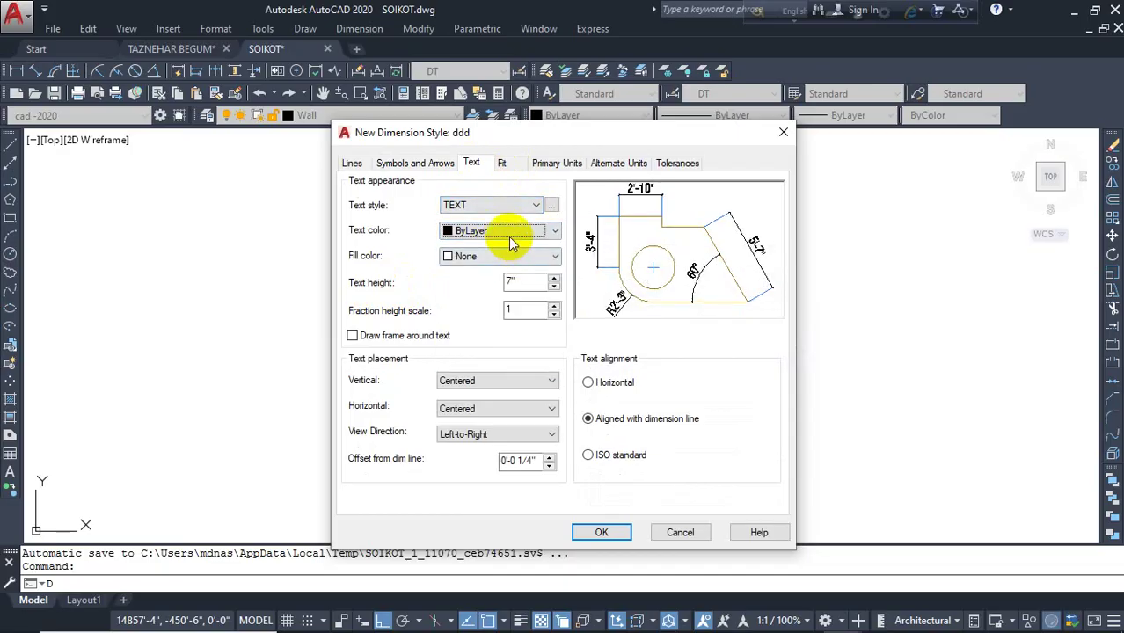
left_click(508, 237)
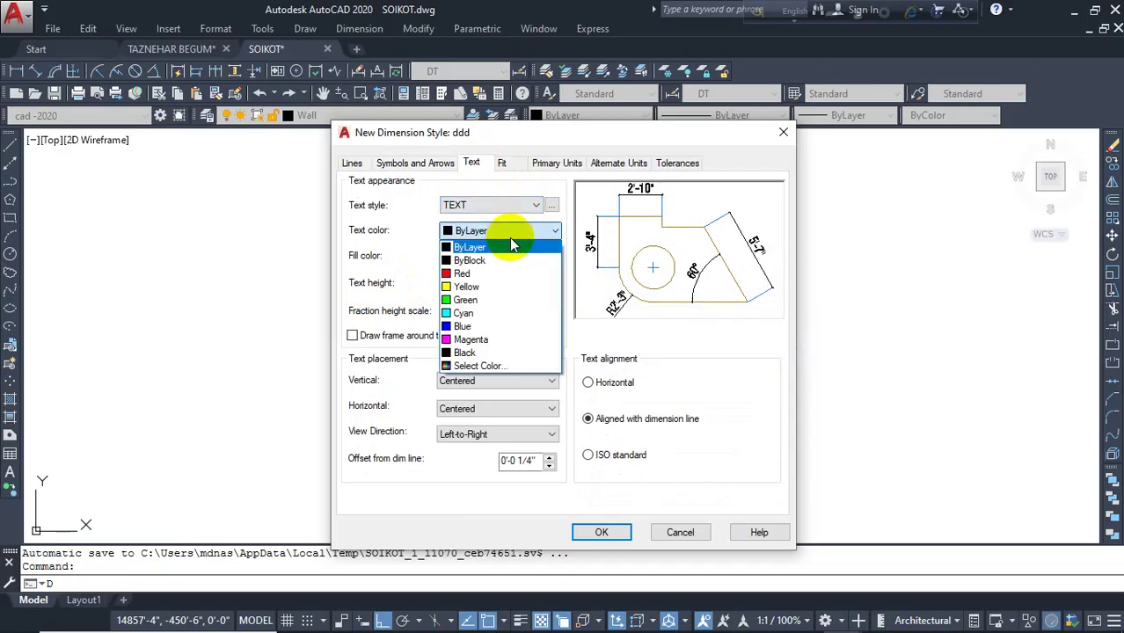
left_click(498, 314)
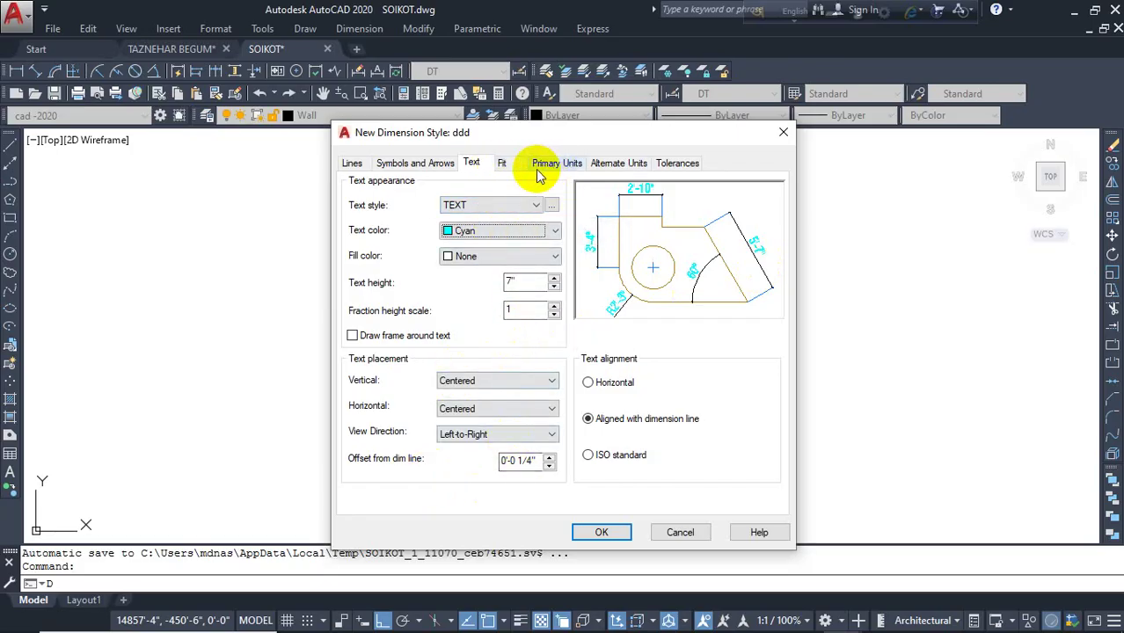
- Set the style's primary linear units to Architectural format with 0'-0" precision
left_click(506, 165)
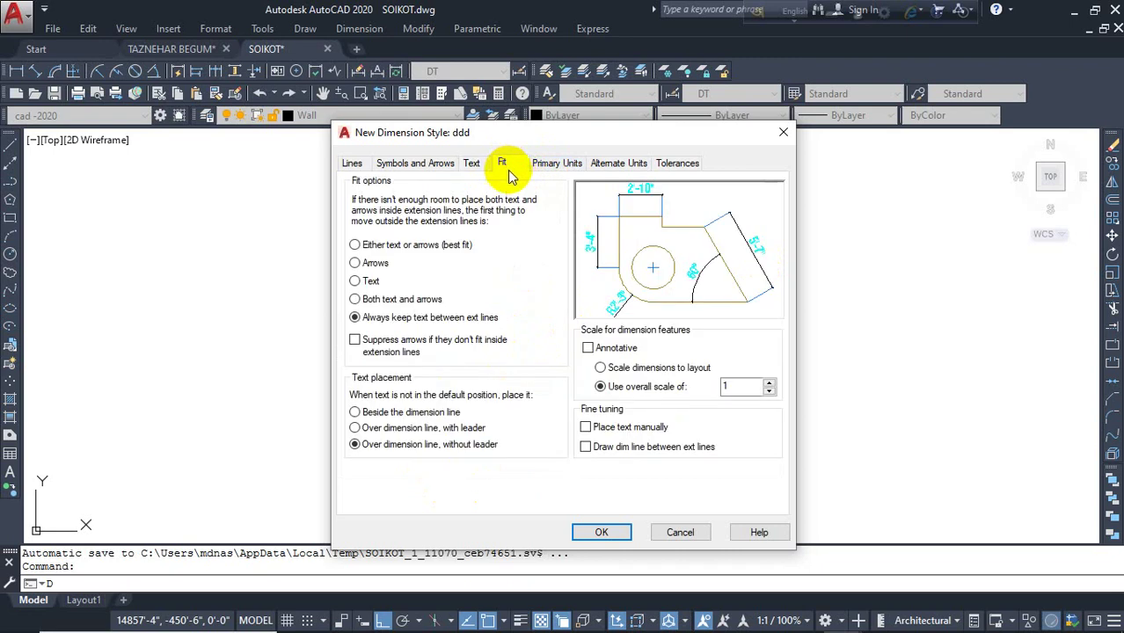
left_click(557, 164)
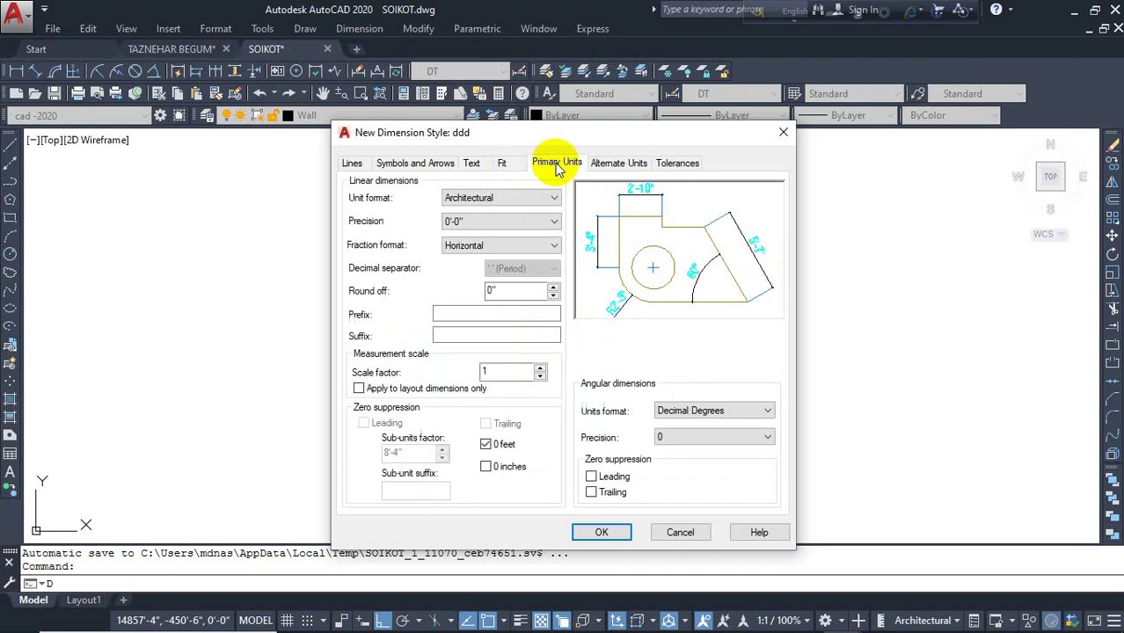
left_click(495, 198)
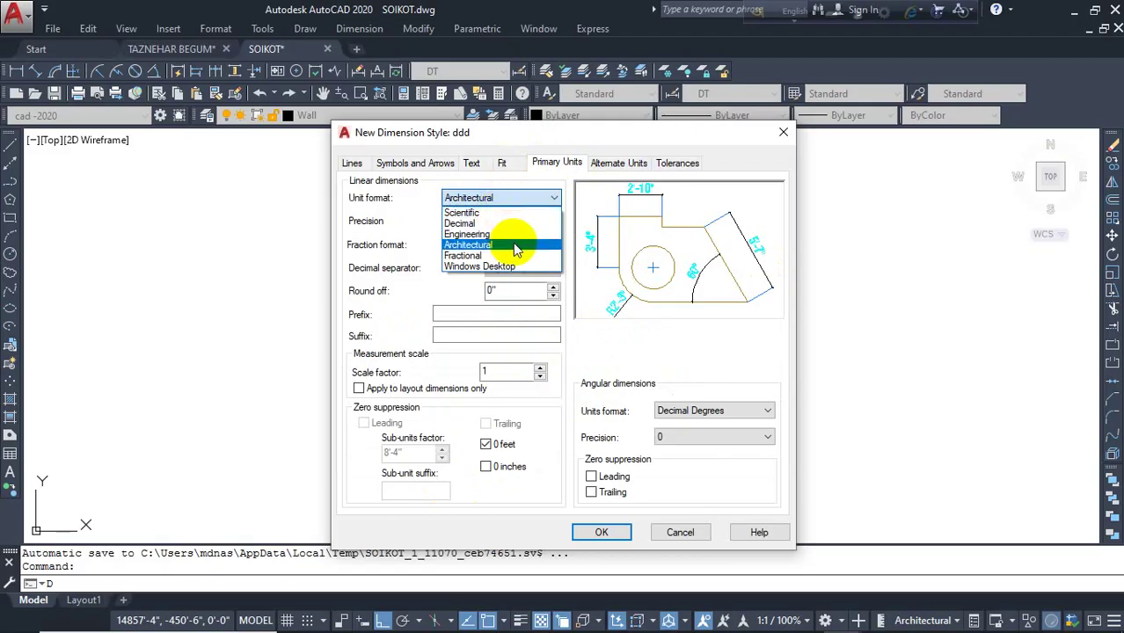
left_click(515, 247)
left_click(509, 223)
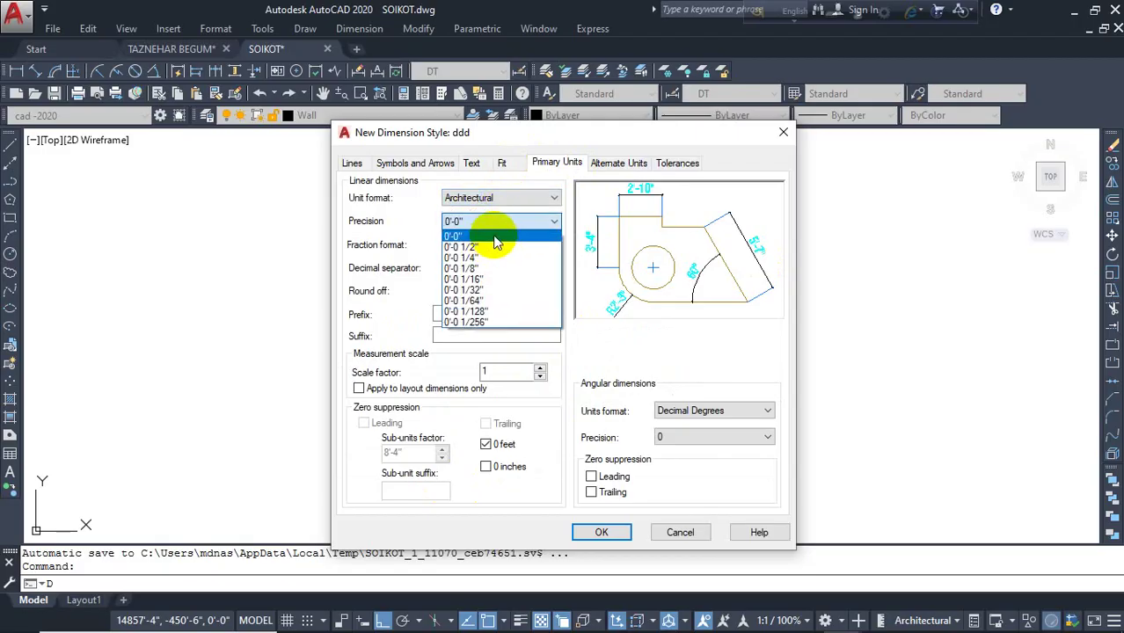
left_click(497, 233)
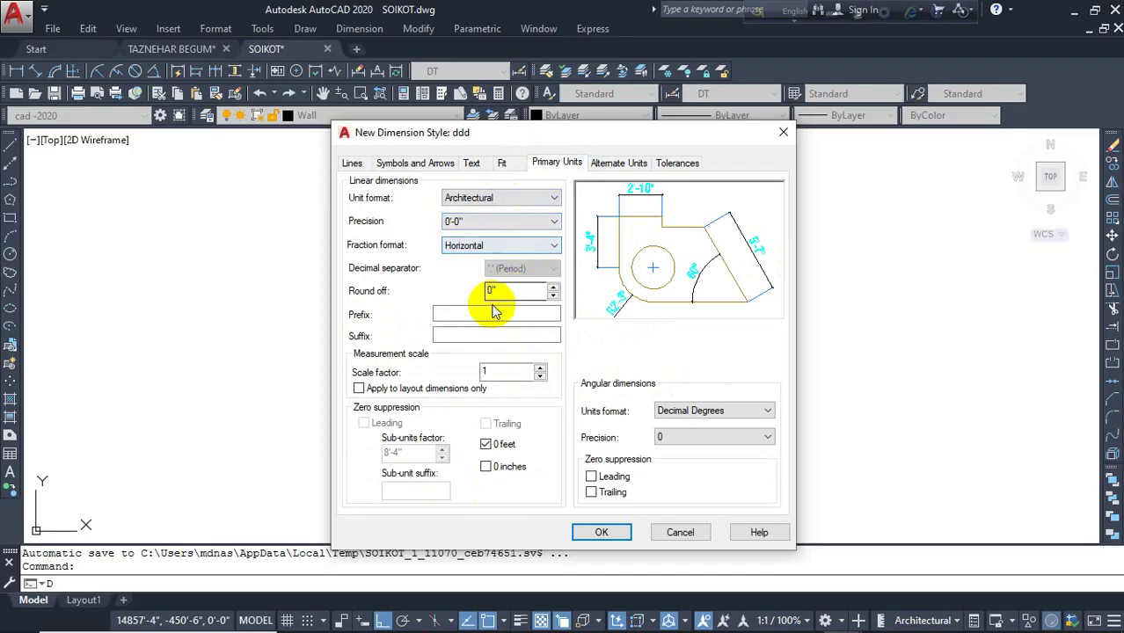
- Save the settings of style ddd, make it the current dimension style and close the style manager
left_click(600, 535)
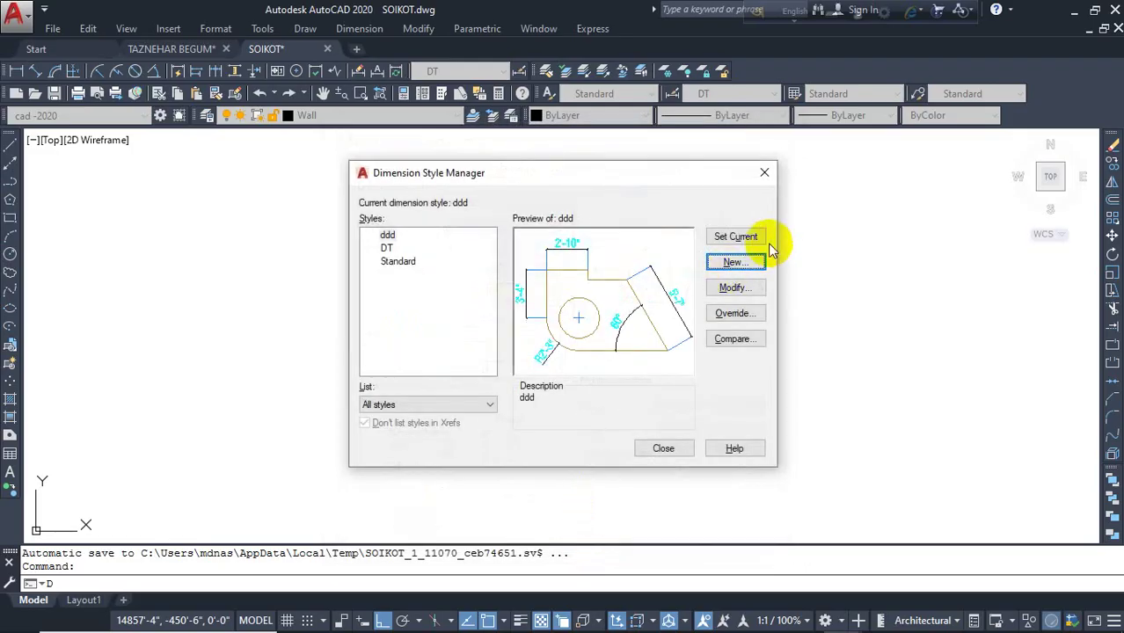
left_click(733, 239)
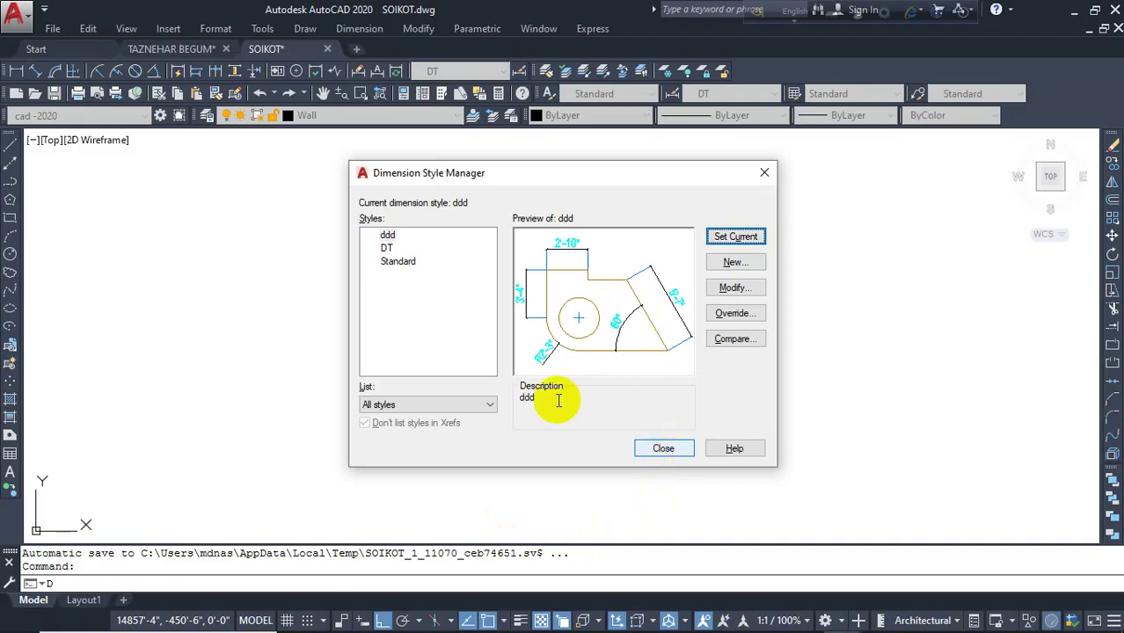
left_click(661, 449)
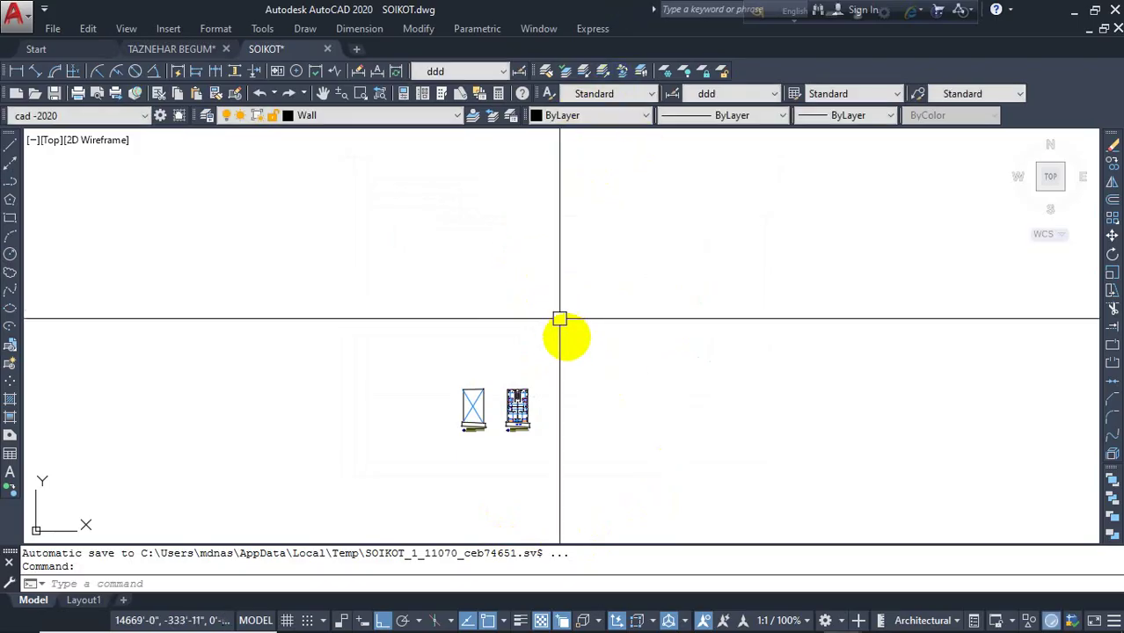
- Draw a 10' horizontal line toward the right in the empty area above the floor plans
scroll(476, 432, "up", 3)
scroll(581, 354, "up", 2)
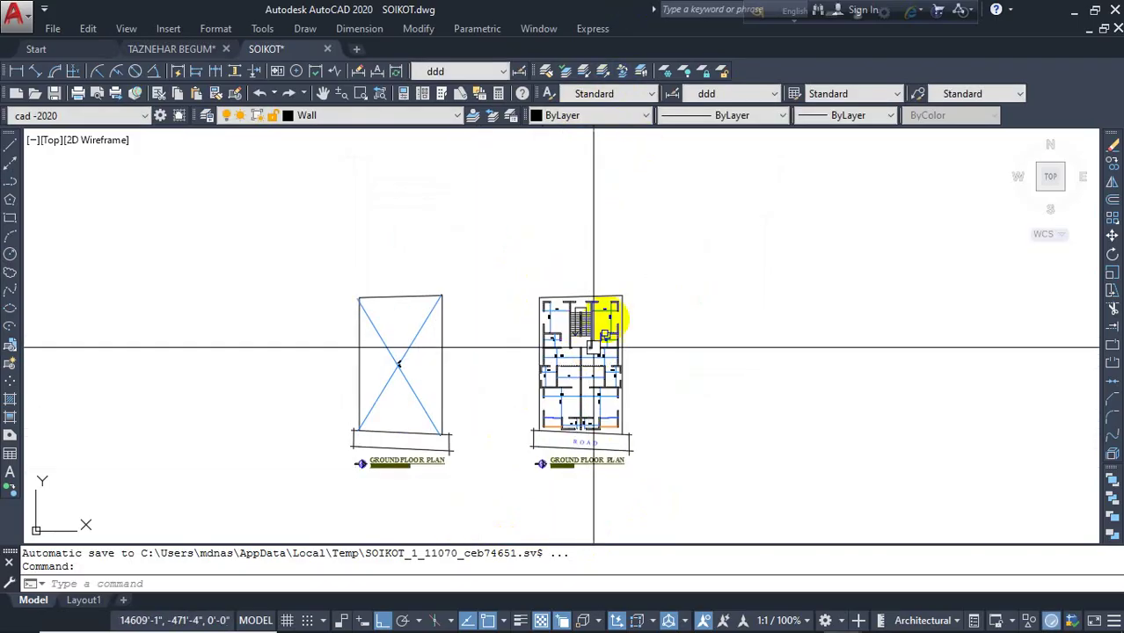
scroll(326, 334, "down", 4)
middle_click_drag(476, 318, 543, 483)
key("Escape")
key("Escape")
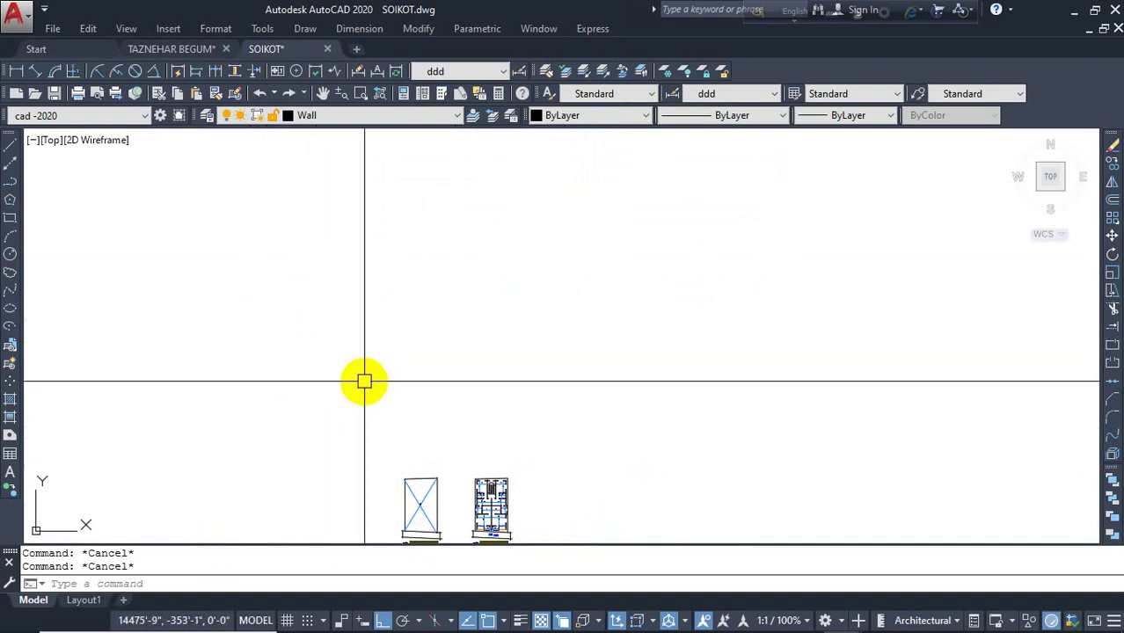
type("1")
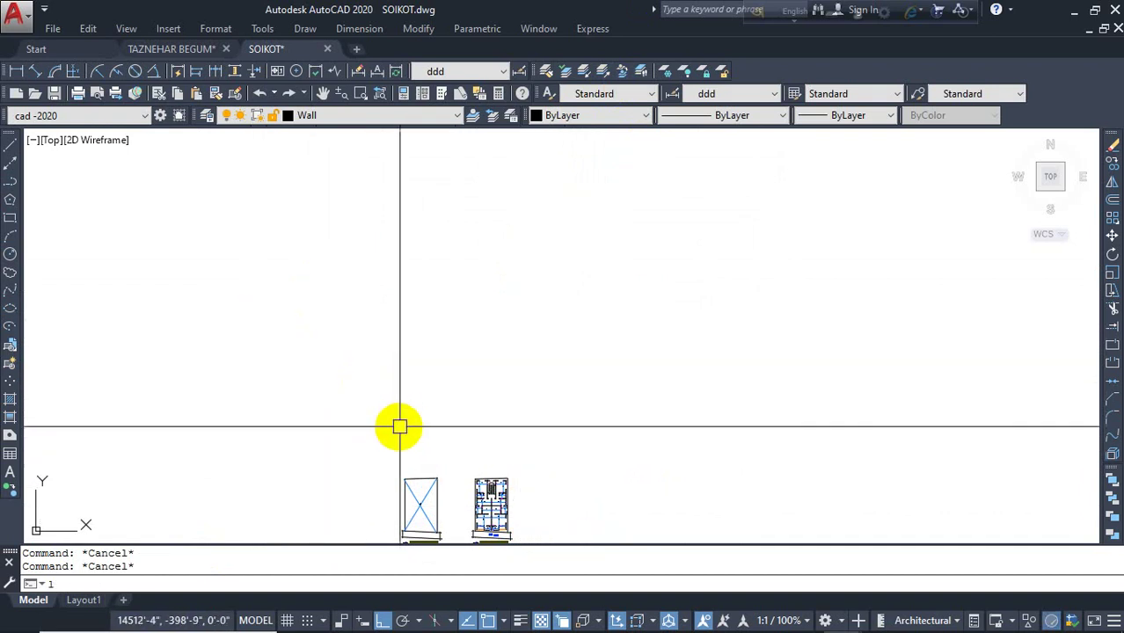
key("Return")
left_click(350, 325)
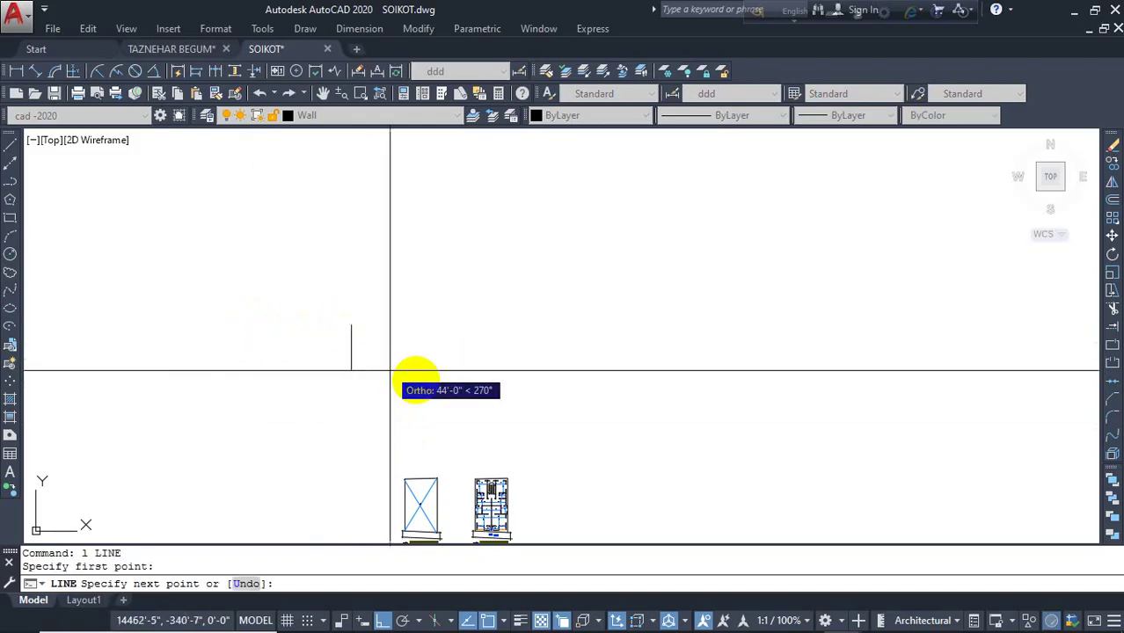
scroll(347, 376, "up", 4)
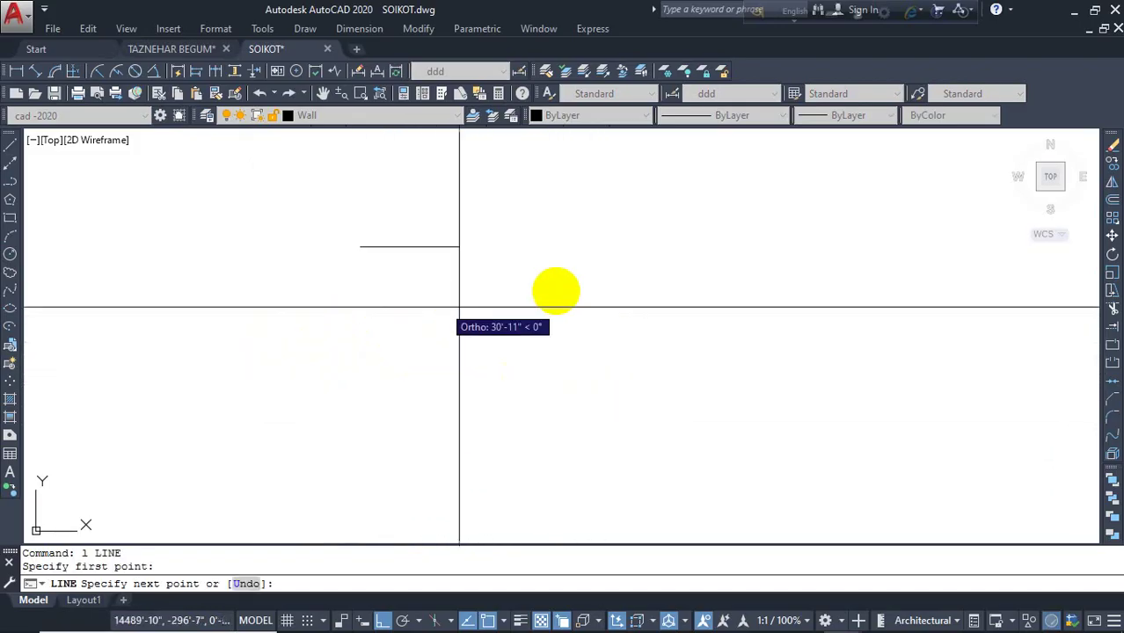
scroll(517, 261, "up", 2)
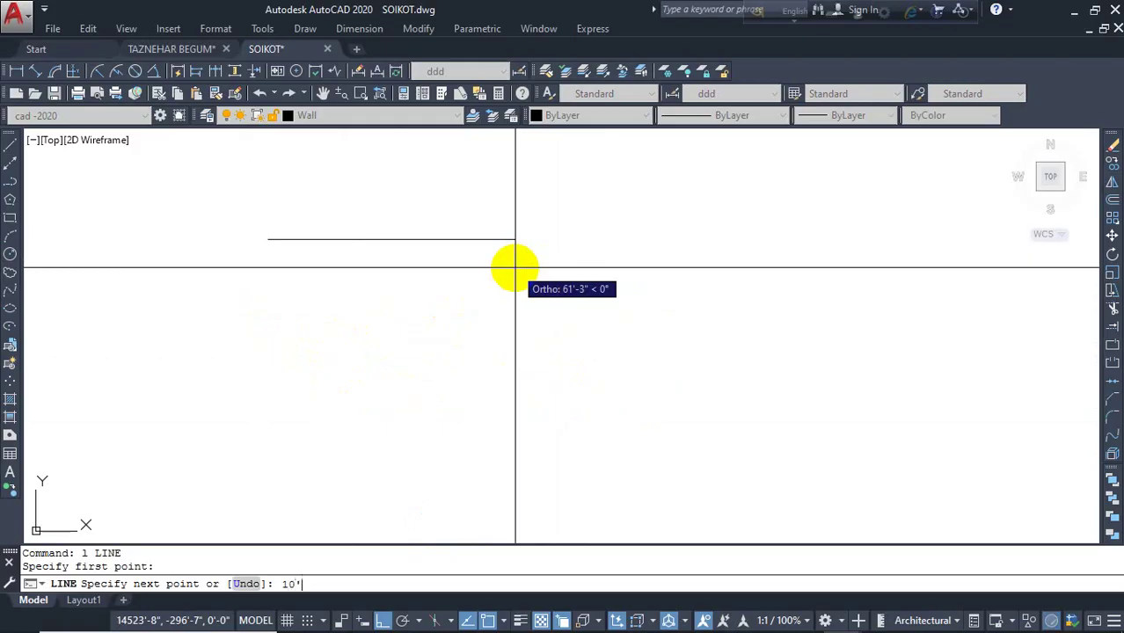
- Continue the line 12' downward and complete the bottom and left sides to close the 10' by 12' rectangle
scroll(414, 368, "down", 8)
scroll(290, 253, "up", 6)
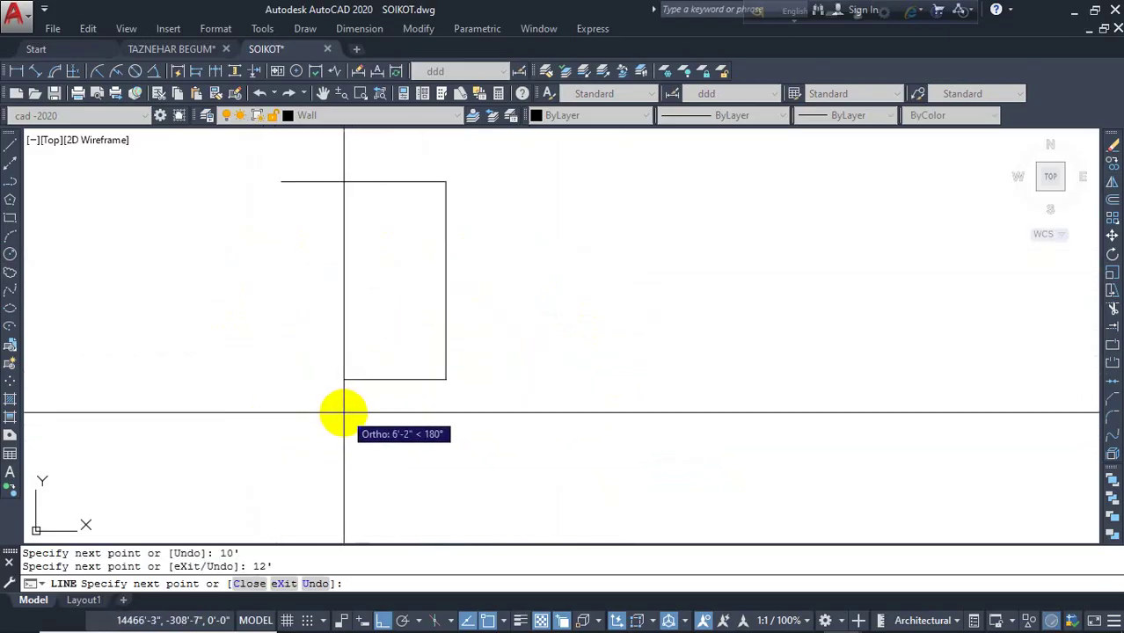
left_click(279, 307)
left_click(281, 182)
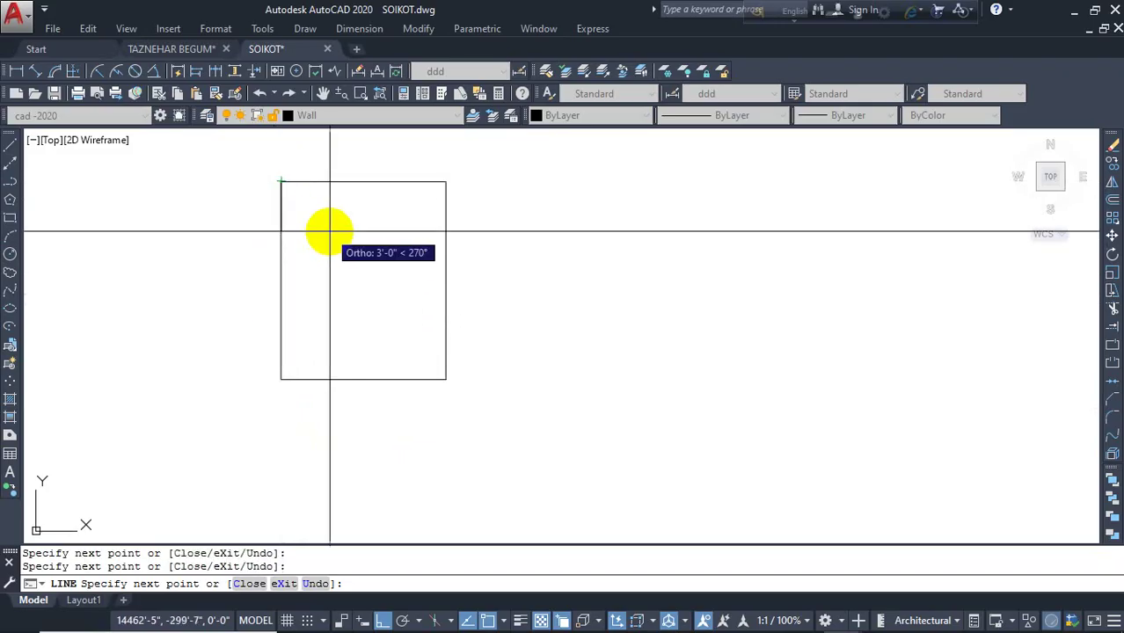
key("Escape")
middle_click_drag(432, 265, 623, 276)
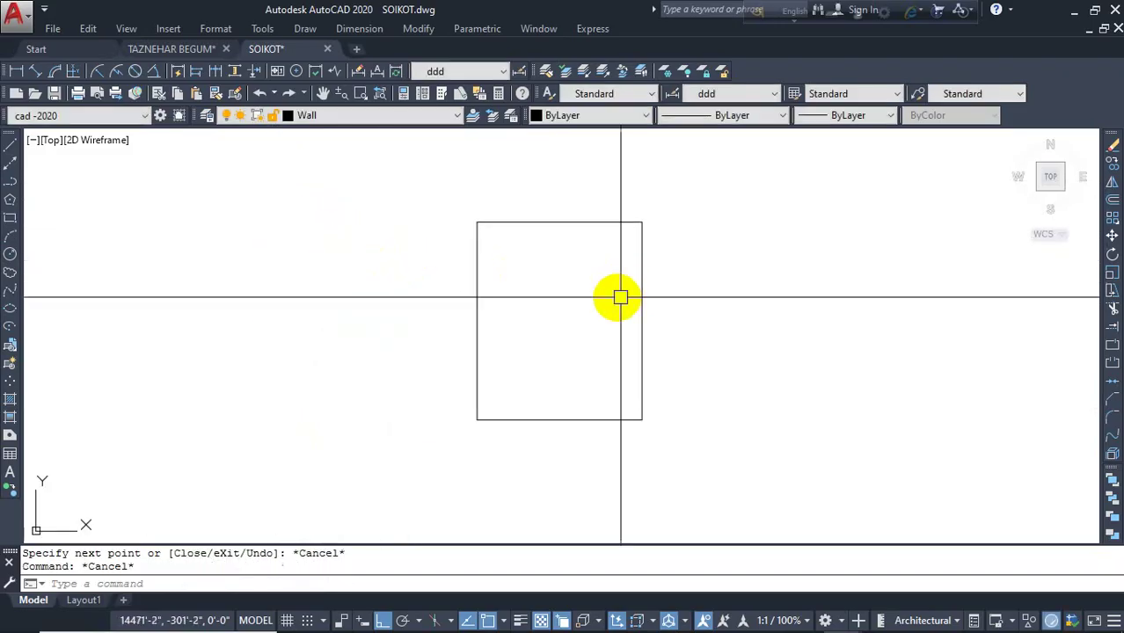
key("Escape")
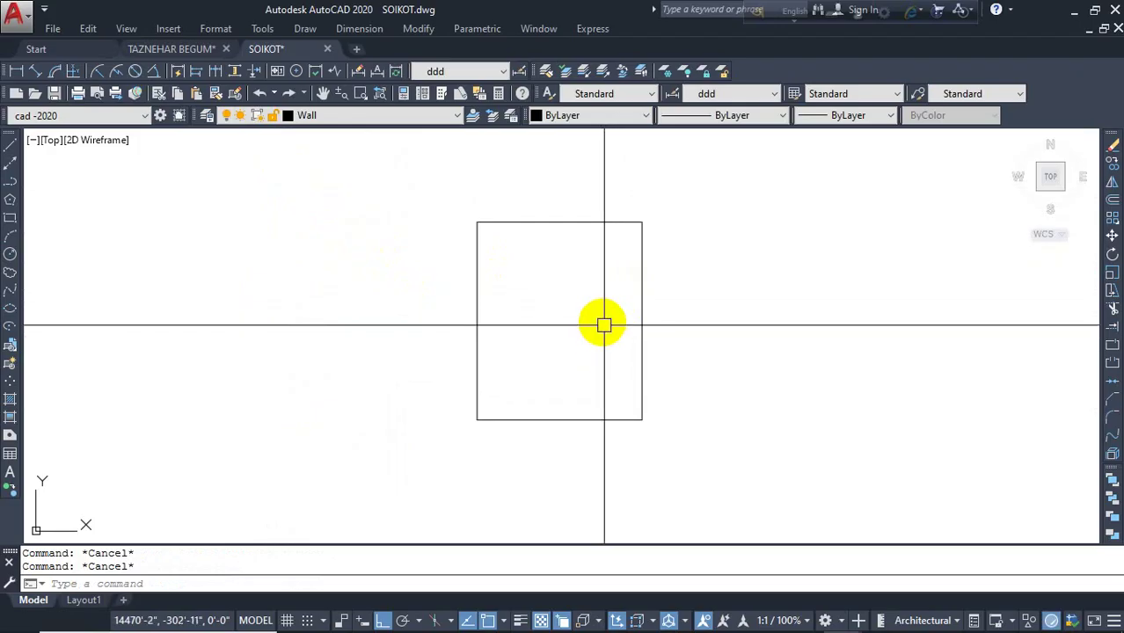
type("o")
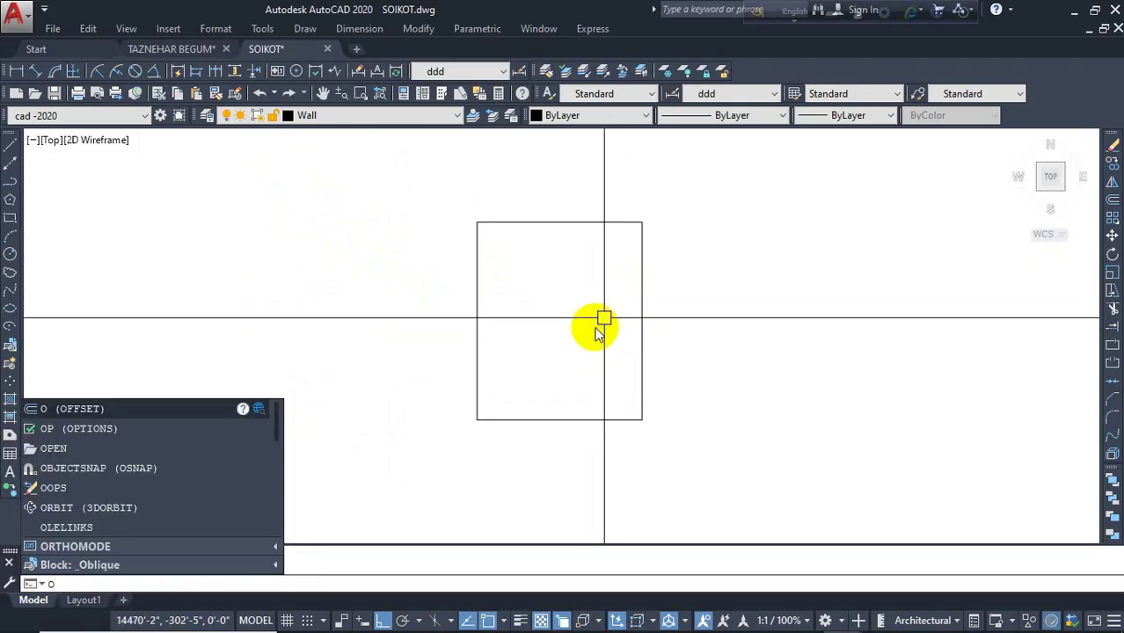
key("Return")
key("Escape")
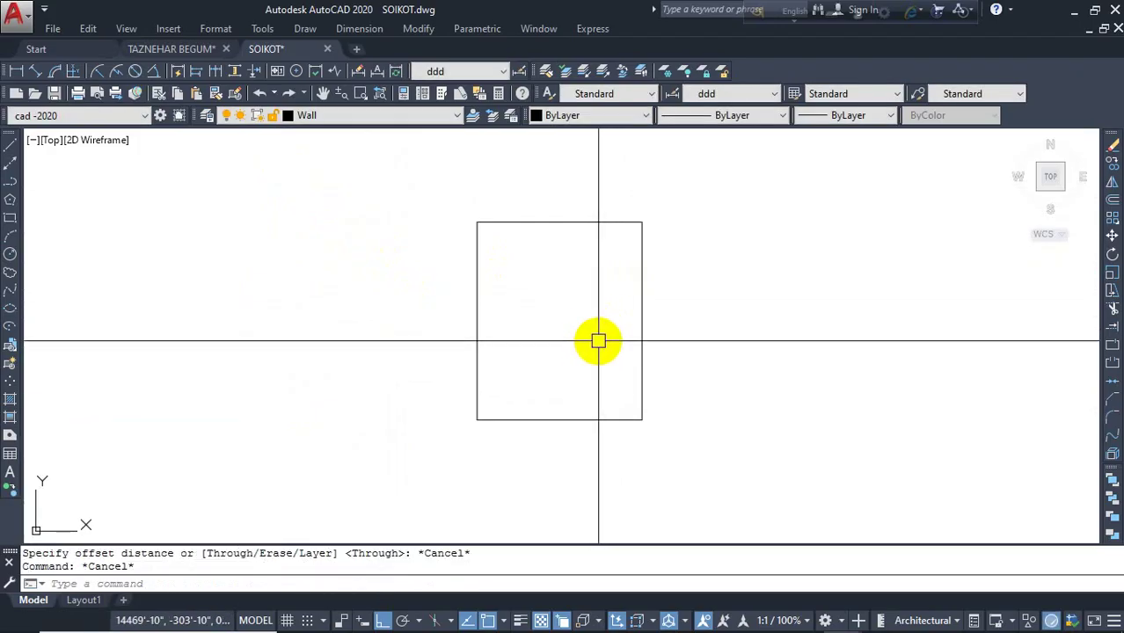
- Offset the rectangle's top, right, bottom and left lines outward by 5" each
type("o")
key("Return")
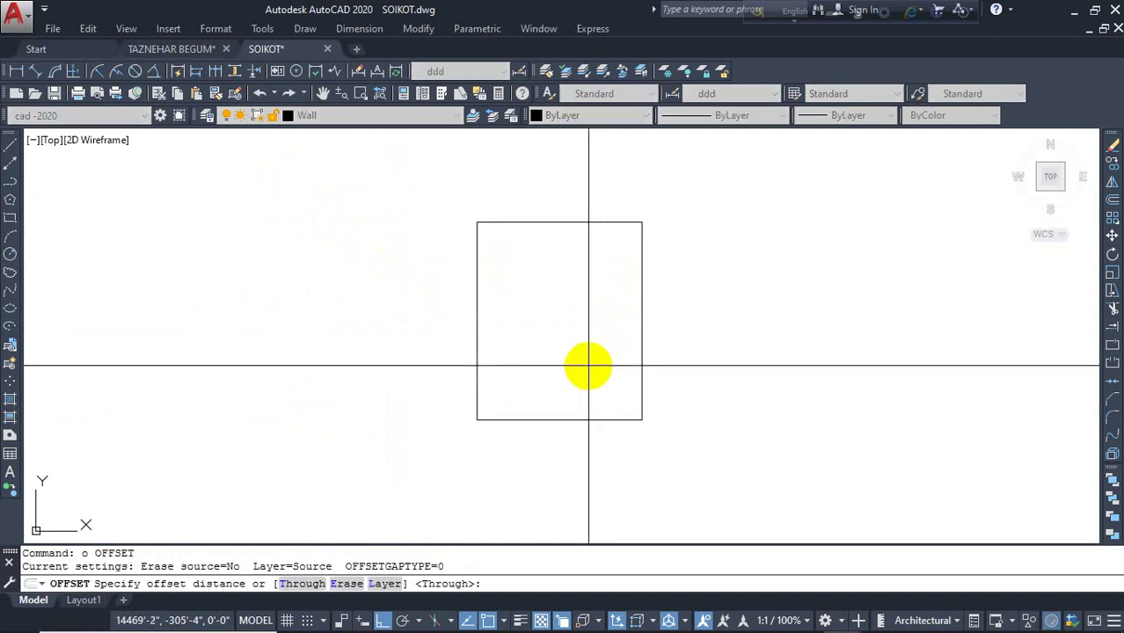
type("5")
key("Return")
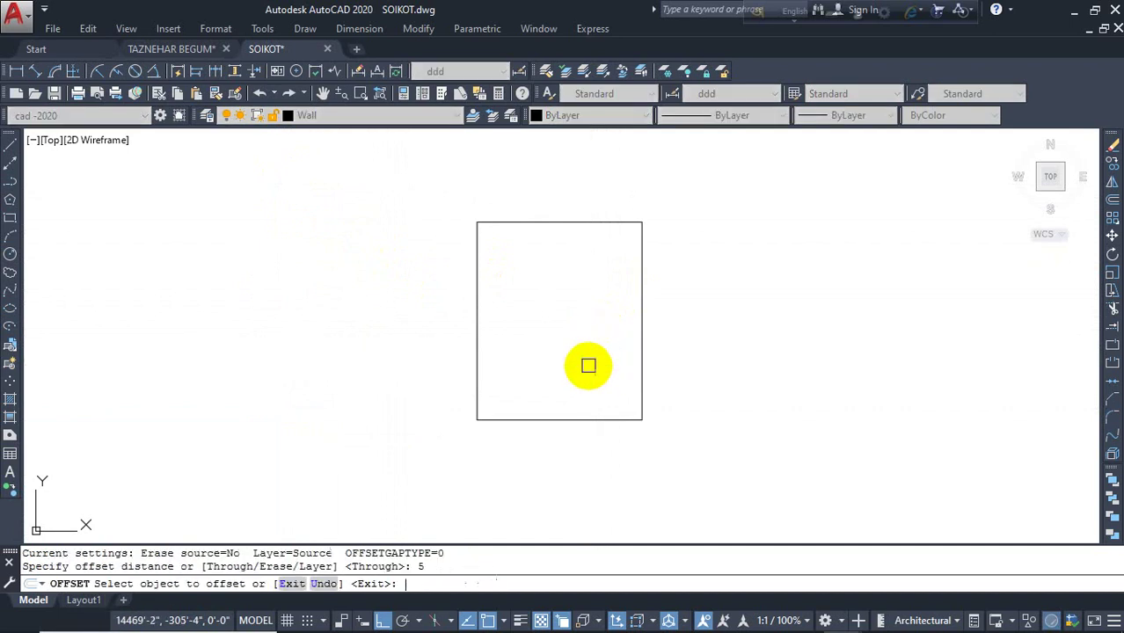
left_click(536, 223)
left_click(579, 173)
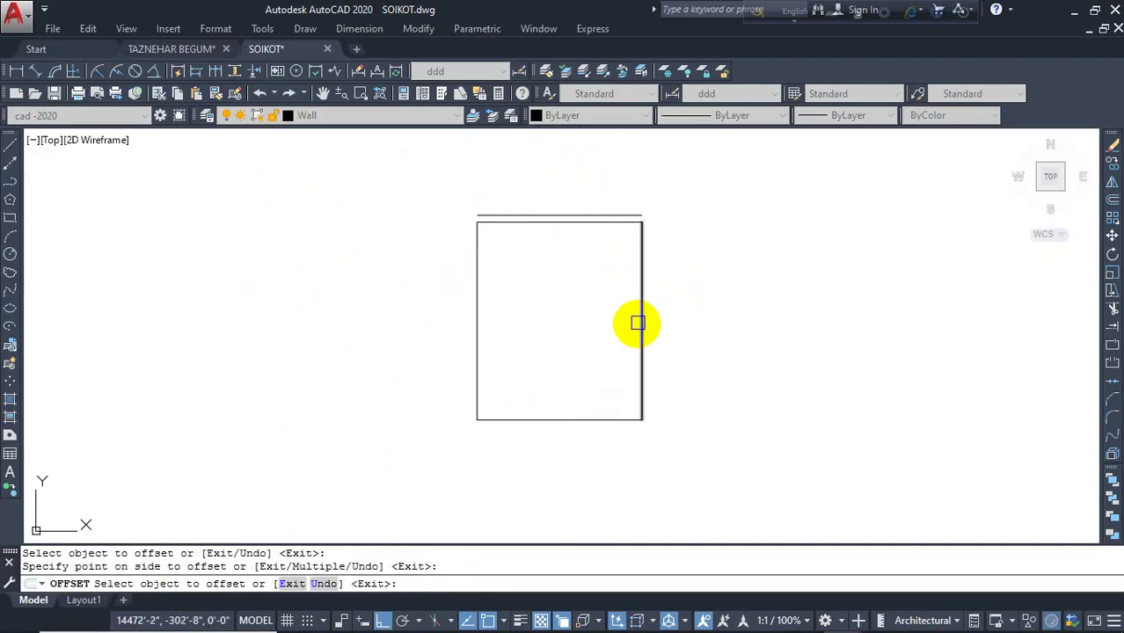
left_click(636, 324)
left_click(711, 312)
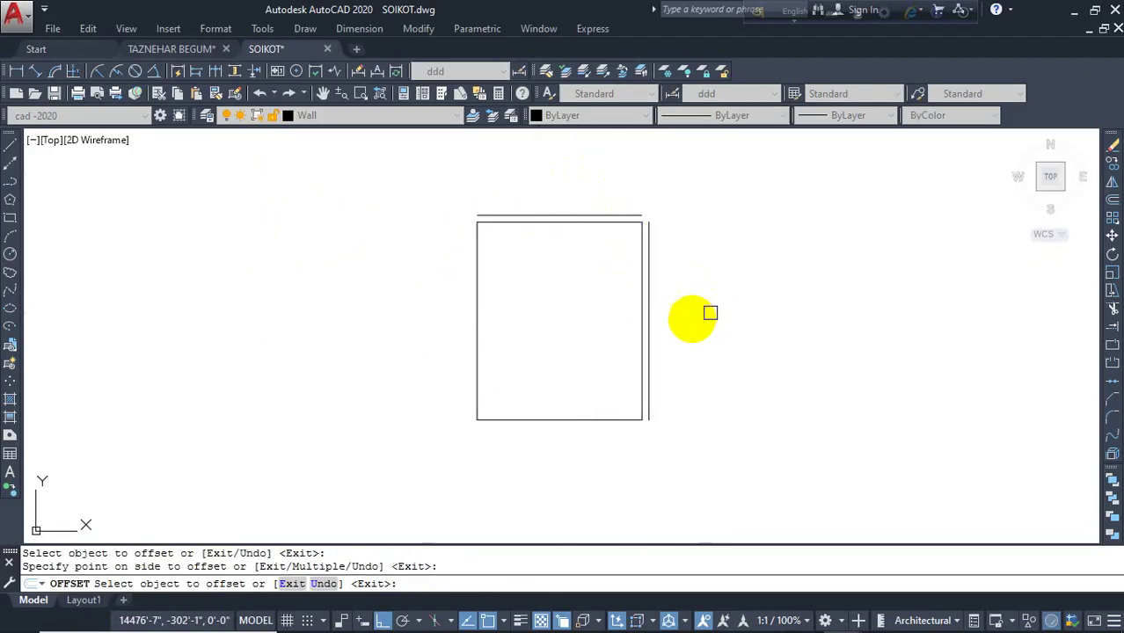
left_click(616, 417)
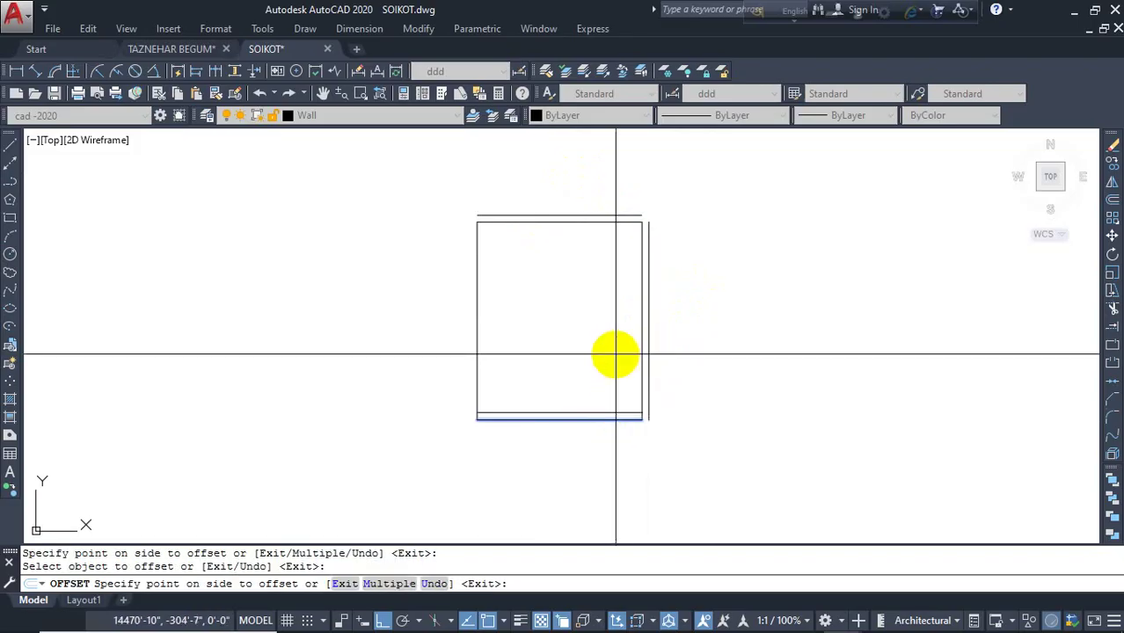
left_click(607, 493)
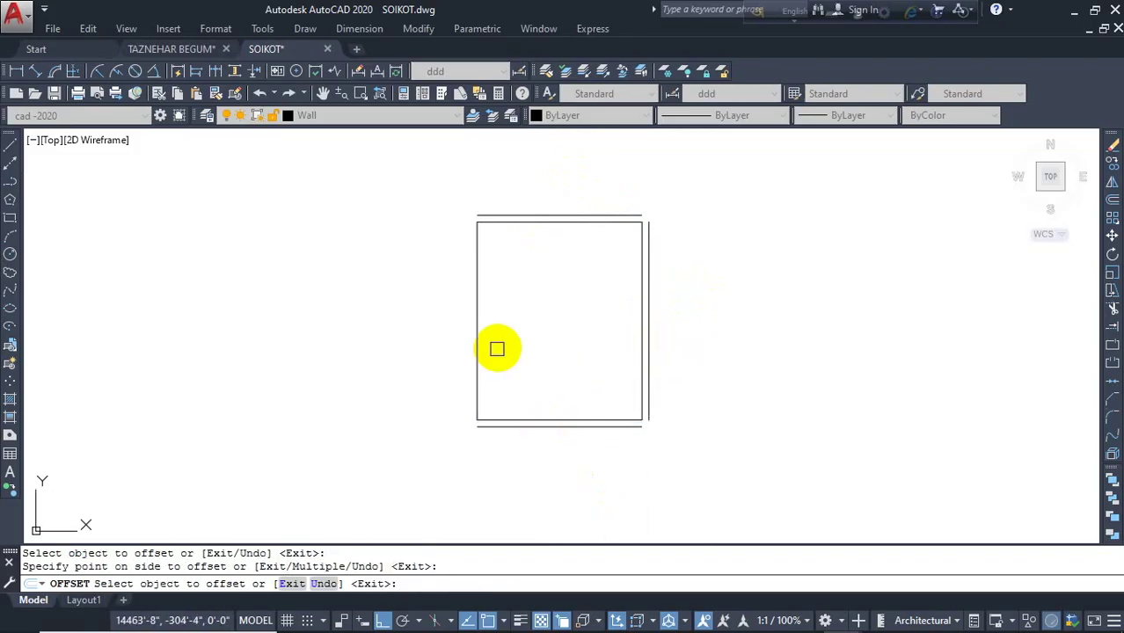
left_click(471, 323)
left_click(419, 358)
key("Escape")
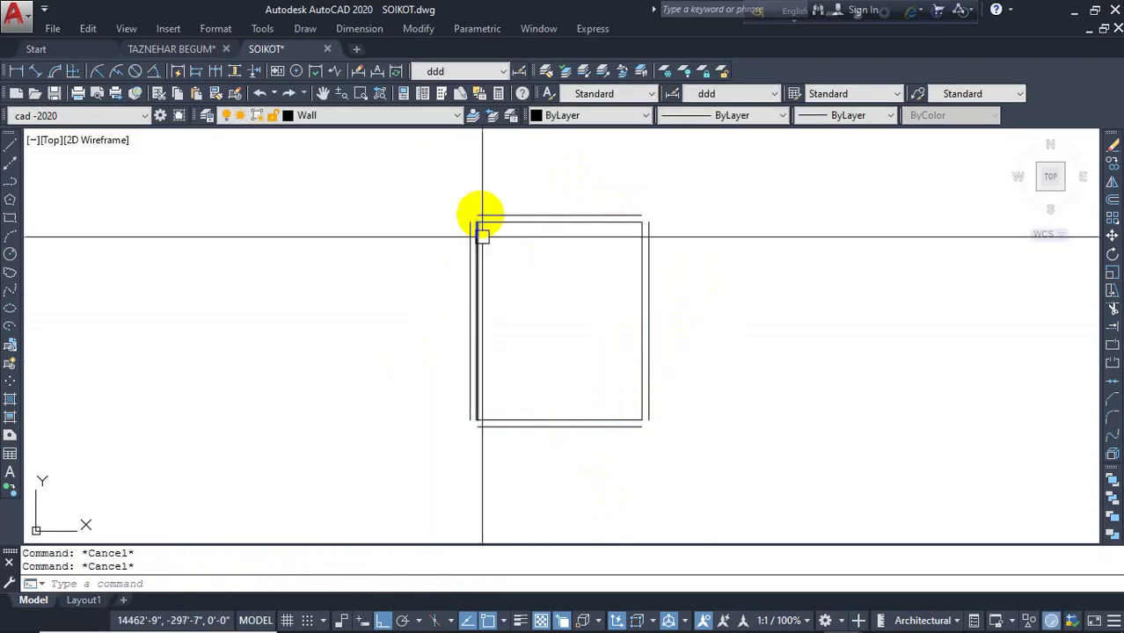
- Fillet the outer wall lines with a zero radius at the room's top-left and top-right corners
scroll(482, 226, "up", 5)
scroll(393, 242, "down", 5)
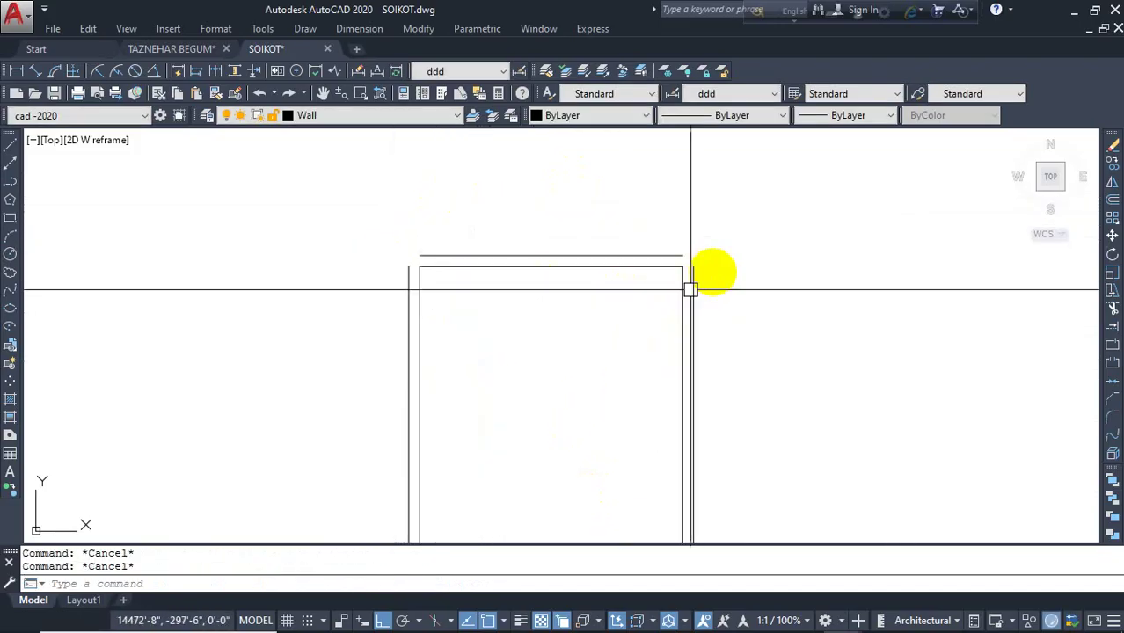
key("Escape")
type("f")
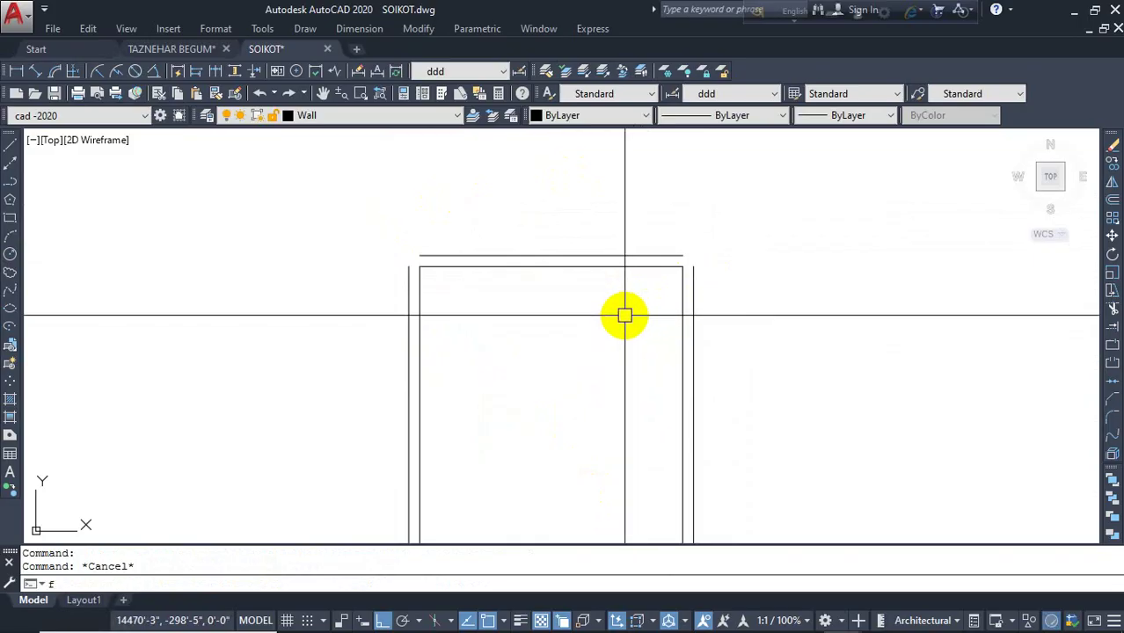
key("Return")
left_click(407, 294)
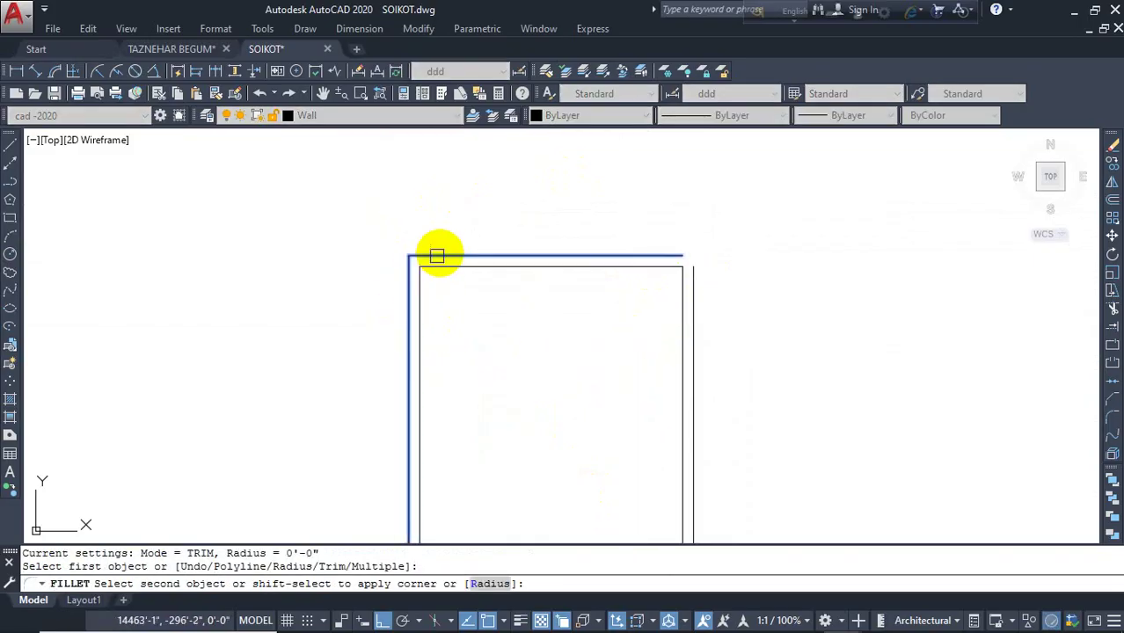
left_click(437, 256)
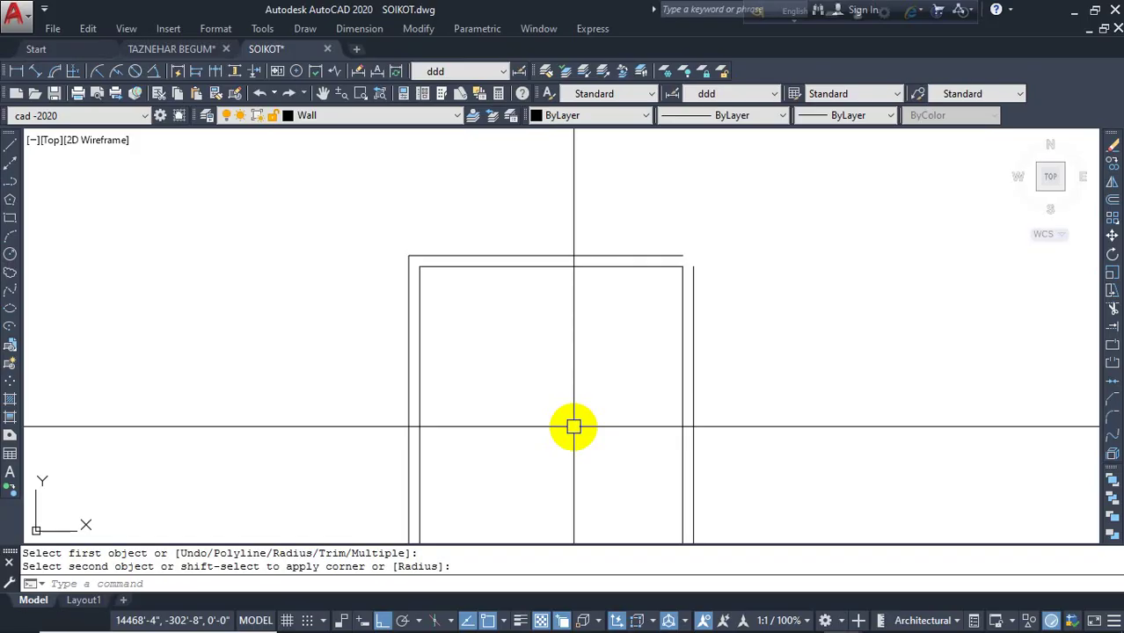
key("Return")
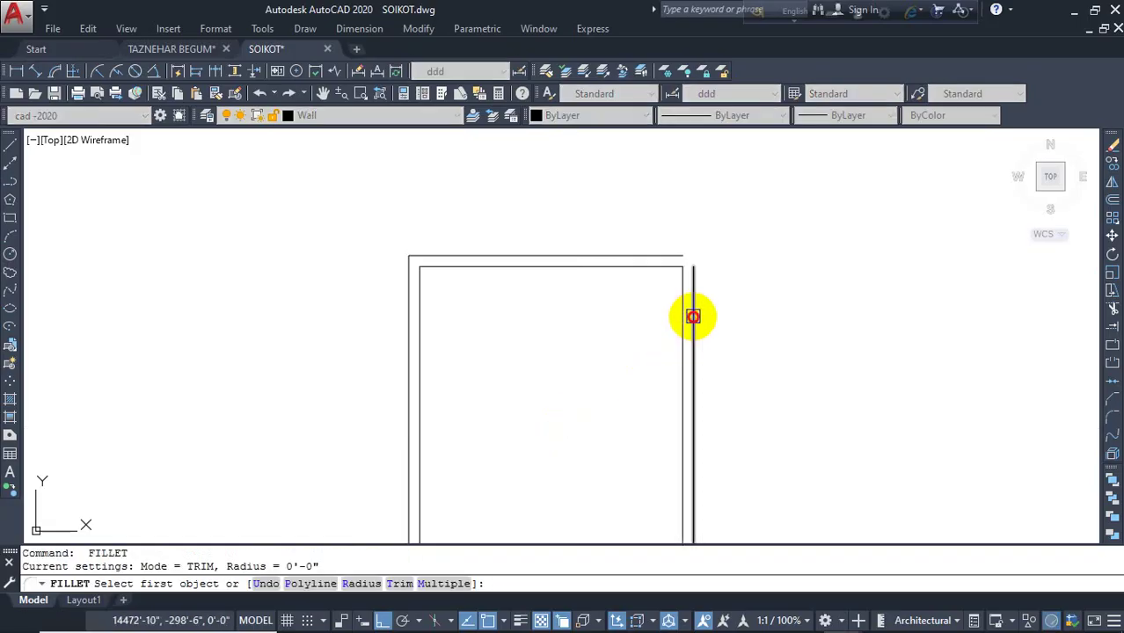
left_click(693, 317)
left_click(662, 255)
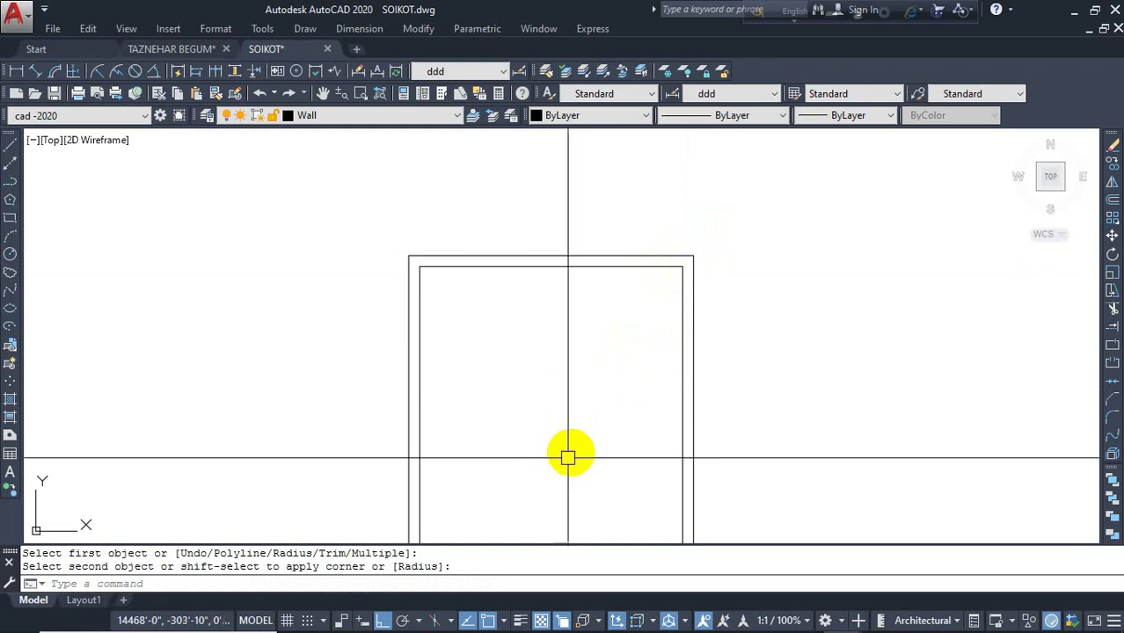
mouse_move(570, 454)
middle_mouse_down()
mouse_move(552, 319)
mouse_move(547, 330)
middle_mouse_up()
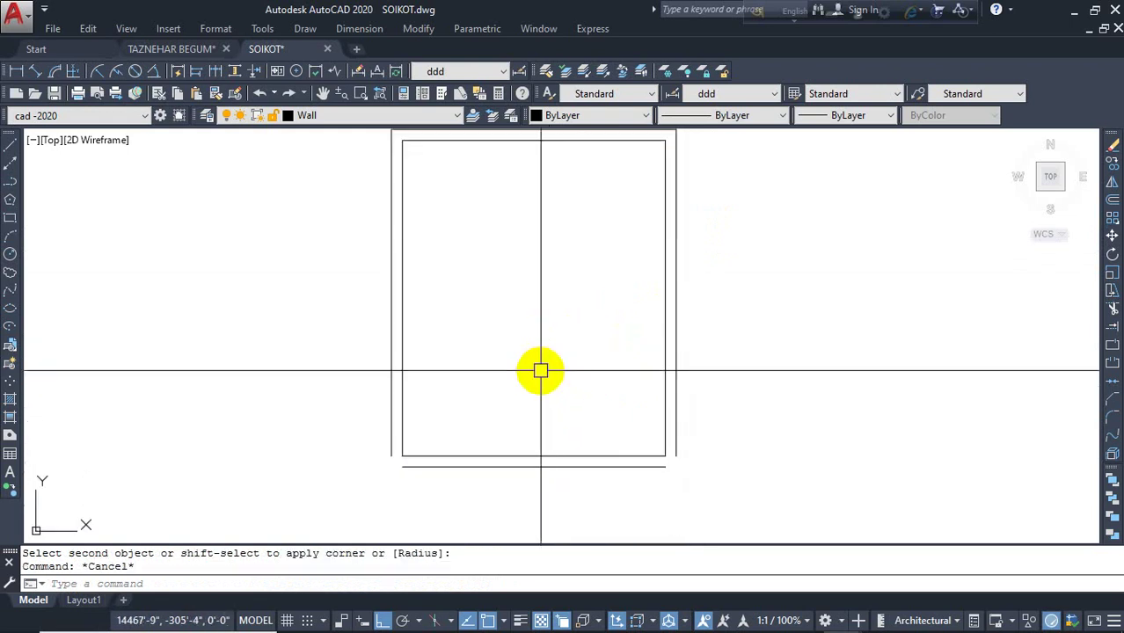
type("l")
key("Return")
left_click(528, 364)
left_click(580, 364)
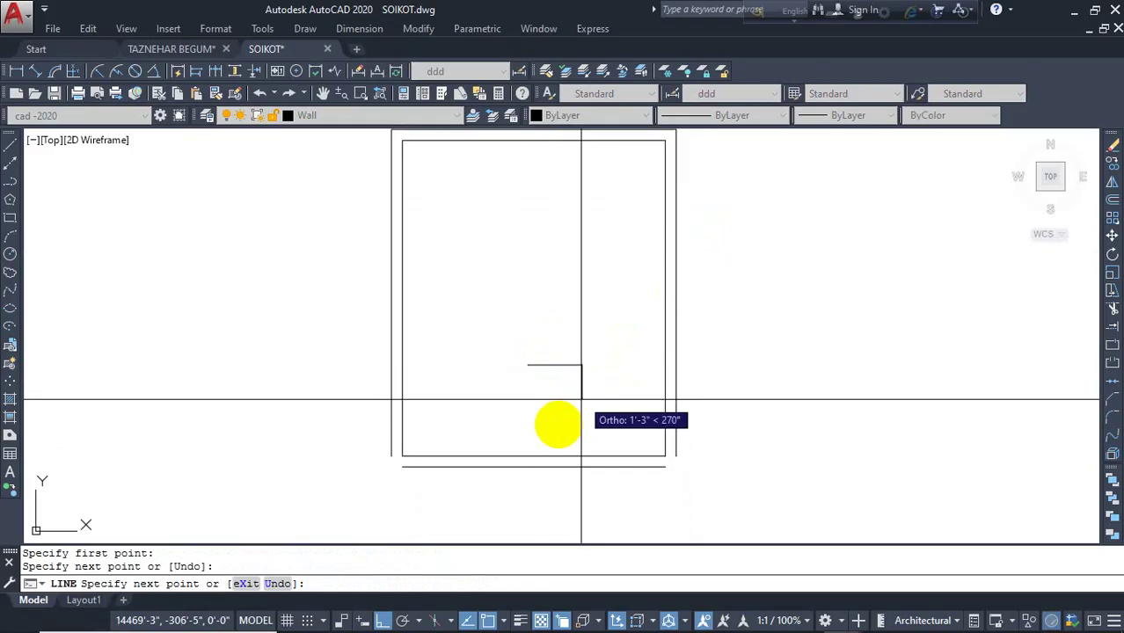
key("Escape")
key("Return")
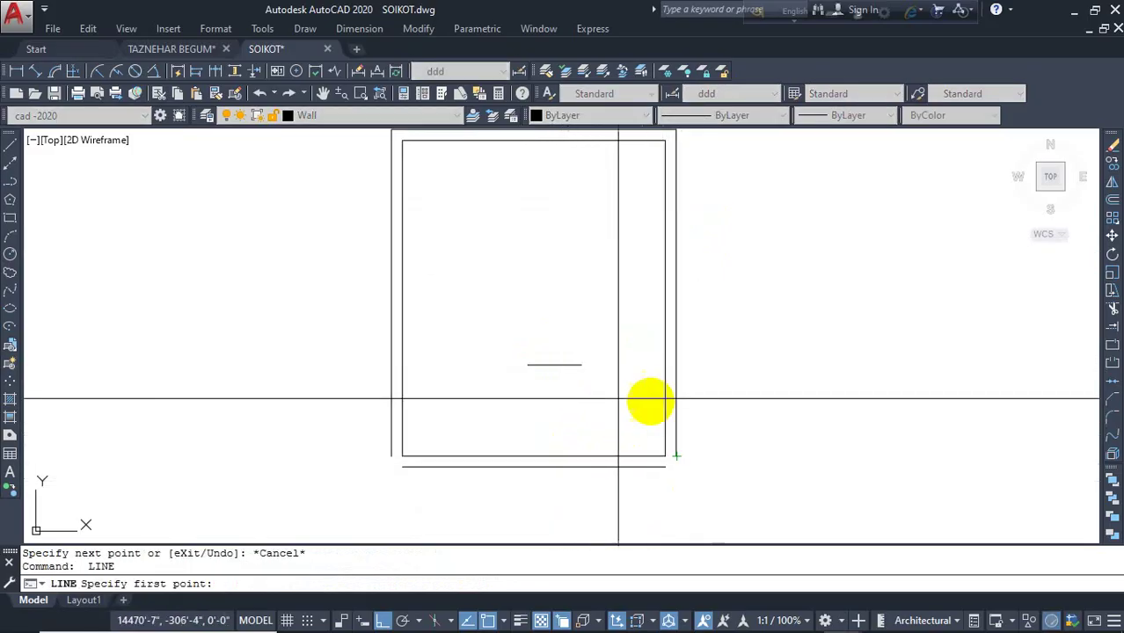
left_click(752, 378)
key("Escape")
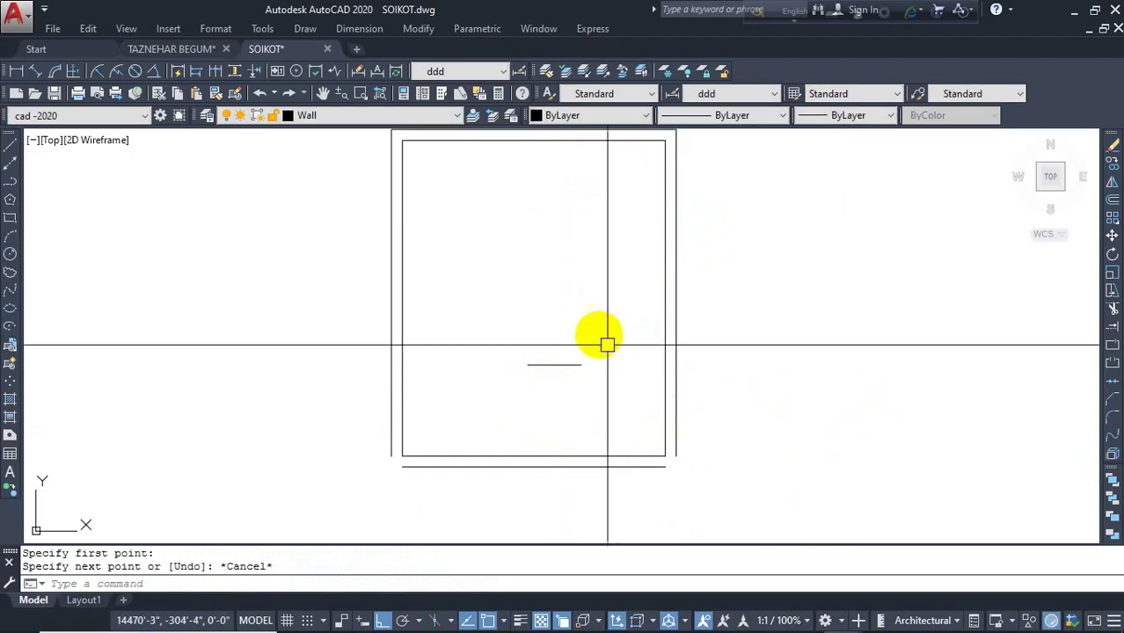
left_click(605, 341)
left_click(567, 394)
key("Delete")
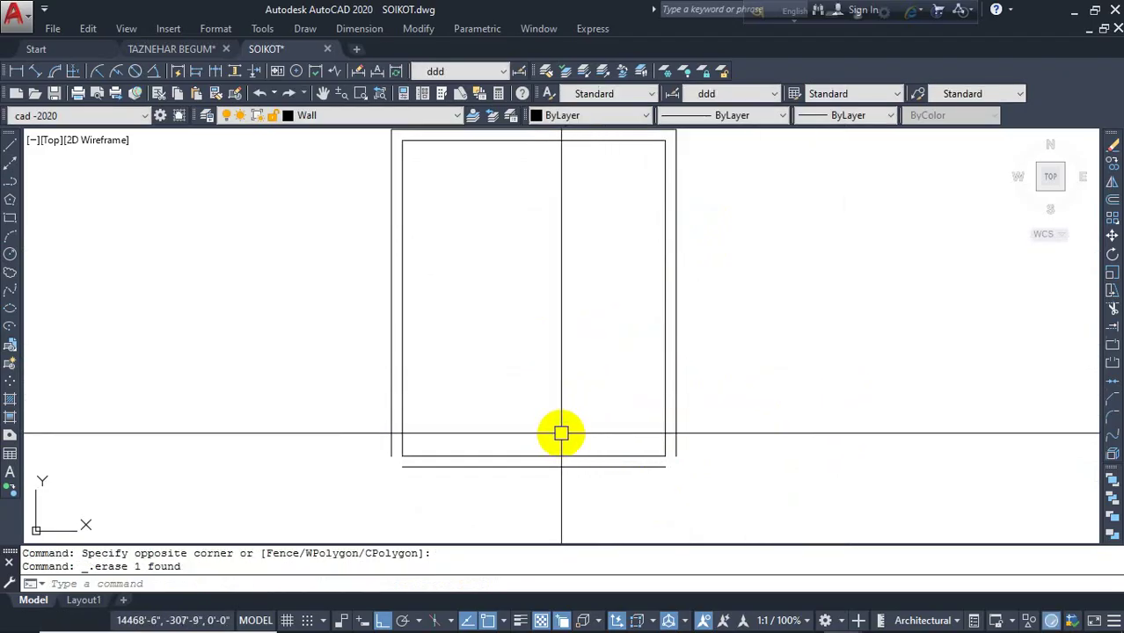
- Fillet the outer wall lines with a zero radius at the room's bottom-right and bottom-left corners
type("f")
key("Return")
left_click(626, 467)
left_click(679, 445)
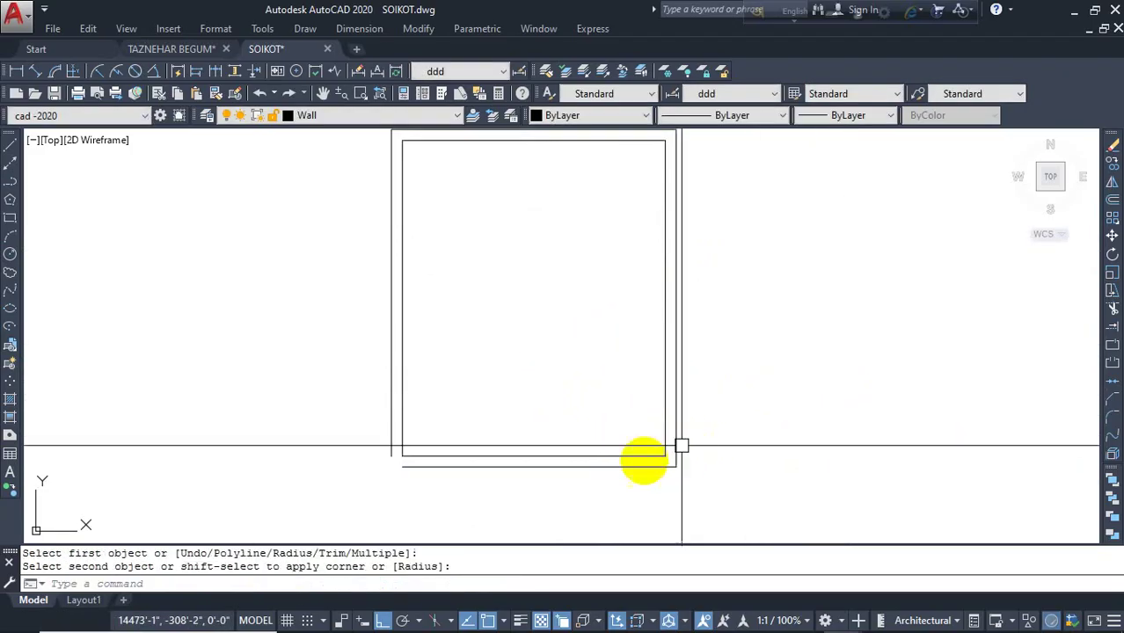
key("Return")
left_click(418, 465)
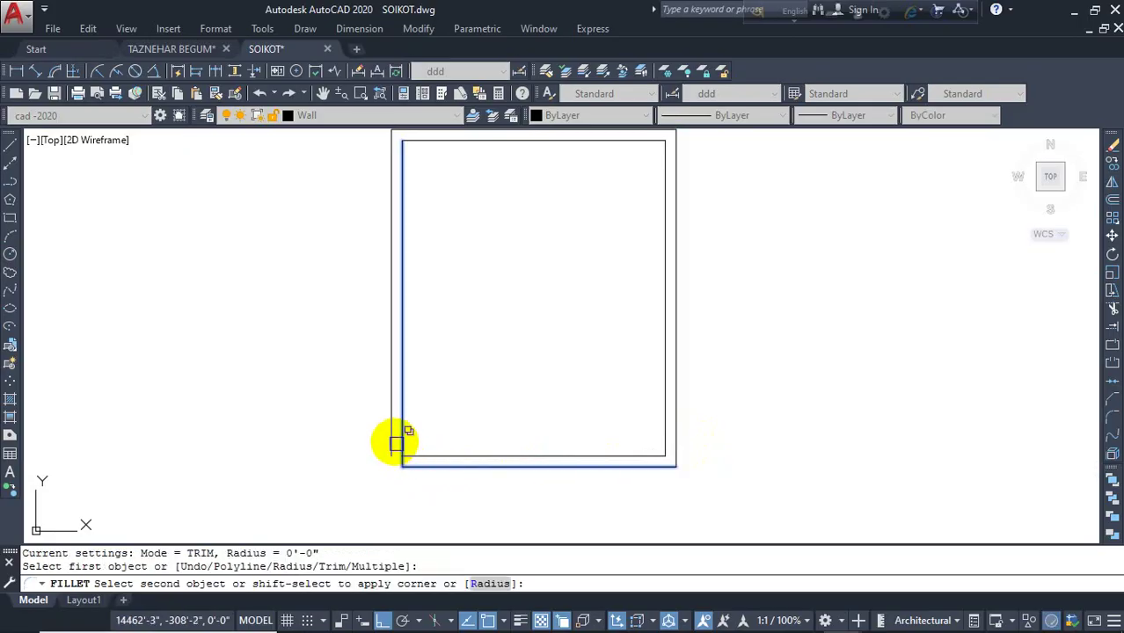
left_click(397, 445)
scroll(483, 322, "down", 3)
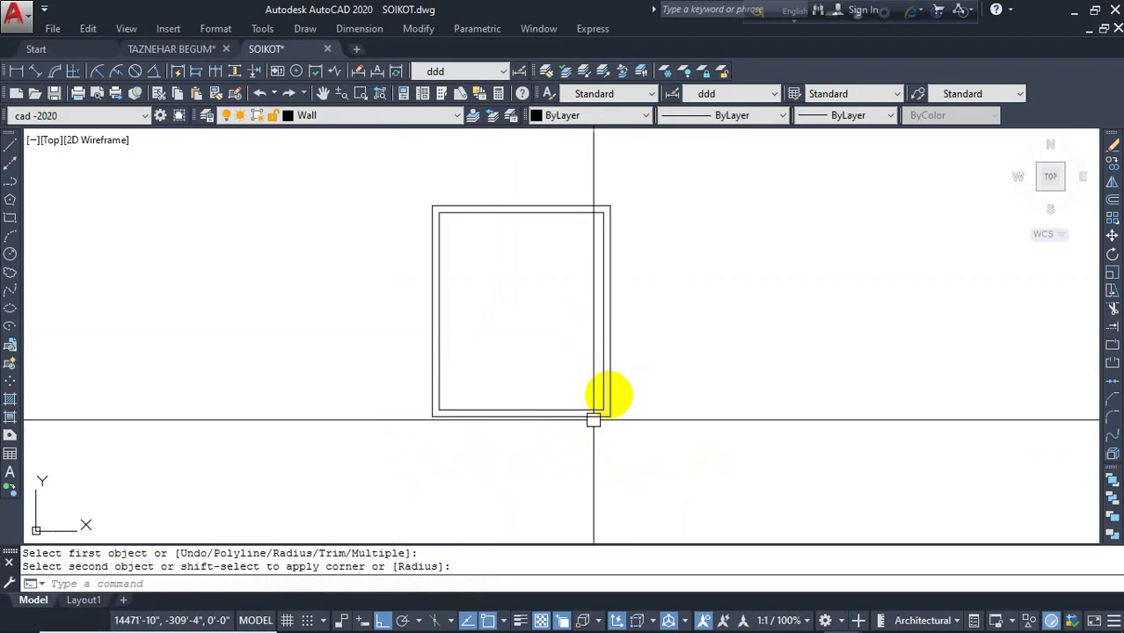
key("Escape")
key("Escape")
middle_click_drag(577, 384, 627, 381)
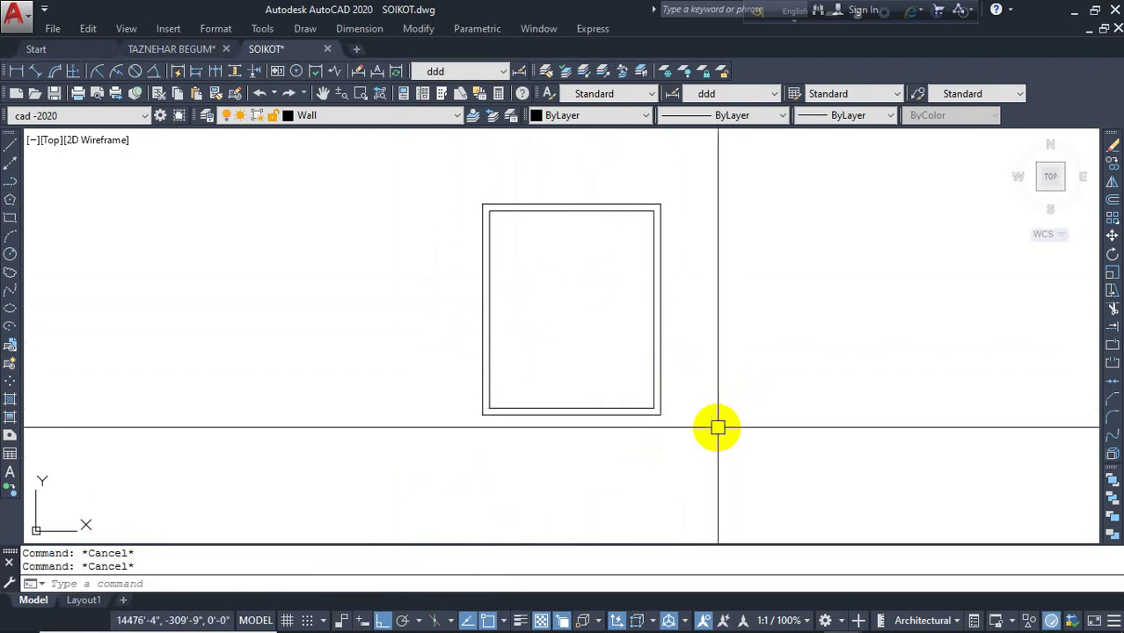
- Draw short lines outward across the wall from the midpoints of the room's right and top inner wall lines
type("l")
key("Return")
left_click(654, 308)
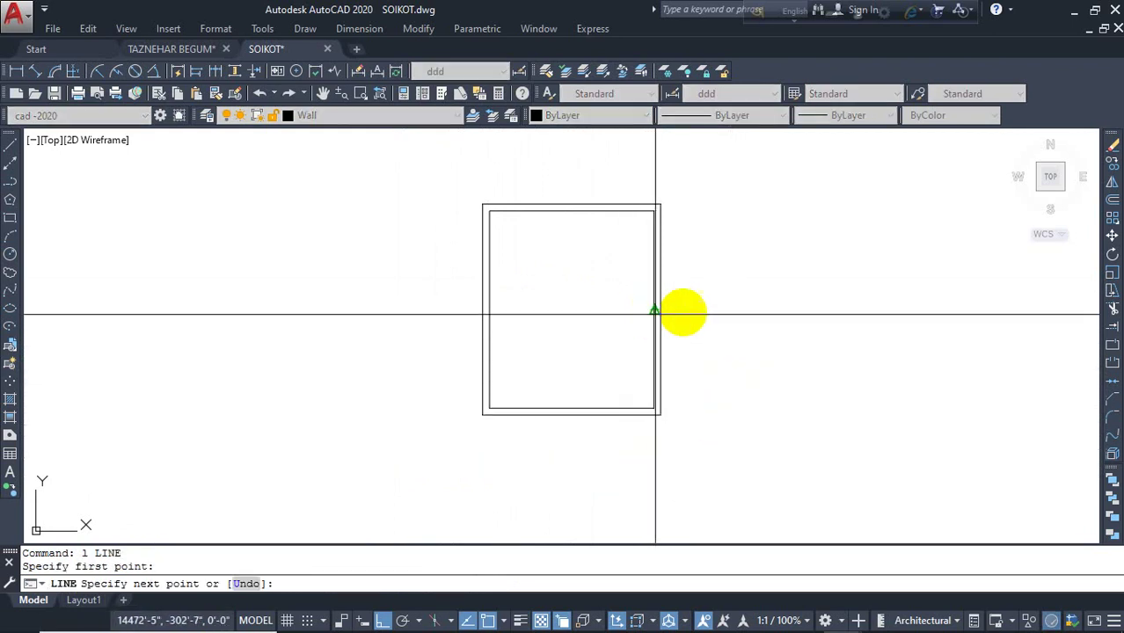
left_click(686, 309)
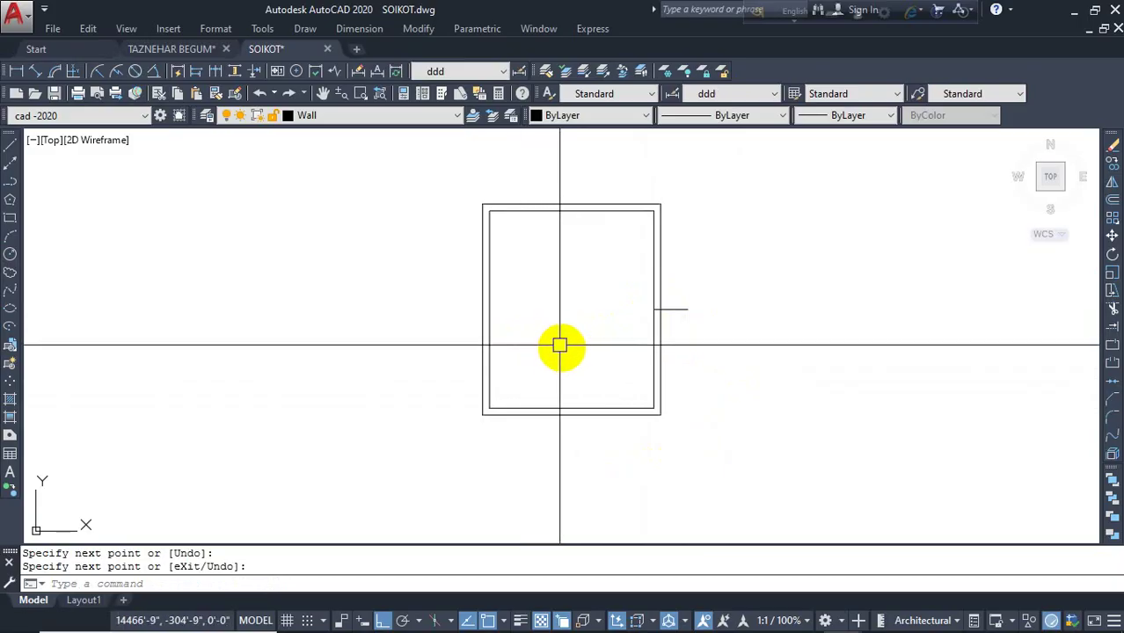
key("Escape")
key("Return")
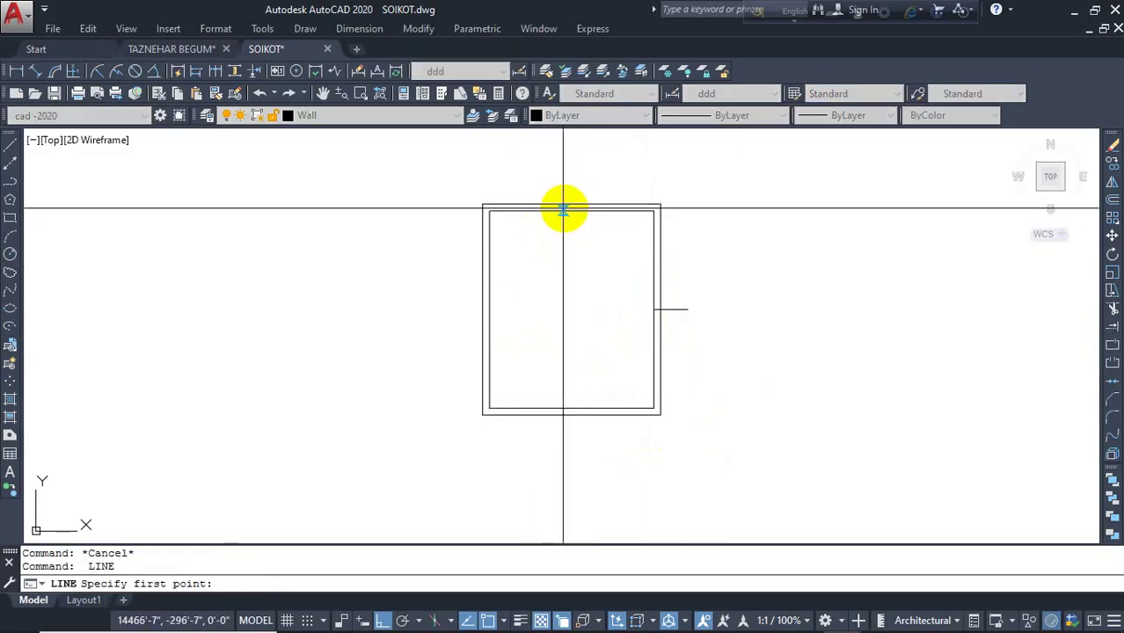
left_click(571, 211)
left_click(568, 174)
key("Return")
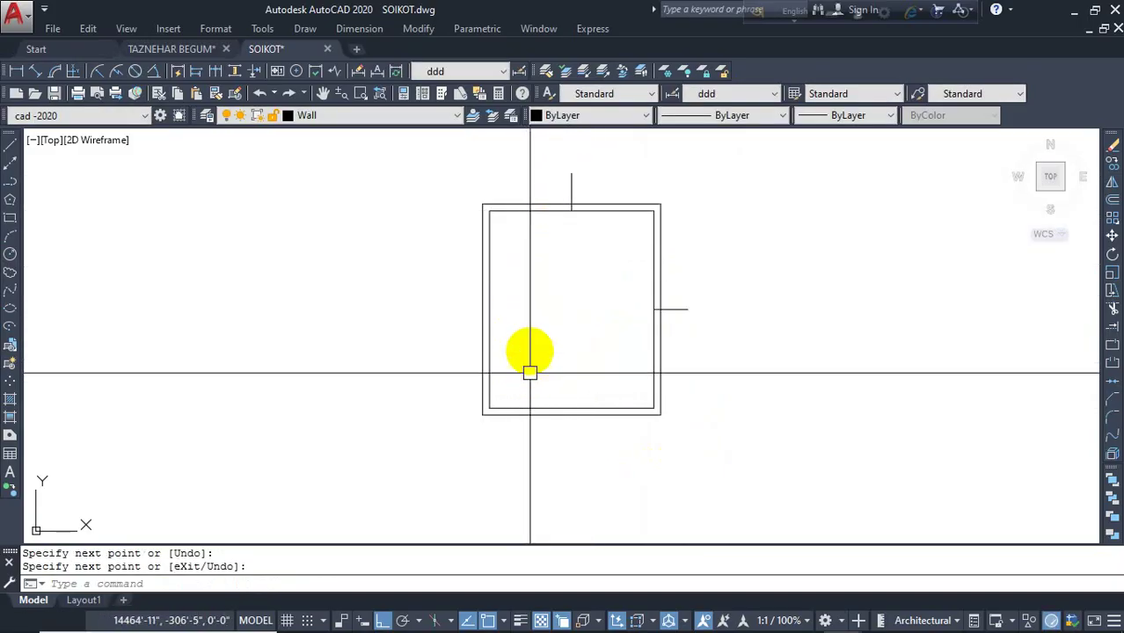
key("Return")
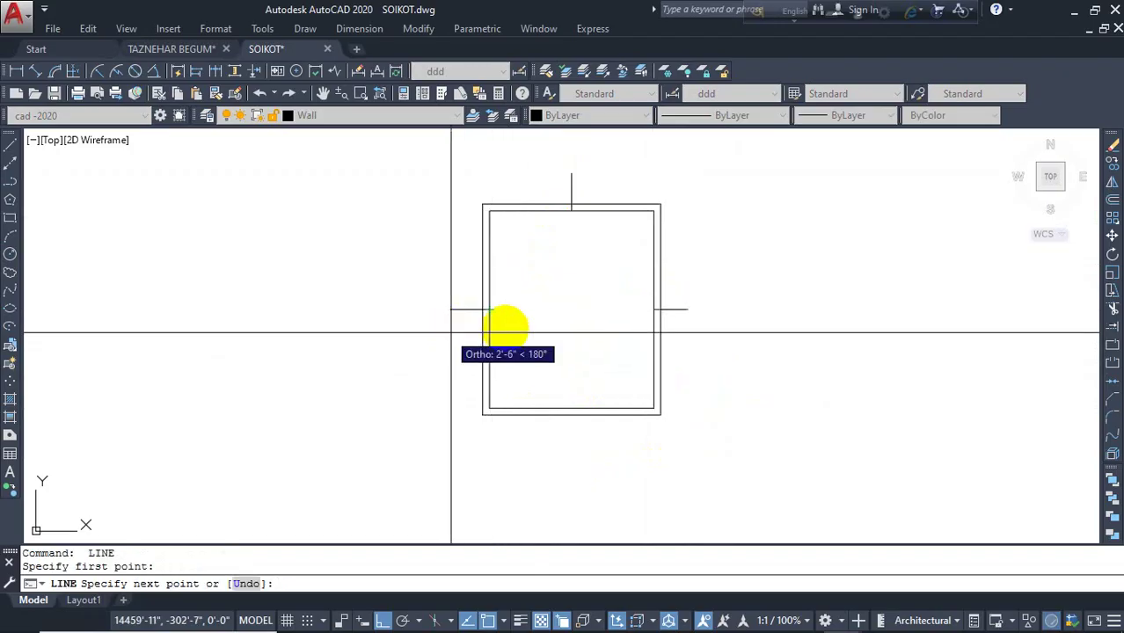
key("Return")
scroll(647, 406, "up", 2)
- Draw a short vertical line downward across the bottom wall from the room's inner bottom-right corner
key("Return")
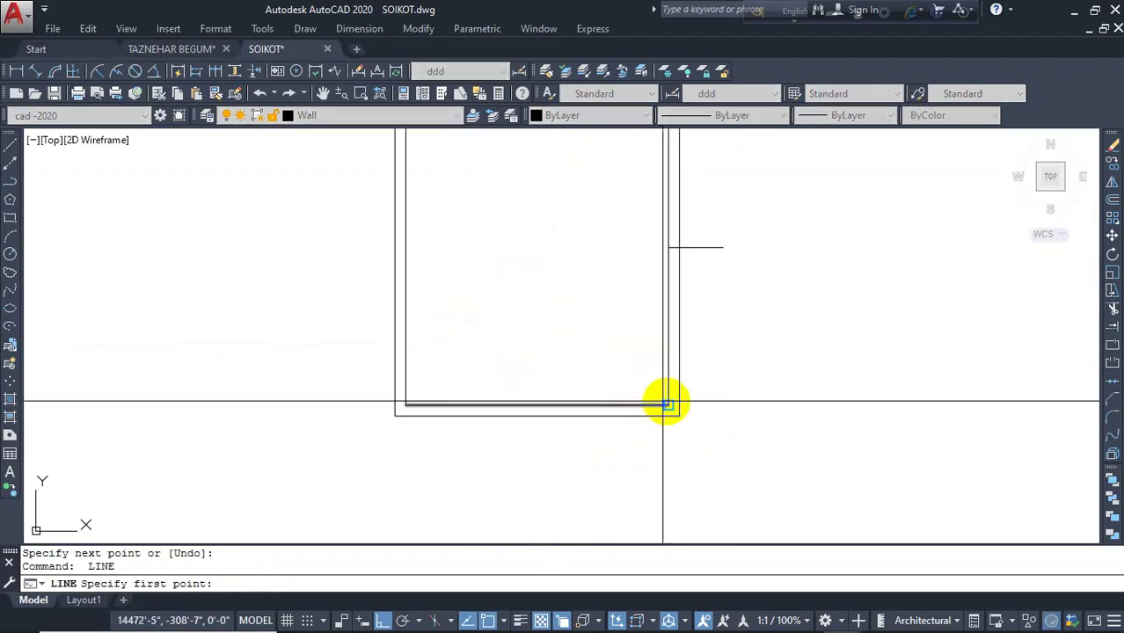
left_click(664, 404)
left_click(659, 479)
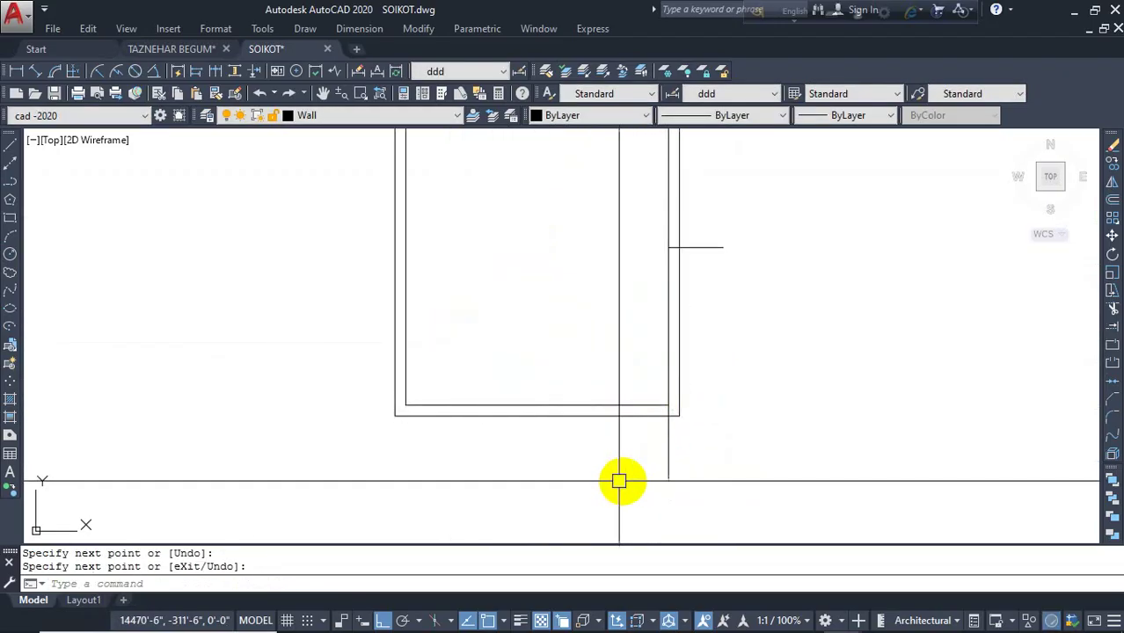
key("Escape")
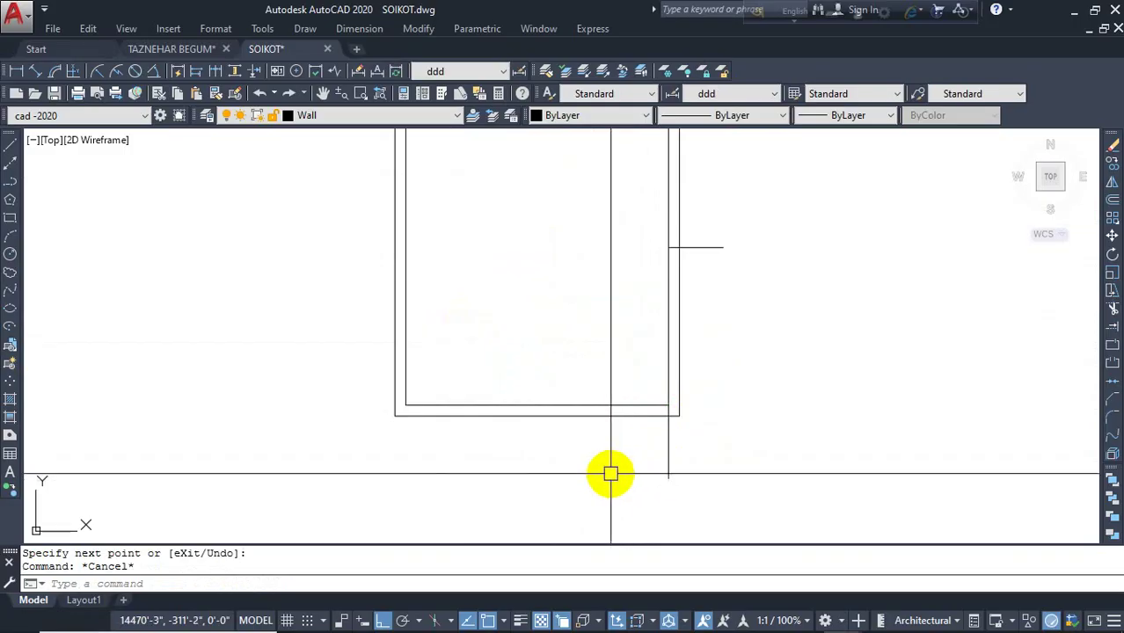
- Offset the short vertical line at the inner bottom-right corner 40" to the left
key("Return")
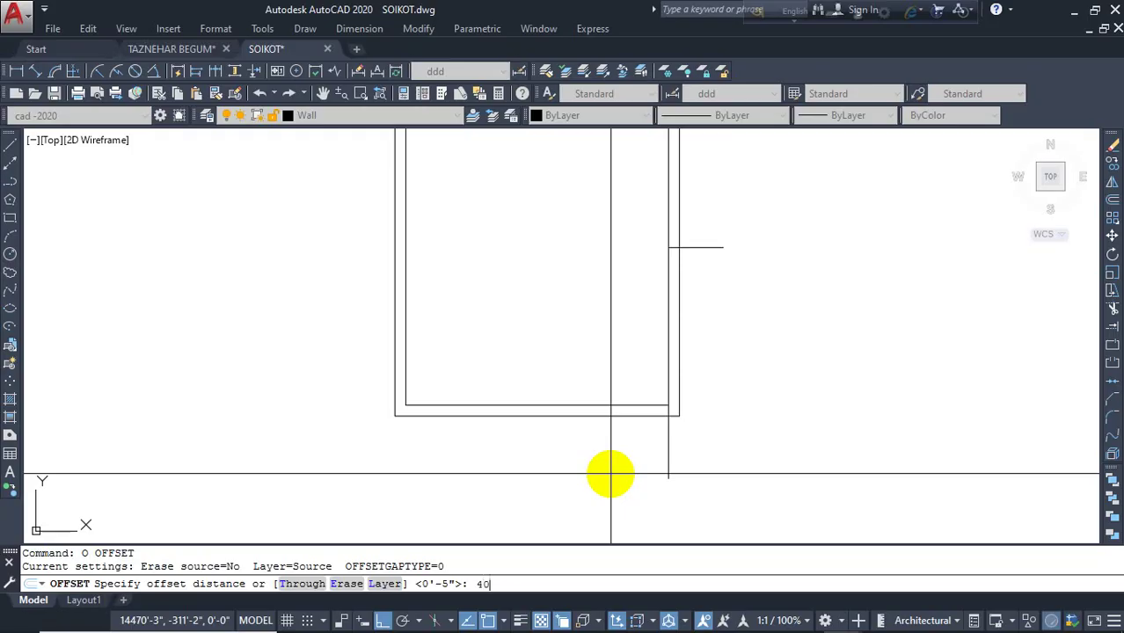
key("Return")
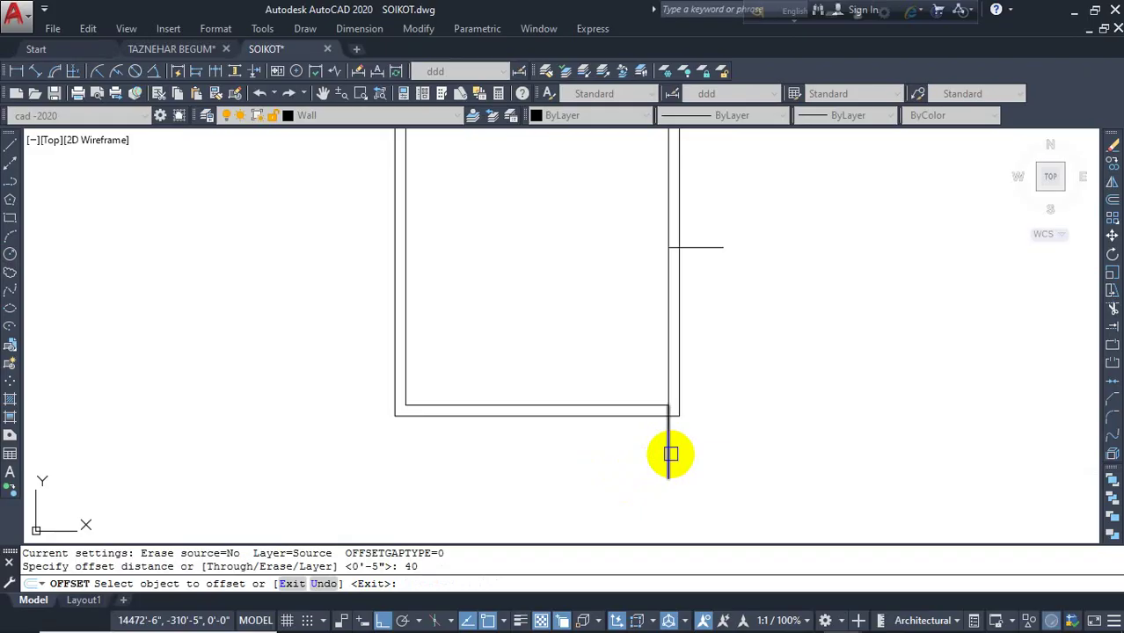
left_click(670, 454)
left_click(554, 452)
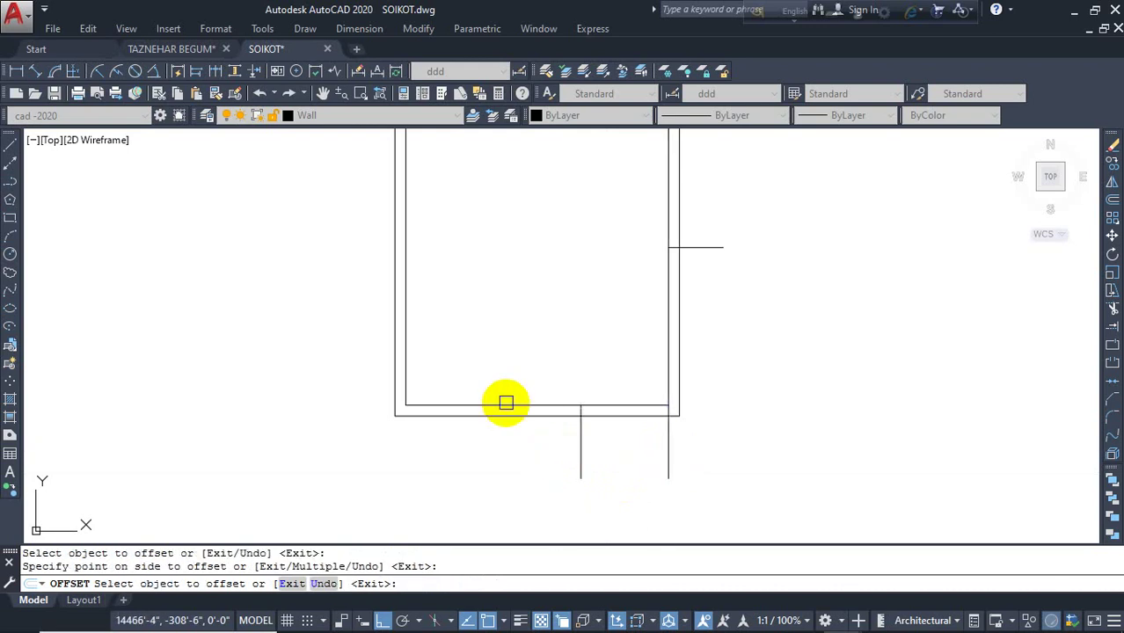
key("Return")
scroll(554, 358, "down", 2)
middle_click_drag(554, 359, 595, 371)
key("Escape")
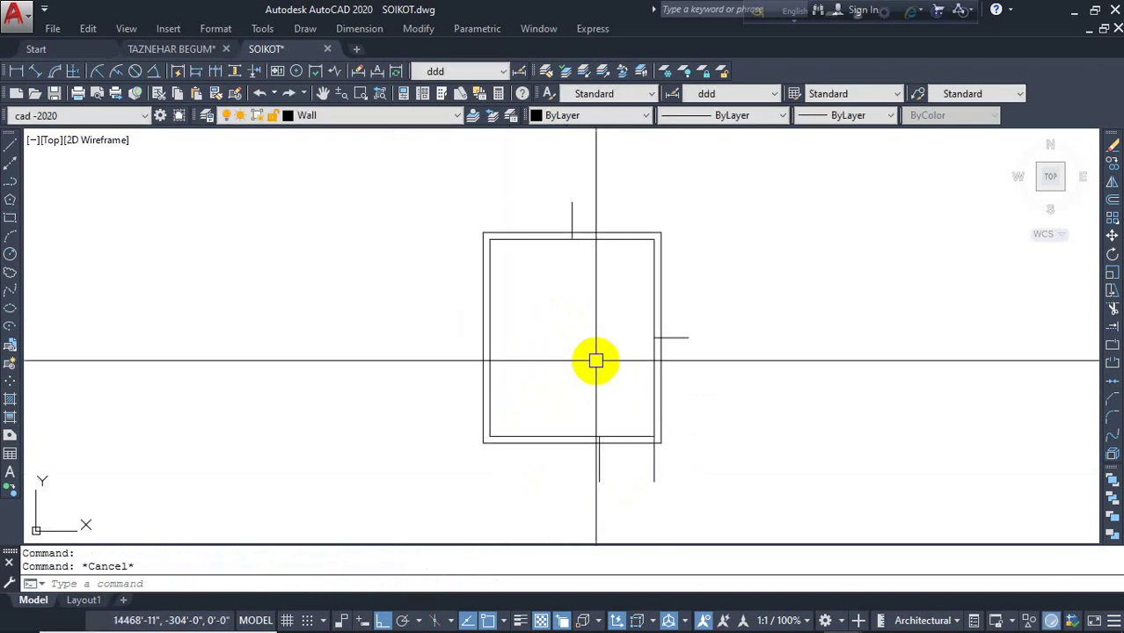
type("o")
key("Return")
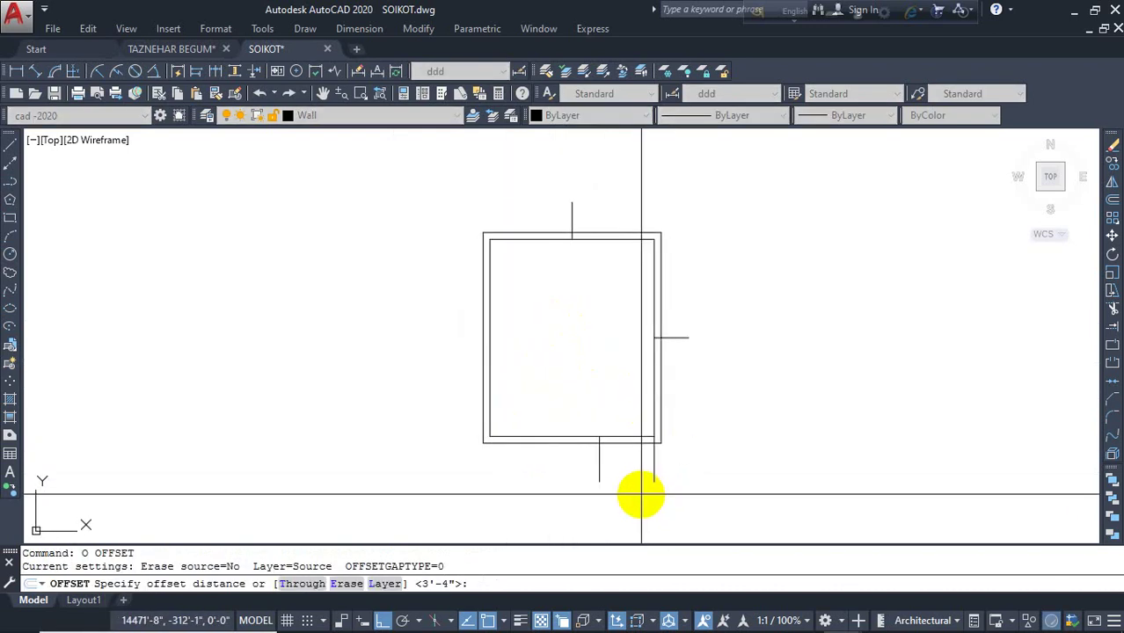
type("30")
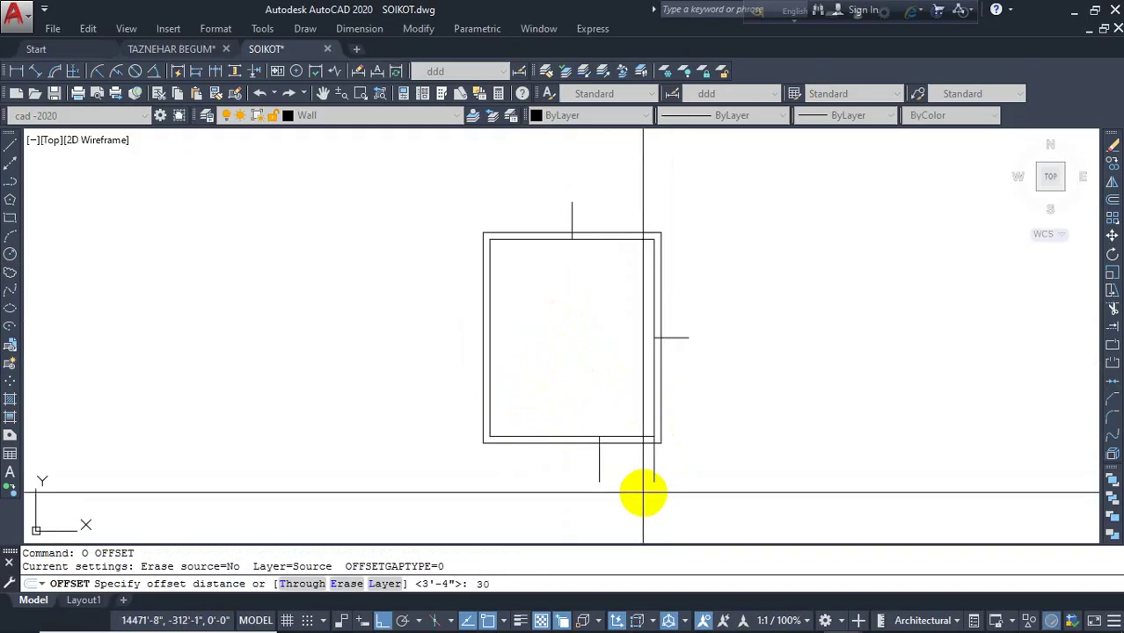
key("Escape")
- Offset the short horizontal line at the right wall's midpoint 30" upward and 30" downward
type("o")
key("Return")
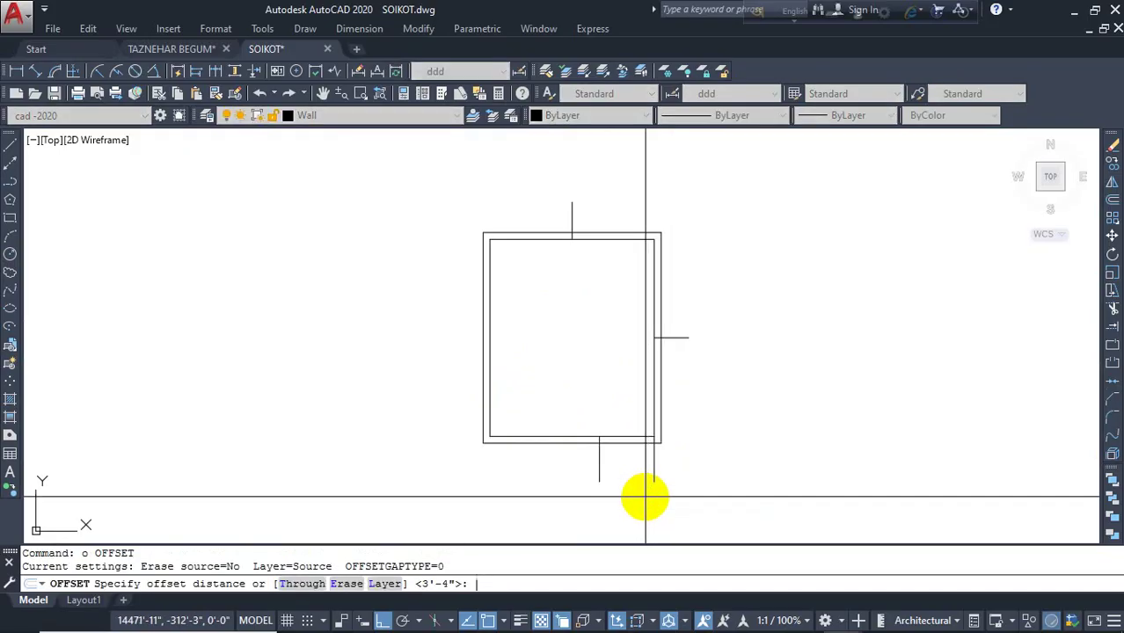
type("30")
key("Return")
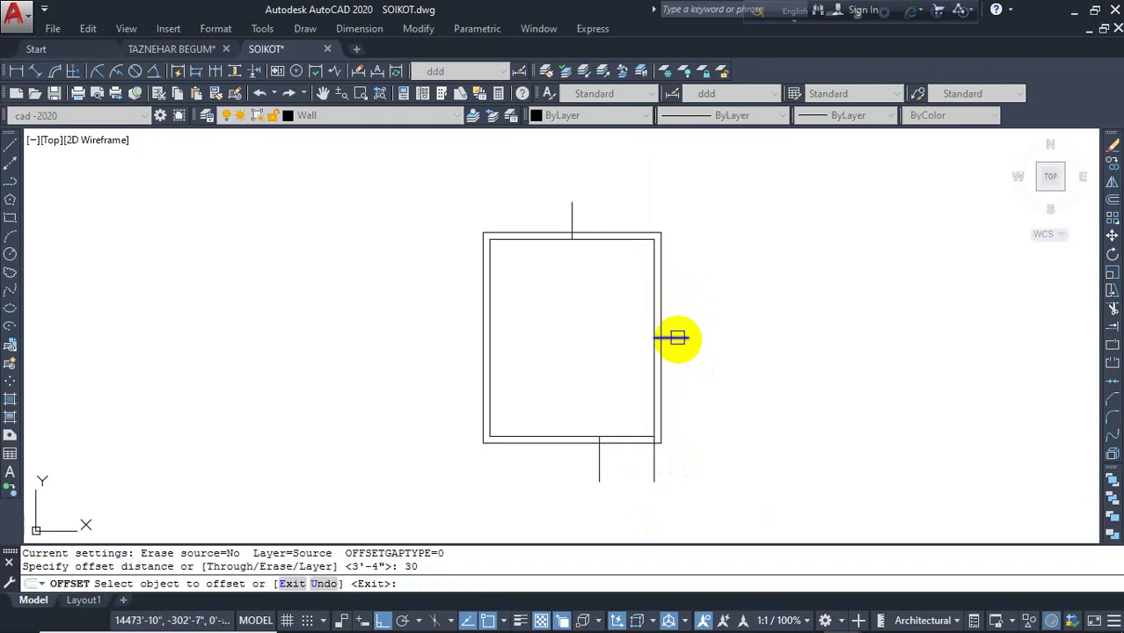
left_click(676, 338)
left_click(688, 288)
left_click(682, 339)
left_click(693, 413)
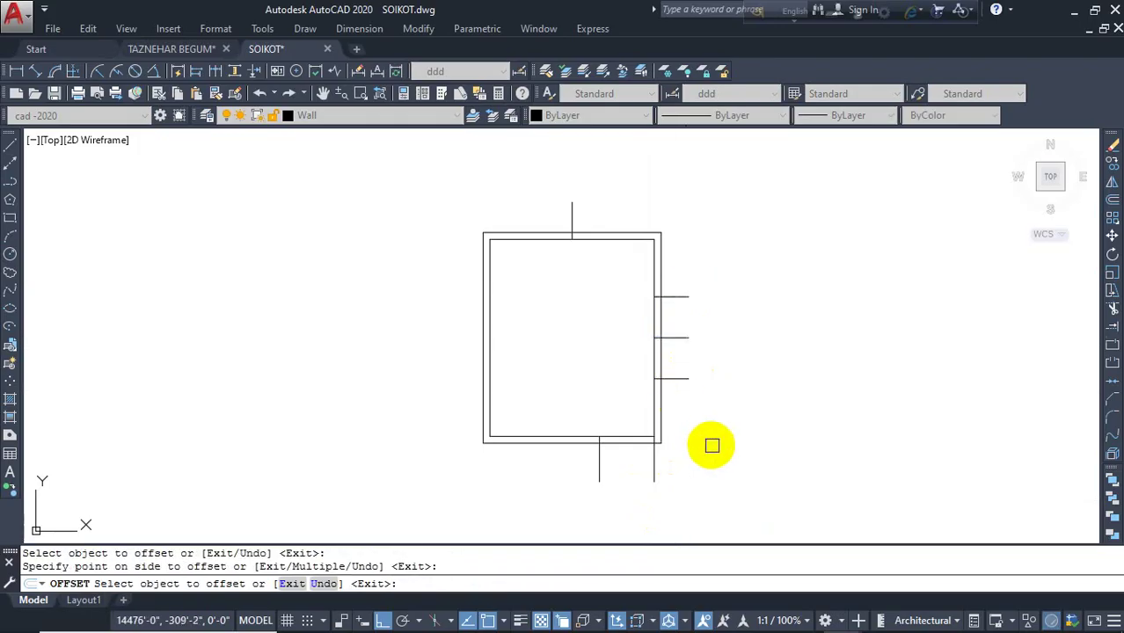
- Offset the short vertical line at the top wall's midpoint 30" to the right and 30" to the left
left_click(569, 210)
left_click(609, 188)
left_click(572, 208)
left_click(483, 211)
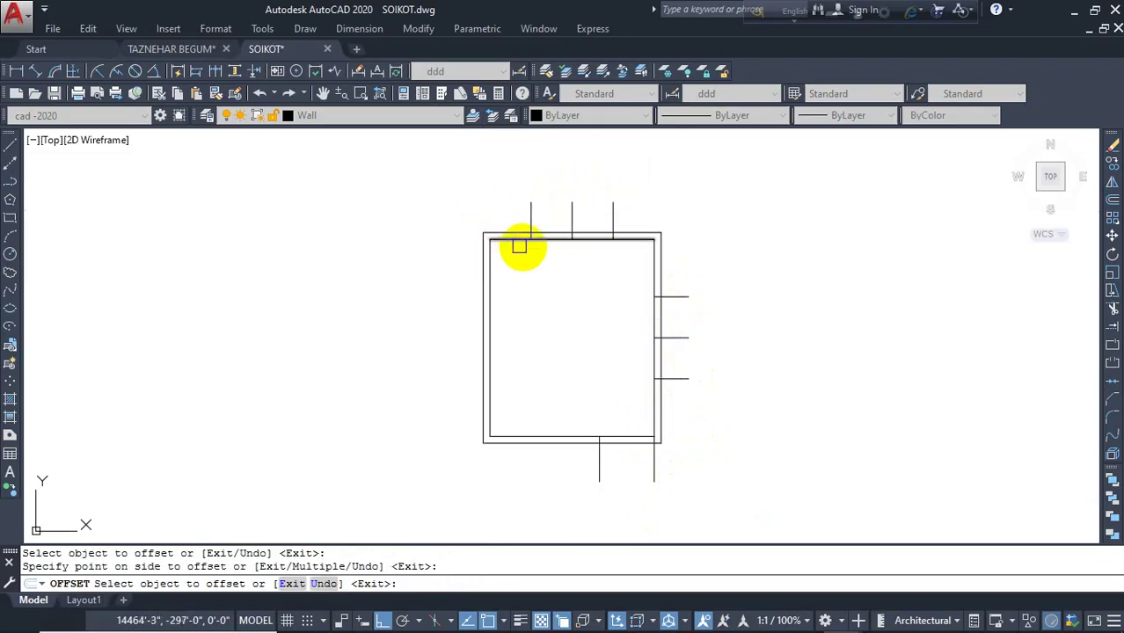
key("Escape")
middle_click_drag(605, 325, 620, 331)
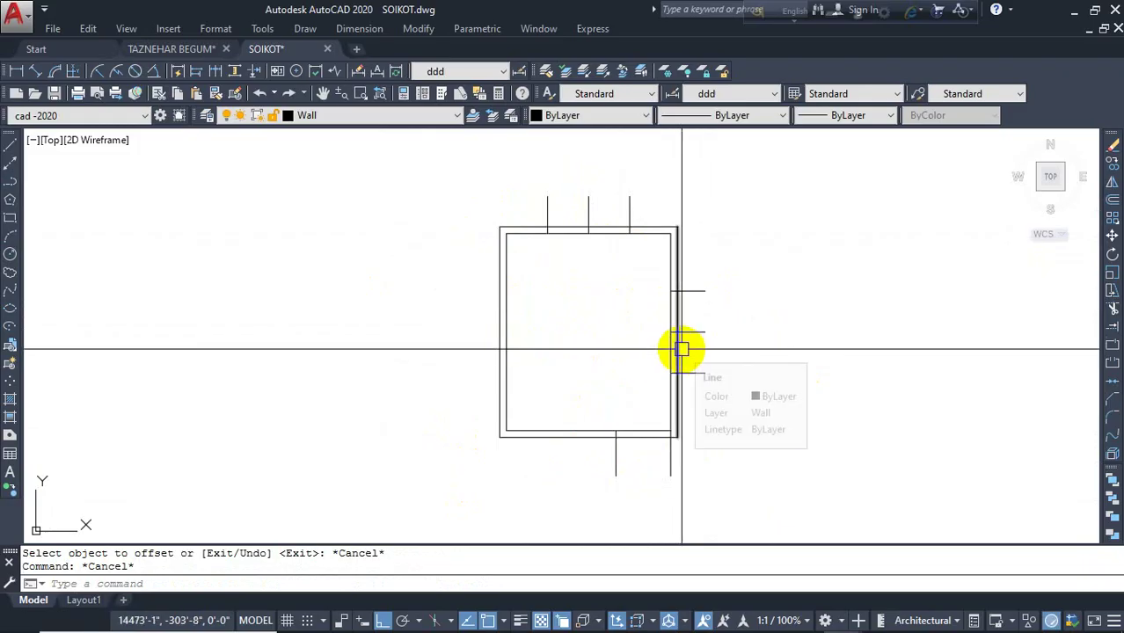
type("r")
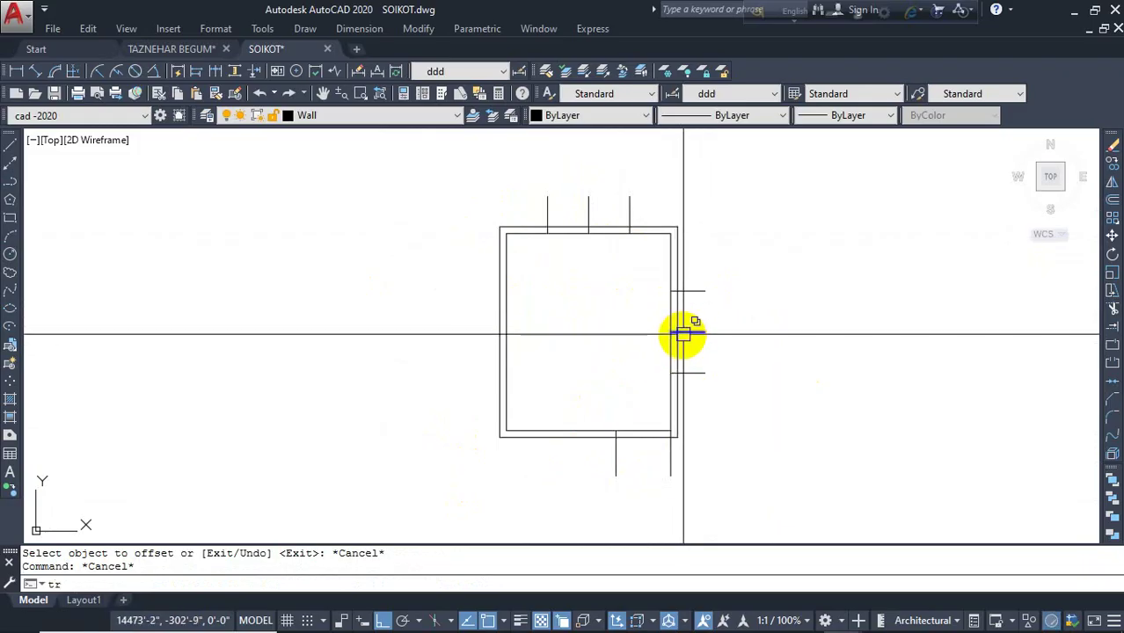
key("Return")
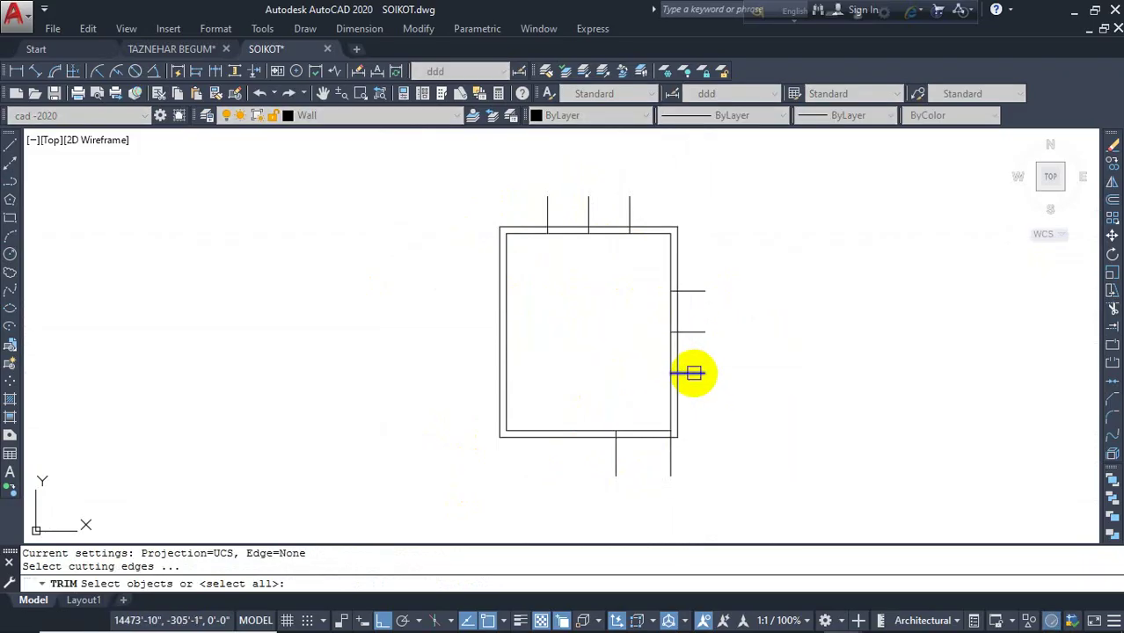
key("Escape")
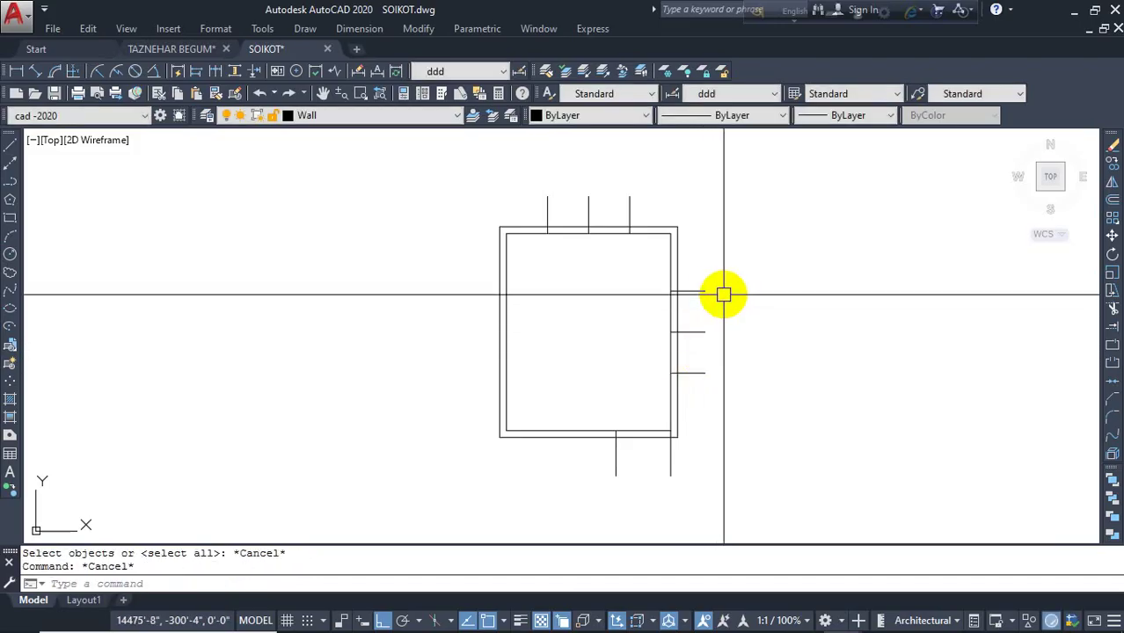
- Erase all eight short opening marker lines across the right, bottom and top walls
left_click(724, 262)
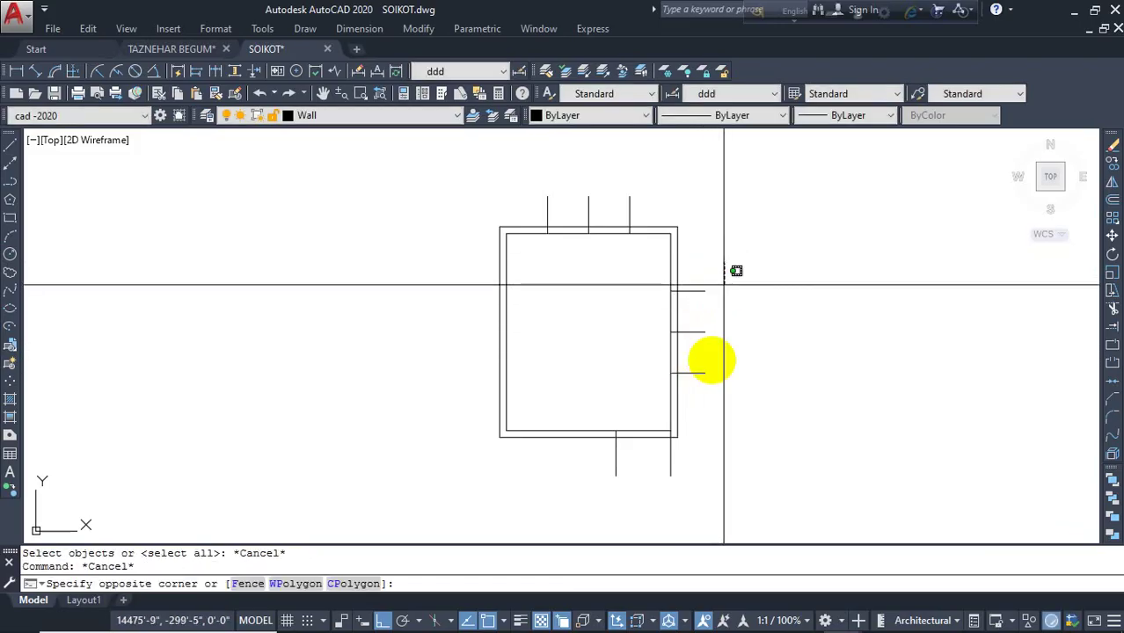
left_click(713, 407)
left_click(709, 441)
left_click(581, 469)
left_click(664, 174)
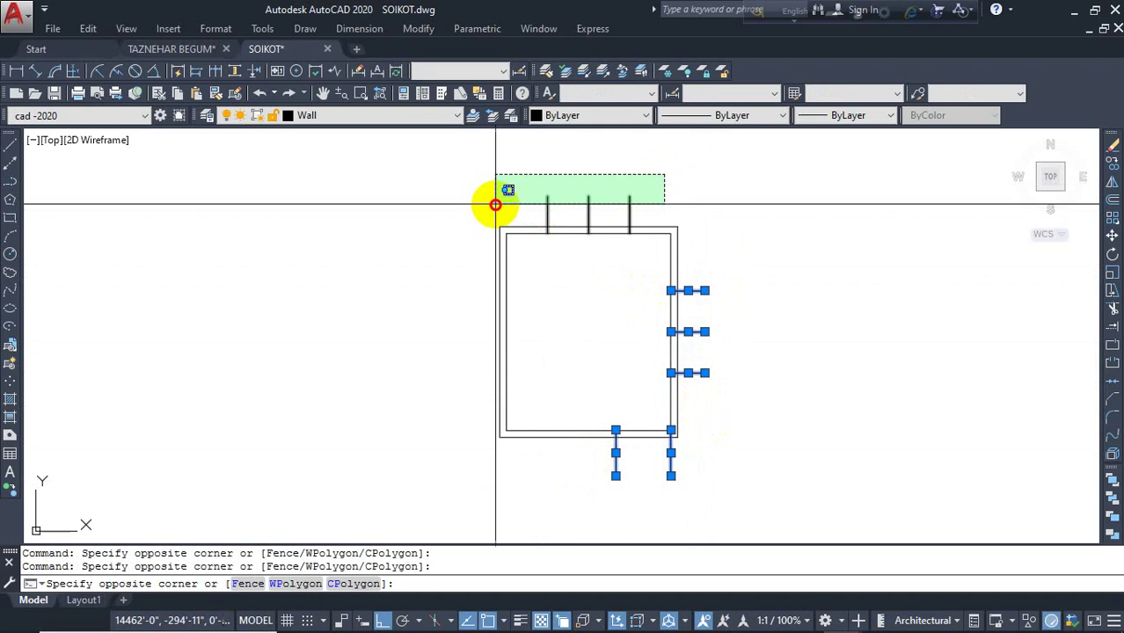
left_click(495, 205)
key("Delete")
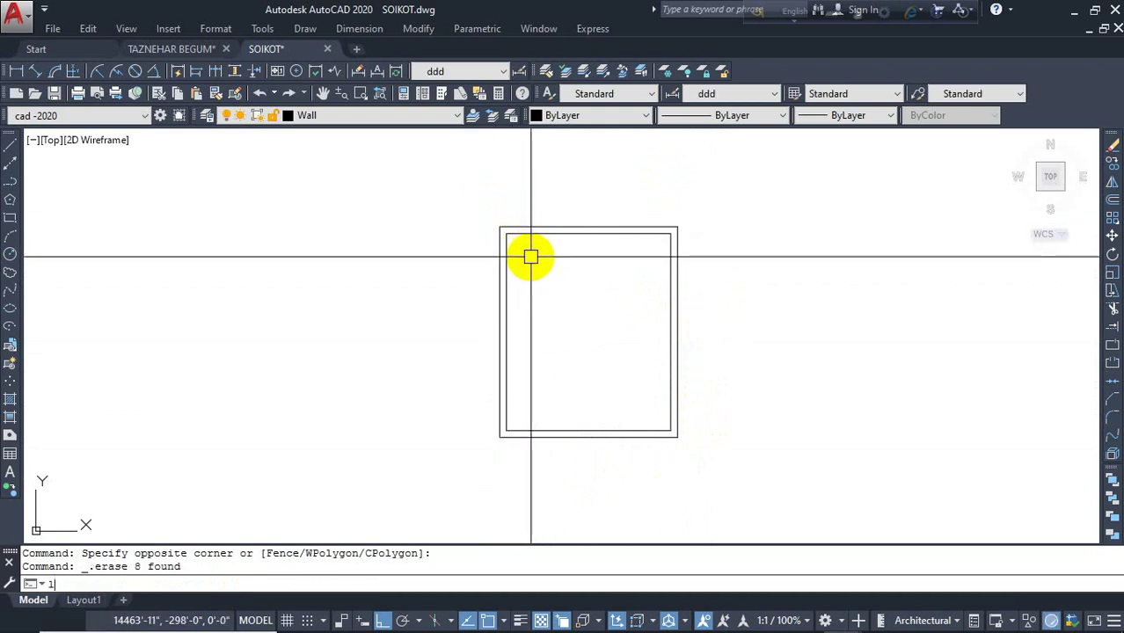
key("Return")
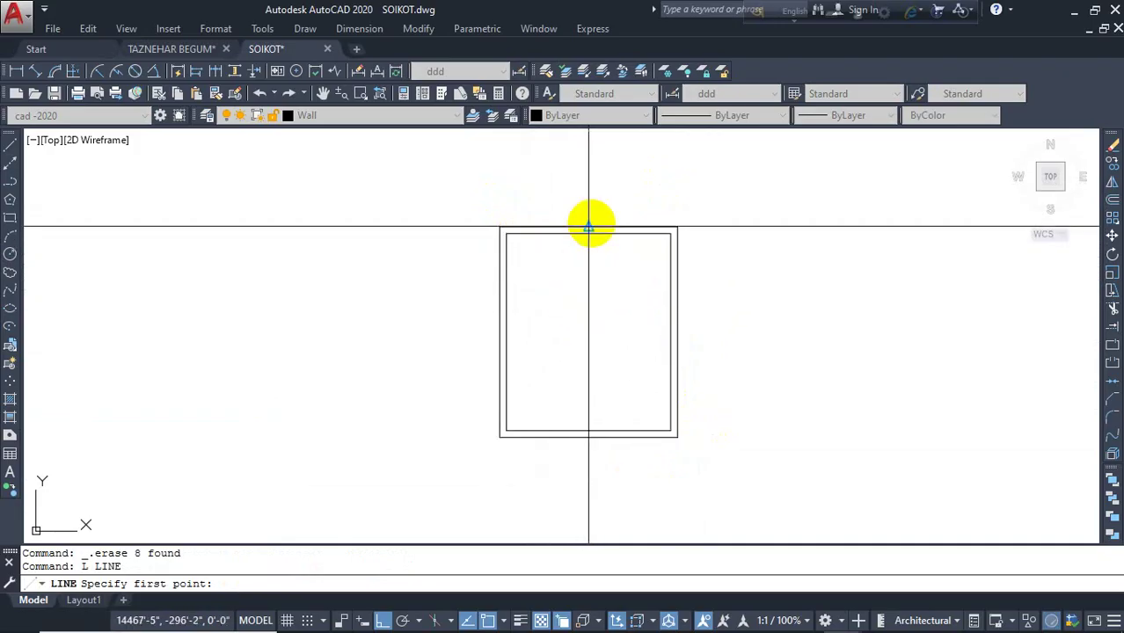
key("Escape")
key("Escape")
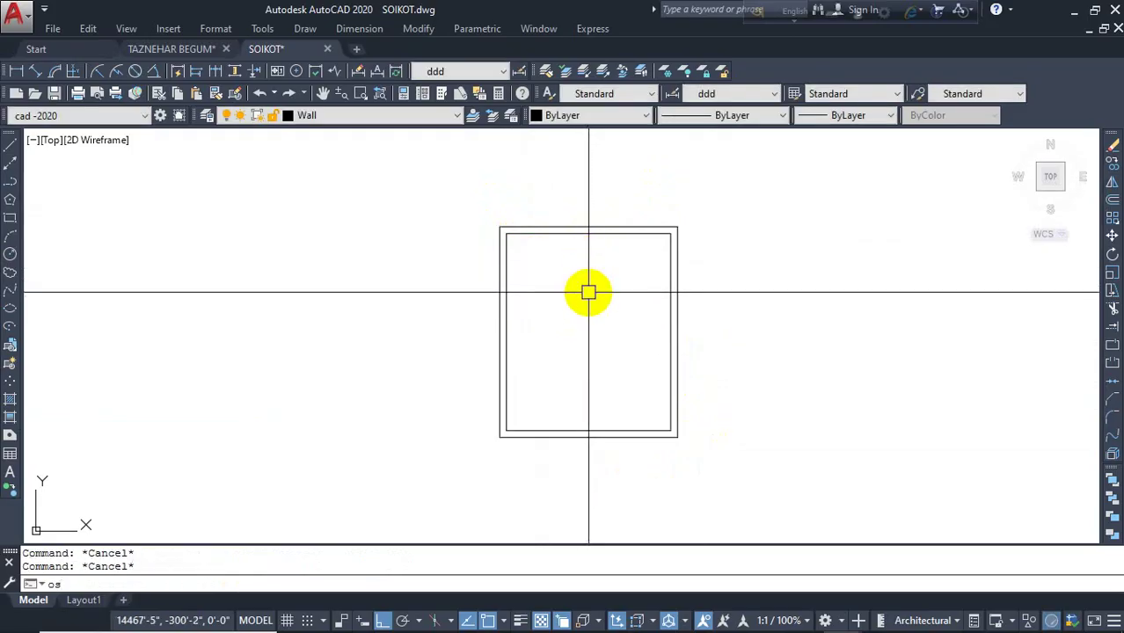
- Look through the snap, grid and polar tracking settings, and clear all object snap modes before selecting them all again
key("Return")
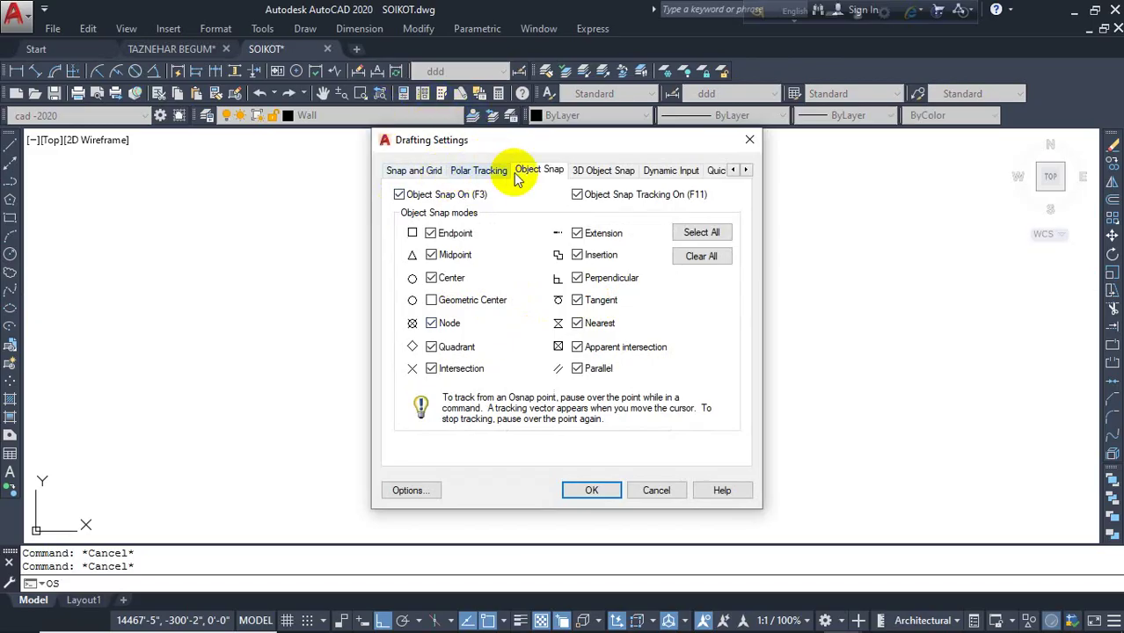
left_click(428, 172)
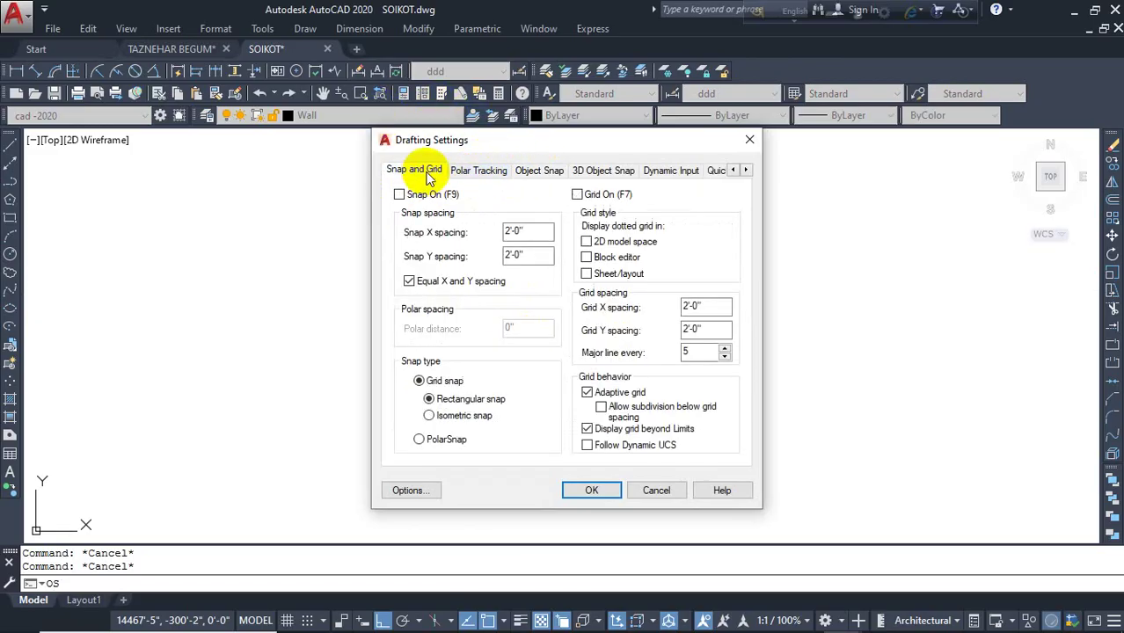
left_click(475, 171)
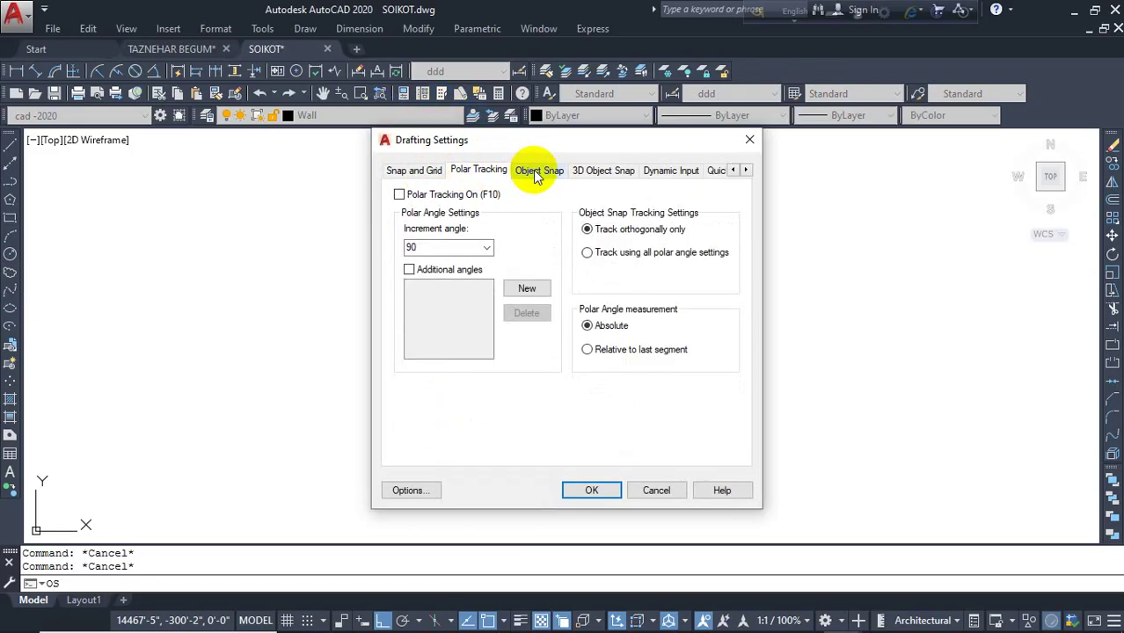
left_click(538, 177)
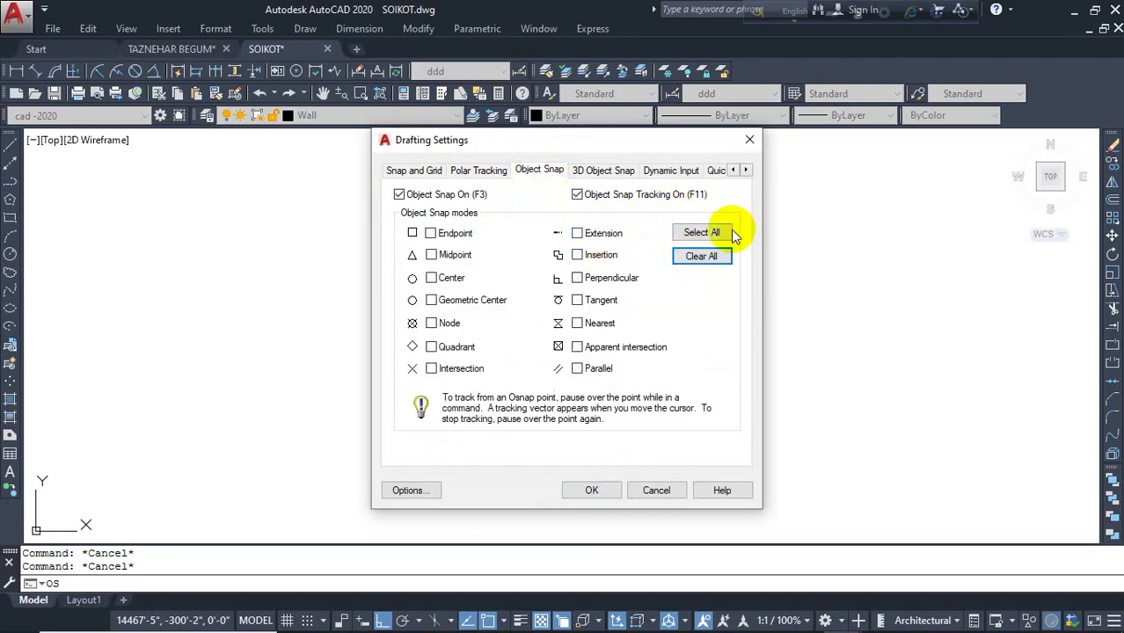
left_click(591, 490)
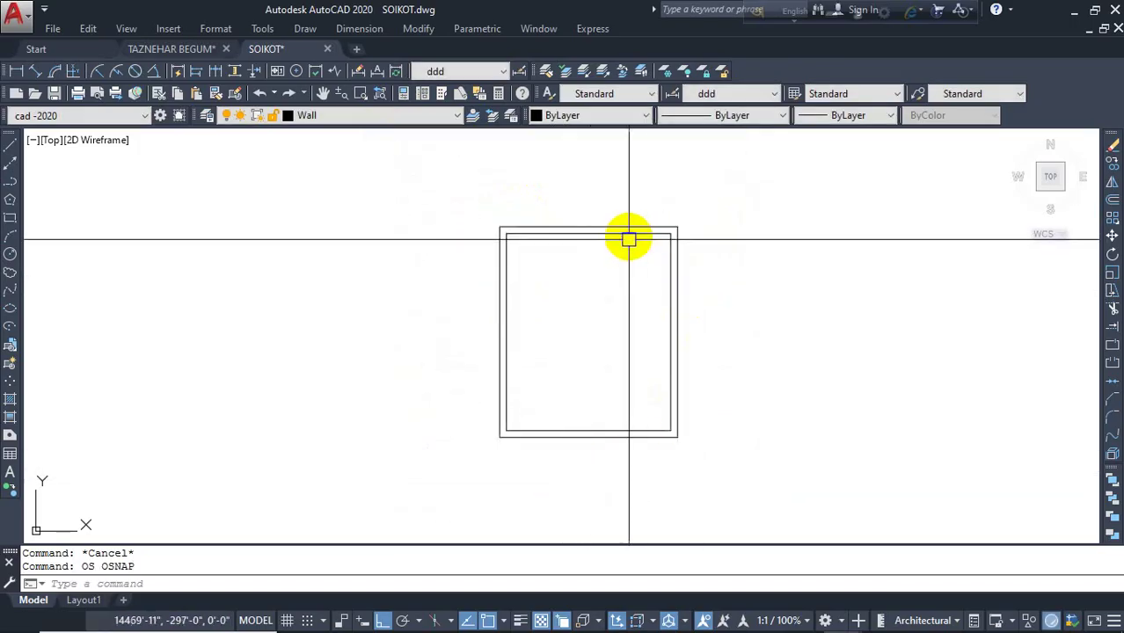
type("l")
key("Return")
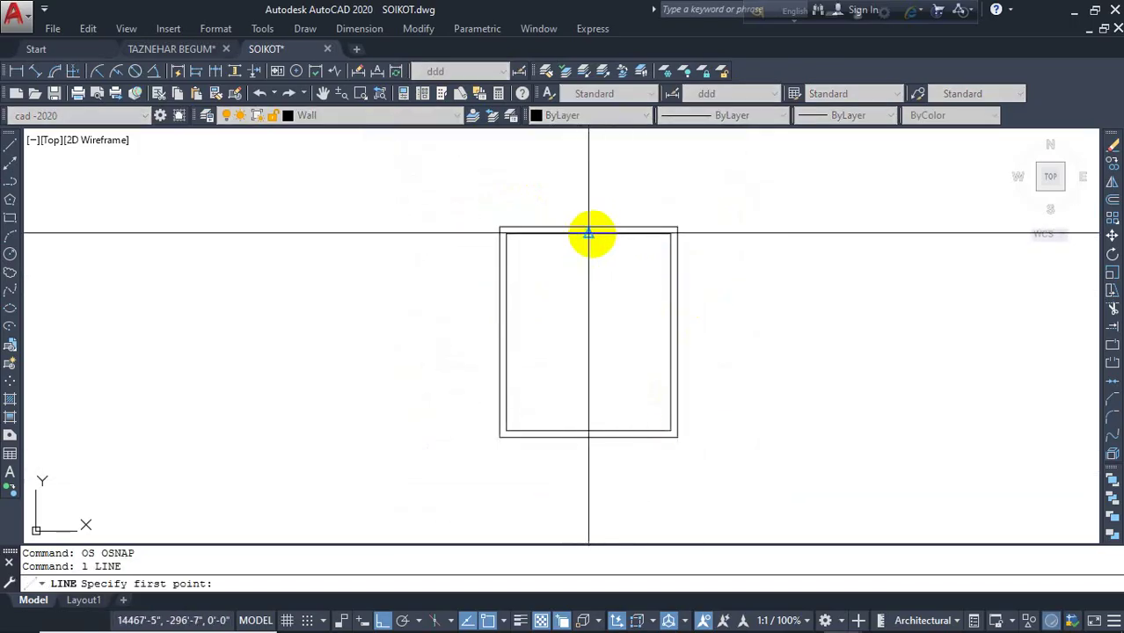
left_click(589, 233)
key("Escape")
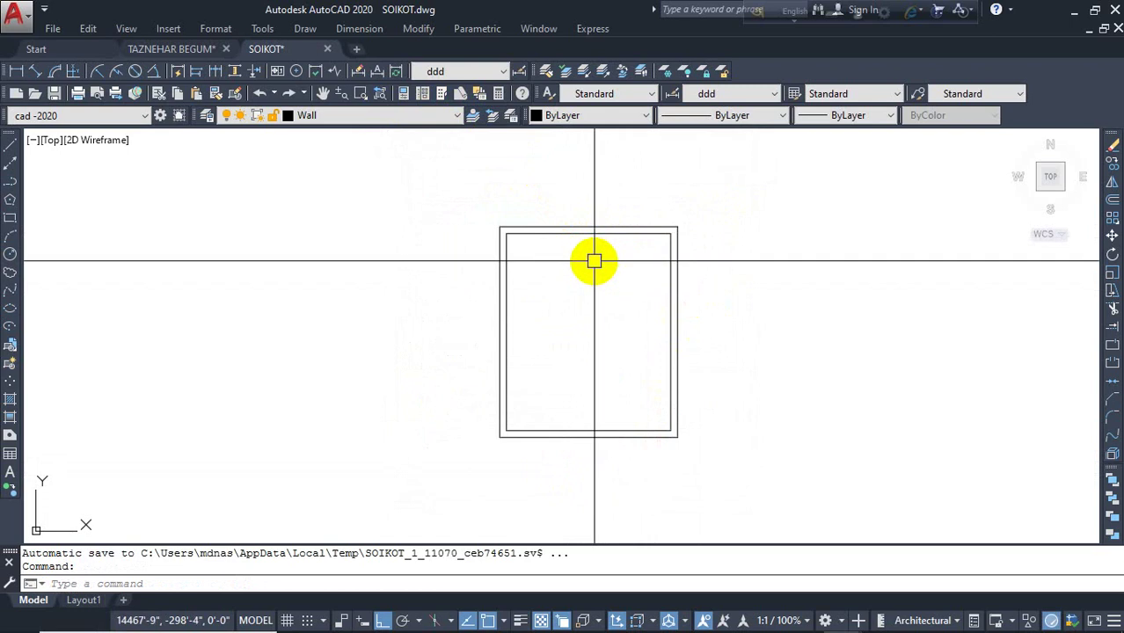
key("Return")
key("Escape")
- Clear all object snap modes and test the Line command on the walls without snapping
type("o")
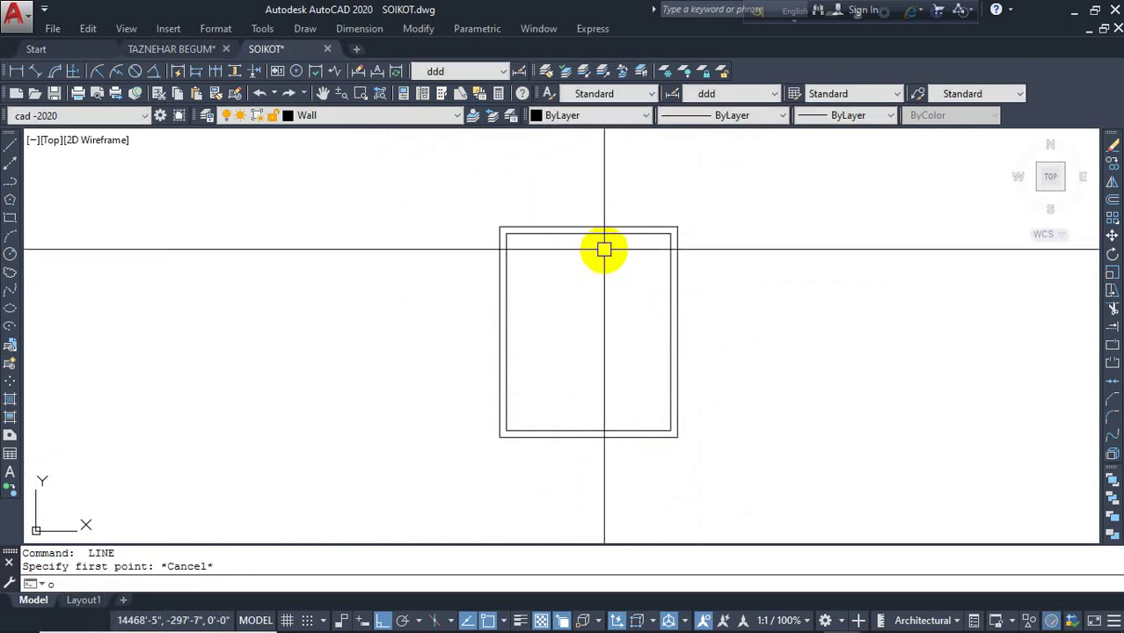
type("s")
key("Return")
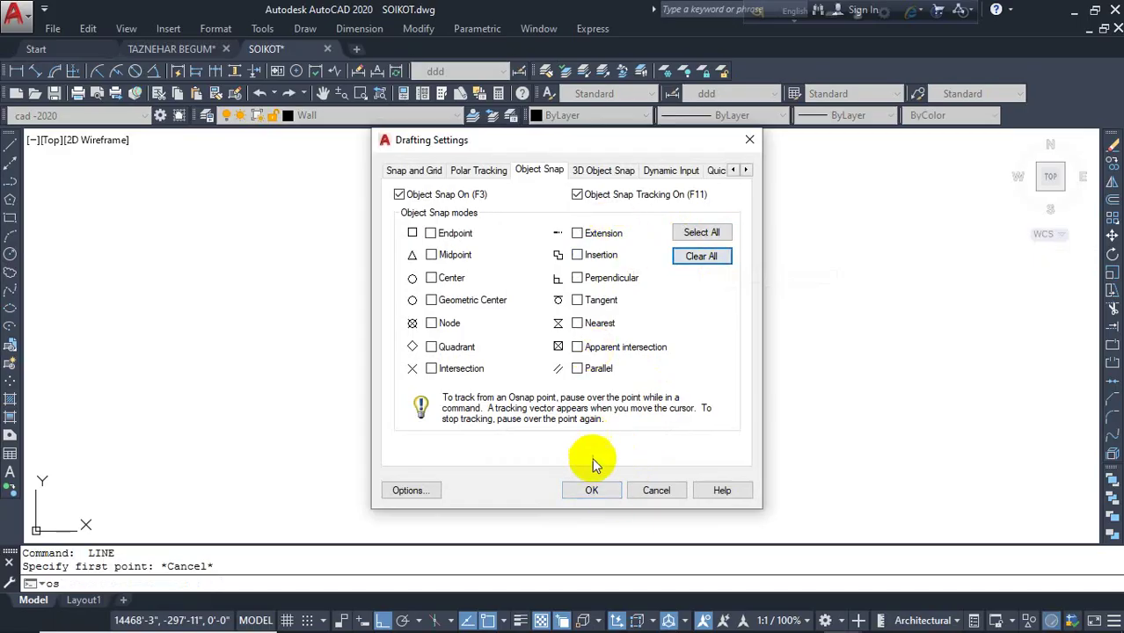
left_click(591, 490)
type("l")
key("Return")
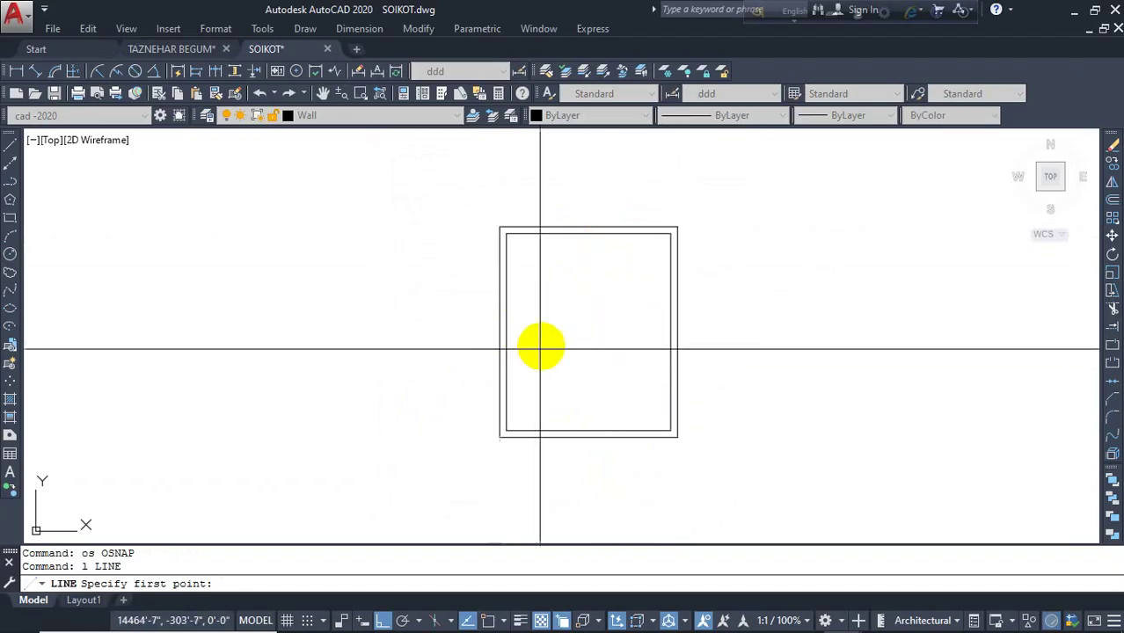
key("Escape")
key("Escape")
- Turn on all object snap modes in the drafting settings
type("op")
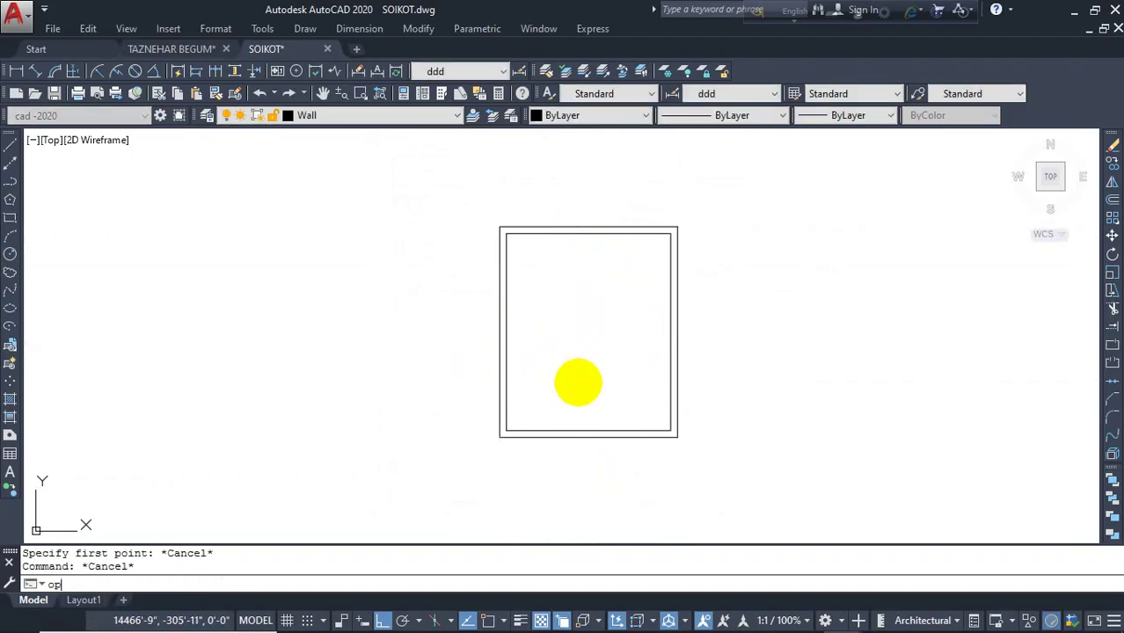
key("Return")
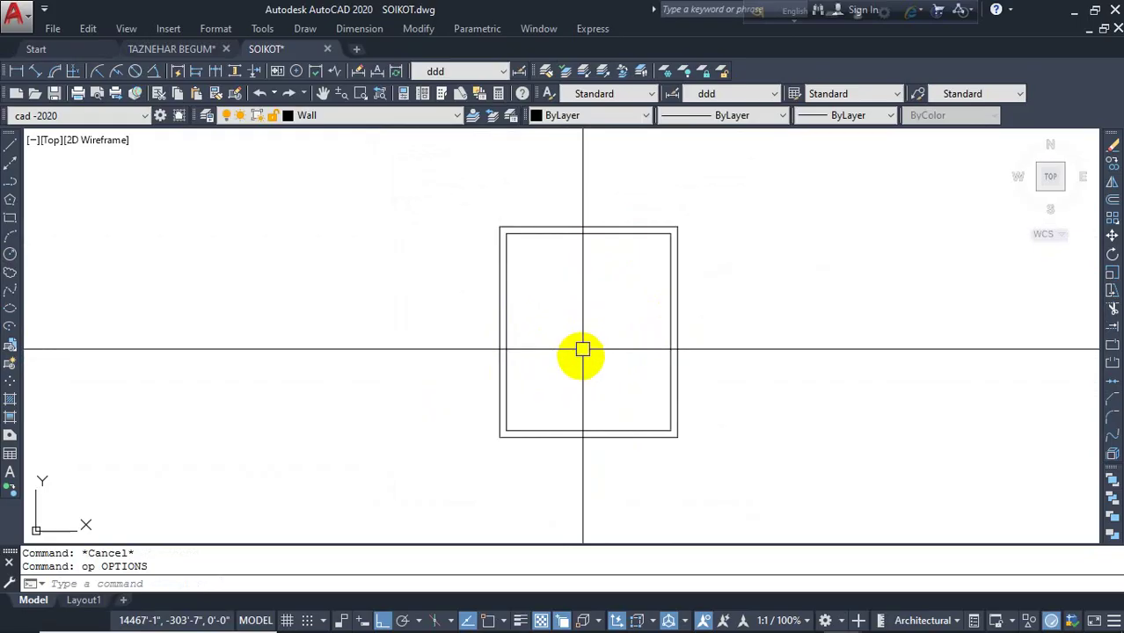
type("os")
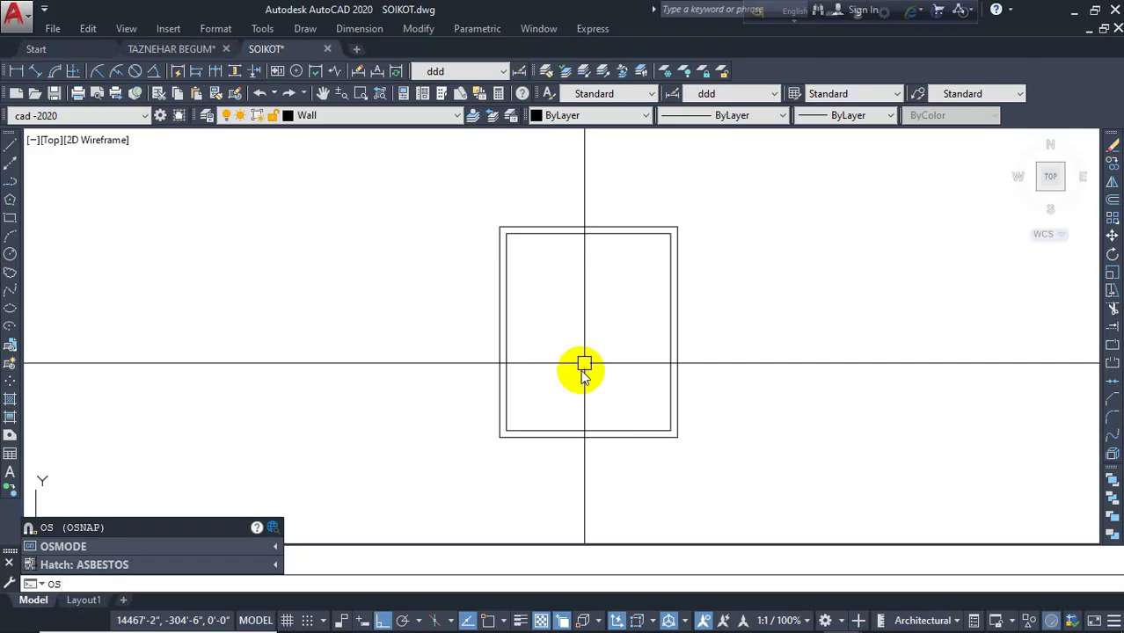
key("Return")
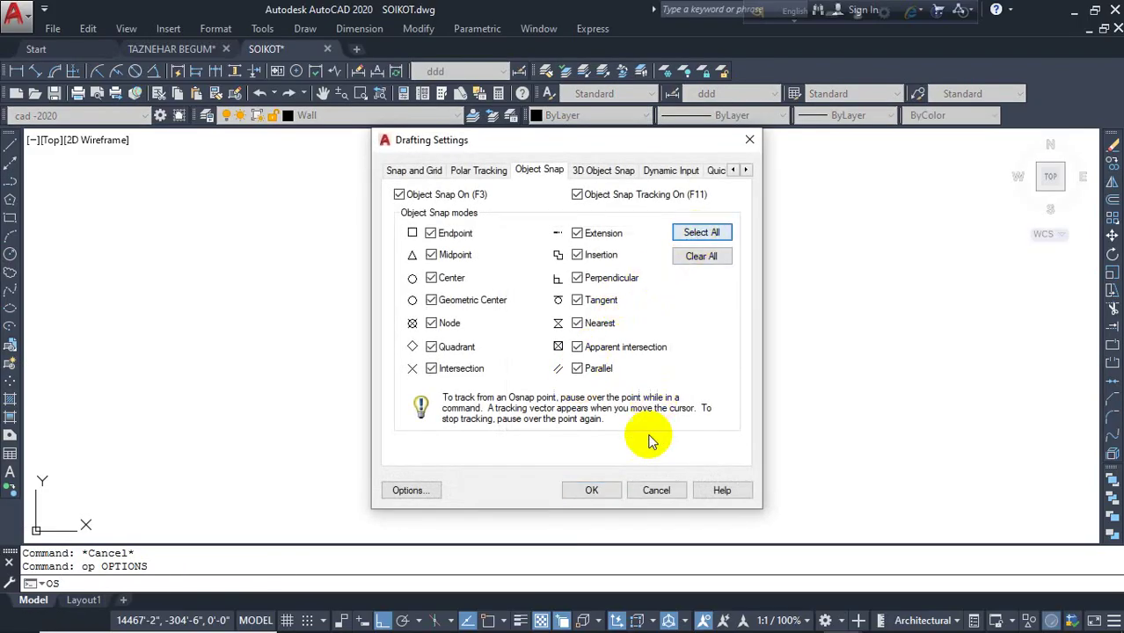
left_click(609, 490)
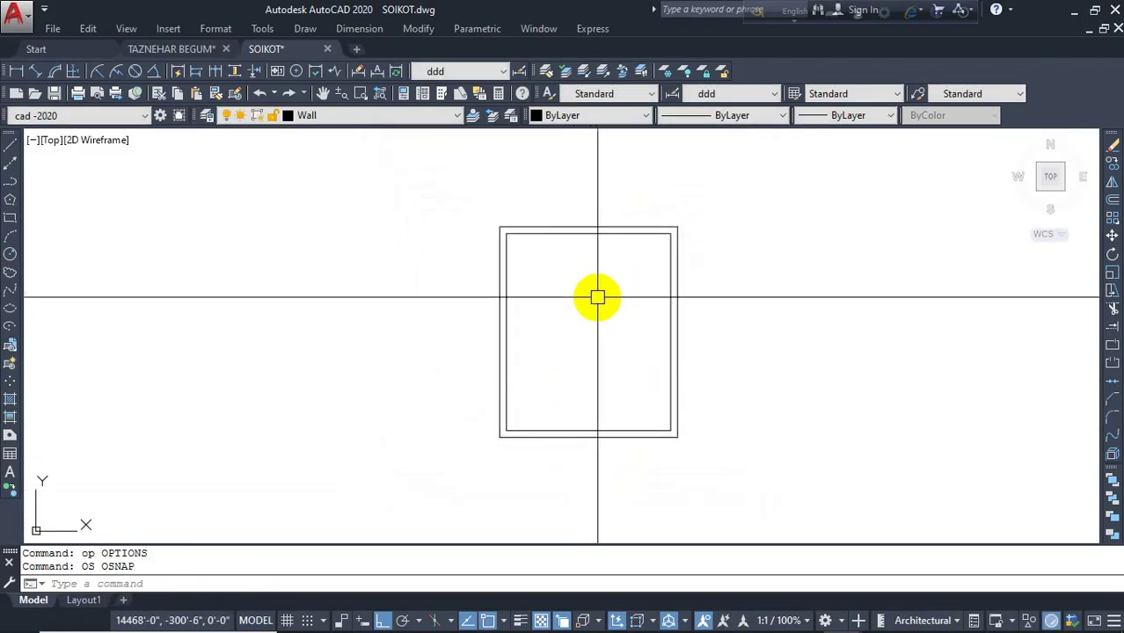
- Draw a vertical line about 1'-11" long upward from the midpoint of the top wall's inner line
type("l")
key("Return")
left_click(589, 232)
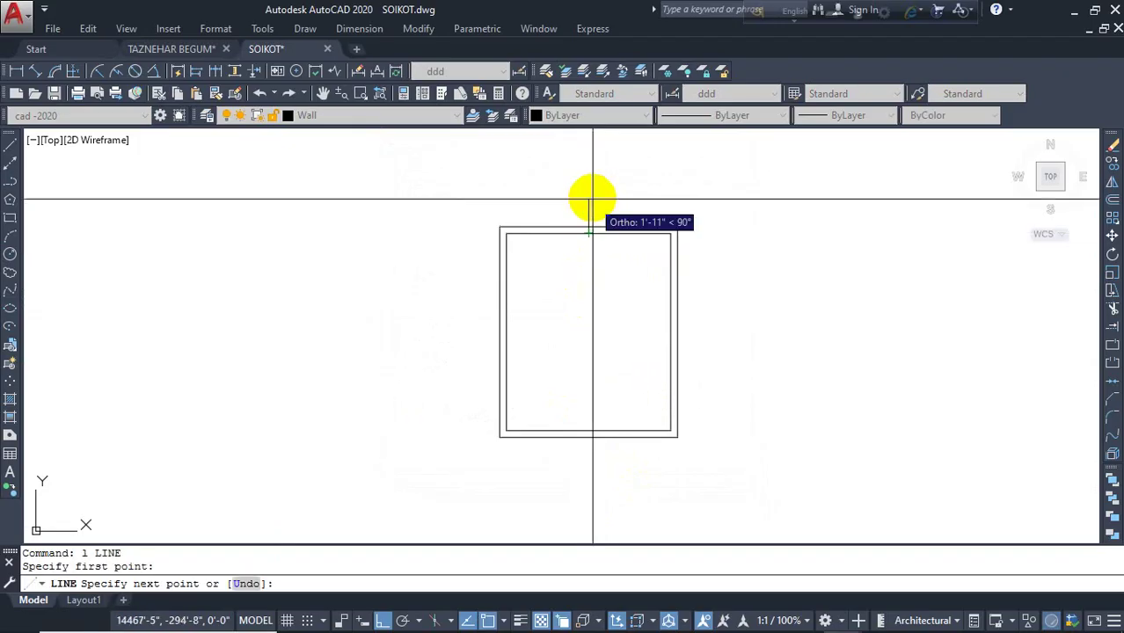
left_click(591, 198)
key("Return")
- Draw a short horizontal line outward across the right wall from the midpoint of its inner line
key("Return")
left_click(682, 332)
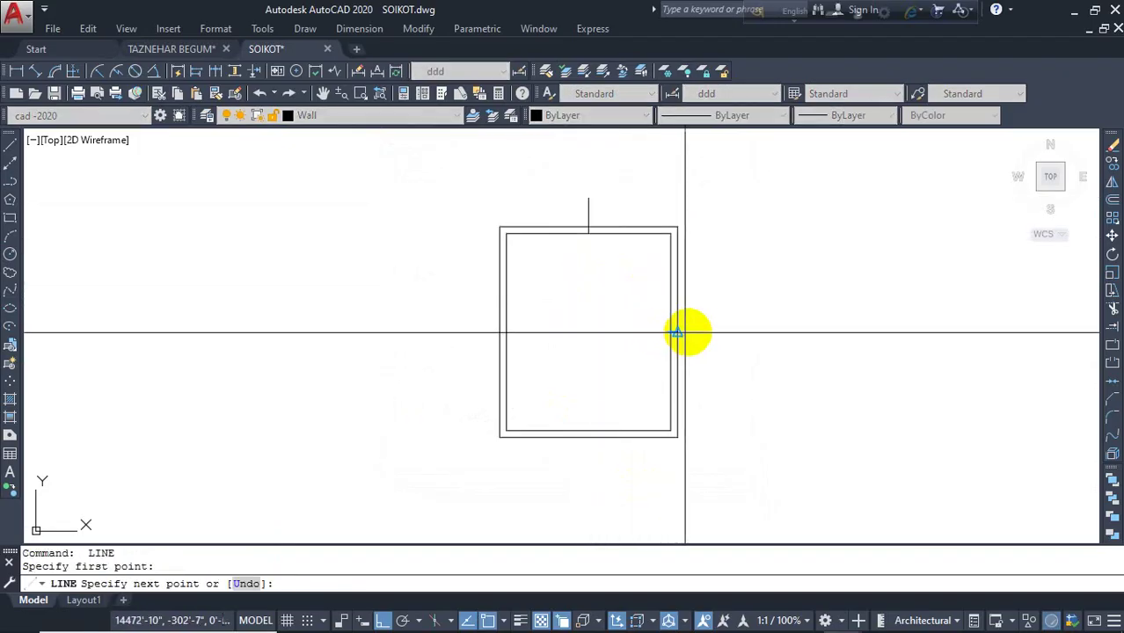
left_click(701, 333)
key("Escape")
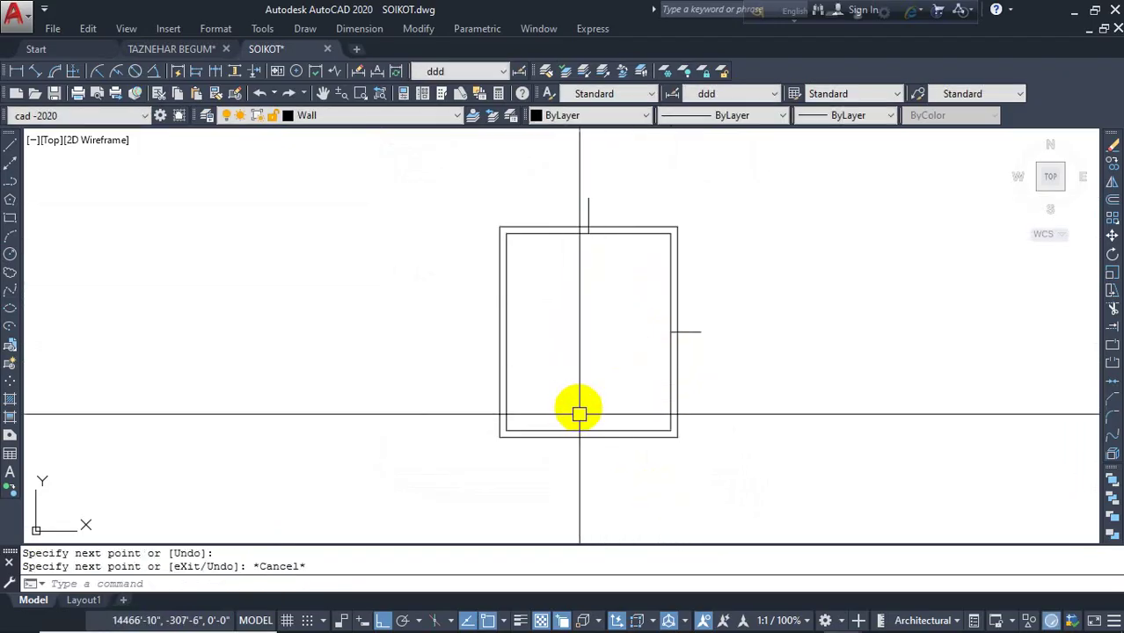
key("Escape")
key("Escape")
- Offset the short horizontal line at the right wall's midpoint 30" upward and 30" downward
type("o")
key("Return")
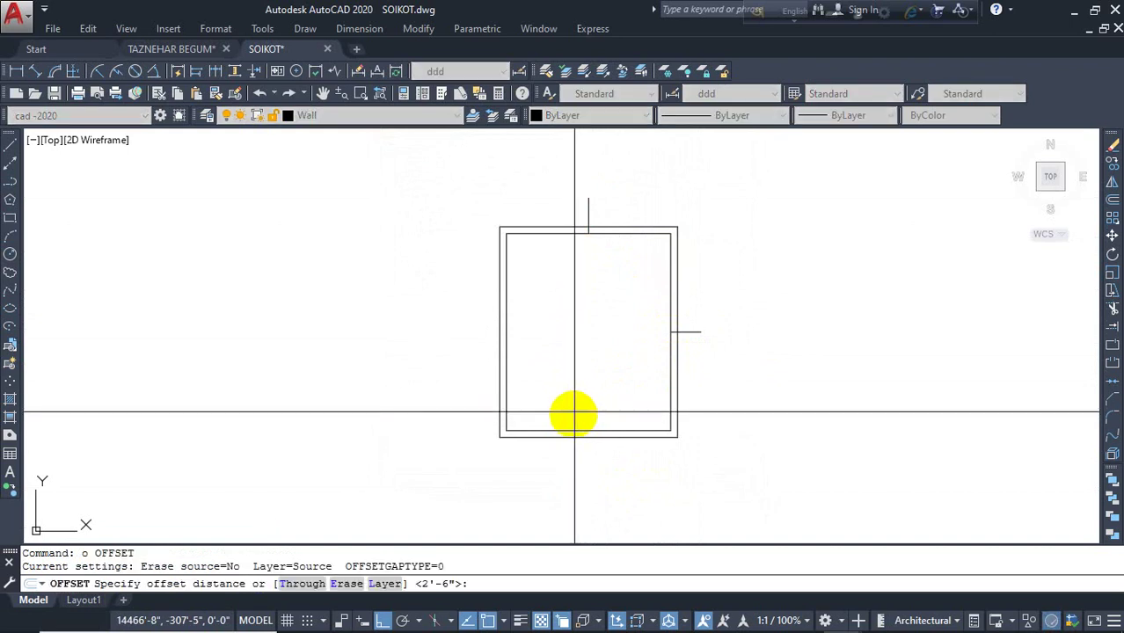
type("30")
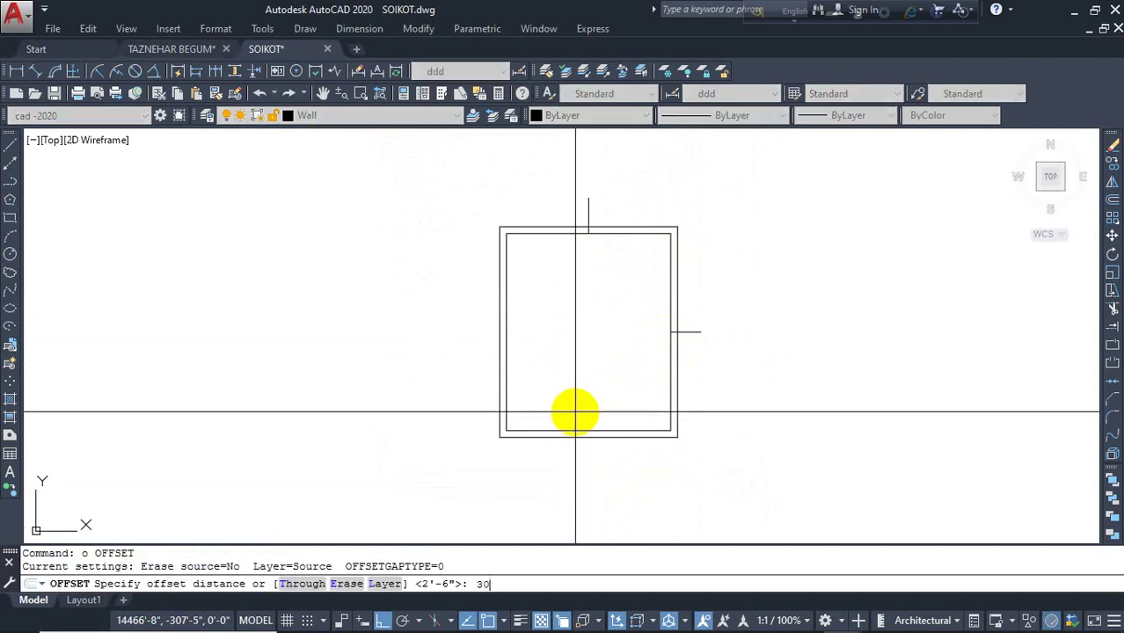
key("Return")
left_click(699, 336)
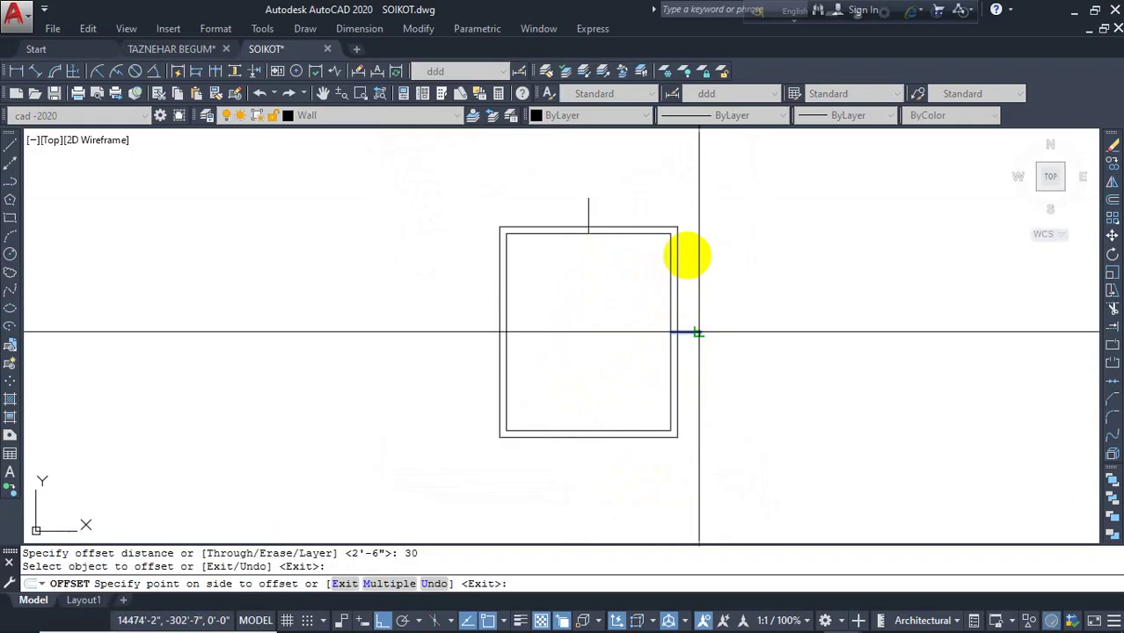
left_click(711, 320)
left_click(705, 336)
left_click(702, 389)
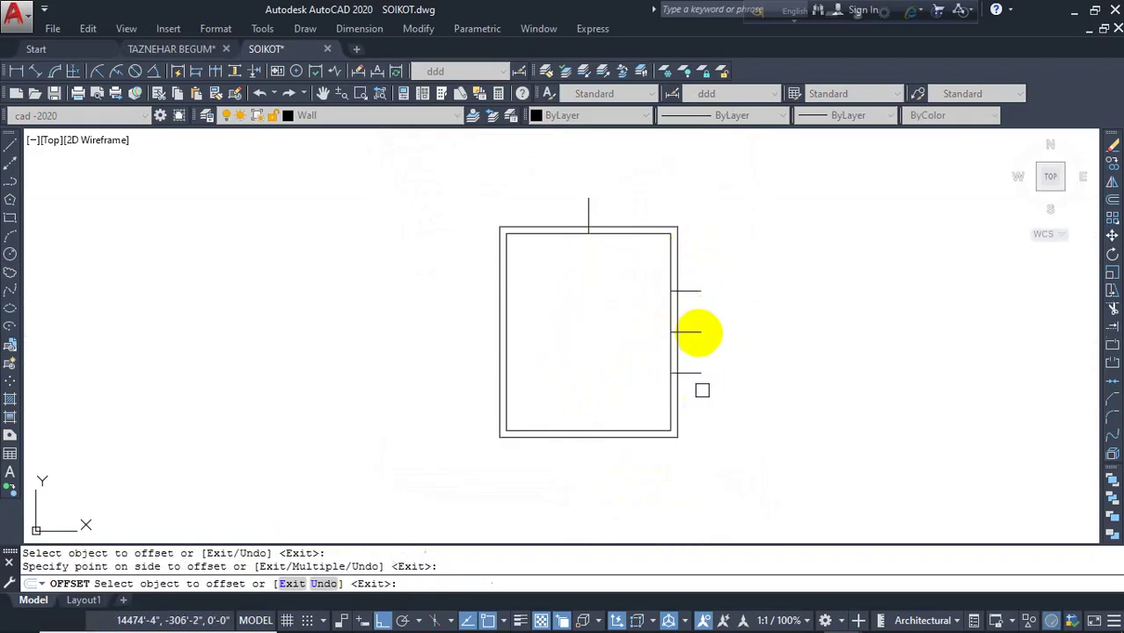
- Offset the short vertical line at the top wall's midpoint 30" to the right and 30" to the left
left_click(588, 211)
left_click(614, 184)
left_click(588, 200)
left_click(524, 207)
key("Escape")
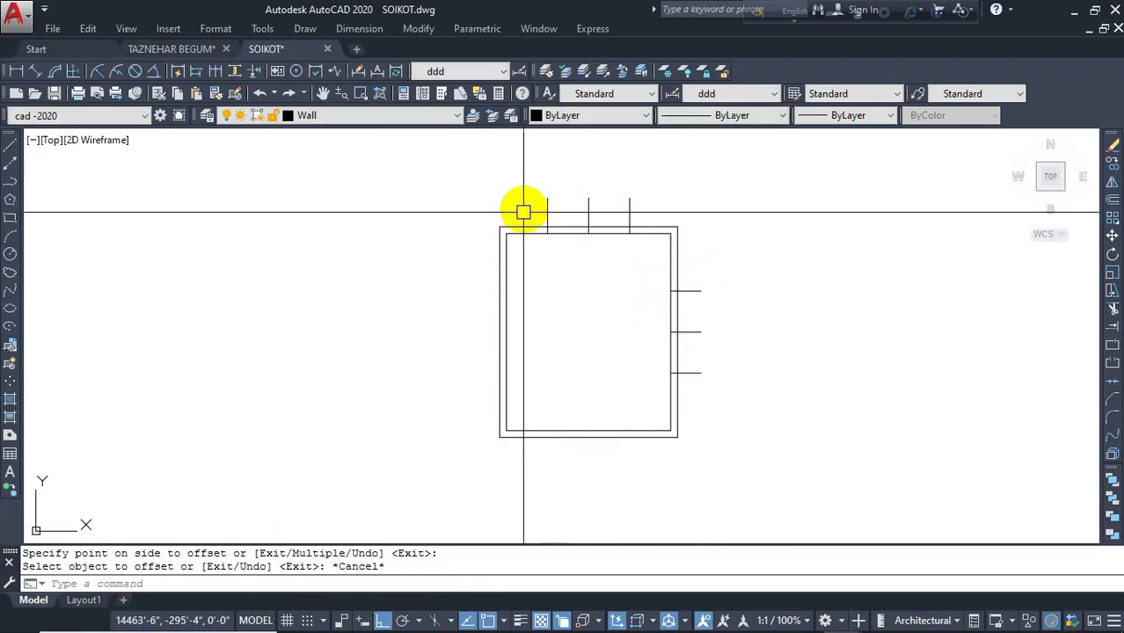
- Trim the parts of the three short vertical lines that extend above the top wall
type("tr")
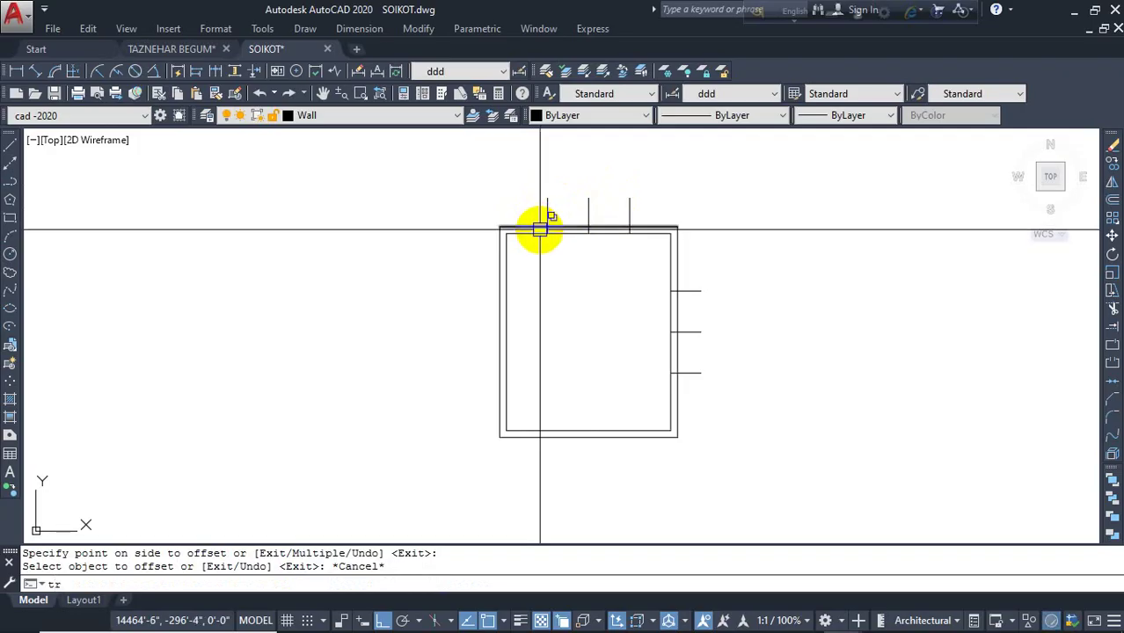
key("Return")
left_click(666, 192)
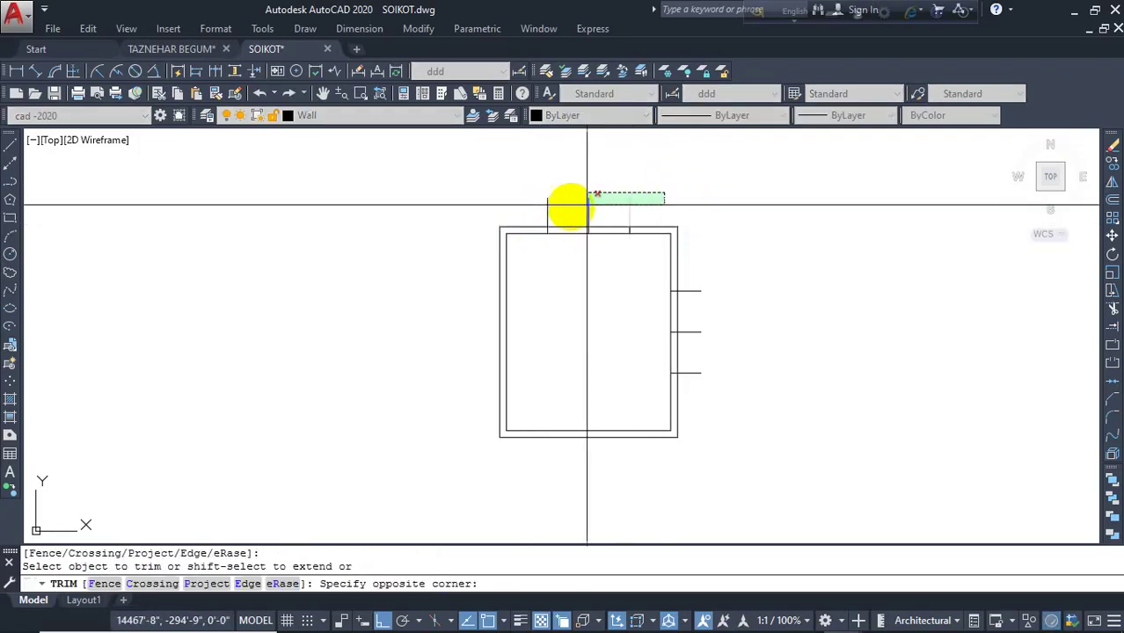
left_click(539, 213)
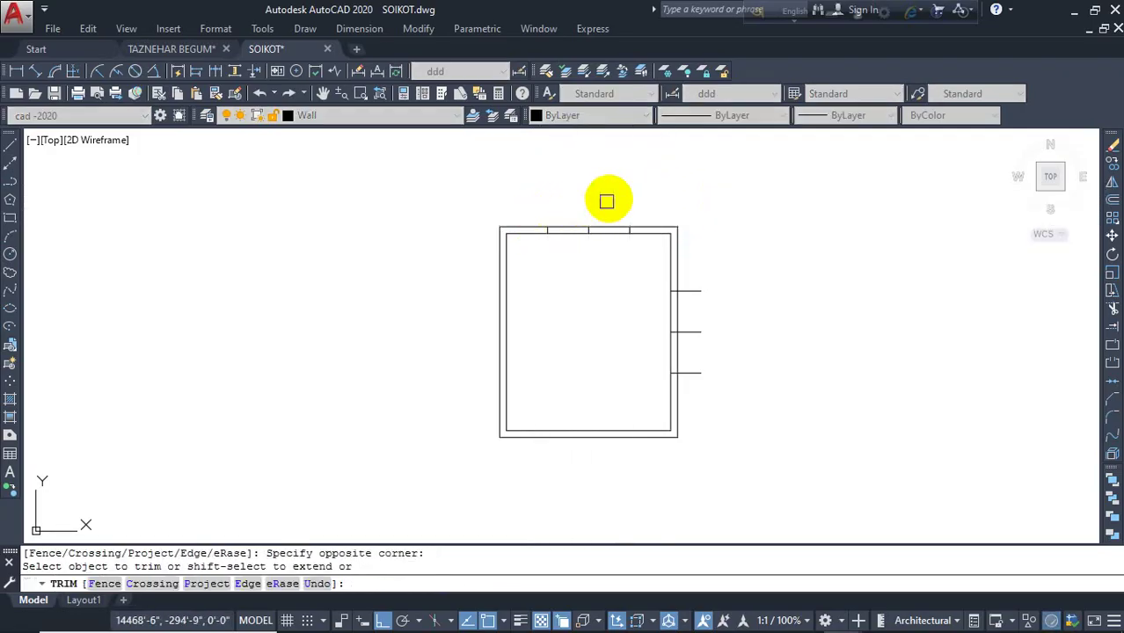
- Trim the top and right wall segments between the offset lines, along with the parts of the lines extending beyond the right wall
left_click(605, 195)
left_click(585, 253)
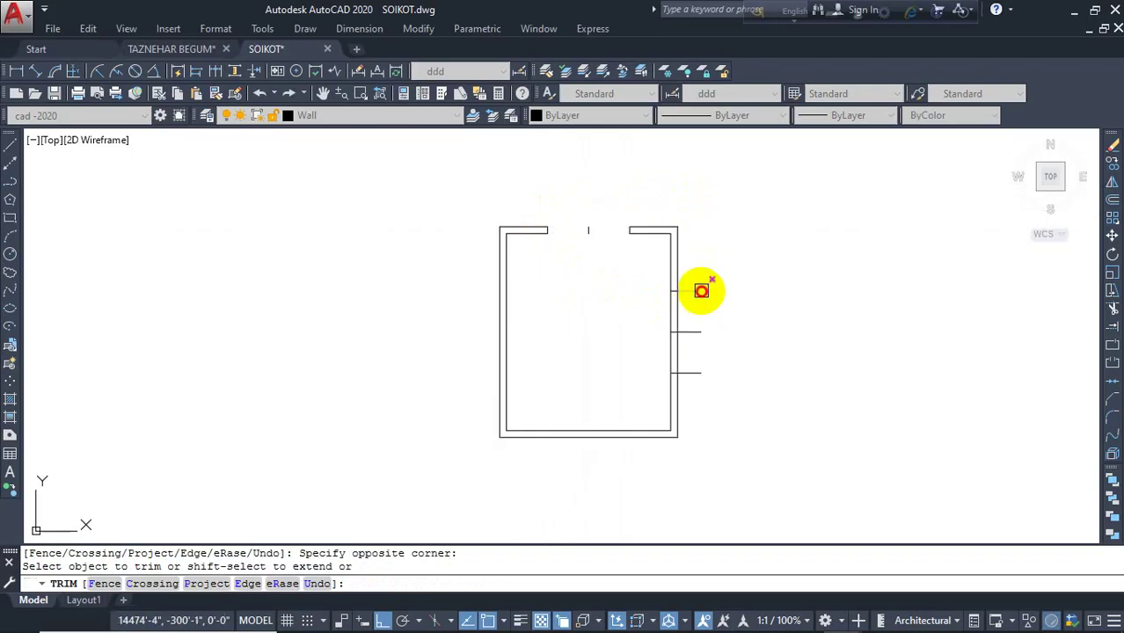
left_click(681, 314)
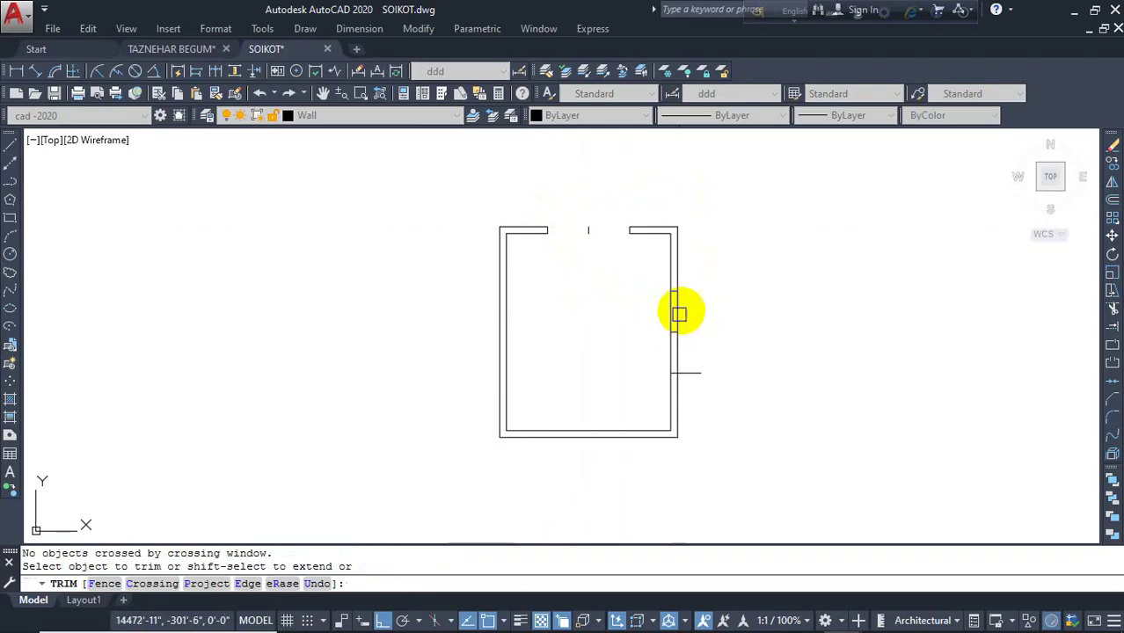
left_click(678, 310)
left_click(647, 345)
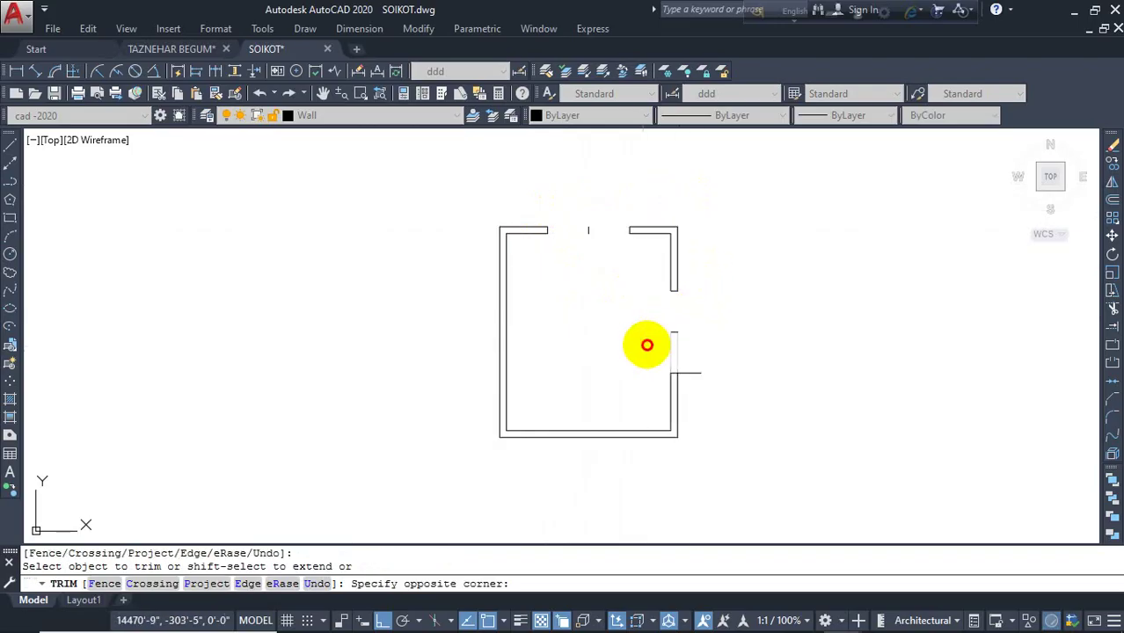
key("Escape")
- Delete the two leftover midpoint lines in the middle of the top and right wall openings
left_click(698, 332)
left_click(667, 322)
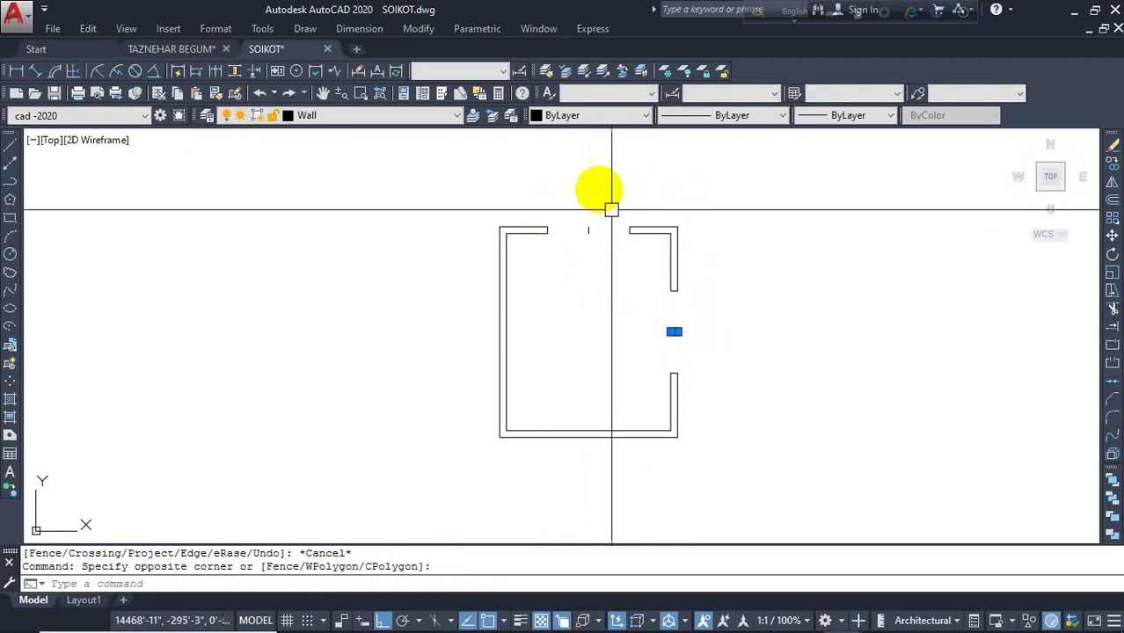
left_click(605, 193)
left_click(585, 290)
key("Delete")
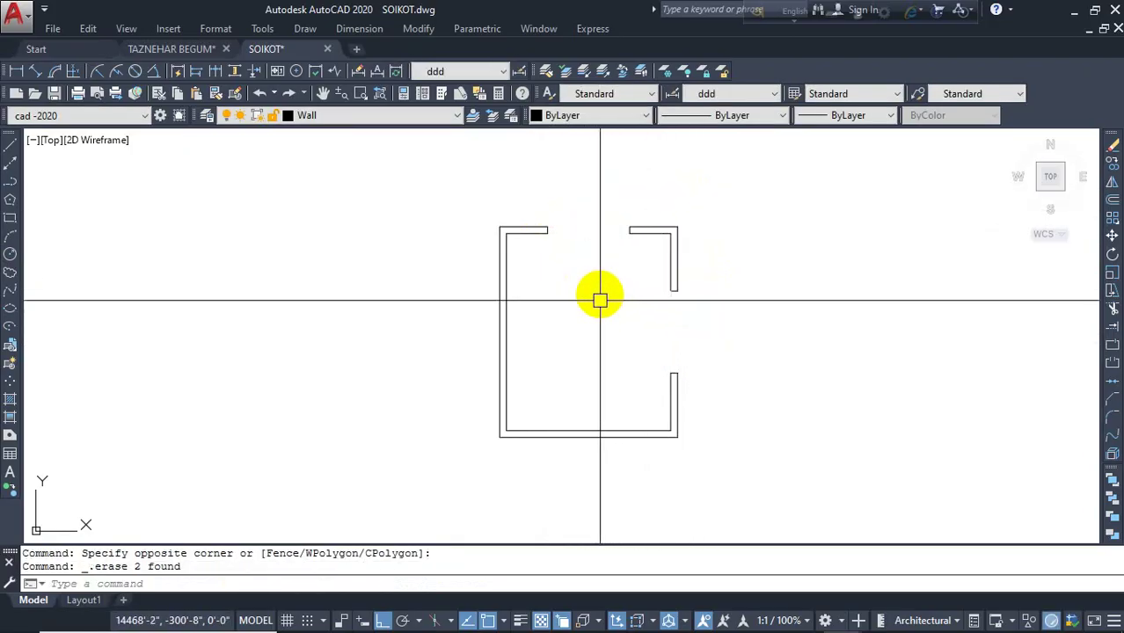
key("Escape")
key("Escape")
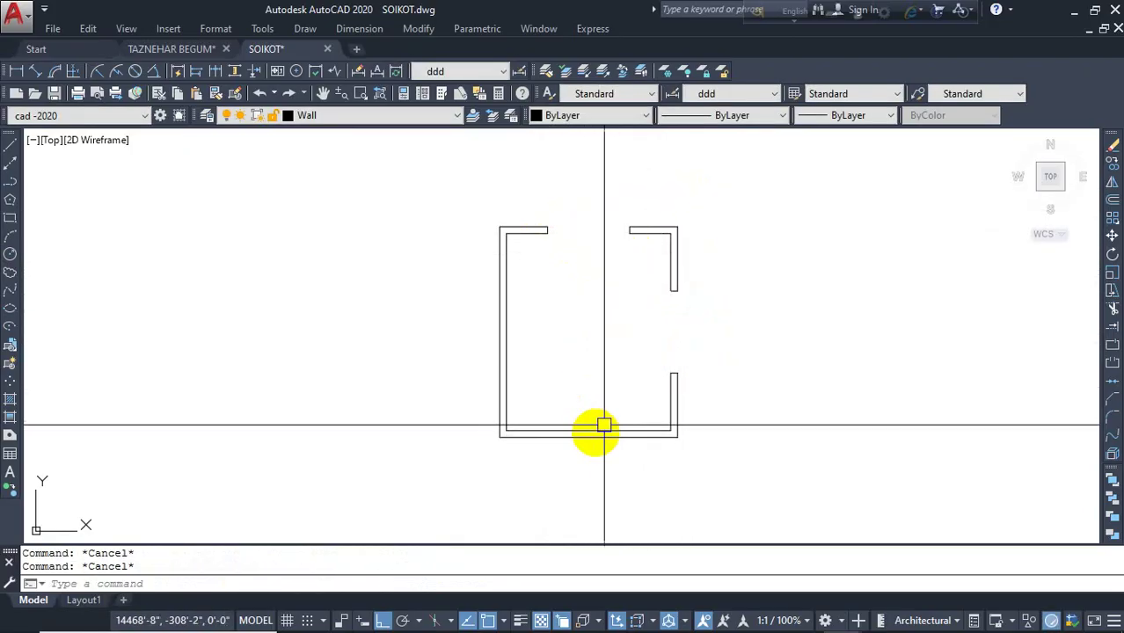
- Draw a short vertical line downward across the bottom wall from the room's inner lower-left corner
type("l")
key("Return")
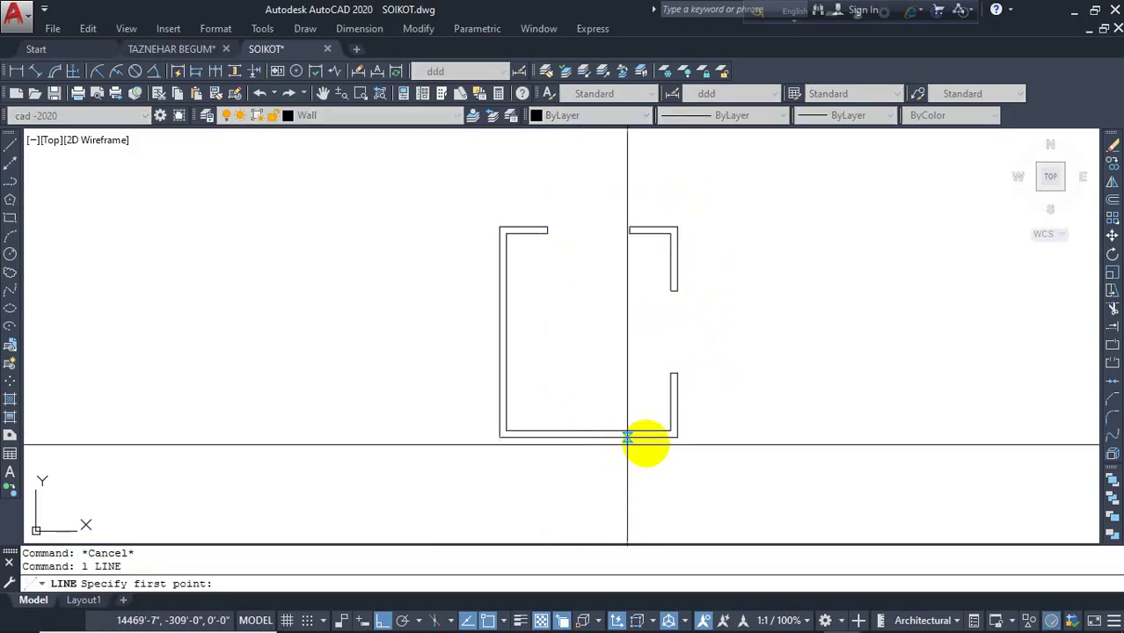
left_click(508, 432)
left_click(519, 477)
key("Return")
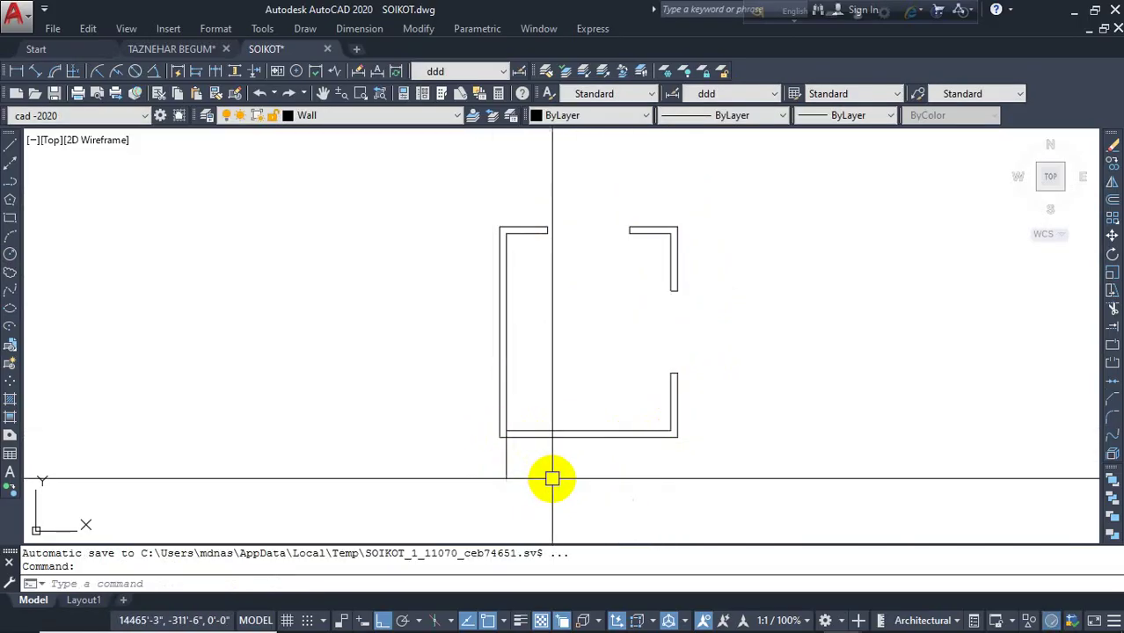
- Offset the short vertical line at the bottom wall 40" to the right to mark the door width
type("o")
key("Return")
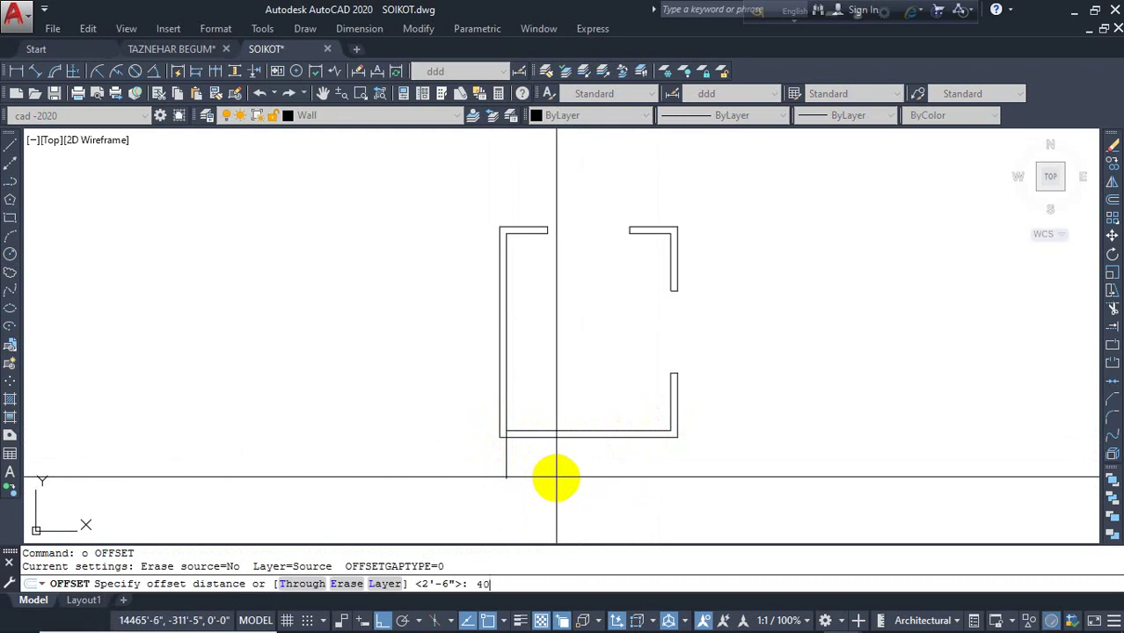
type("40")
key("Return")
left_click(508, 462)
left_click(590, 471)
key("Escape")
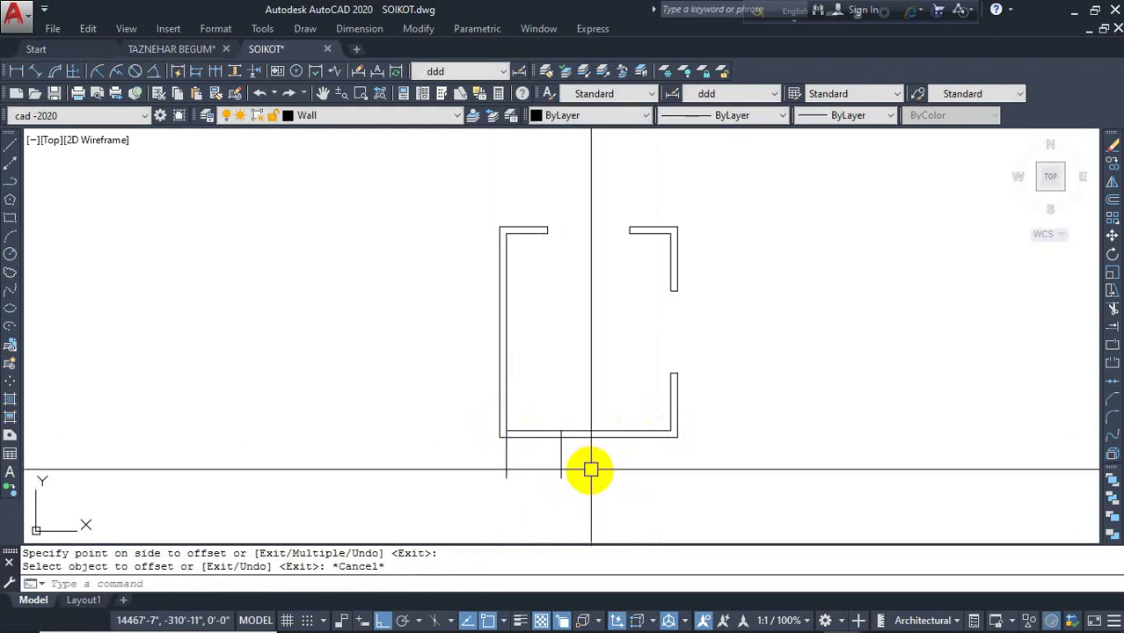
type("tr")
key("Return")
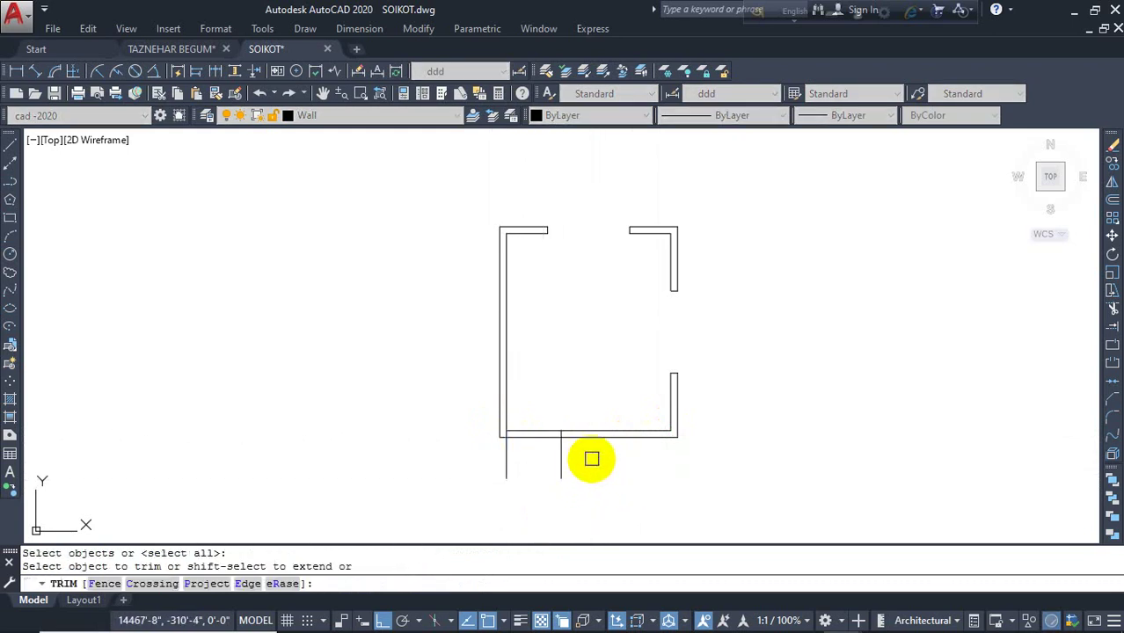
key("Escape")
- Trim the bottom wall between the two vertical lines and their parts below the wall to form the door opening
type("tr")
key("Return")
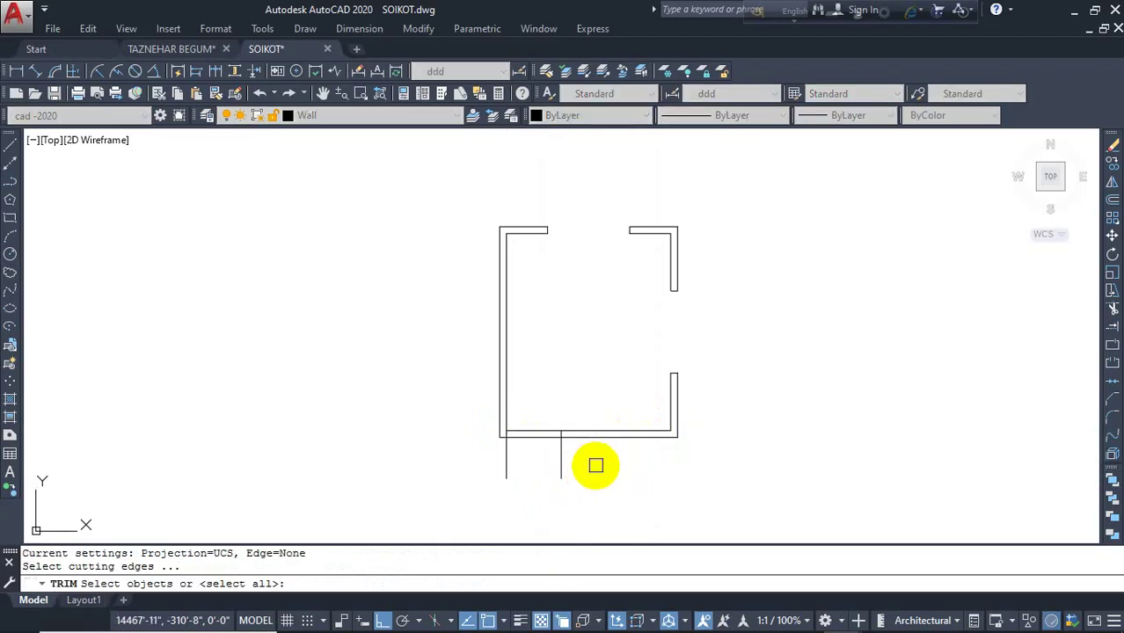
left_click(528, 462)
left_click(532, 412)
key("Escape")
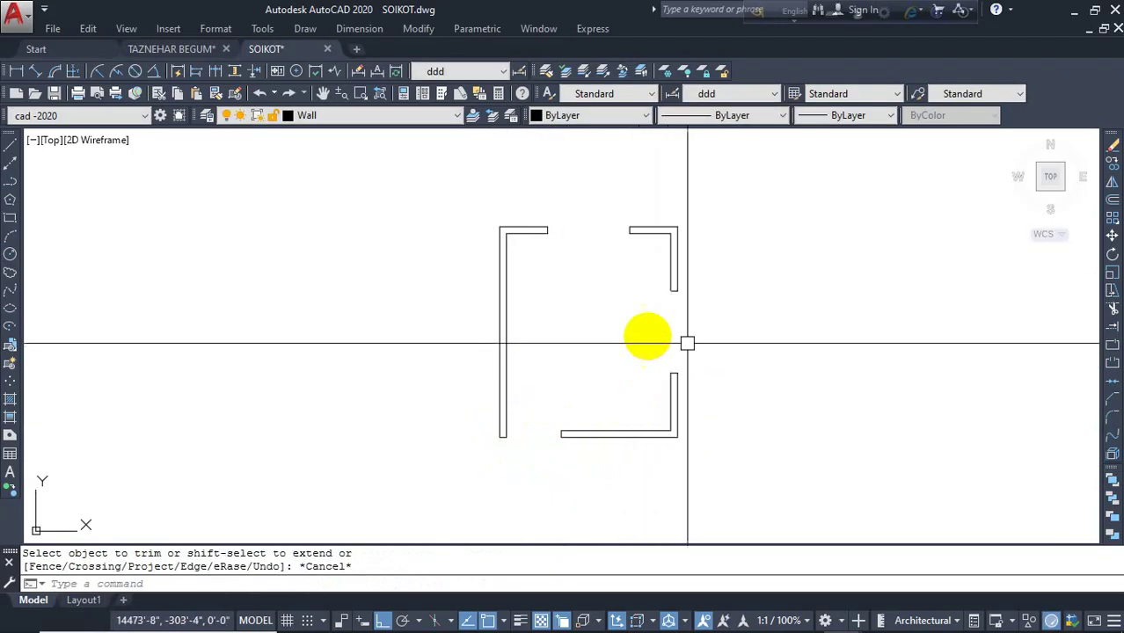
key("Escape")
key("Escape")
- Create a layer named window with color 154 and a 0.13 mm lineweight
middle_click_drag(634, 382, 662, 379)
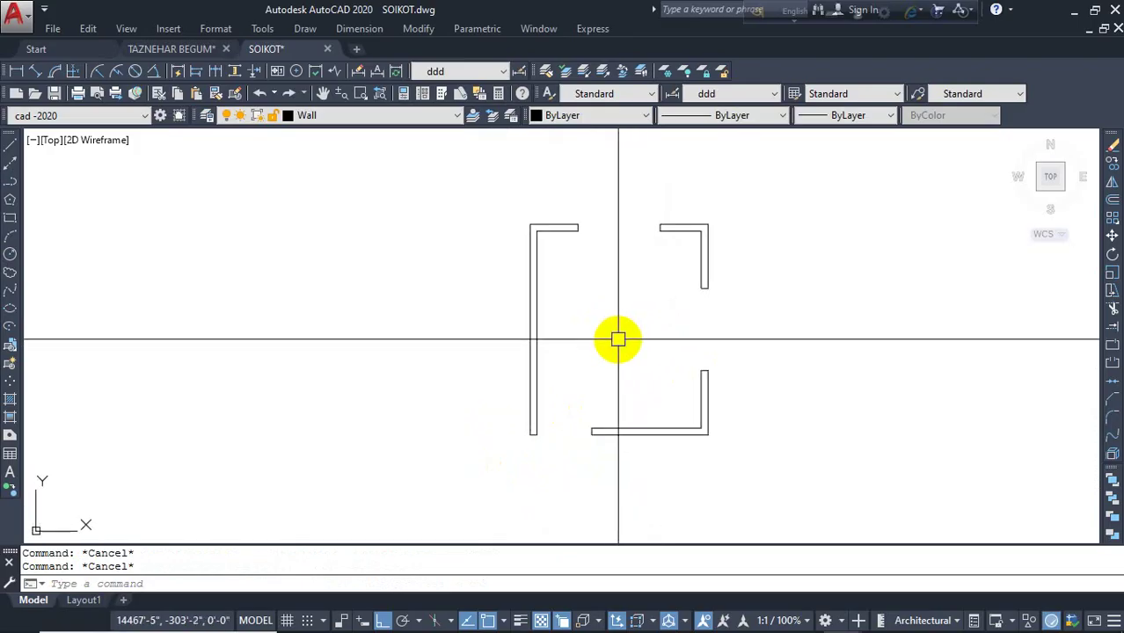
left_click(208, 118)
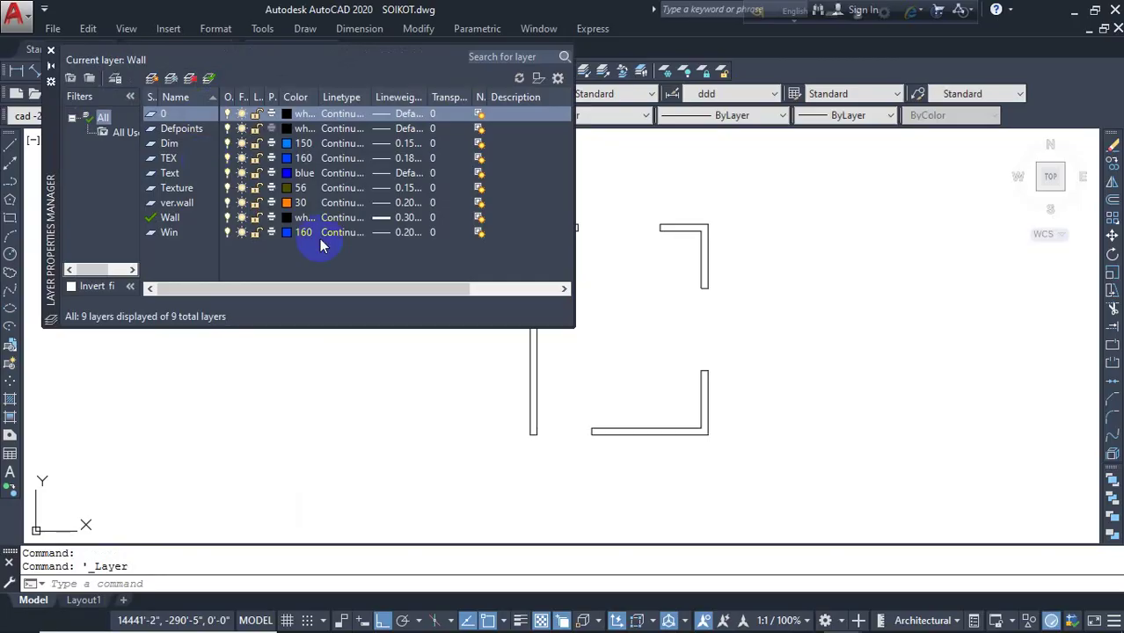
left_click(152, 80)
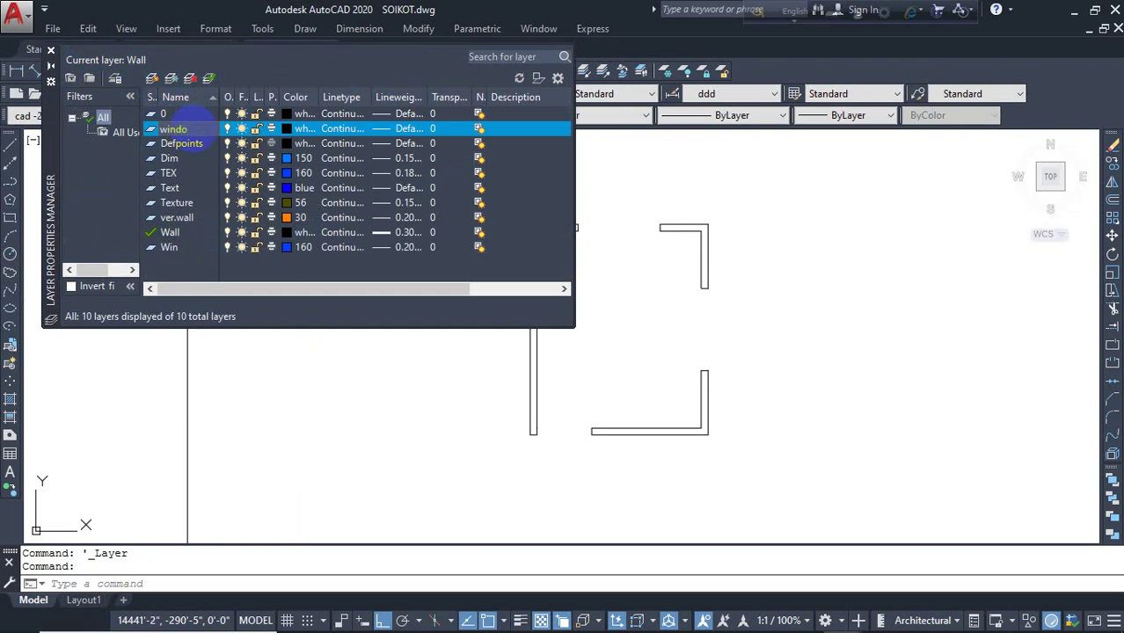
left_click(287, 128)
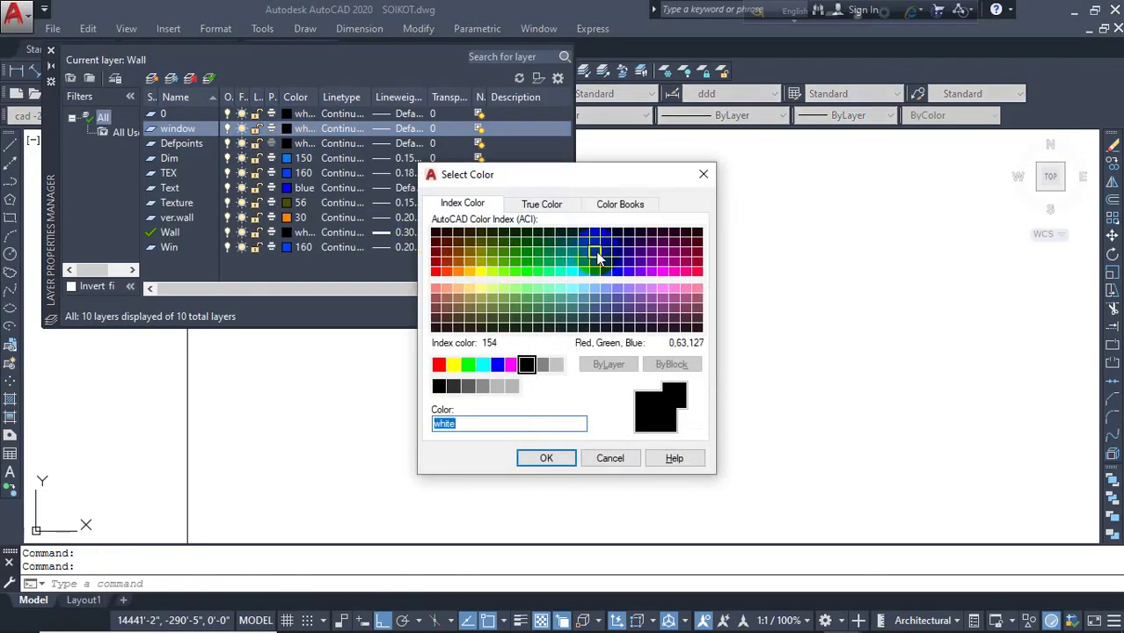
left_click(546, 458)
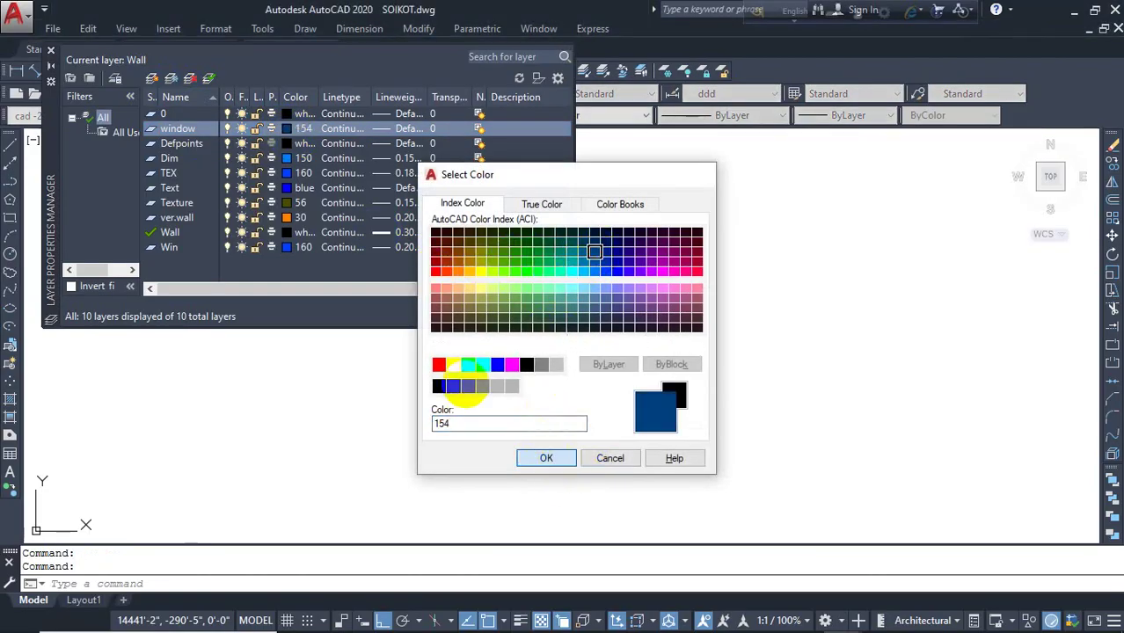
left_click(391, 131)
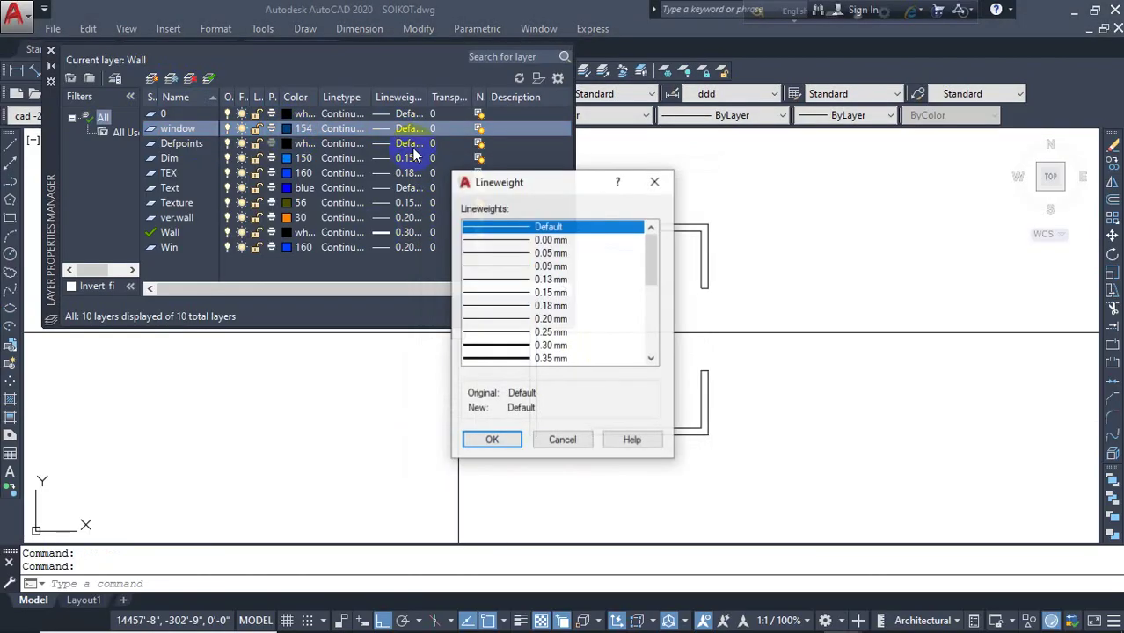
left_click(520, 282)
left_click(493, 440)
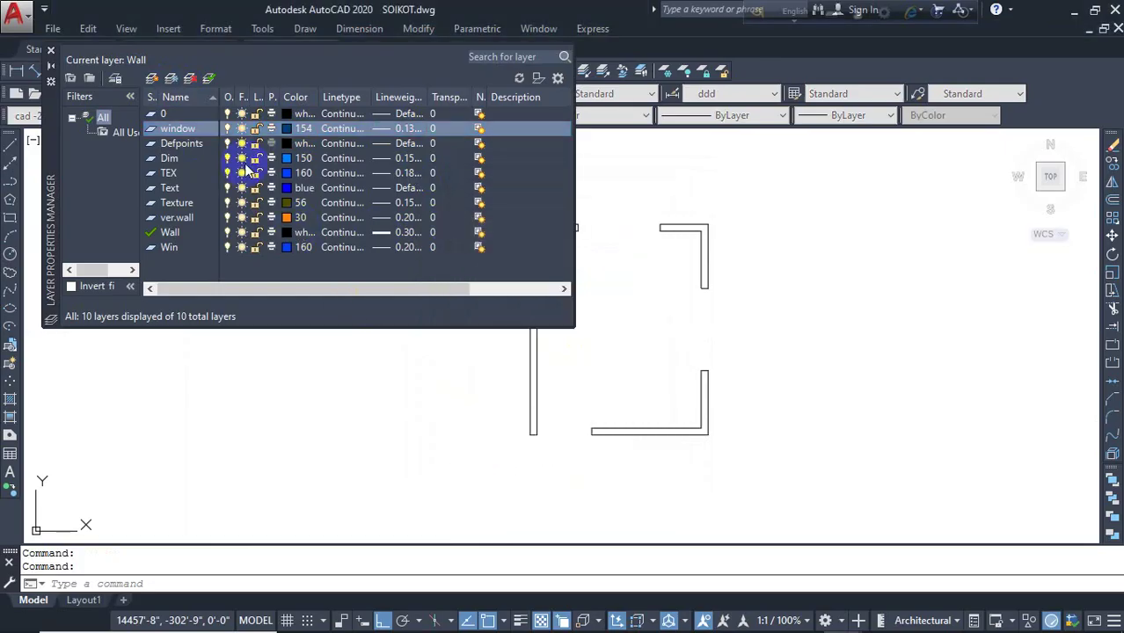
- Create a layer named door with color 14 and a 0.20 mm lineweight, and close the layer manager
left_click(152, 79)
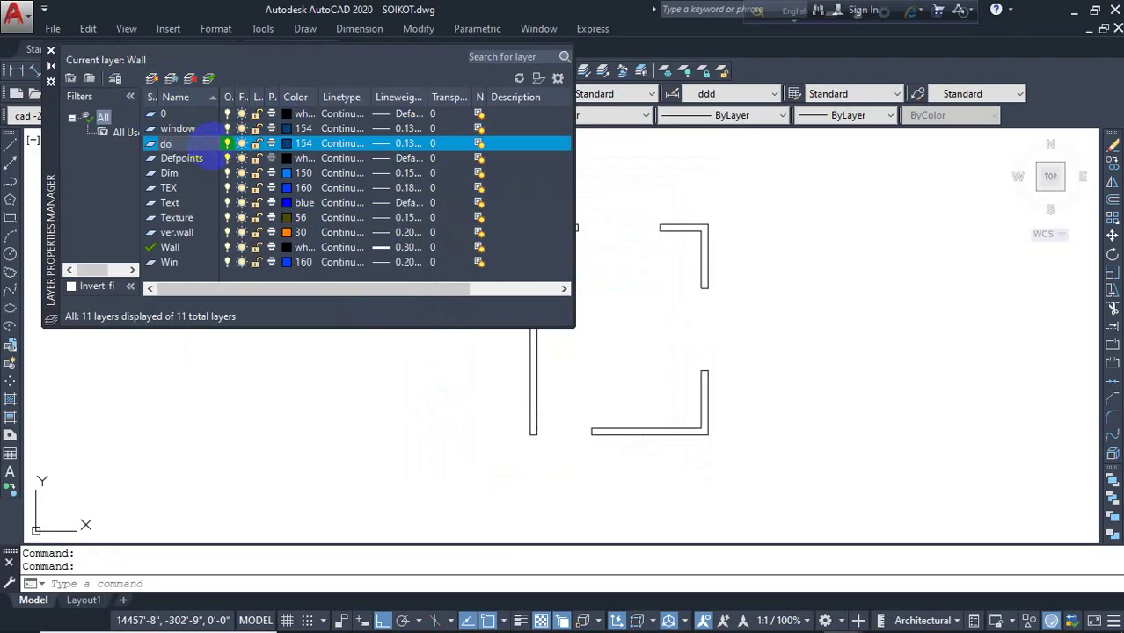
left_click(291, 143)
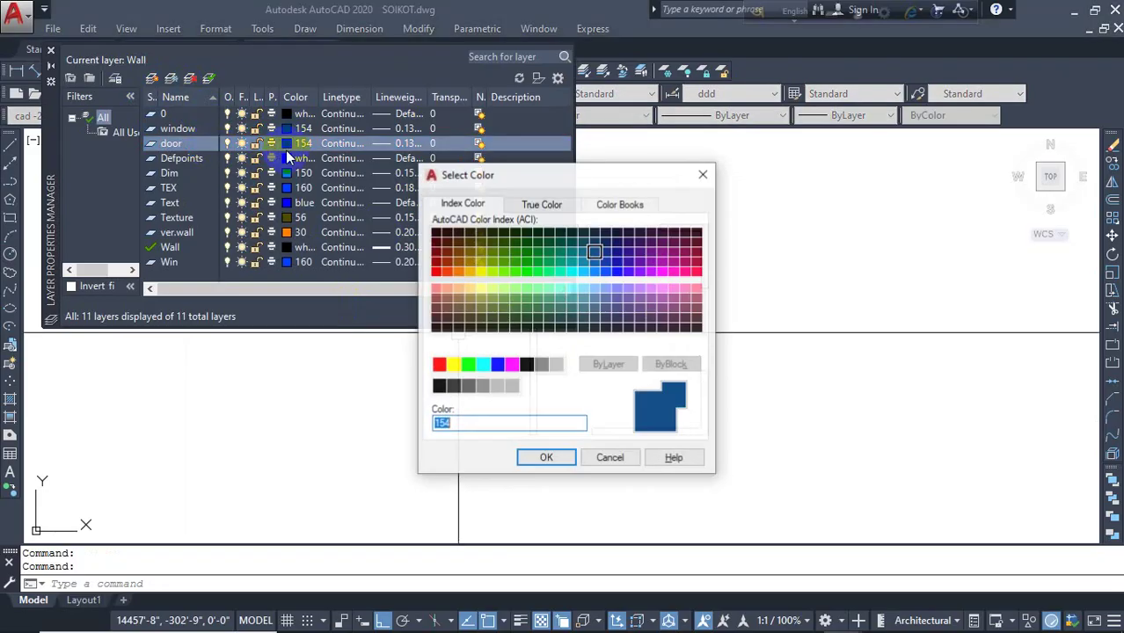
left_click(546, 458)
left_click(394, 146)
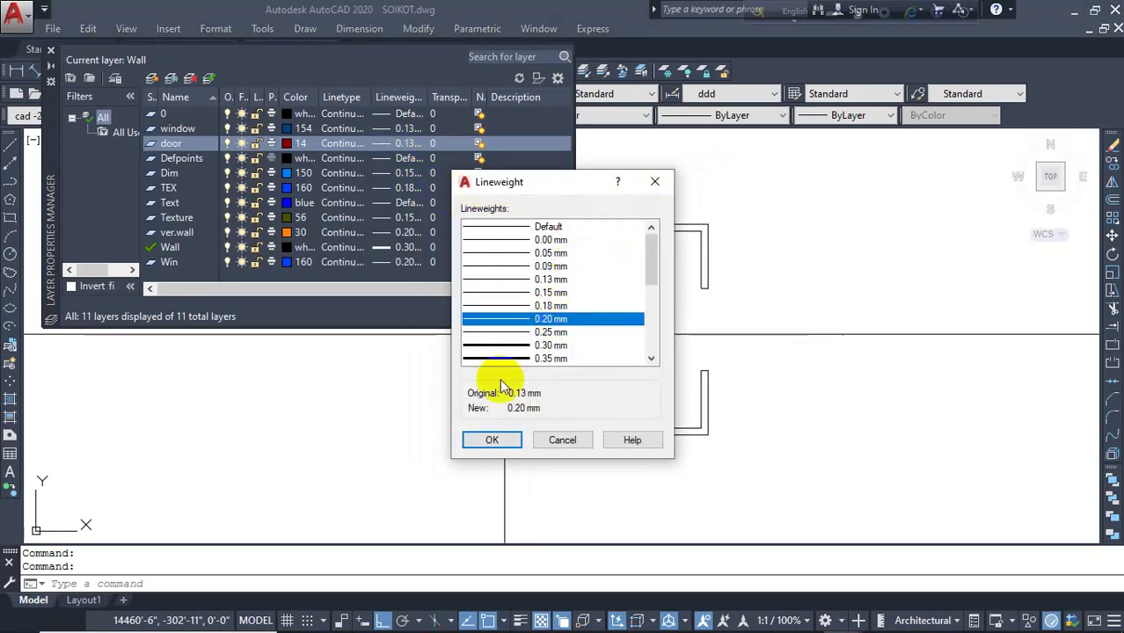
left_click(495, 439)
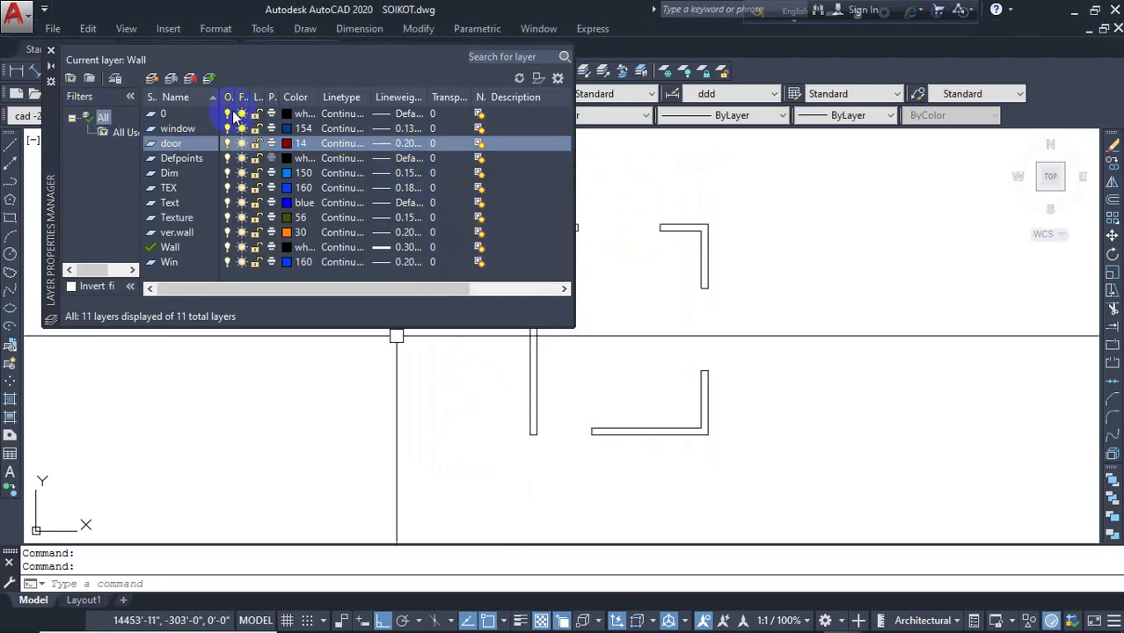
left_click(51, 50)
- Make the window layer current
left_click(349, 120)
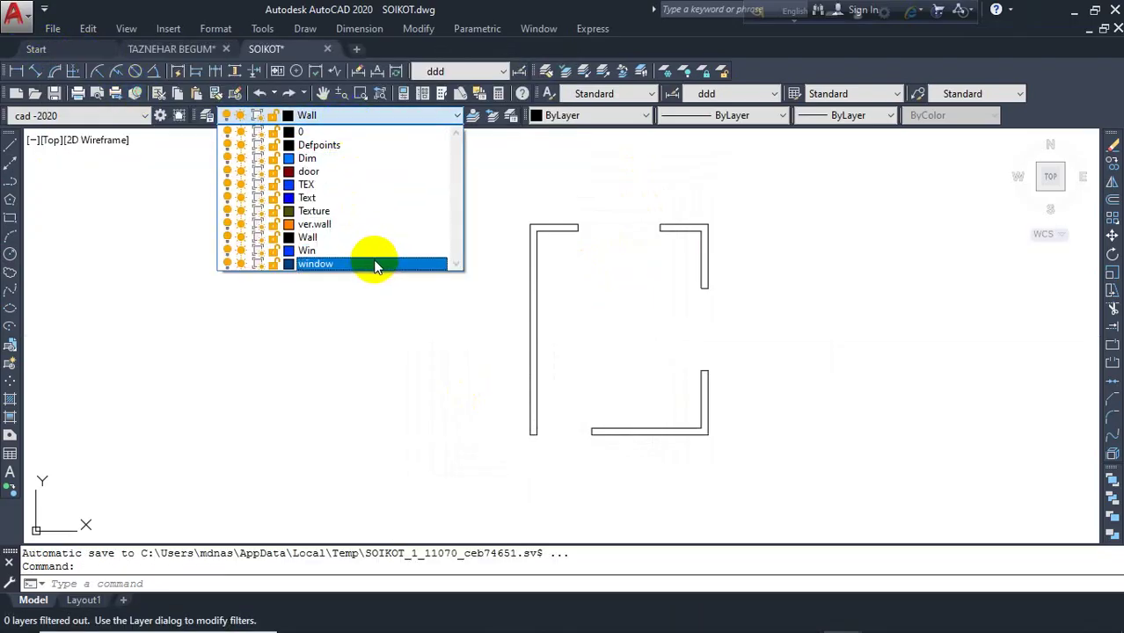
left_click(374, 266)
key("Escape")
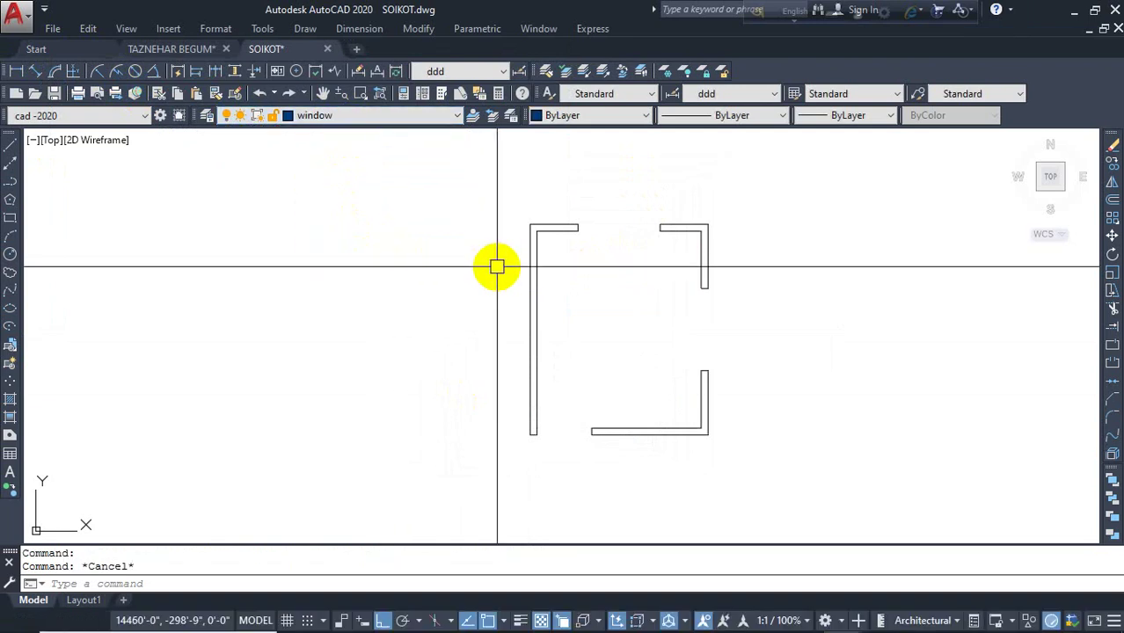
- Draw a horizontal line across the top wall's opening, joining the outer corners of the two wall ends
type("l")
key("Return")
scroll(572, 221, "up", 4)
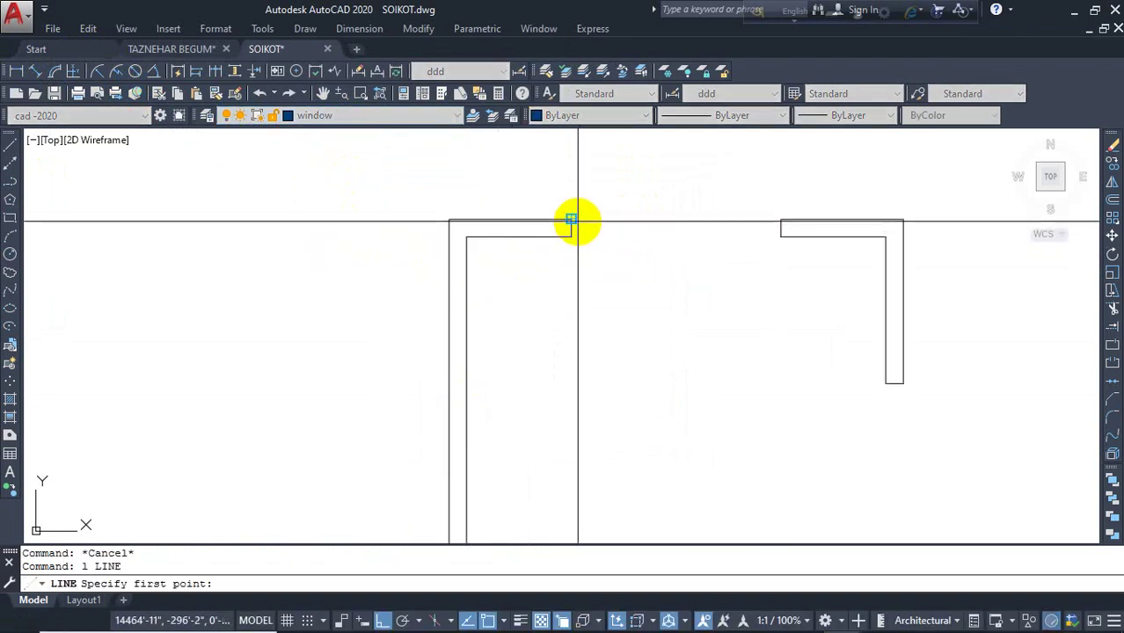
left_click(571, 220)
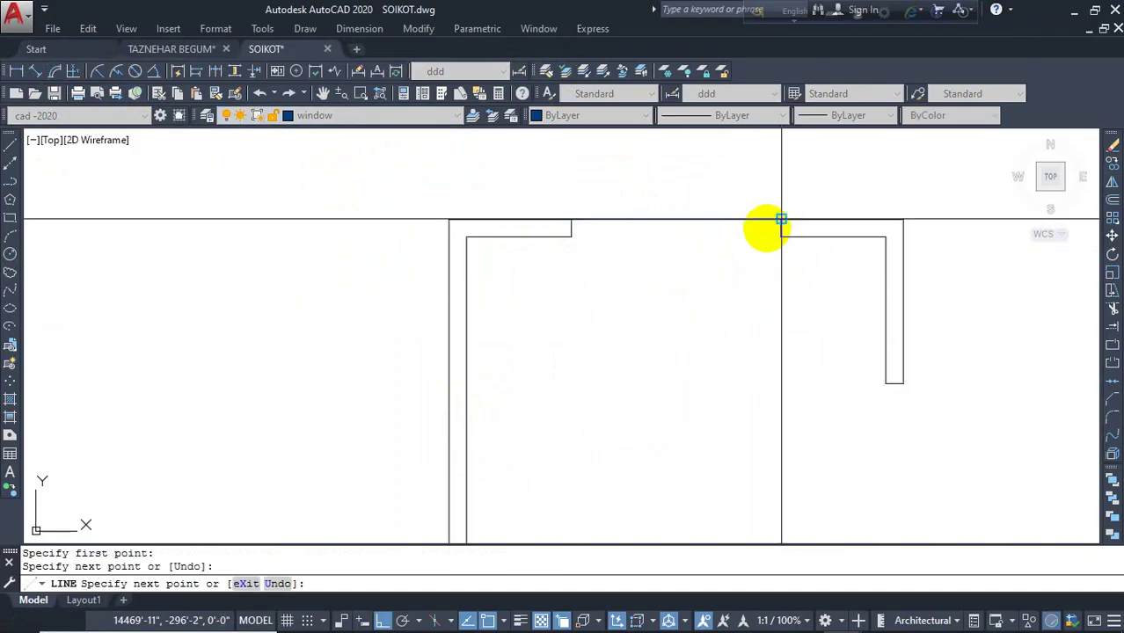
left_click(781, 219)
key("Return")
- Offset the window line at the top opening 5" inward to the wall's inner face
type("o")
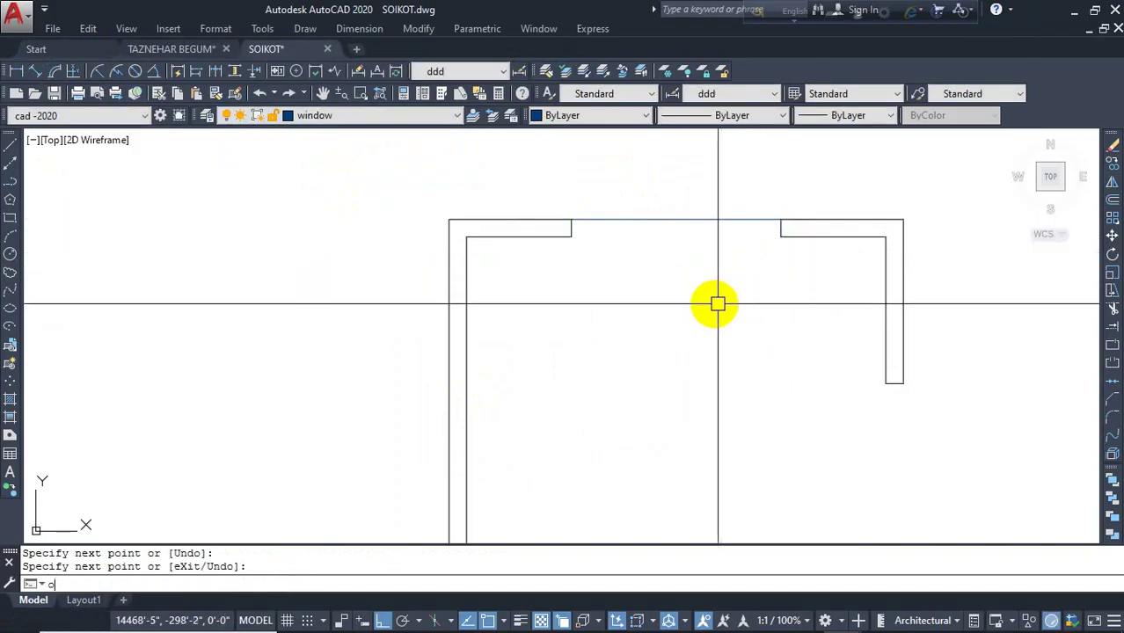
key("Return")
type("5")
key("Return")
left_click(700, 219)
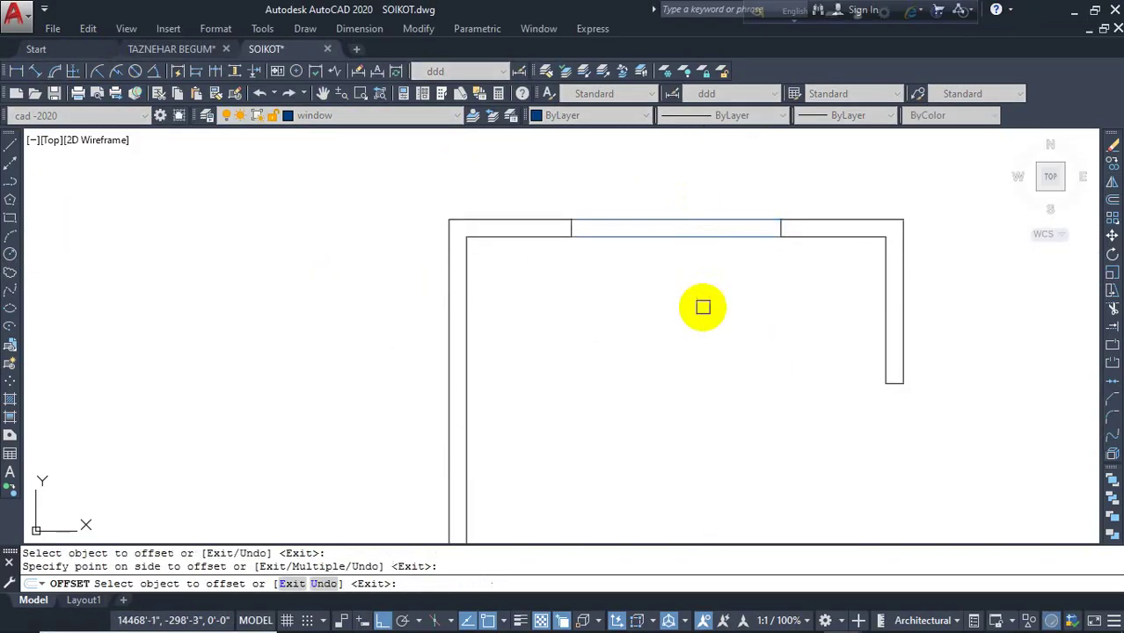
left_click(704, 305)
key("Escape")
- Offset the inner and outer window lines of the top opening 2" toward the middle of the wall
type("o")
key("Return")
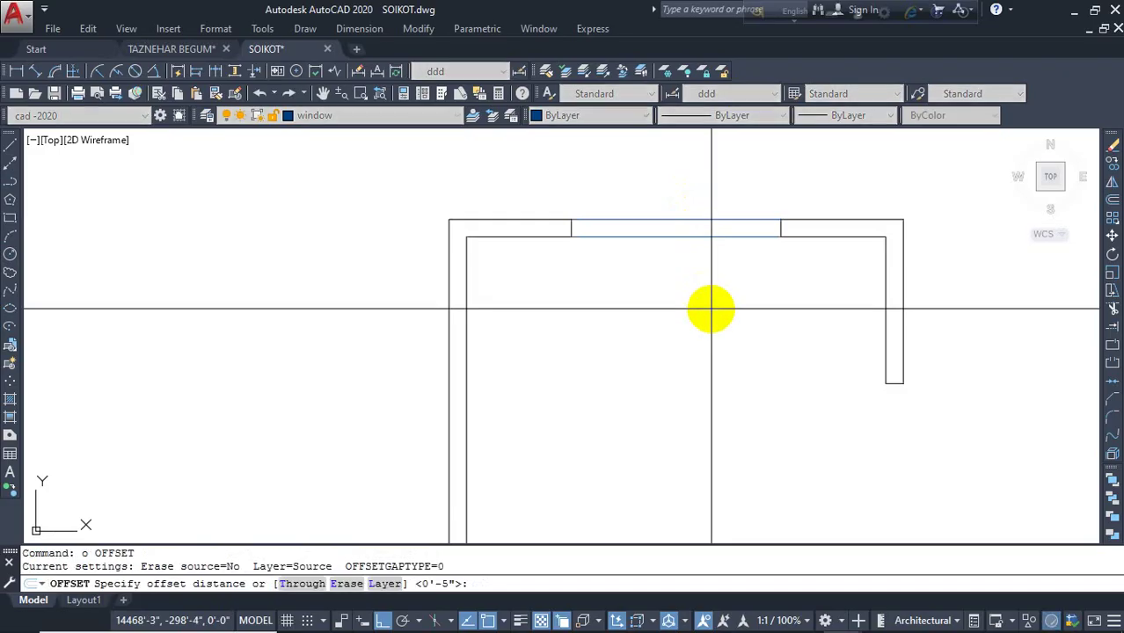
type("2")
key("Return")
left_click(714, 237)
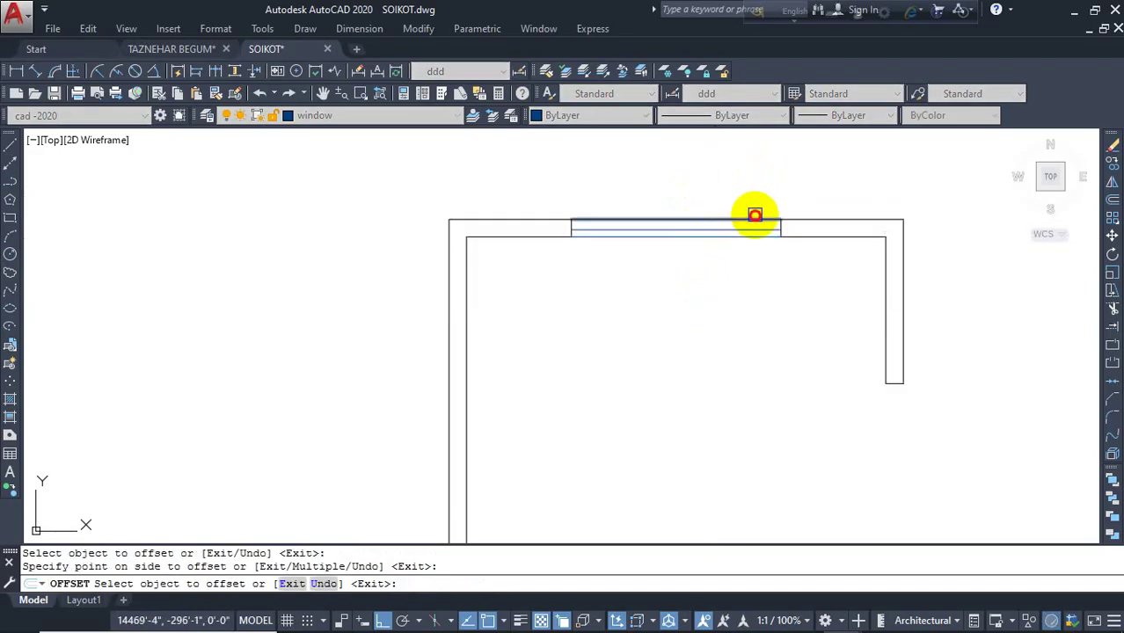
key("Escape")
scroll(565, 276, "down", 2)
middle_click_drag(564, 276, 466, 229)
left_click(501, 160)
left_click(485, 201)
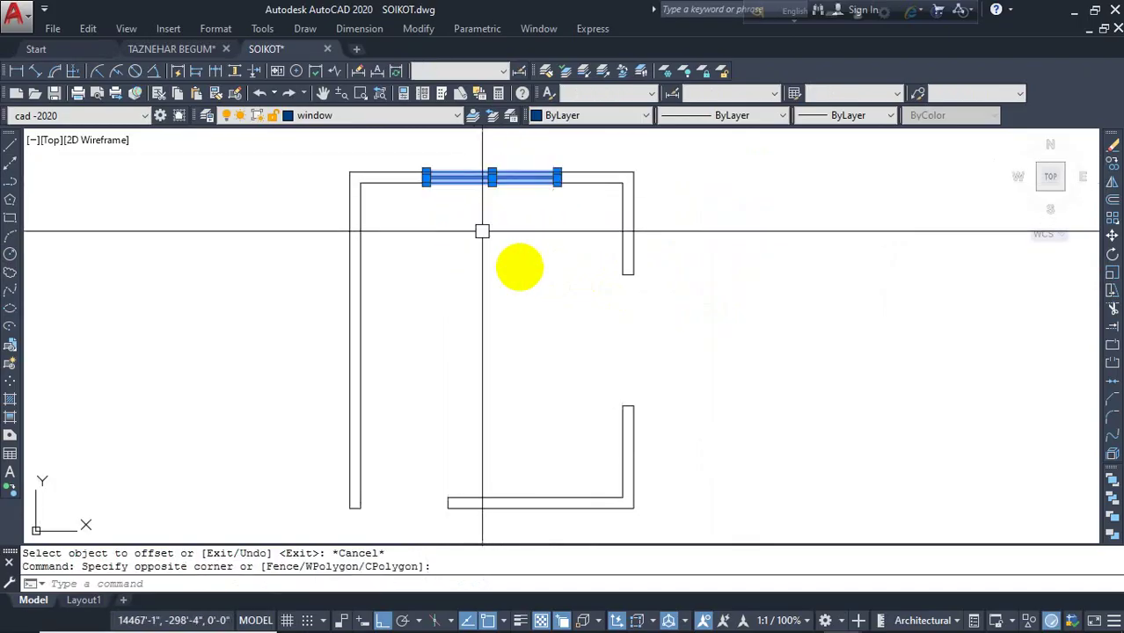
key("Escape")
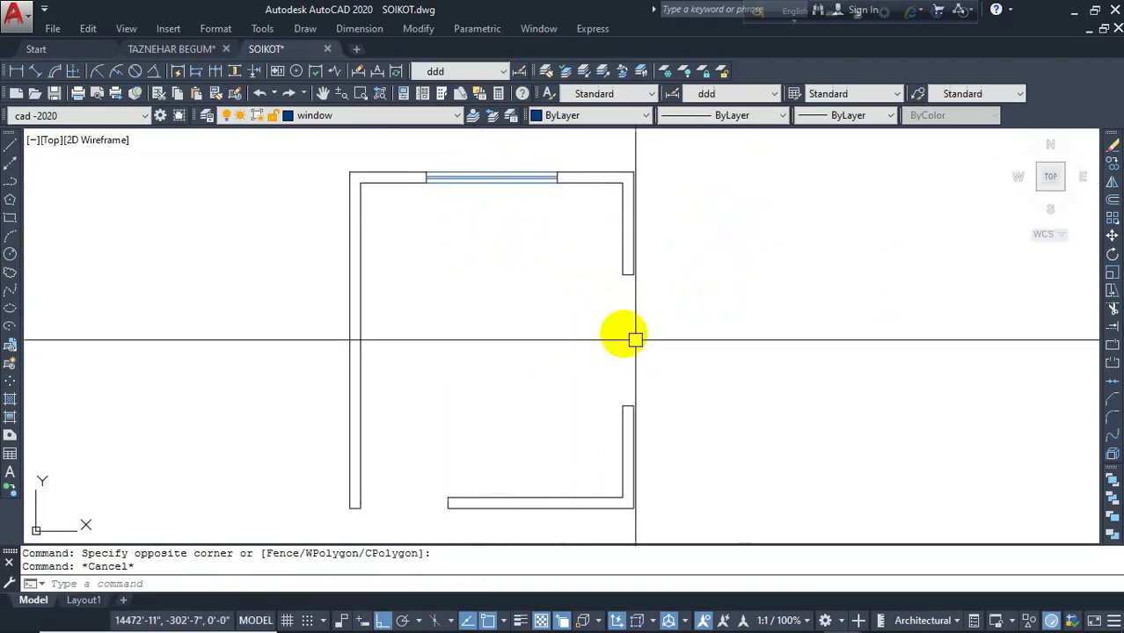
left_click(525, 161)
left_click(480, 227)
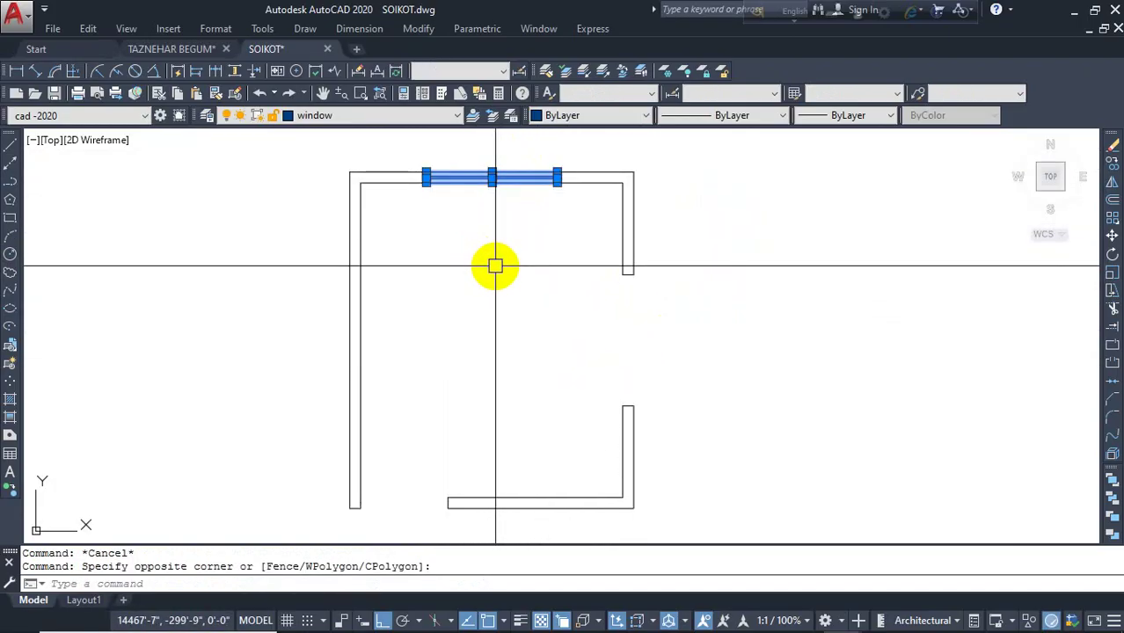
type("o")
key("Return")
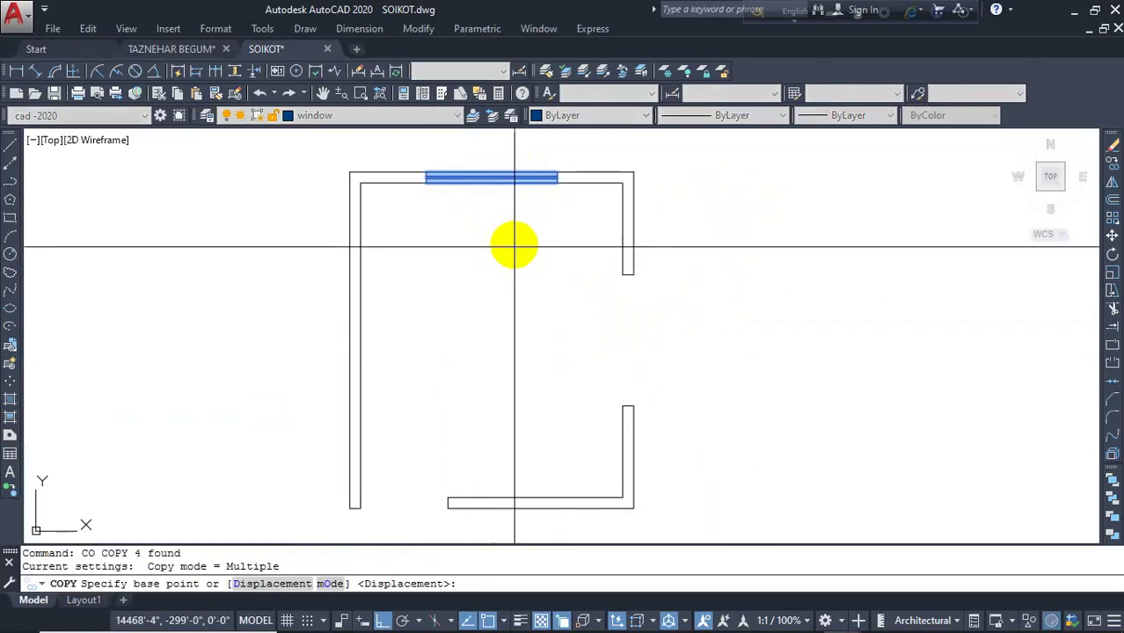
left_click(515, 245)
key("Escape")
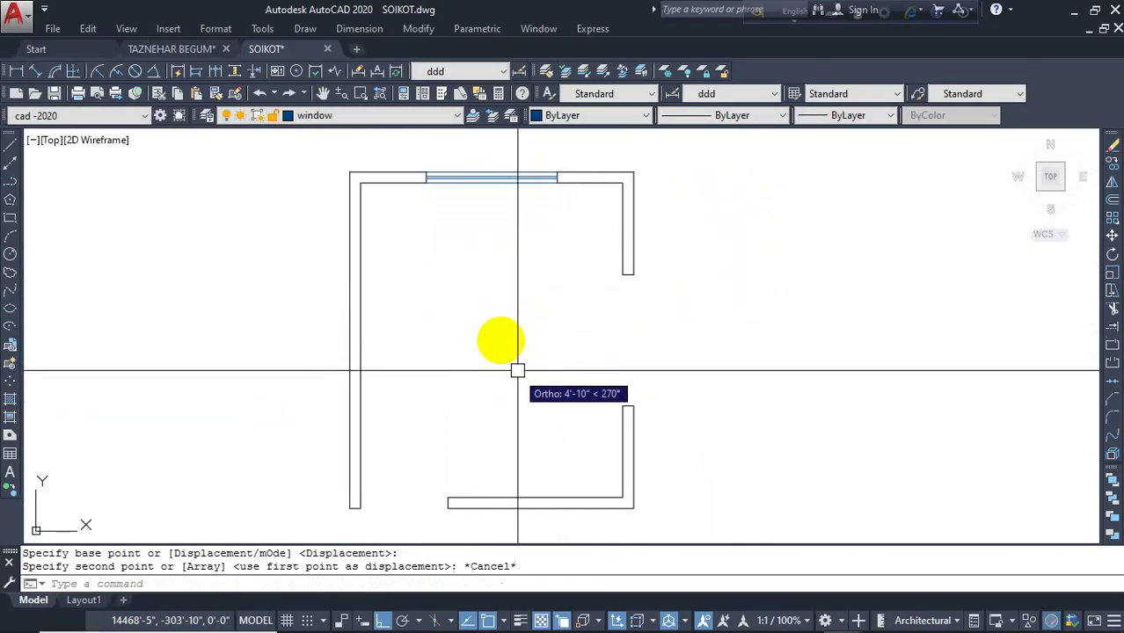
left_click(515, 157)
left_click(491, 233)
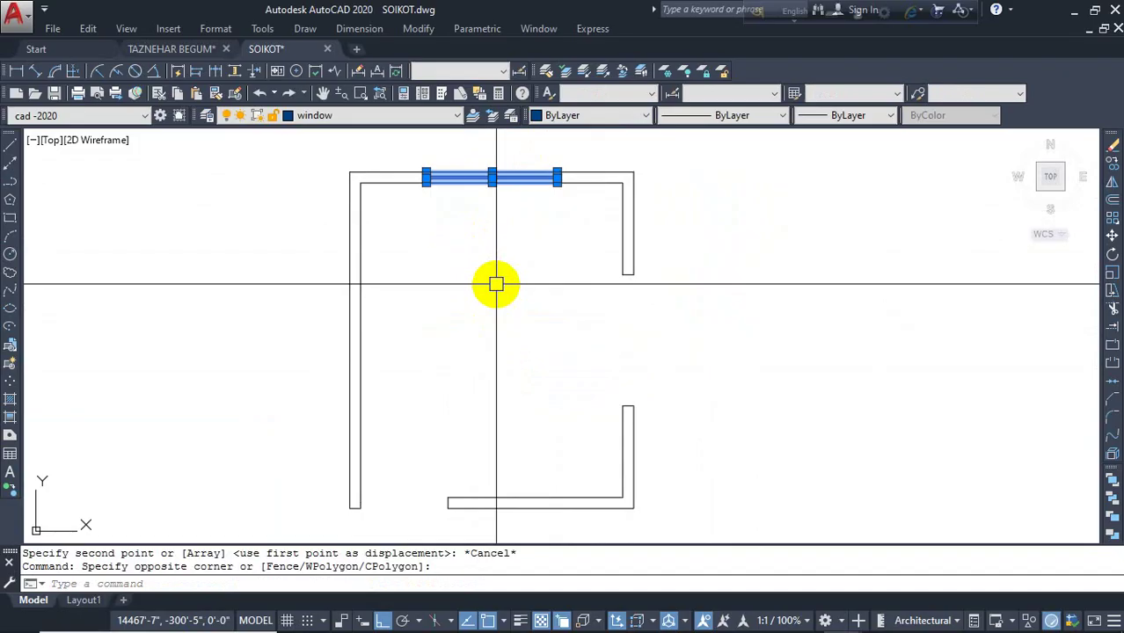
type("co")
key("Return")
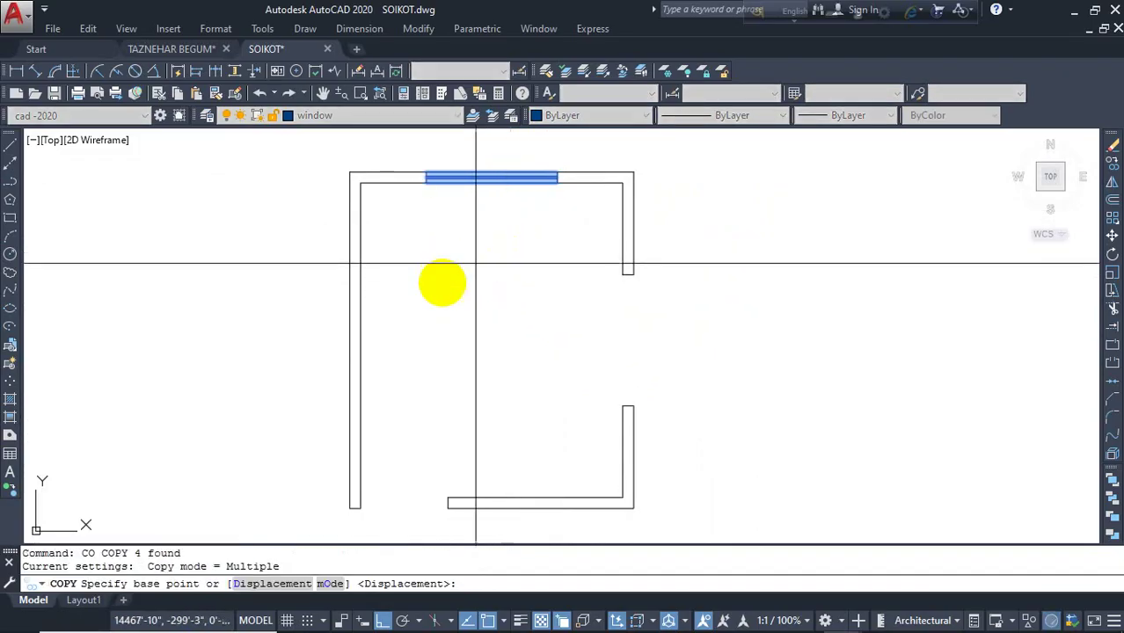
left_click(517, 243)
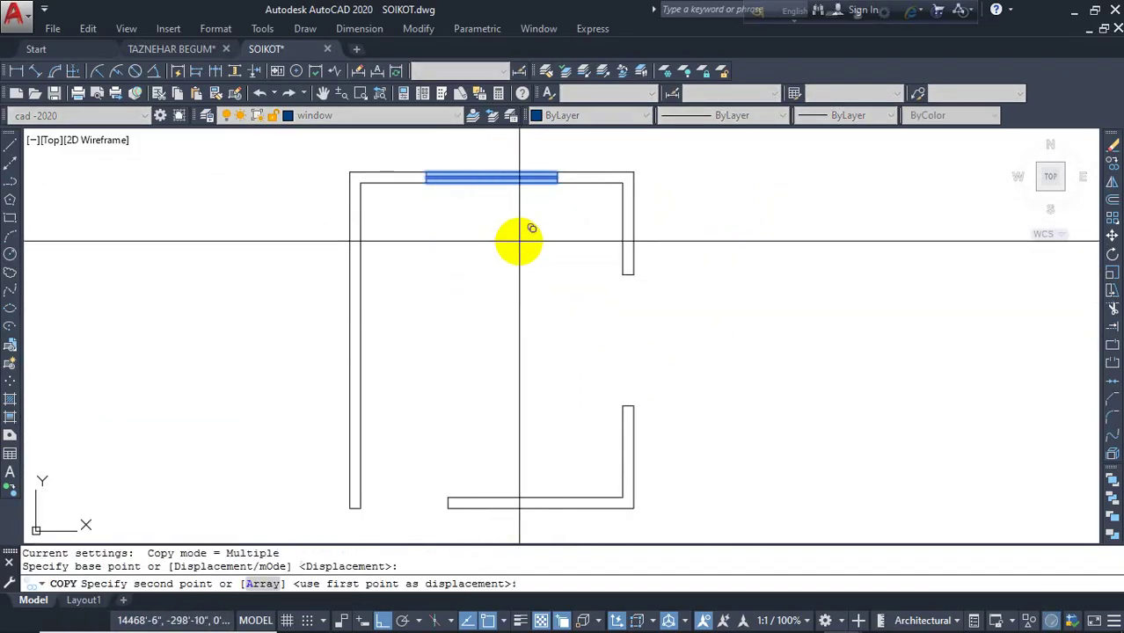
key("Escape")
- Copy the top window's four lines straight down into the room's interior
left_click(512, 155)
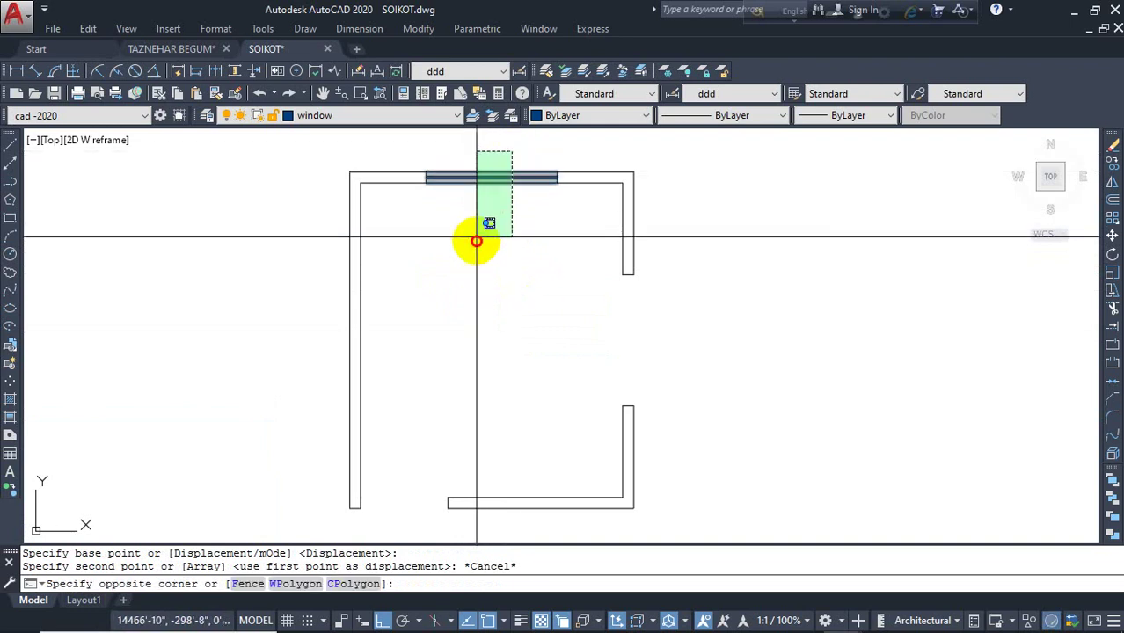
left_click(472, 250)
type("co")
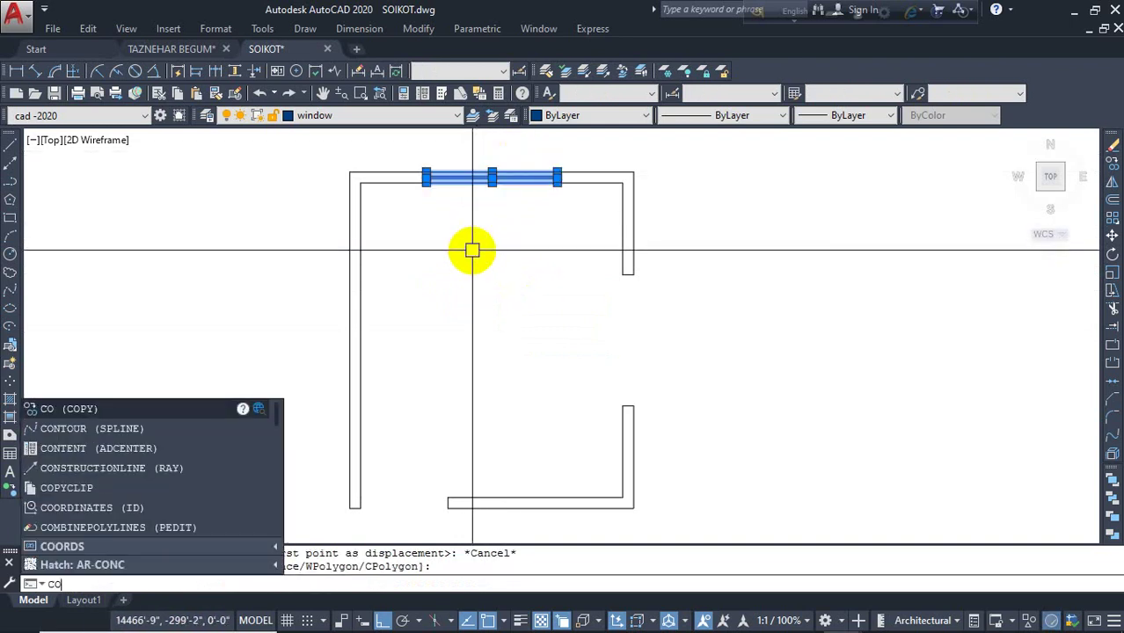
key("Return")
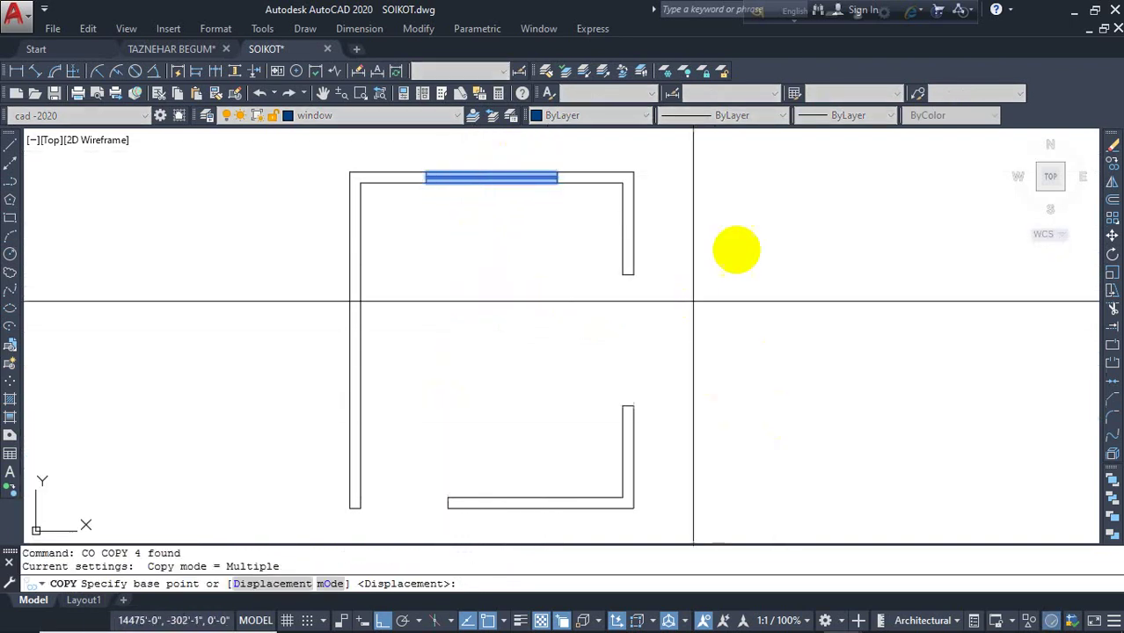
left_click(789, 215)
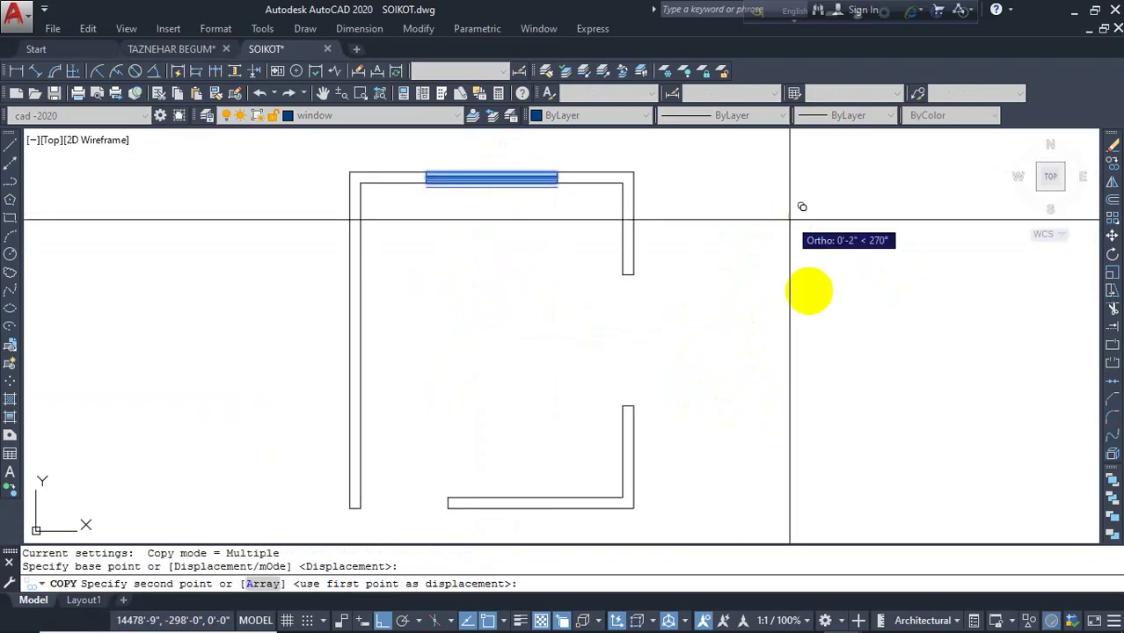
left_click(807, 317)
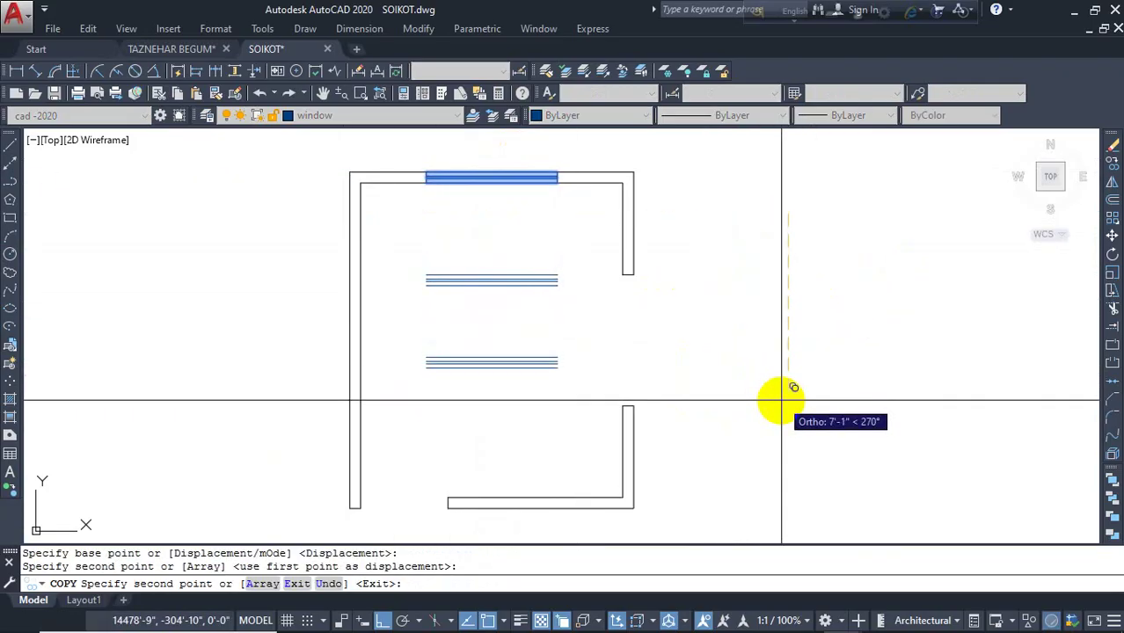
key("Escape")
key("Escape")
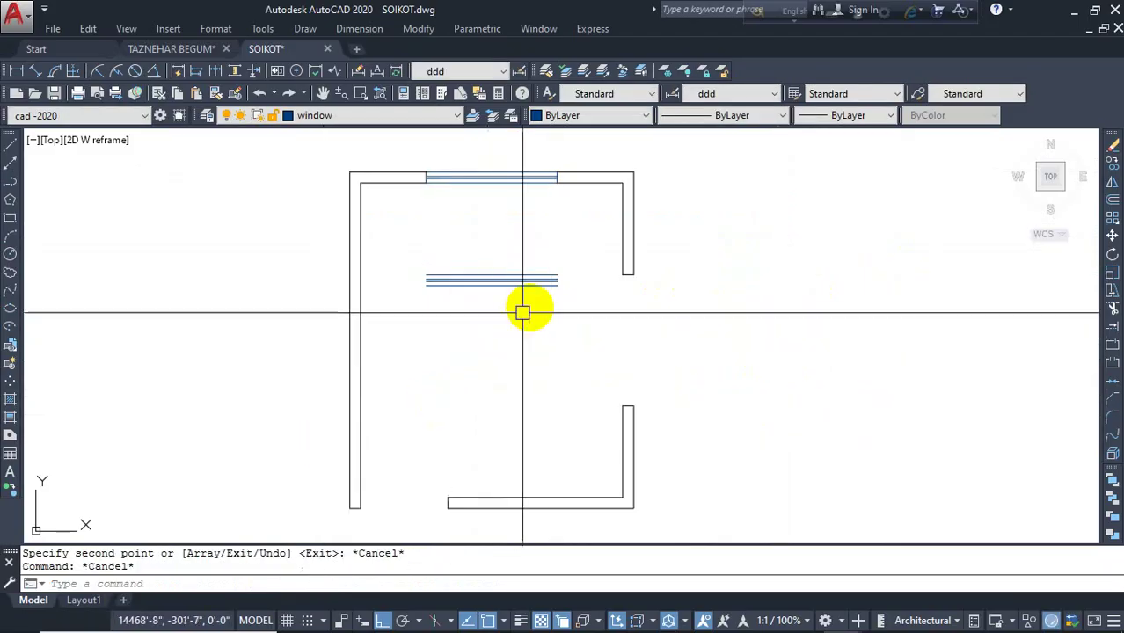
- Rotate the copied window lines inside the room to 270° so they run vertically
left_click(566, 262)
left_click(527, 322)
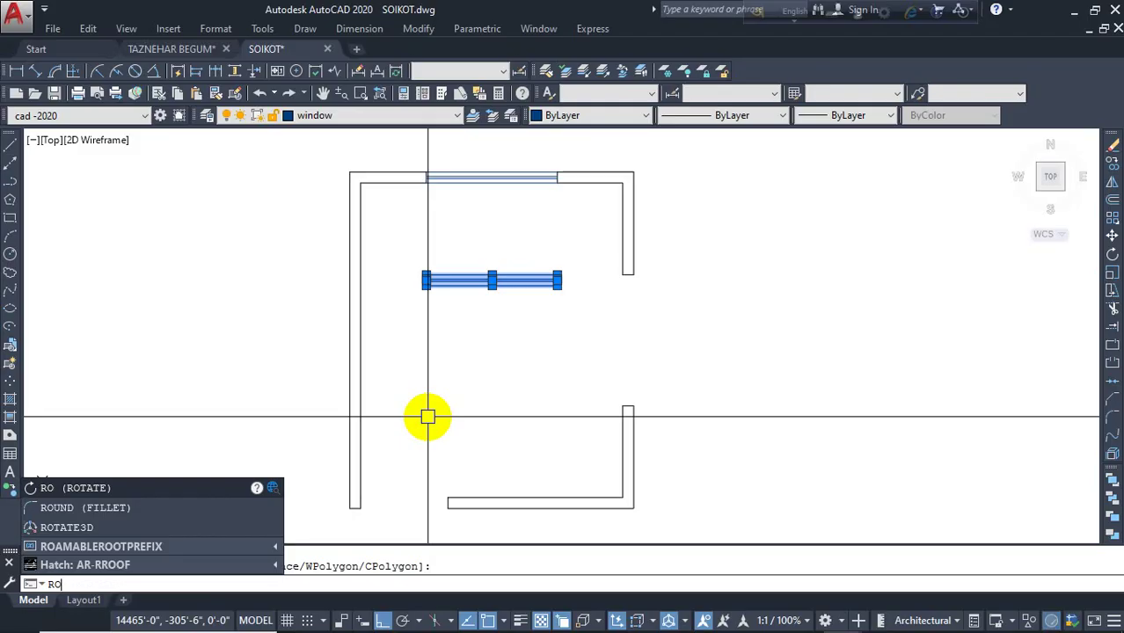
key("Return")
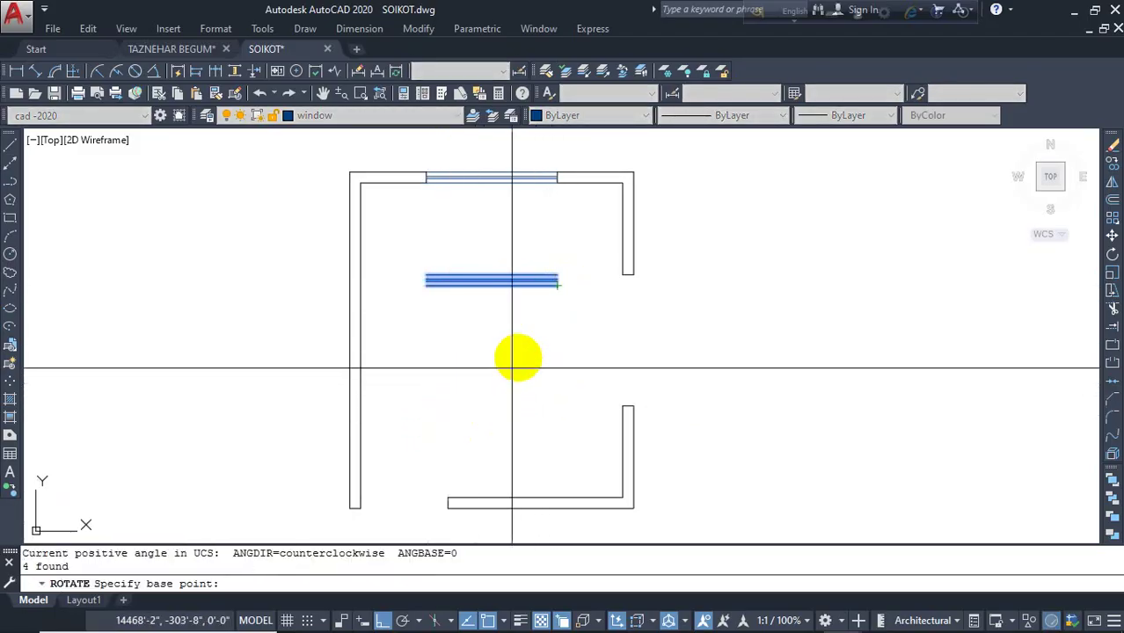
left_click(519, 356)
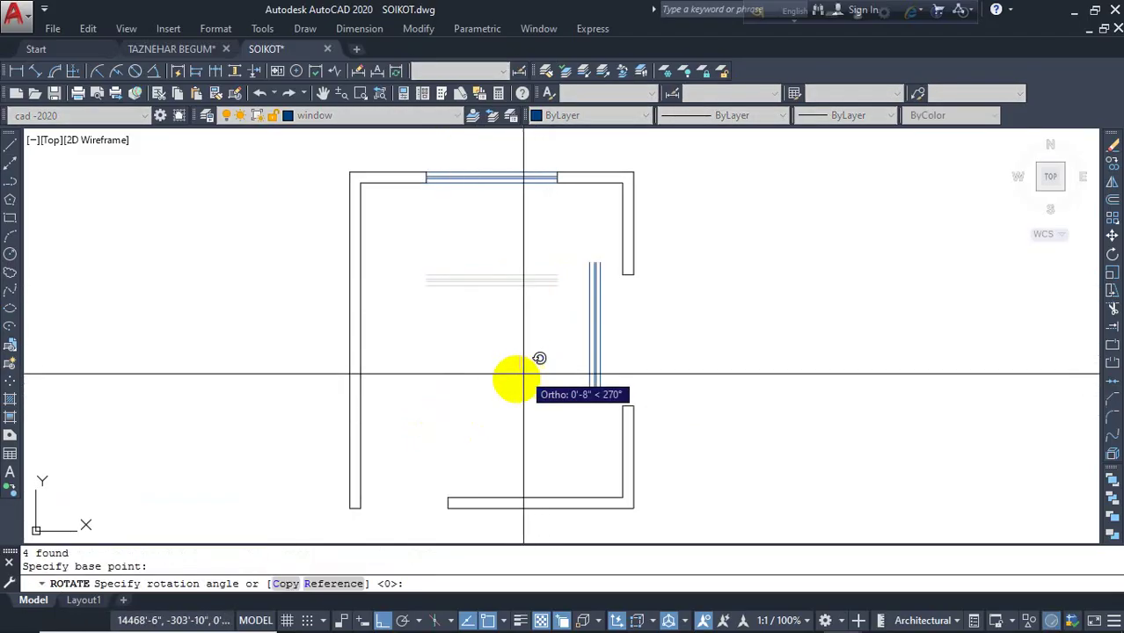
left_click(503, 437)
scroll(613, 372, "up", 2)
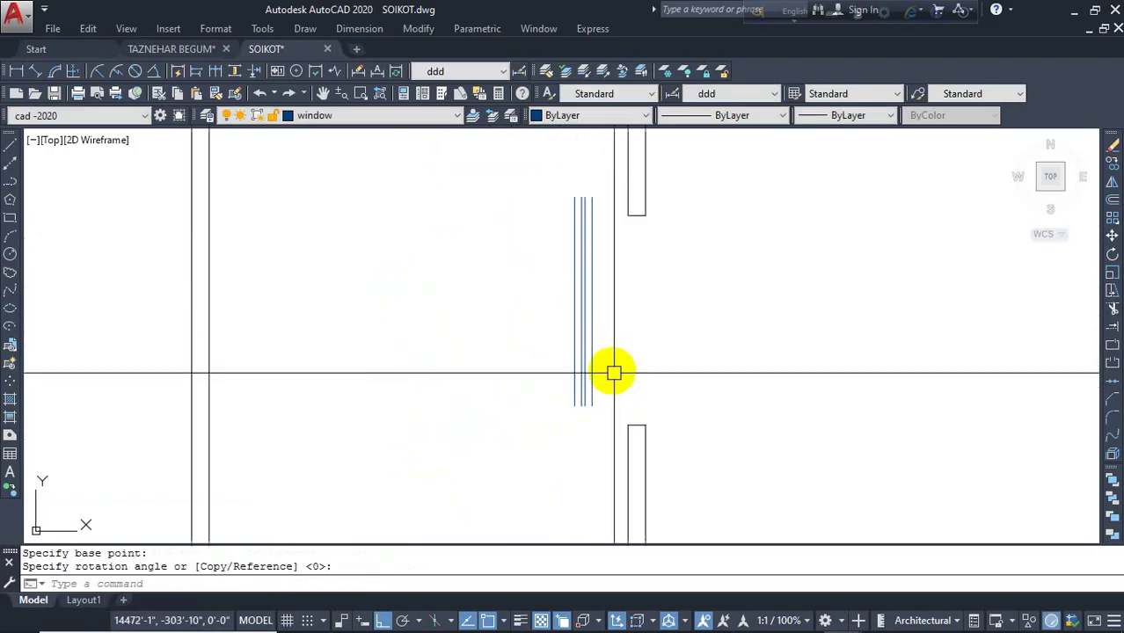
left_click(612, 339)
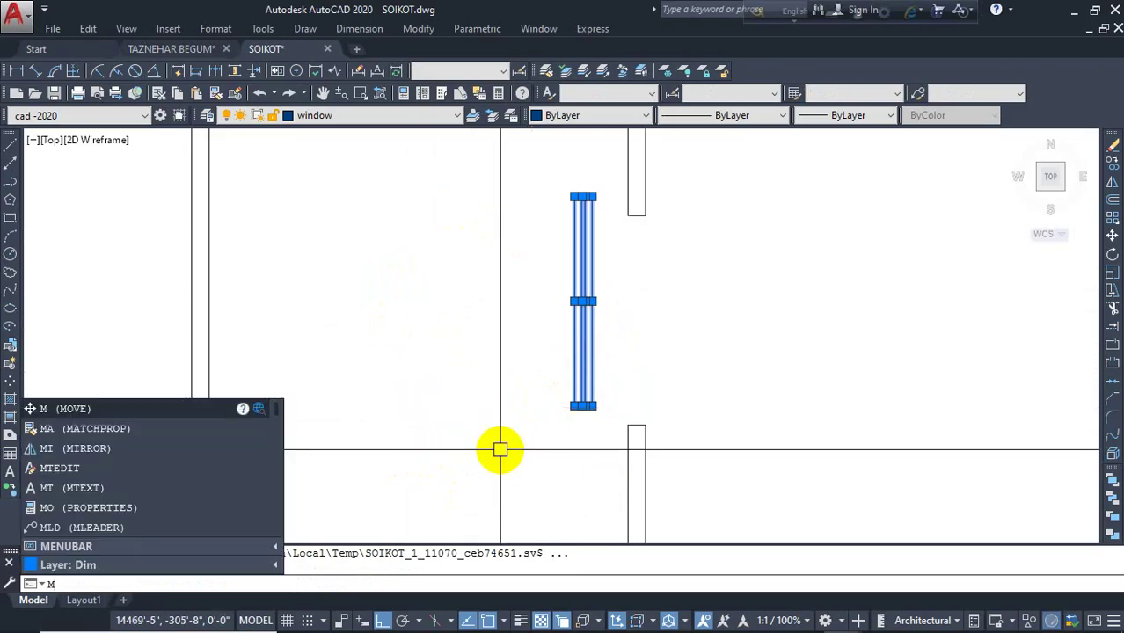
key("BackSpace")
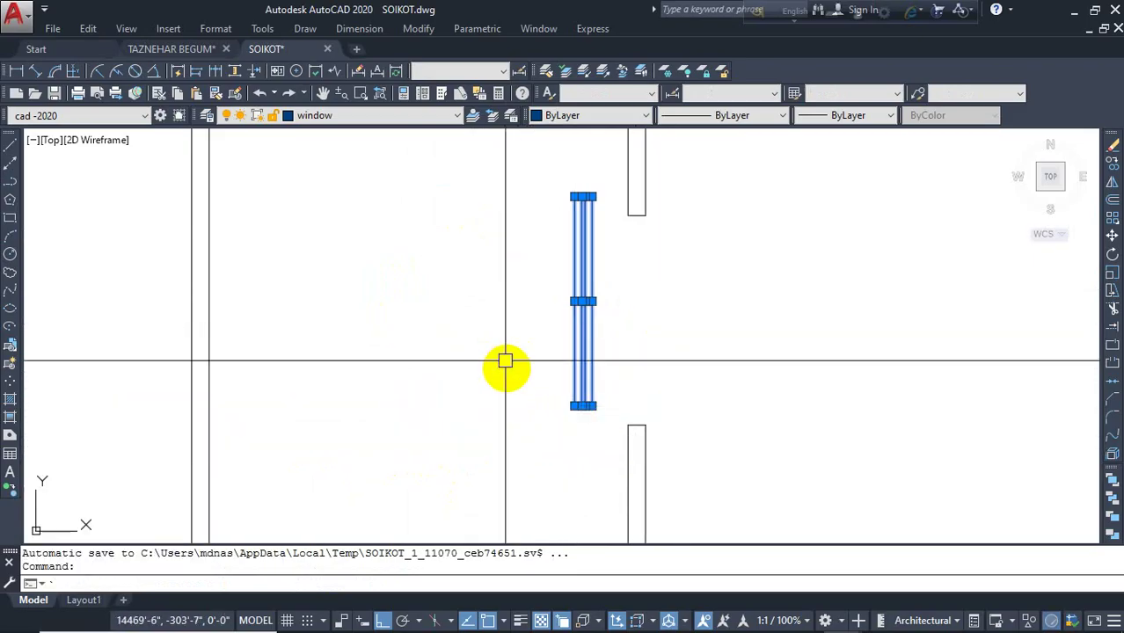
key("Escape")
- Move the vertical window lines from their lower outer endpoint to the outer corner of the lower wall end at the right opening
left_click(655, 292)
left_click(527, 343)
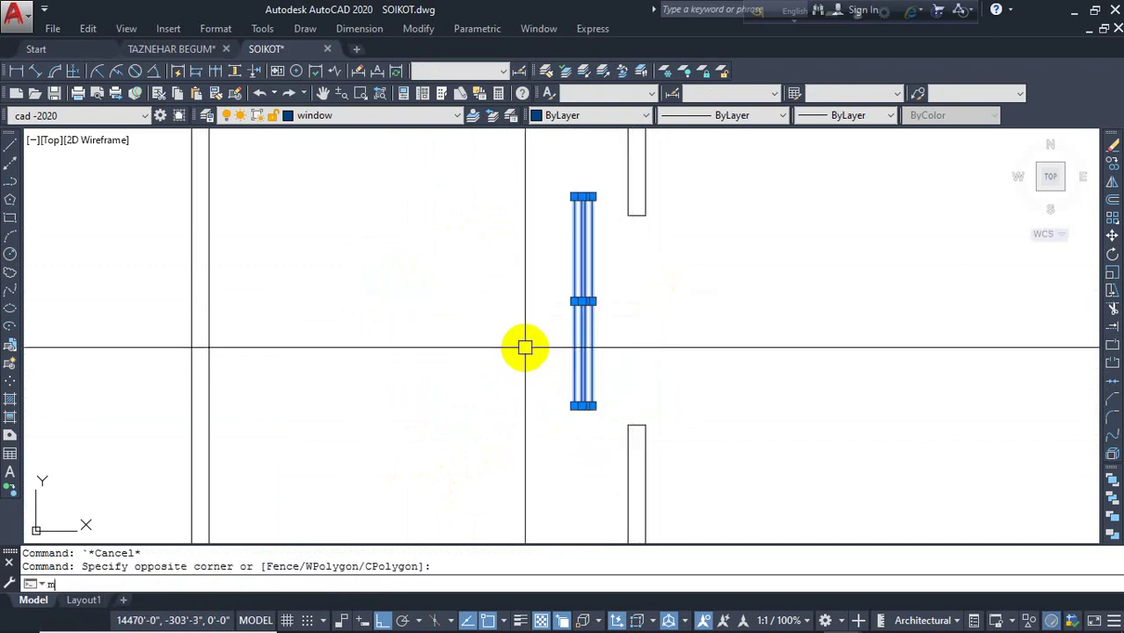
type("m")
key("Return")
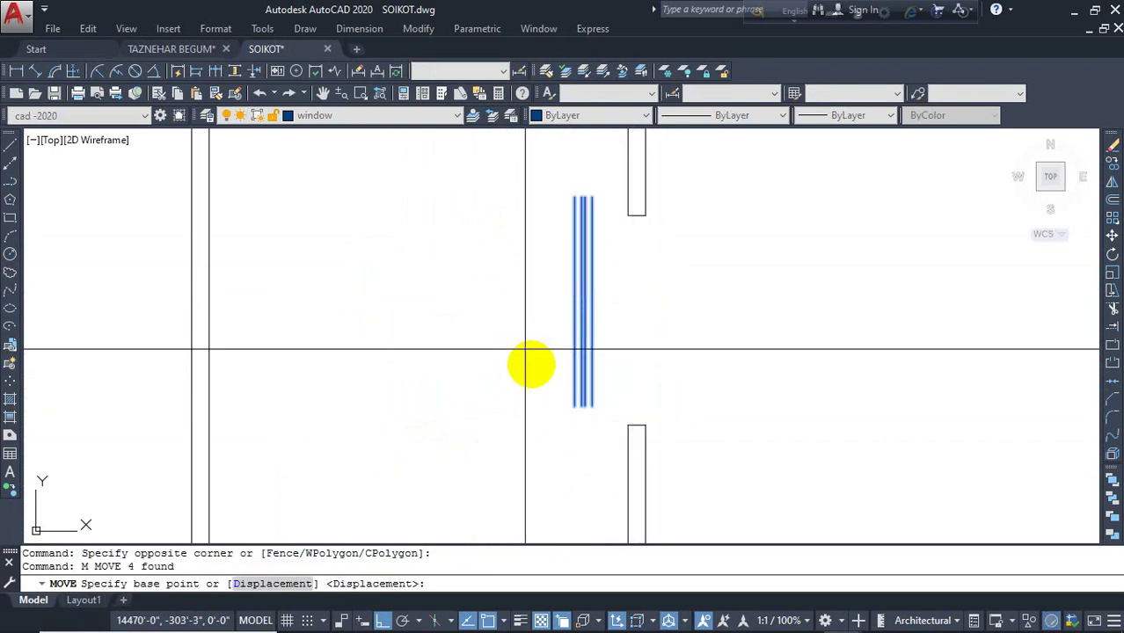
left_click(593, 405)
left_click(645, 424)
- Make the door layer current
scroll(720, 361, "down", 4)
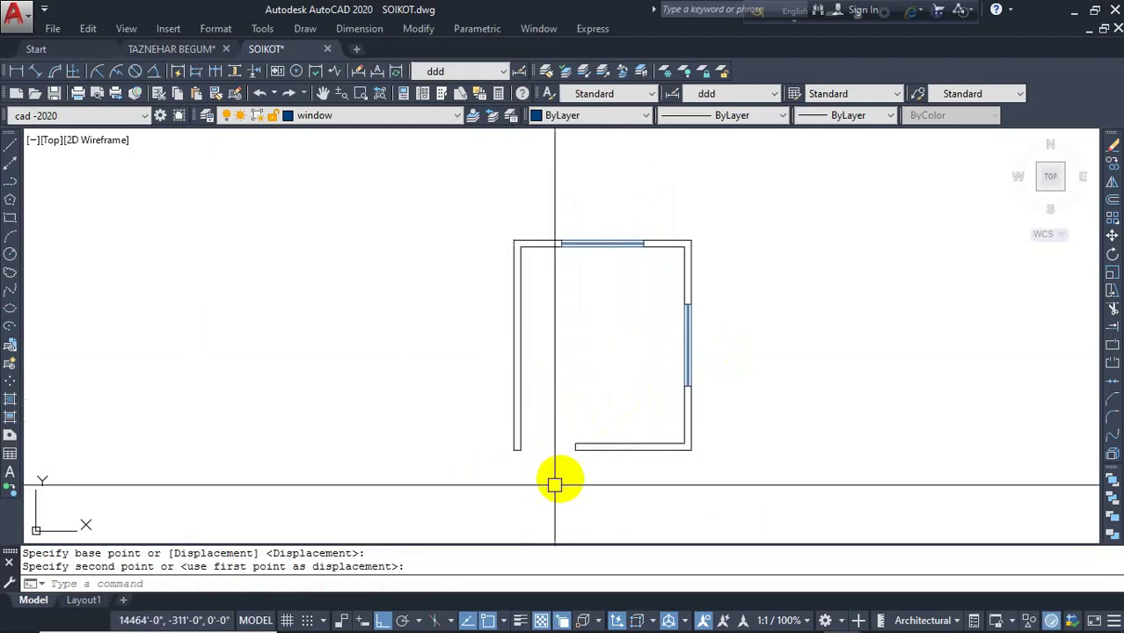
middle_click_drag(529, 432, 451, 412)
key("Escape")
key("Escape")
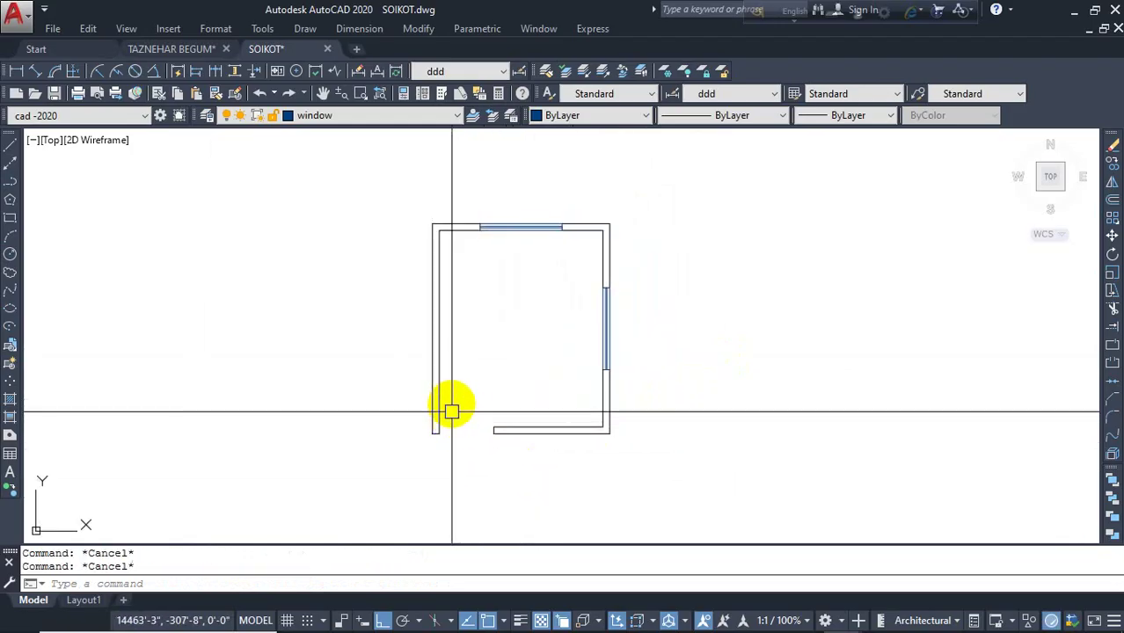
middle_click_drag(532, 384, 391, 369)
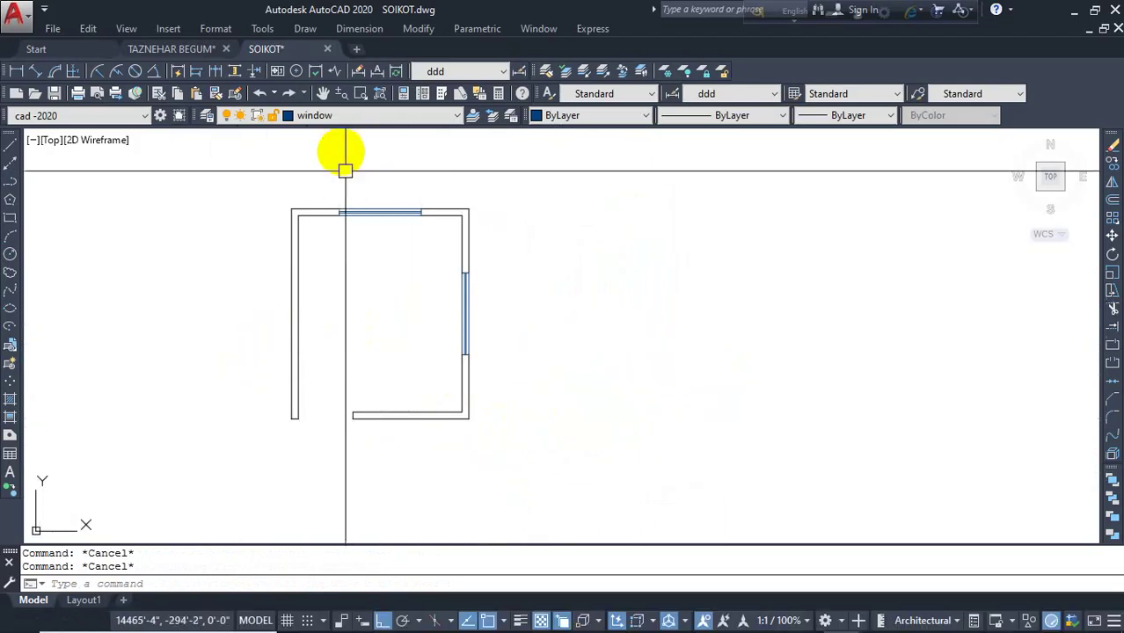
left_click(369, 116)
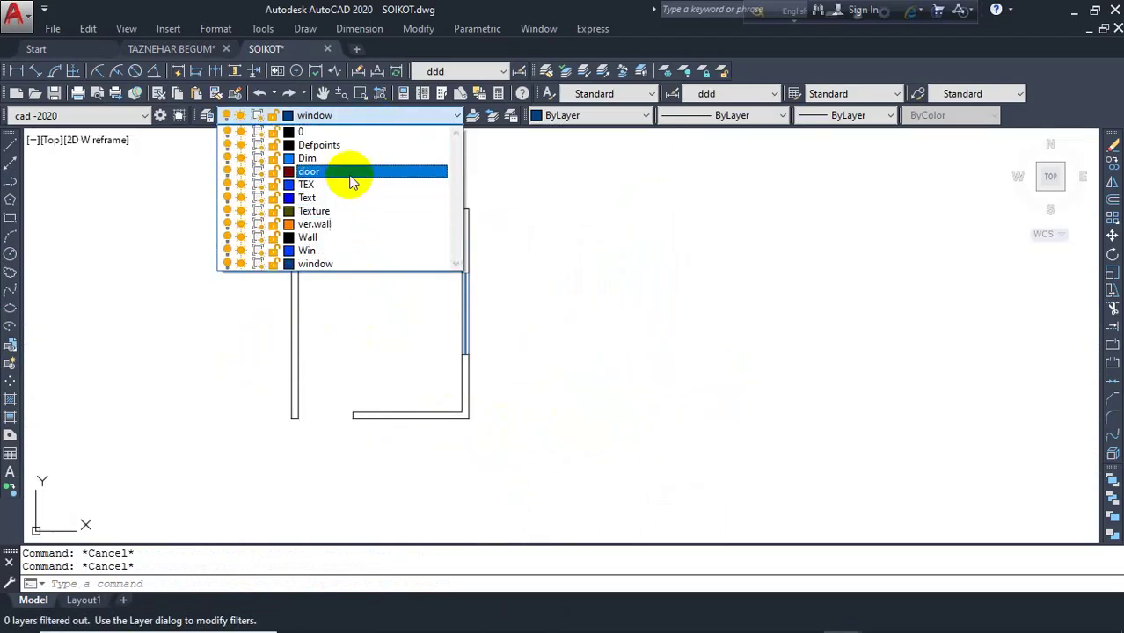
left_click(351, 174)
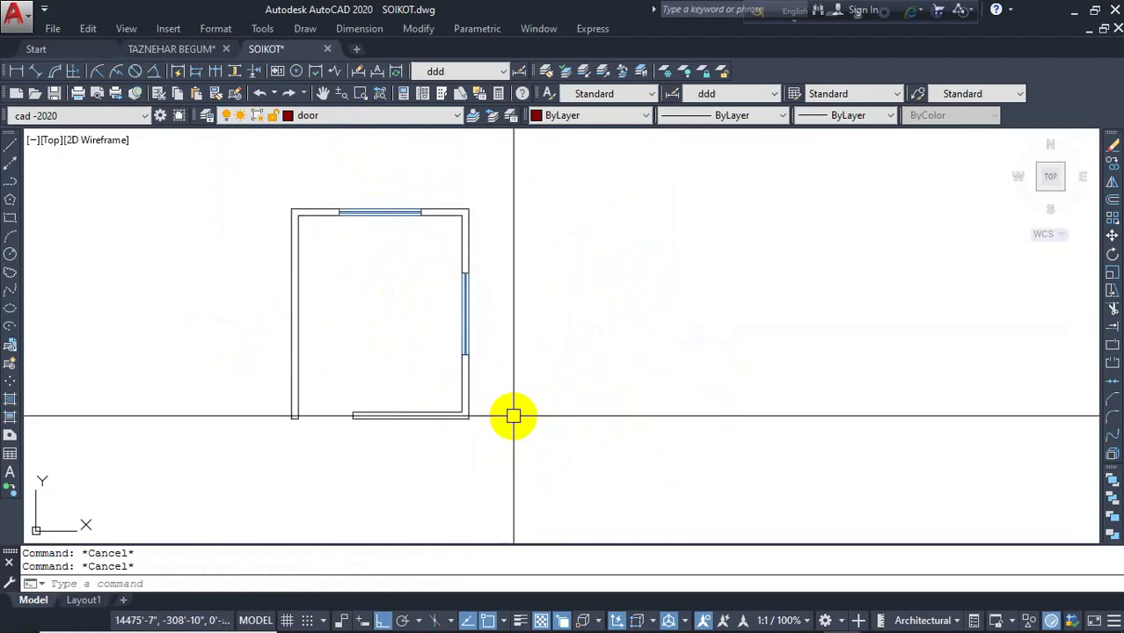
- Start the door frame's jamb profile outside the room with a 5" line upward and a 1" line to the right
type("l")
key("Return")
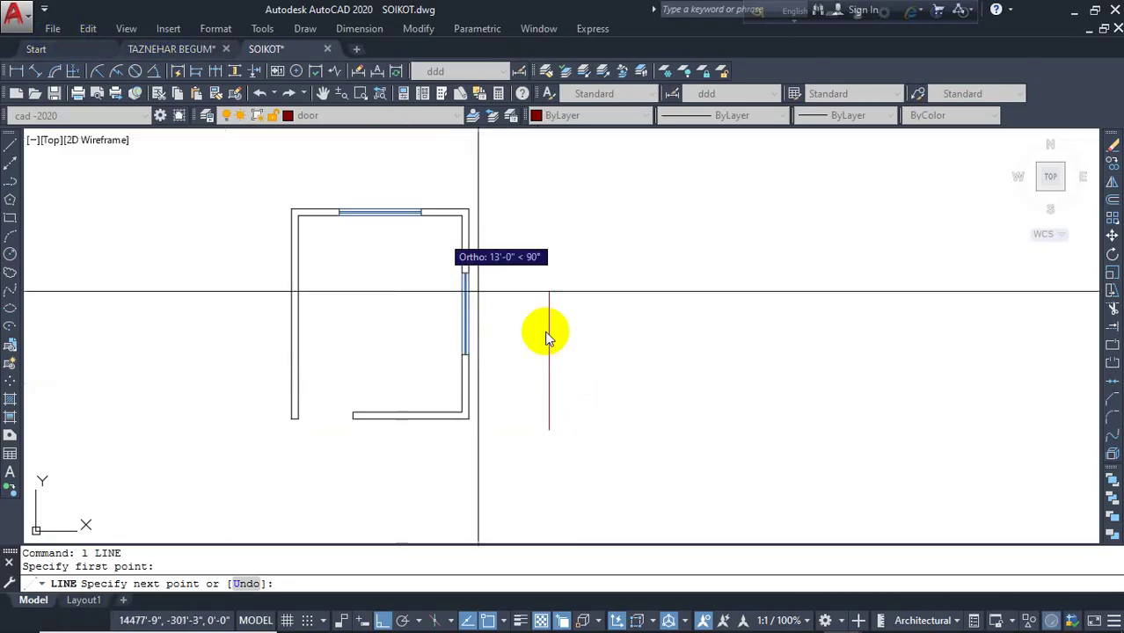
scroll(555, 361, "up", 2)
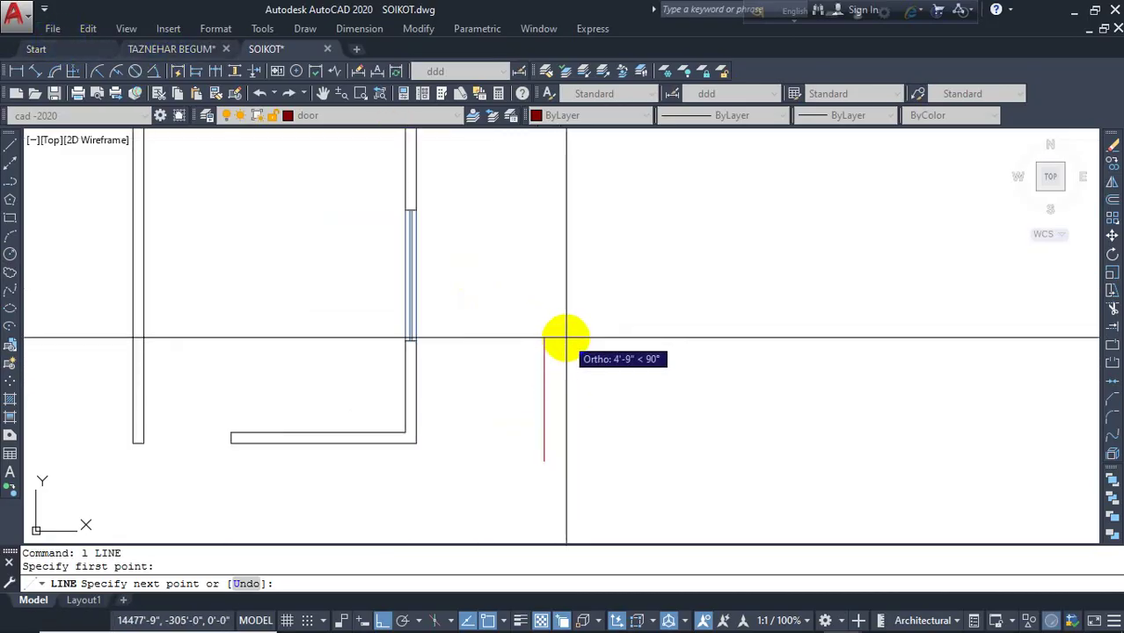
type("5")
key("Return")
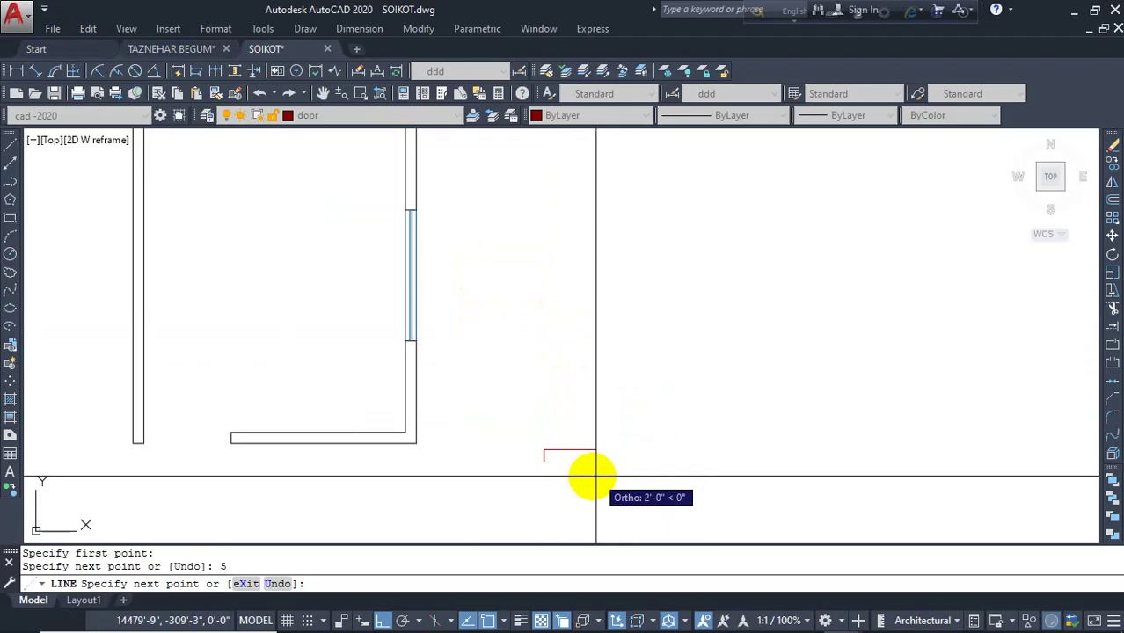
scroll(574, 481, "up", 2)
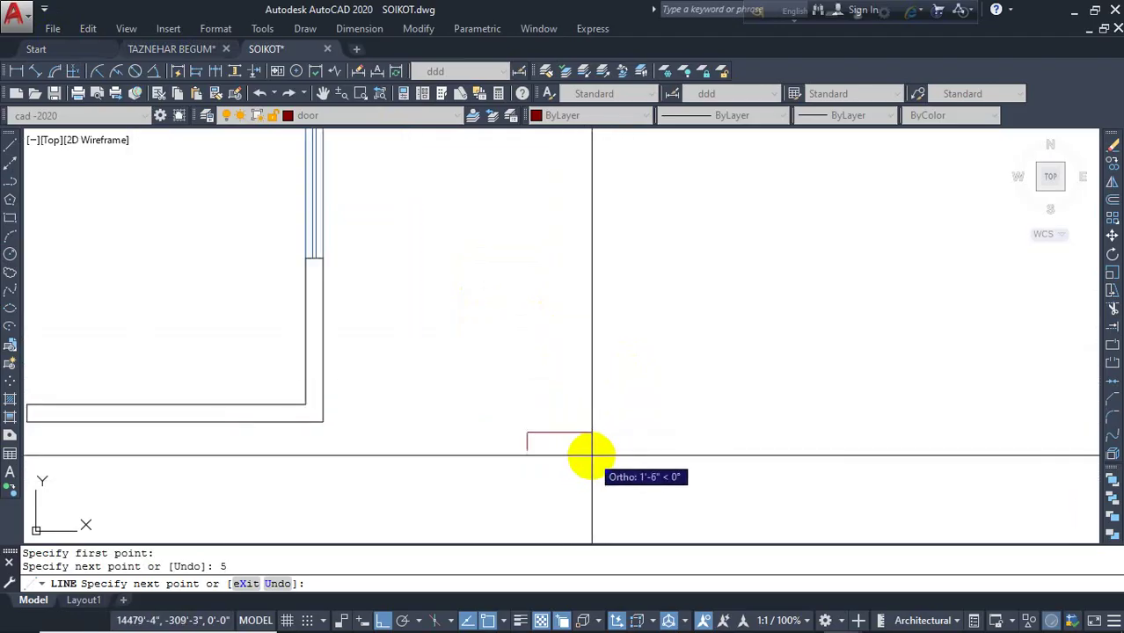
scroll(594, 457, "up", 2)
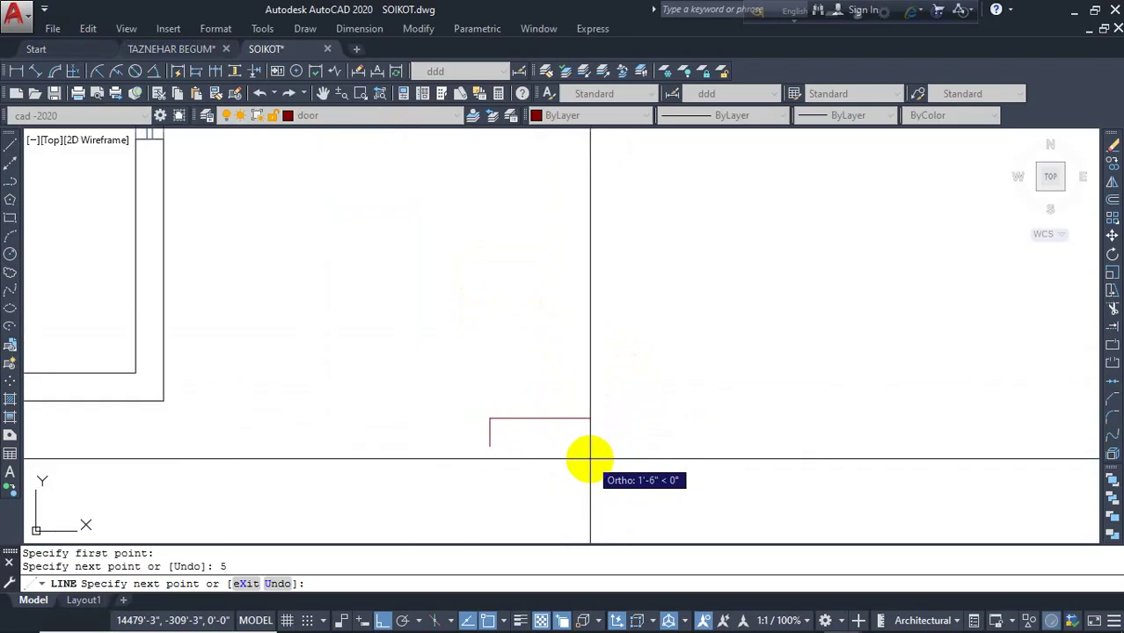
key("Return")
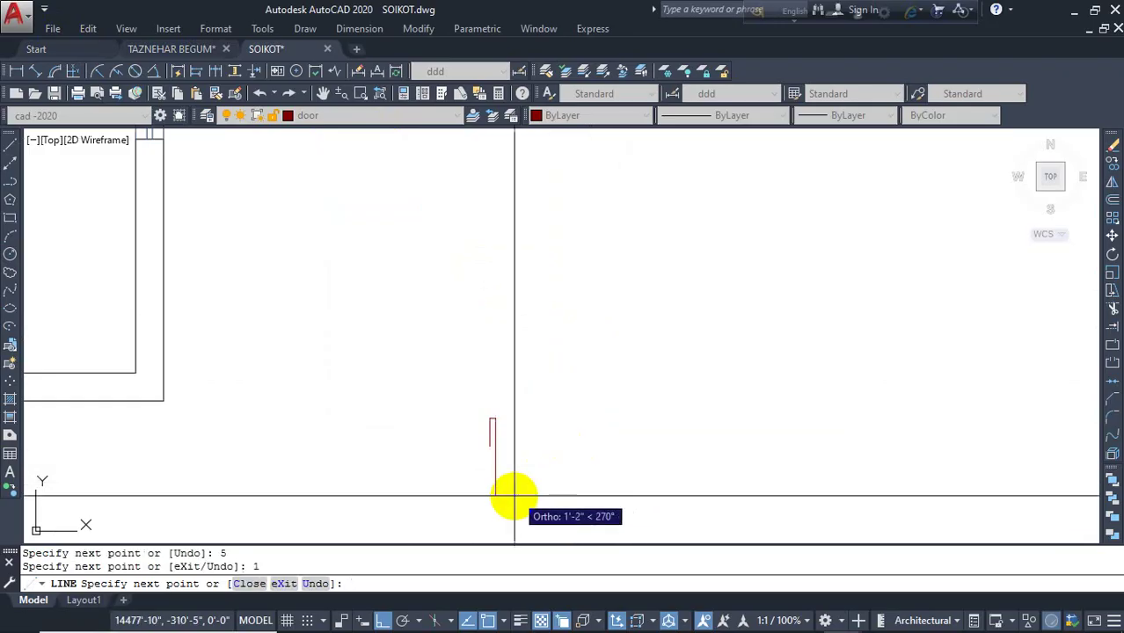
- Continue the stepped jamb profile with segments 2" down, 1" to the right and 3" down
type("2")
key("Return")
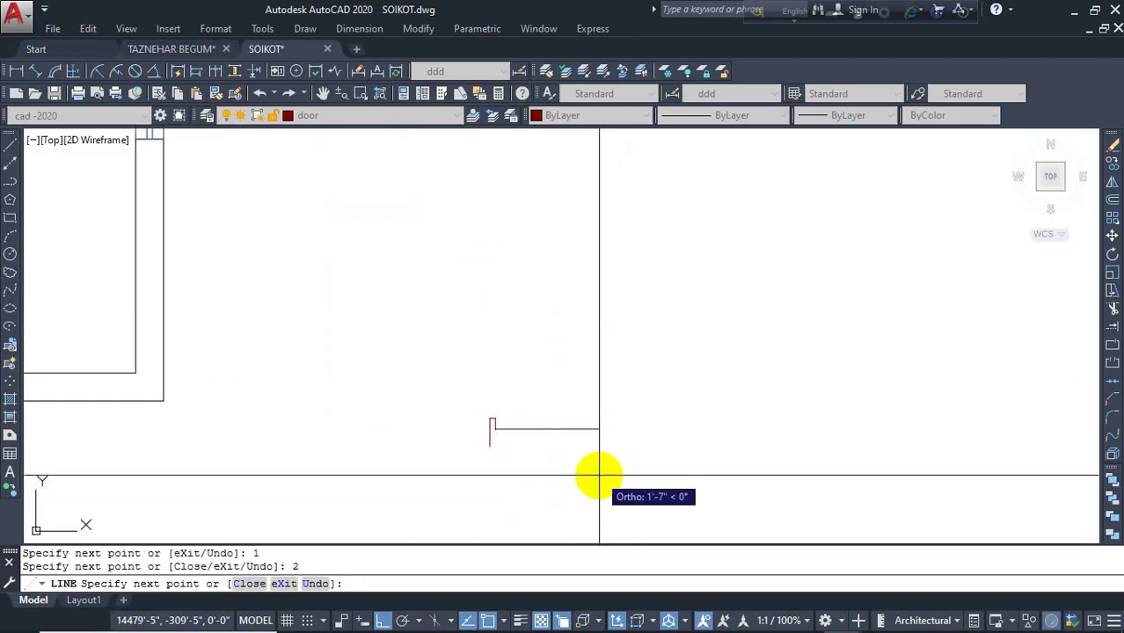
type("1")
key("Return")
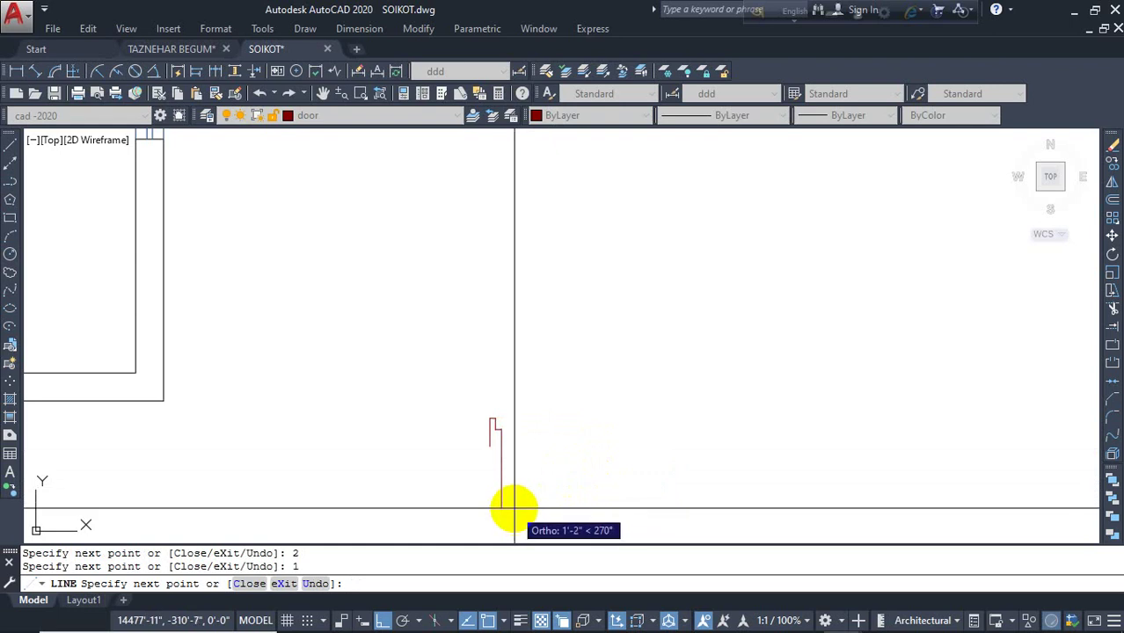
type("3")
key("Return")
scroll(498, 462, "up", 4)
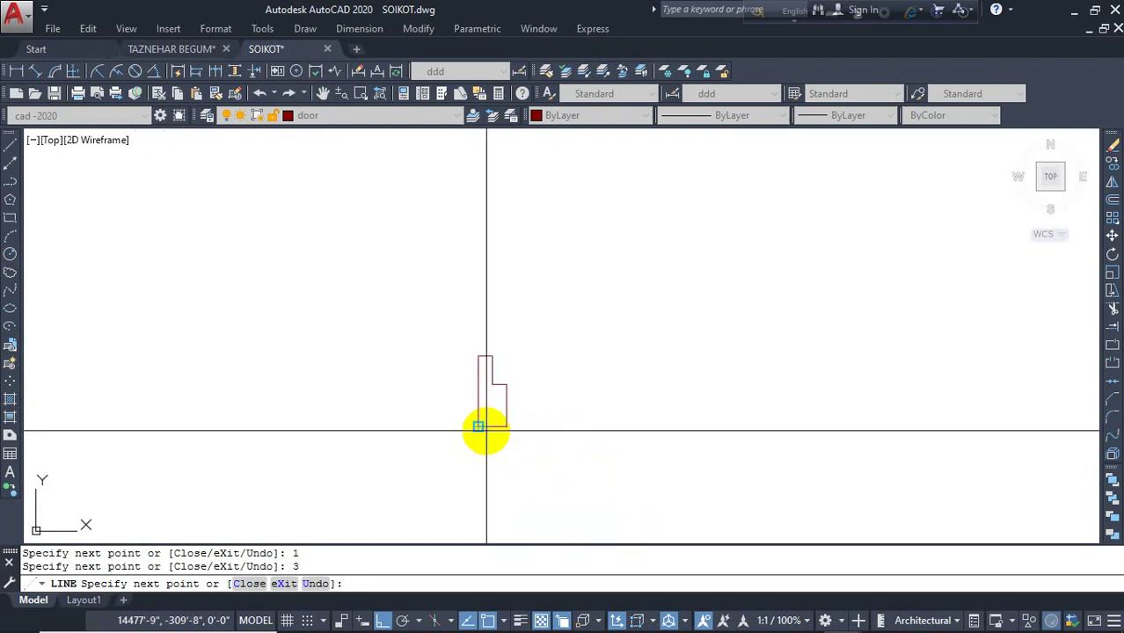
key("Escape")
scroll(516, 457, "down", 3)
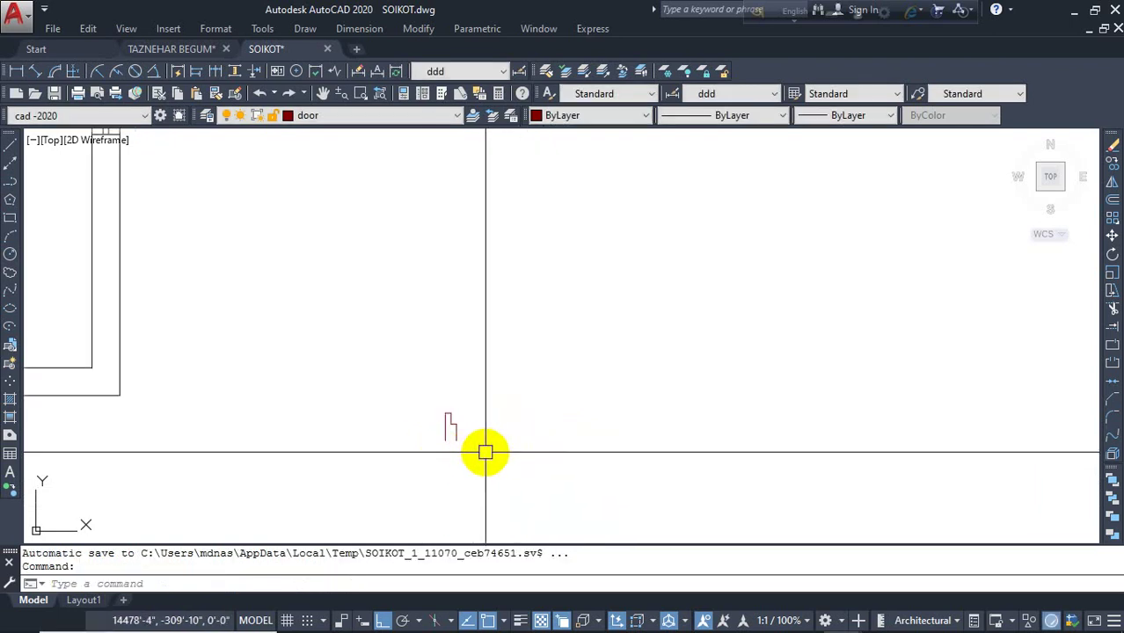
- Draw a 40" horizontal line to the right from the jamb's lower outer corner
type("l")
key("Return")
scroll(454, 444, "up", 3)
left_click(441, 446)
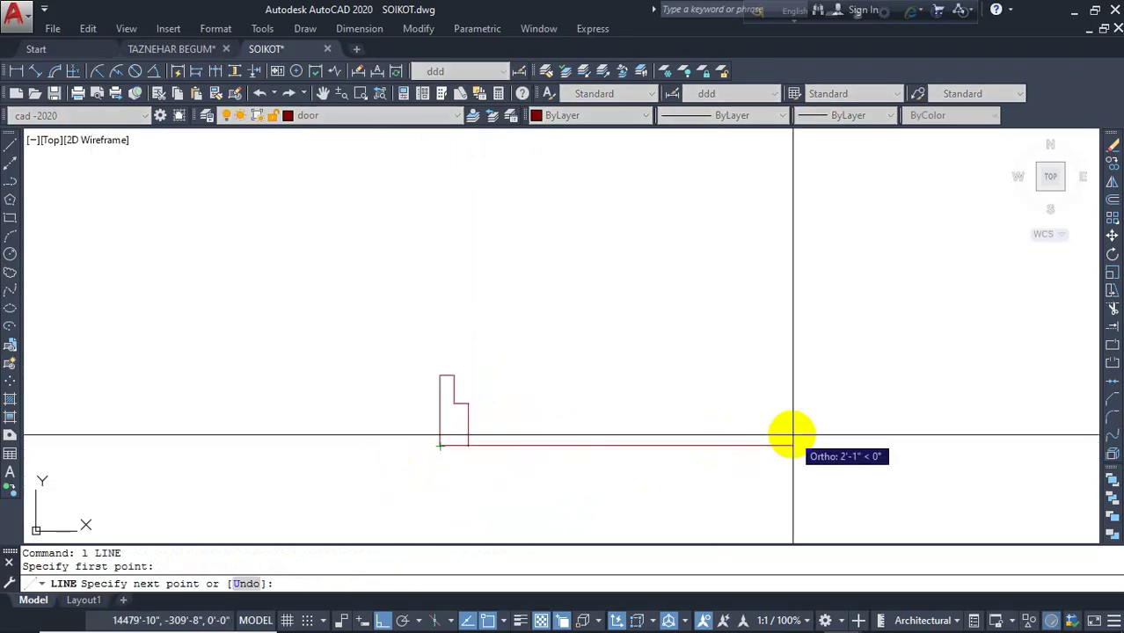
type("40")
key("Return")
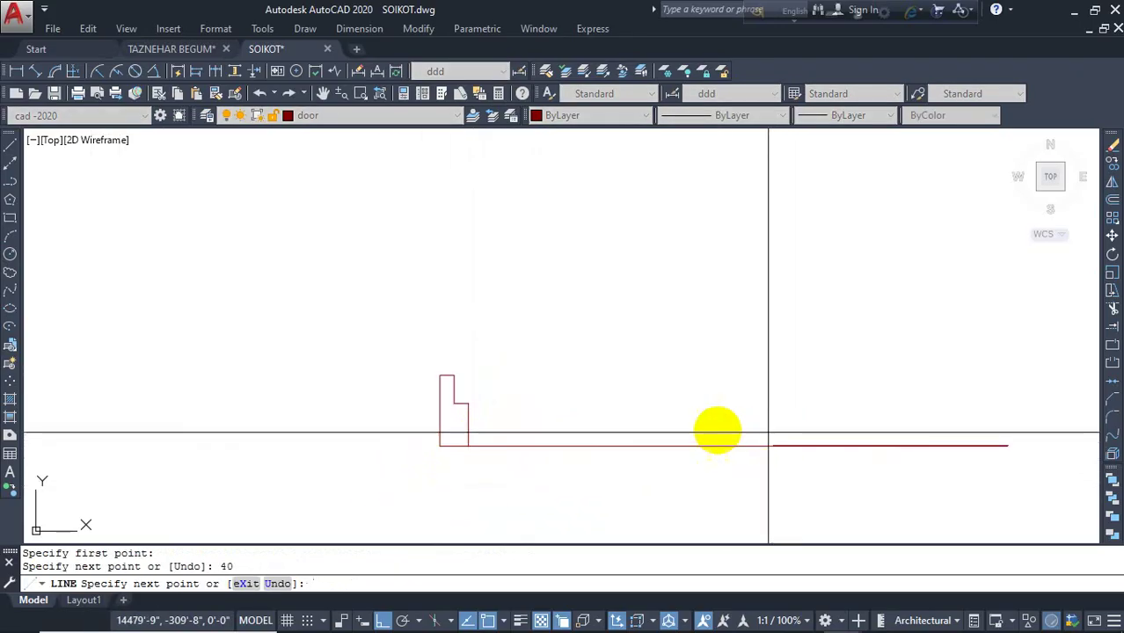
scroll(697, 463, "down", 5)
scroll(746, 450, "up", 4)
key("Return")
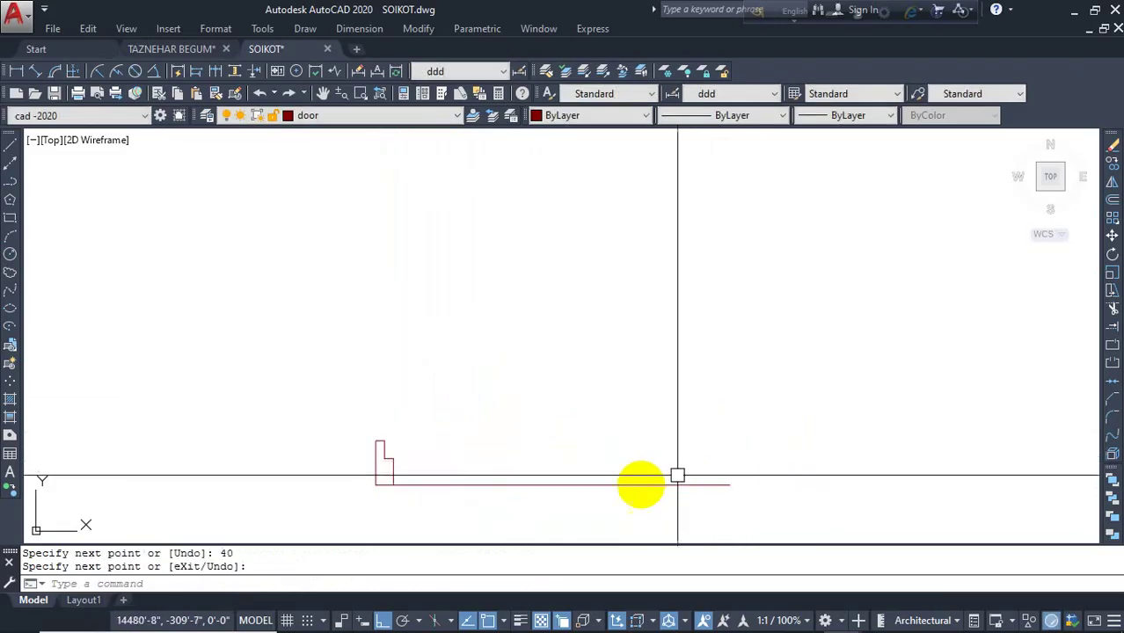
scroll(616, 485, "up", 2)
mouse_move(597, 458)
middle_mouse_down()
mouse_move(571, 412)
mouse_move(597, 380)
middle_mouse_up()
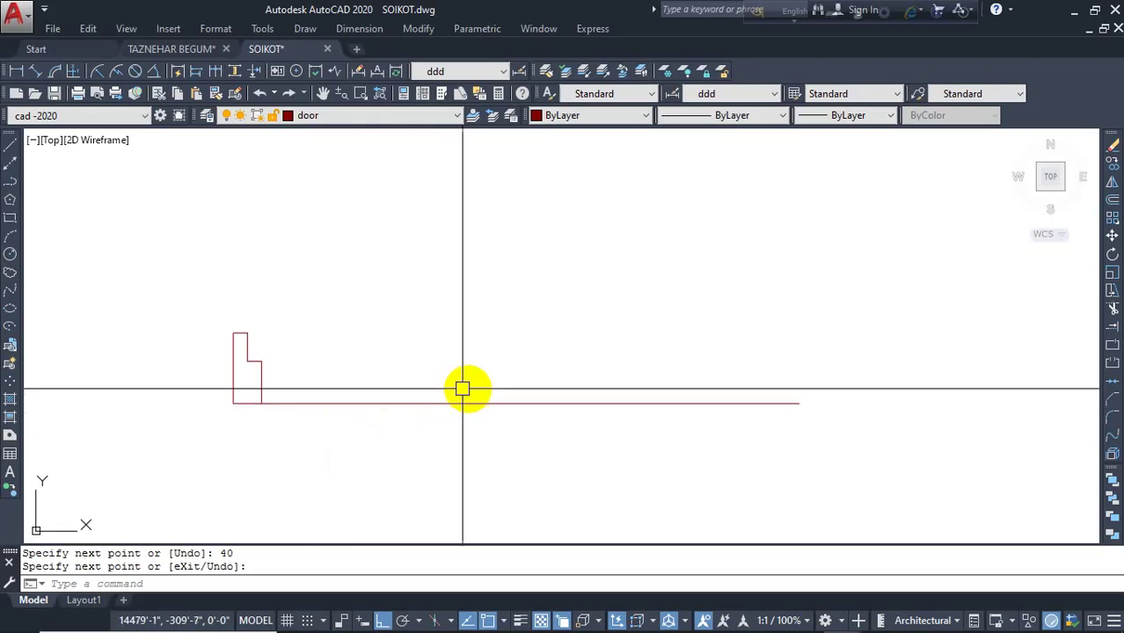
middle_click_drag(467, 392, 482, 398)
left_click(310, 317)
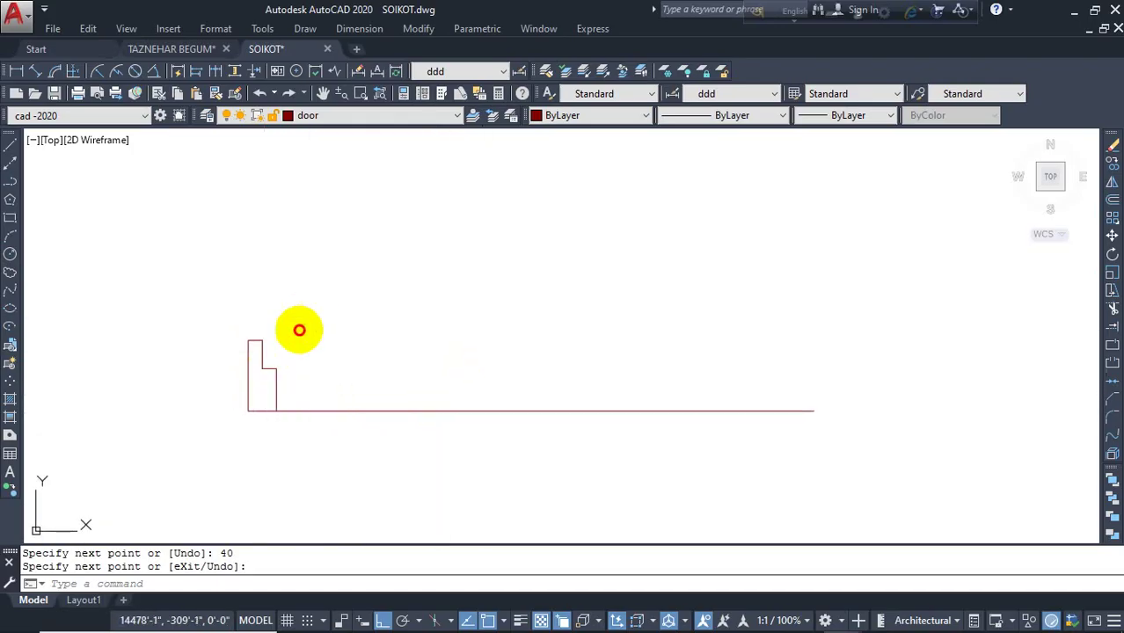
left_click(215, 384)
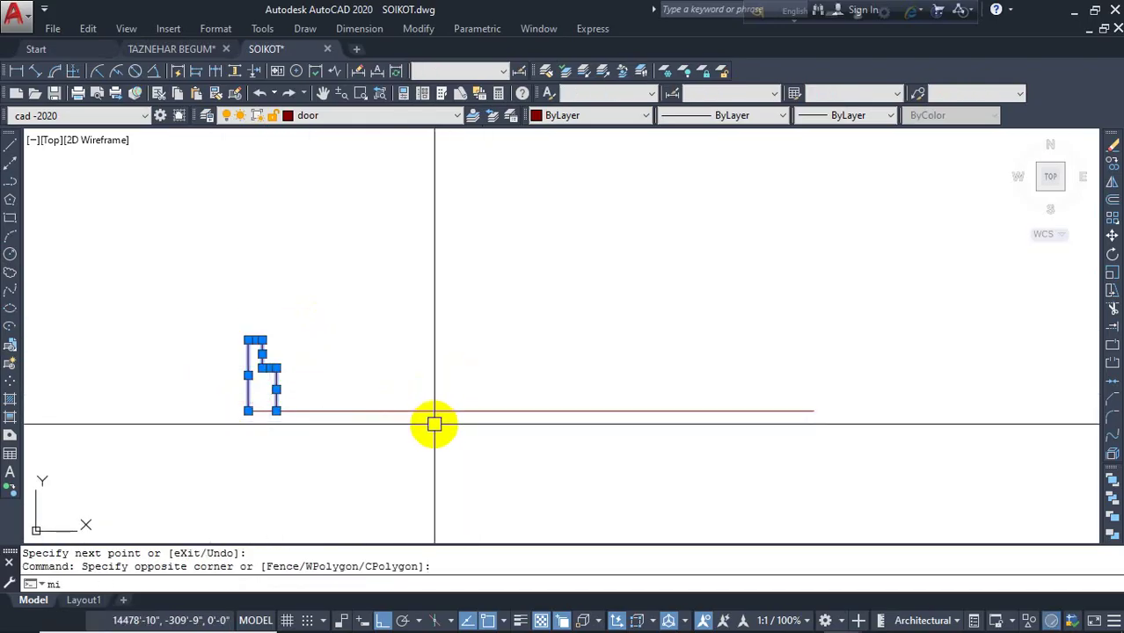
key("Return")
left_click(531, 410)
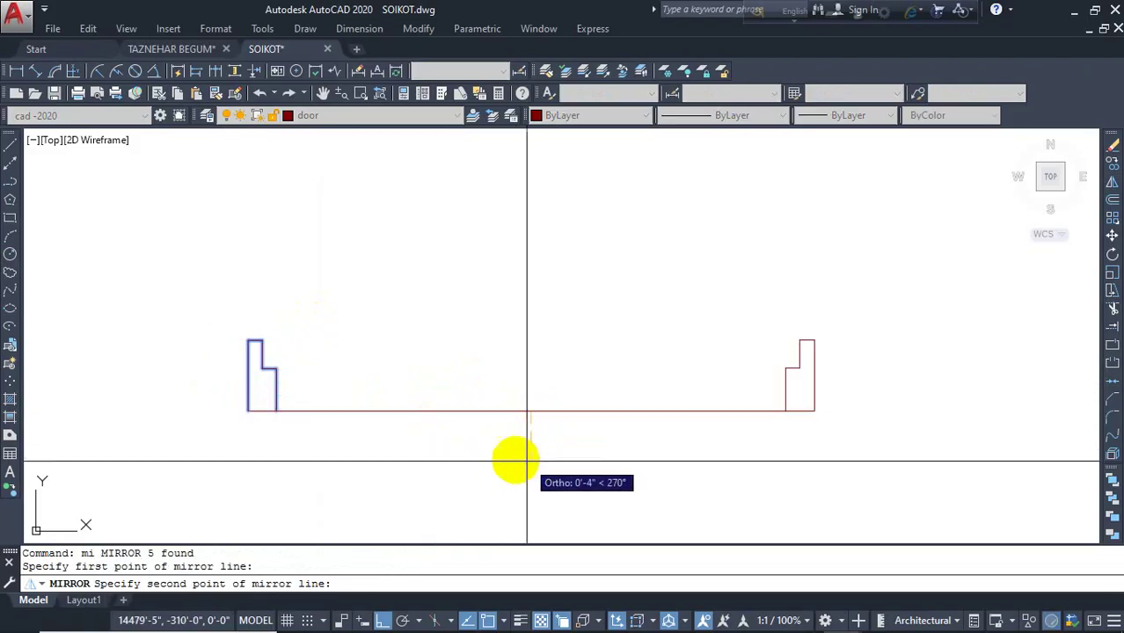
key("Escape")
- Mirror the jamb profile about a vertical axis through the 40" line's midpoint, keeping the original
left_click(333, 306)
left_click(194, 376)
type("mi")
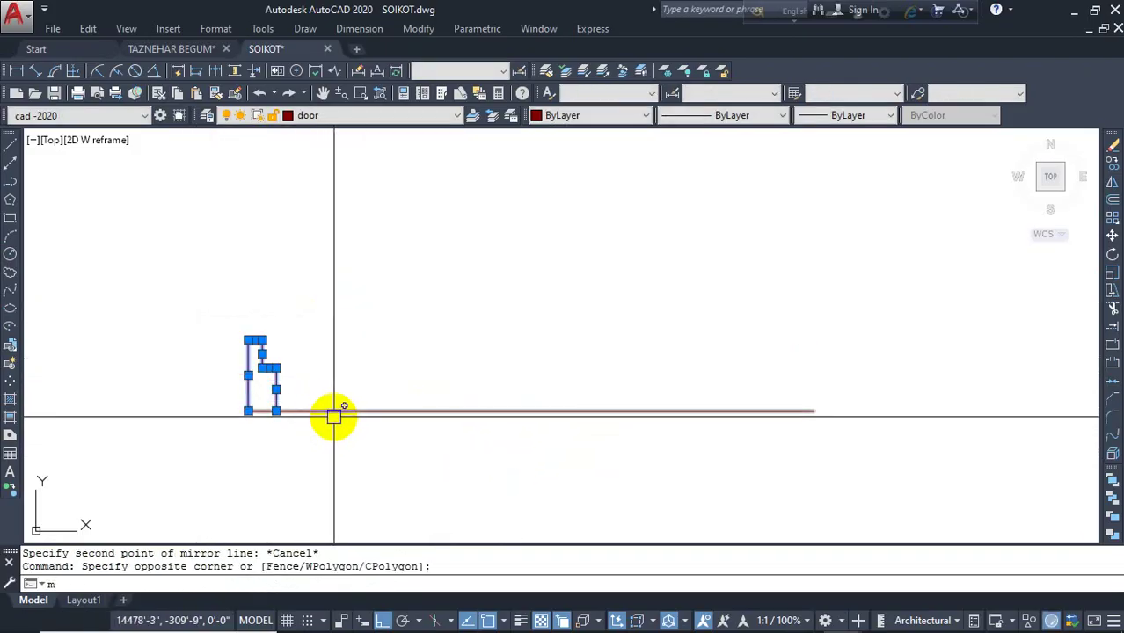
key("Return")
left_click(530, 411)
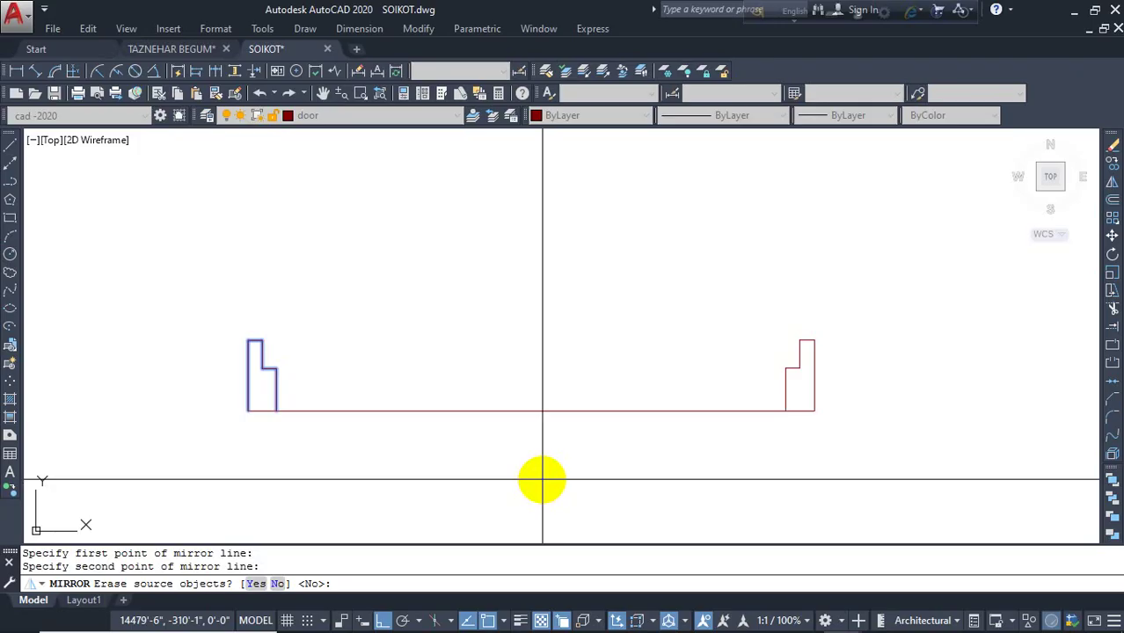
key("Return")
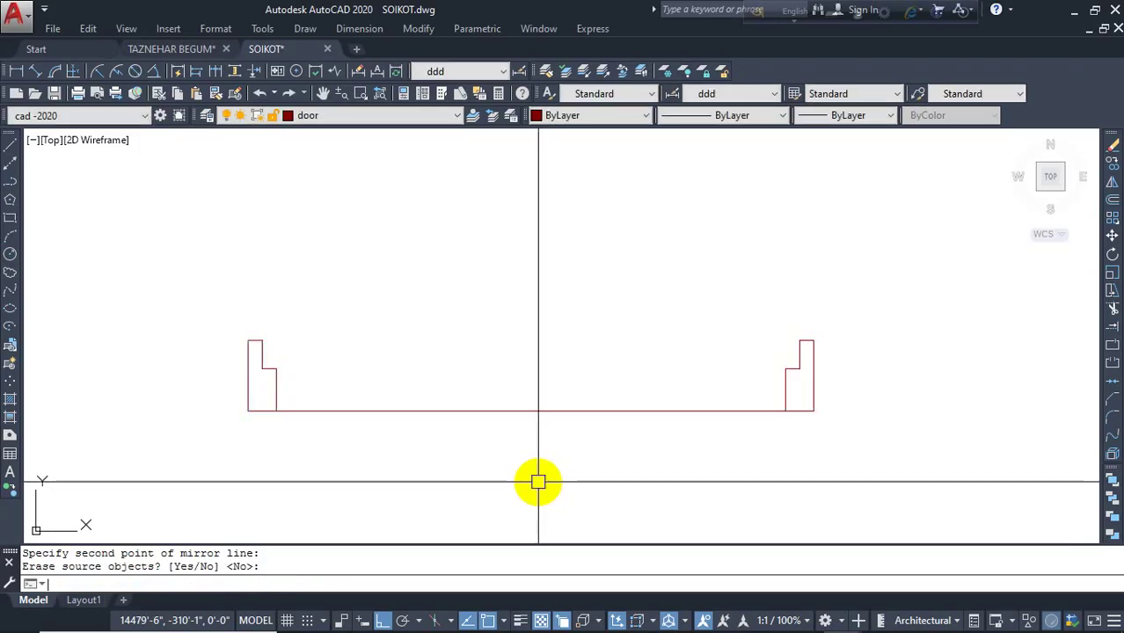
key("Escape")
key("Escape")
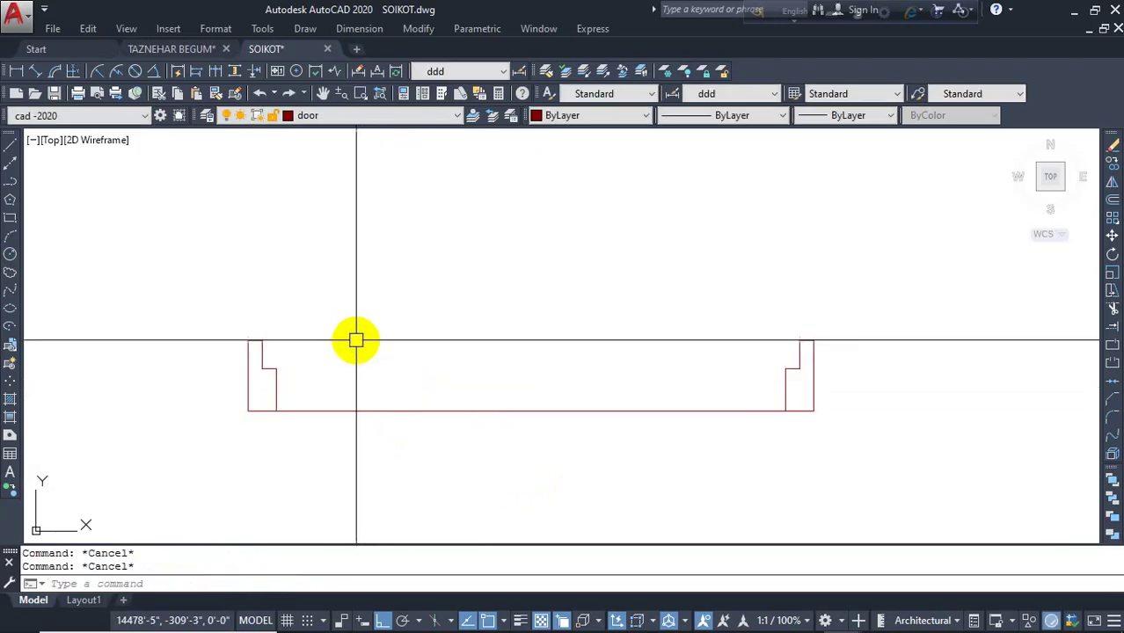
- Draw a circle centred on the left jamb's lower outer corner, reaching the right jamb's upper inner corner
scroll(437, 361, "down", 6)
scroll(543, 373, "down", 2)
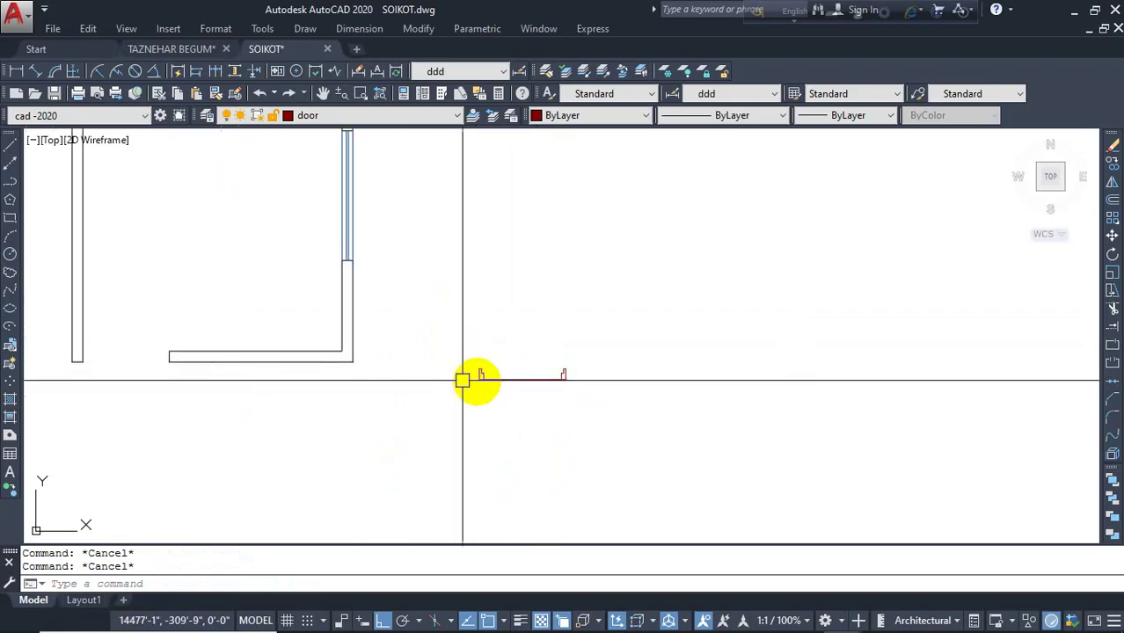
mouse_move(519, 387)
middle_mouse_down()
mouse_move(533, 409)
mouse_move(602, 404)
middle_mouse_up()
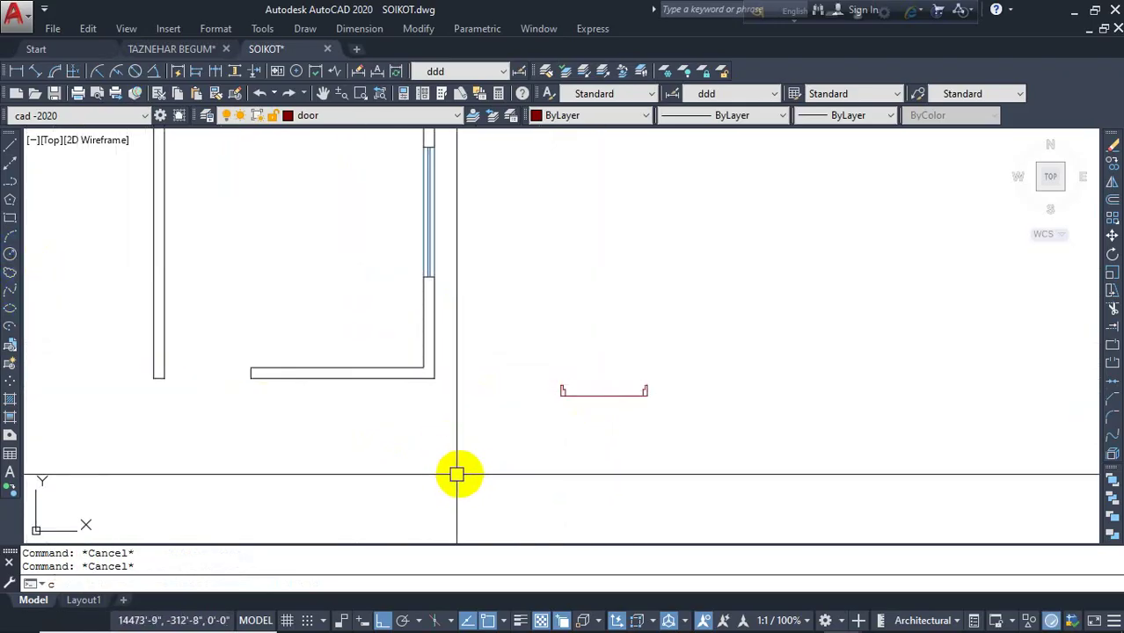
key("Return")
scroll(583, 395, "up", 3)
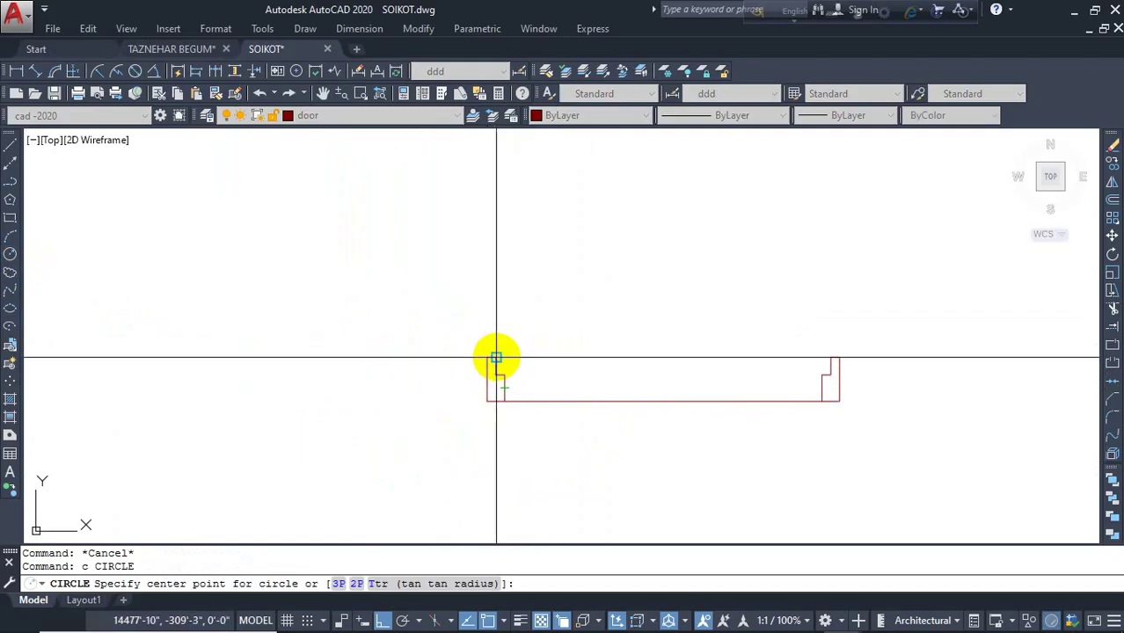
left_click(489, 400)
scroll(809, 359, "up", 4)
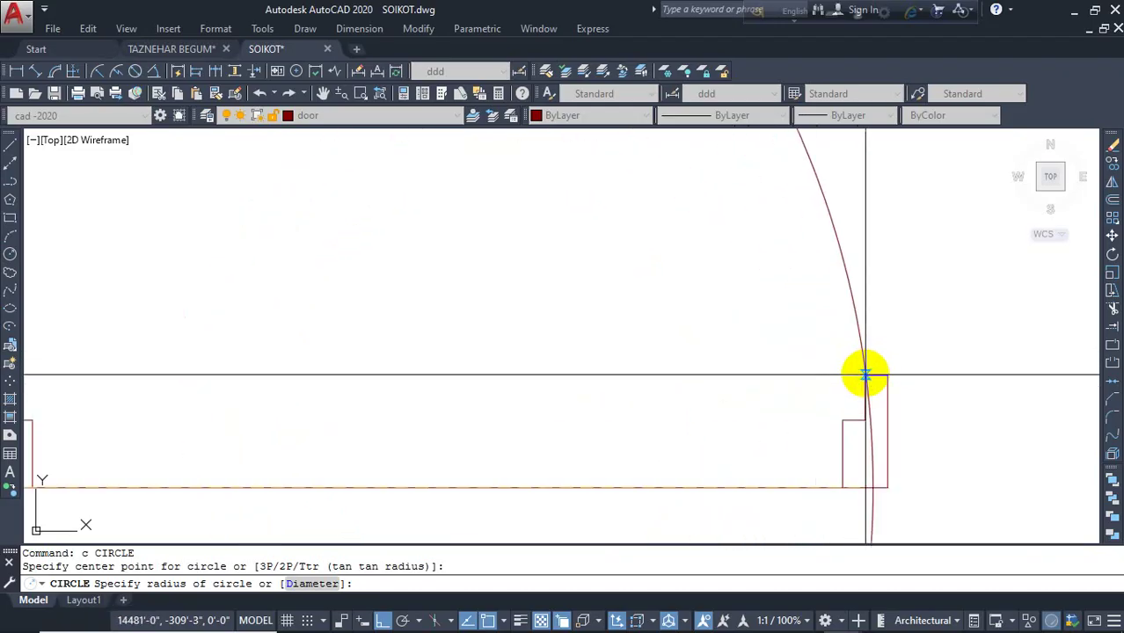
left_click(865, 370)
scroll(809, 396, "down", 3)
scroll(765, 384, "up", 2)
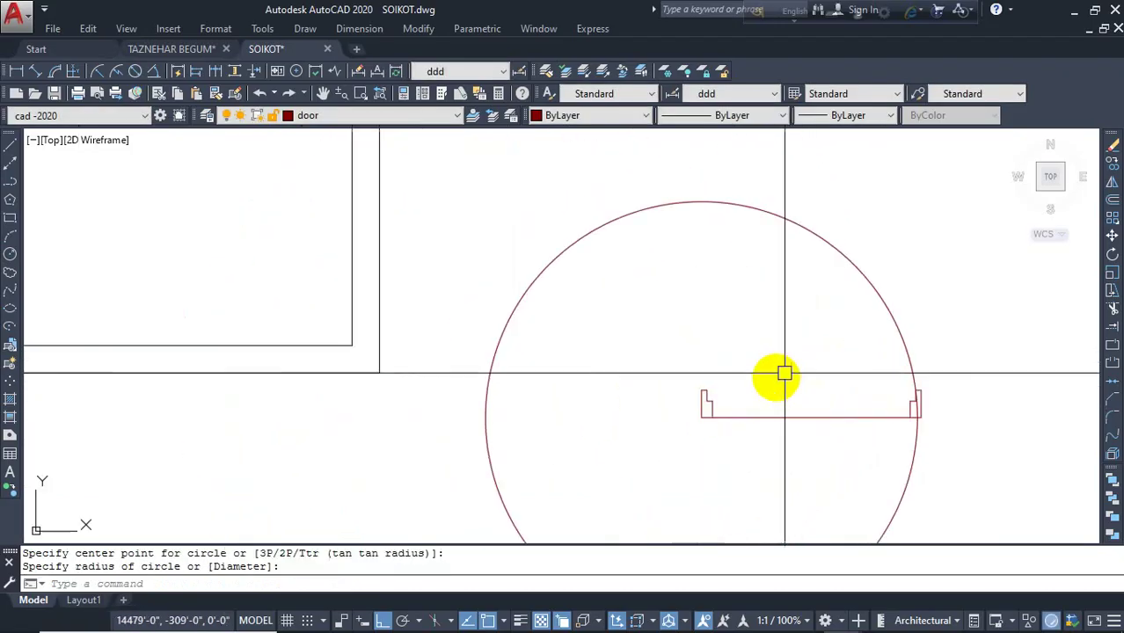
- Draw a vertical line from the left jamb's upper inner corner up past the circle
middle_click_drag(786, 372, 693, 372)
key("Escape")
type("1")
key("Return")
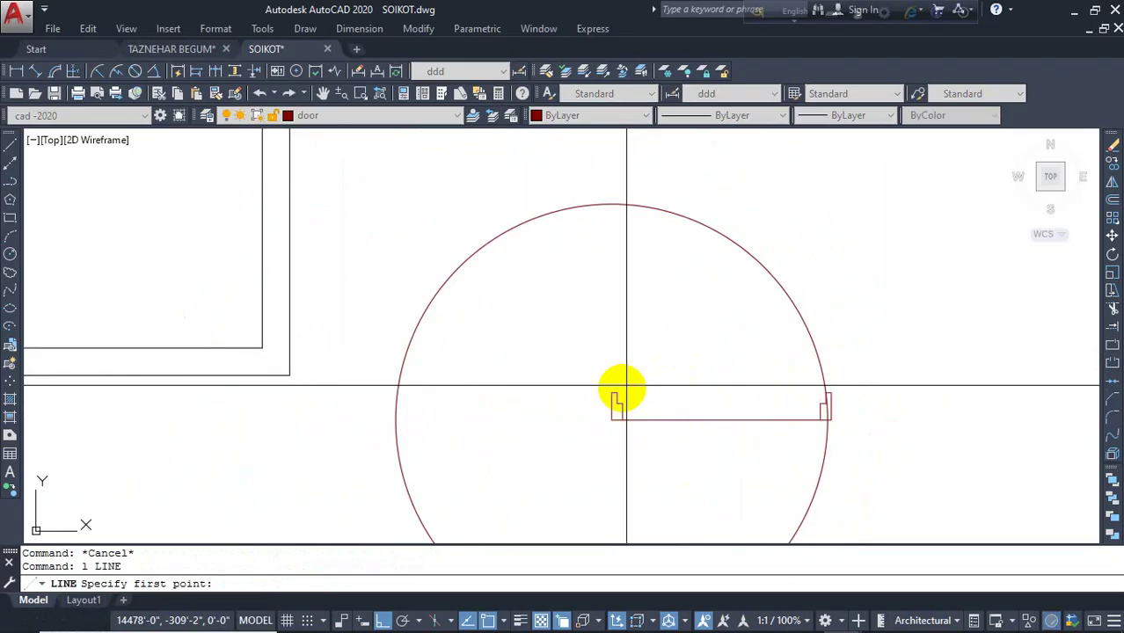
left_click(617, 396)
left_click(692, 168)
key("Escape")
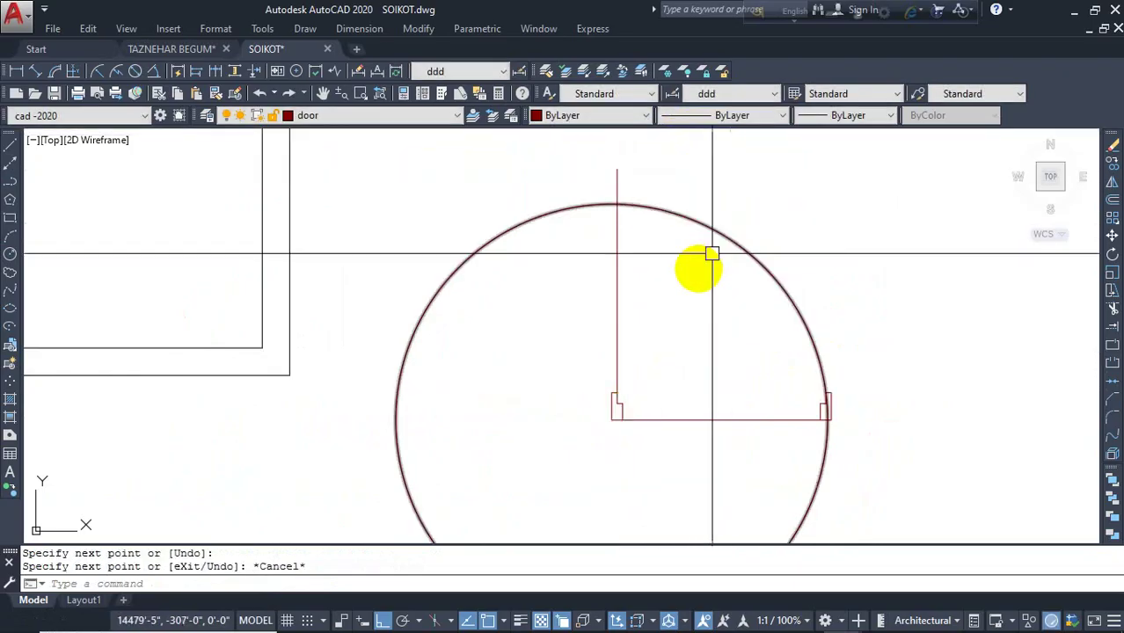
- Offset the vertical door leaf line 1" to the right
type("o")
key("Return")
type("1")
key("Return")
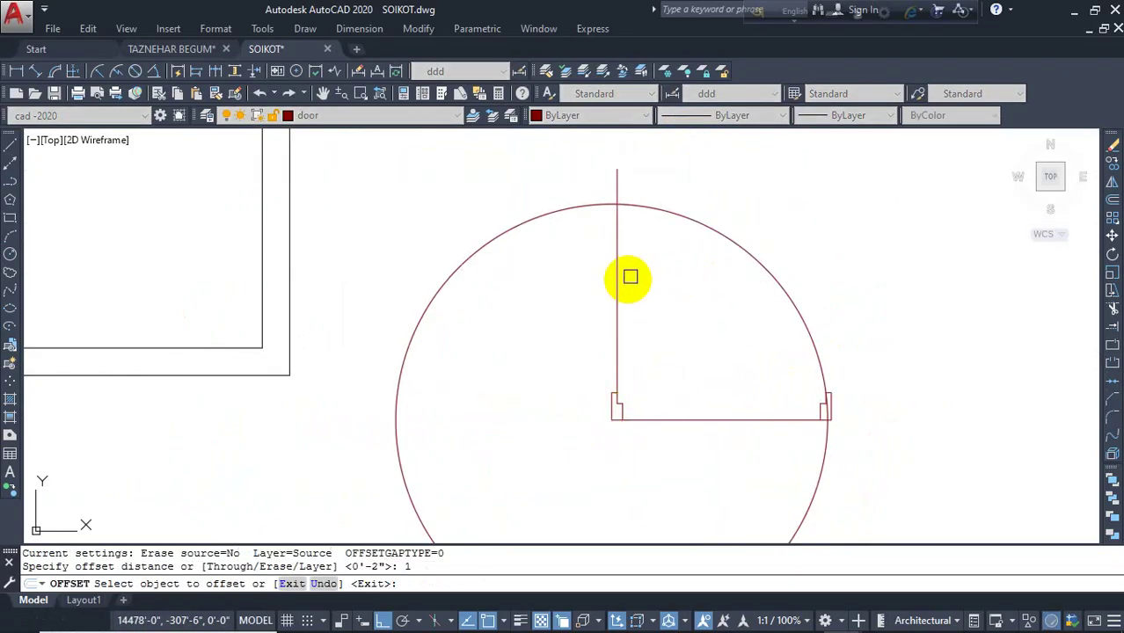
left_click(622, 294)
left_click(690, 289)
key("Return")
key("Escape")
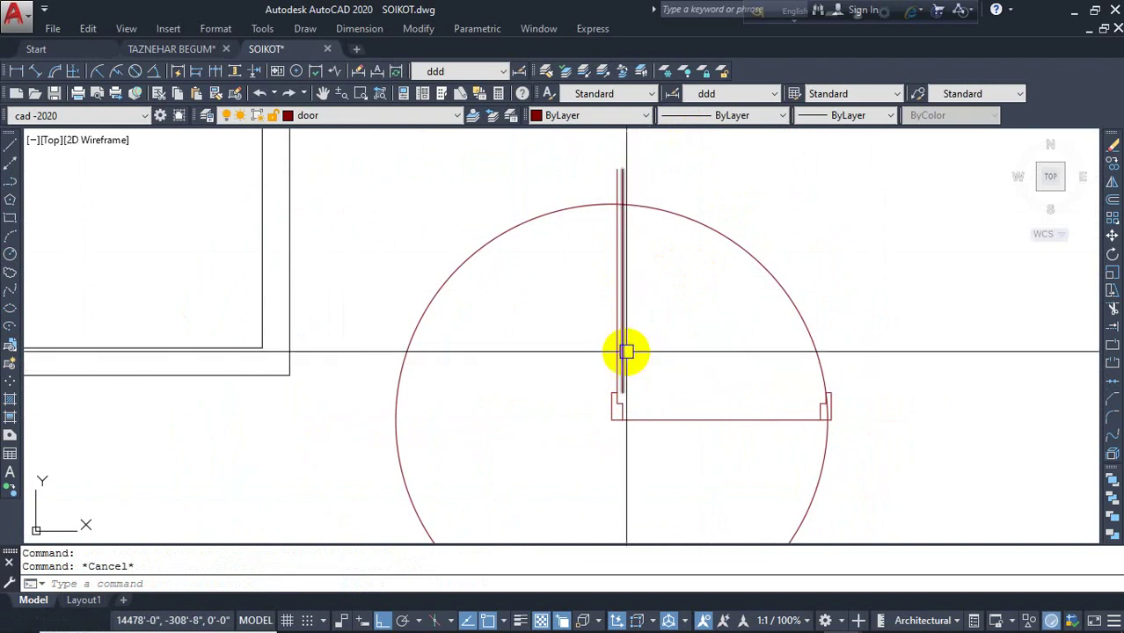
- Close the door leaf's lower end with a short line between its two vertical lines
type("1")
key("Return")
scroll(616, 373, "up", 3)
left_click(627, 451)
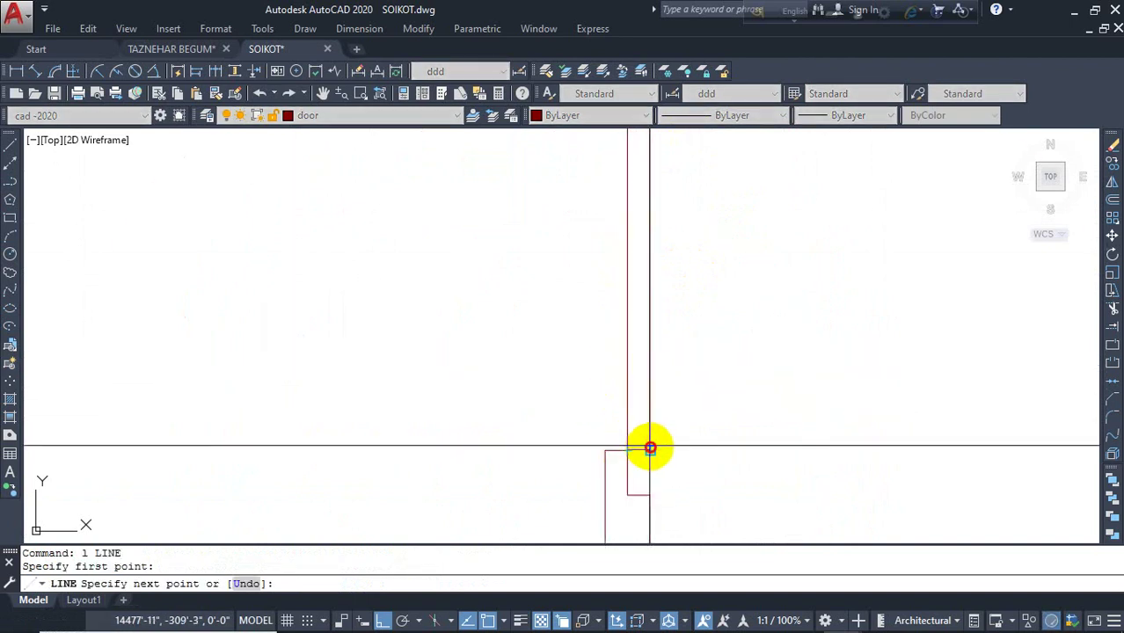
left_click(650, 449)
key("Escape")
scroll(669, 402, "down", 2)
scroll(668, 405, "down", 2)
key("Escape")
key("Escape")
- Trim the leaf lines beyond the circle, the circle outside the door swing, and the threshold line between the jambs
type("tr")
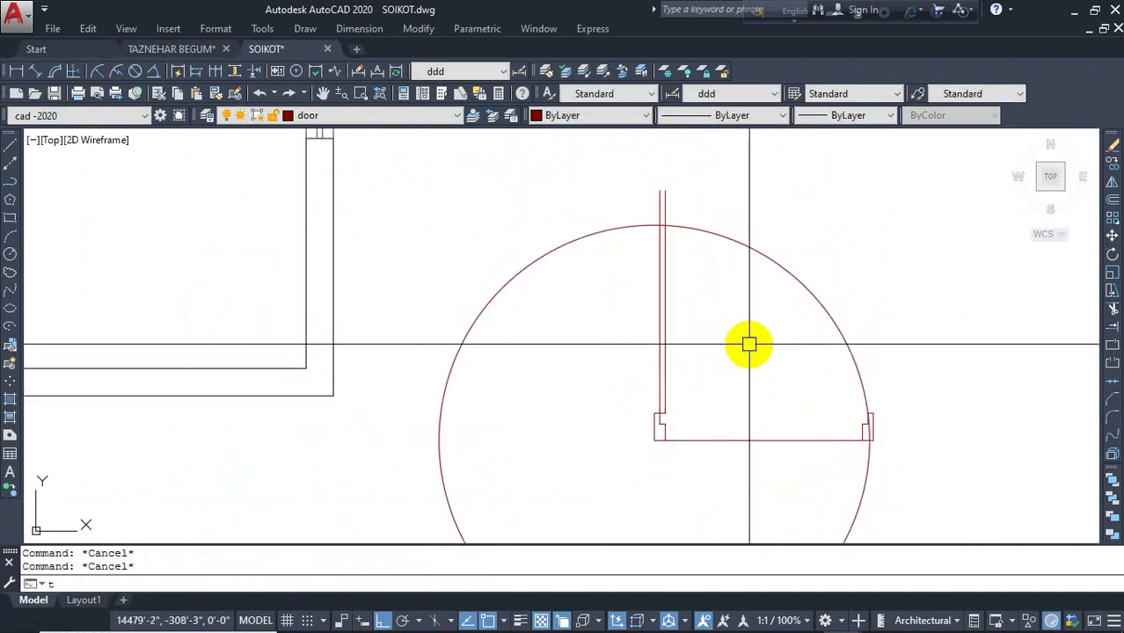
key("Return")
key("Return")
left_click(708, 203)
left_click(620, 237)
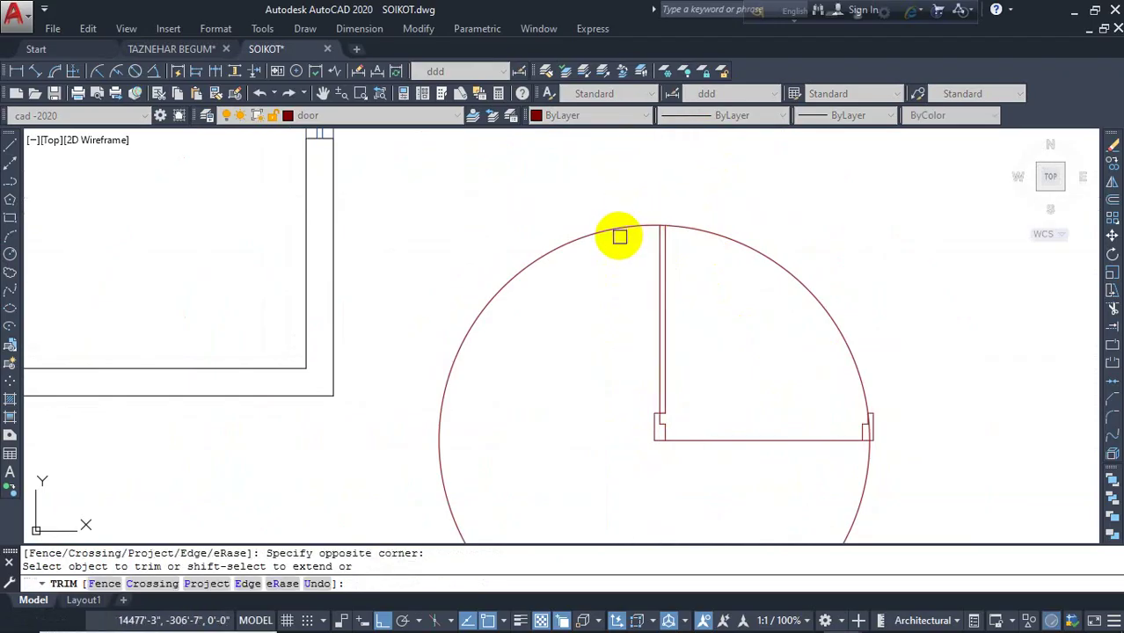
scroll(840, 436, "up", 4)
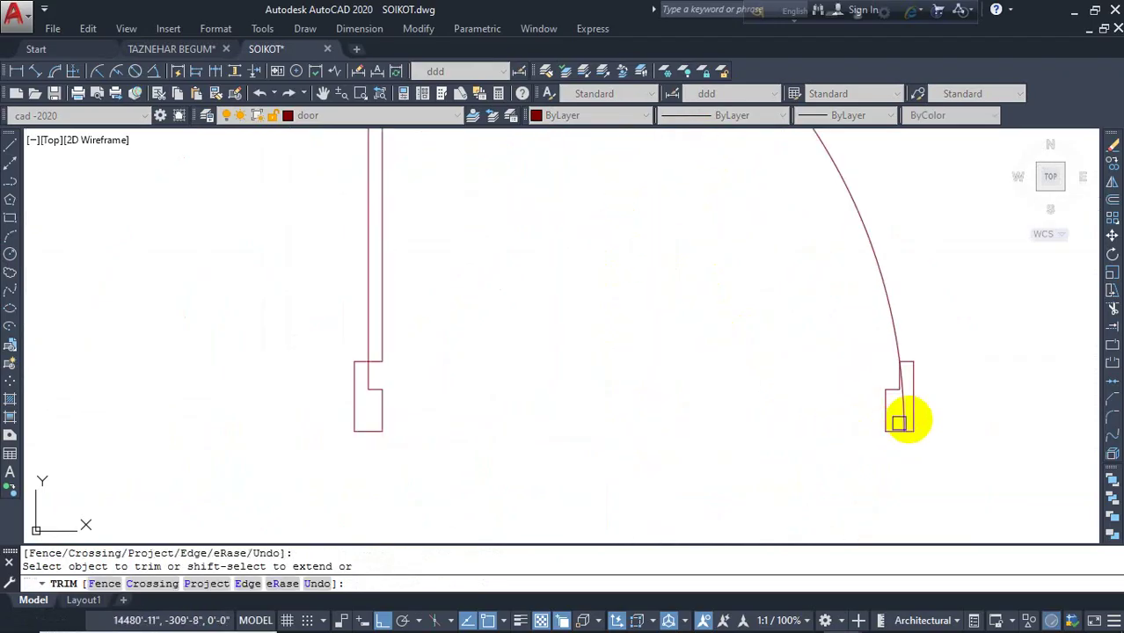
scroll(765, 429, "down", 4)
key("Escape")
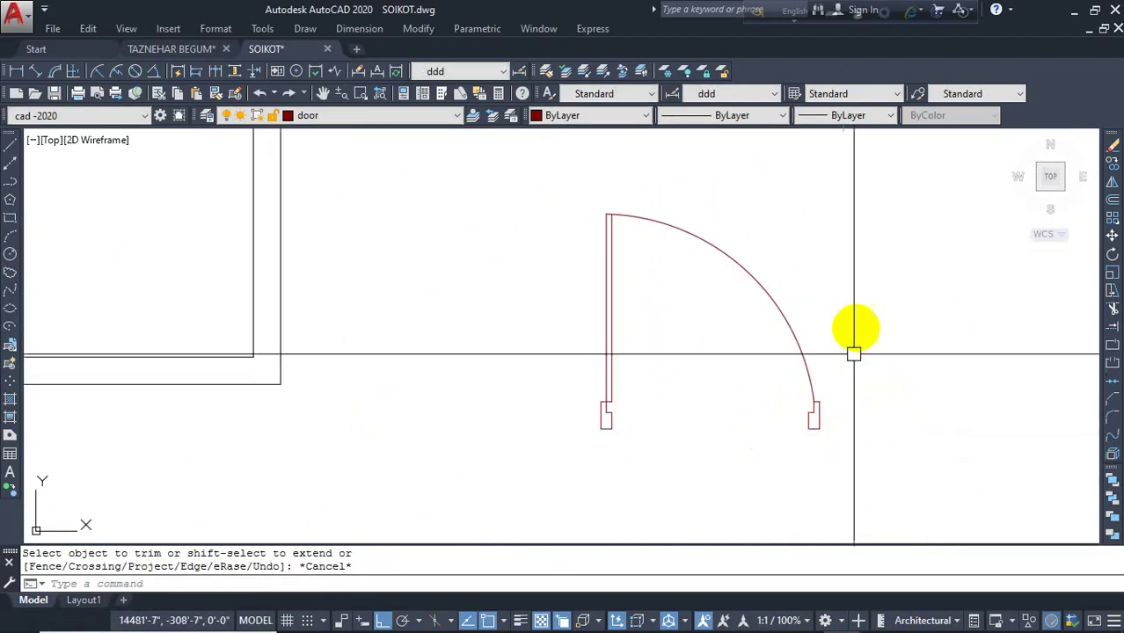
- Convert the whole door drawing, including leaf, swing arc and both jambs, into a block named wef
left_click(841, 186)
left_click(531, 495)
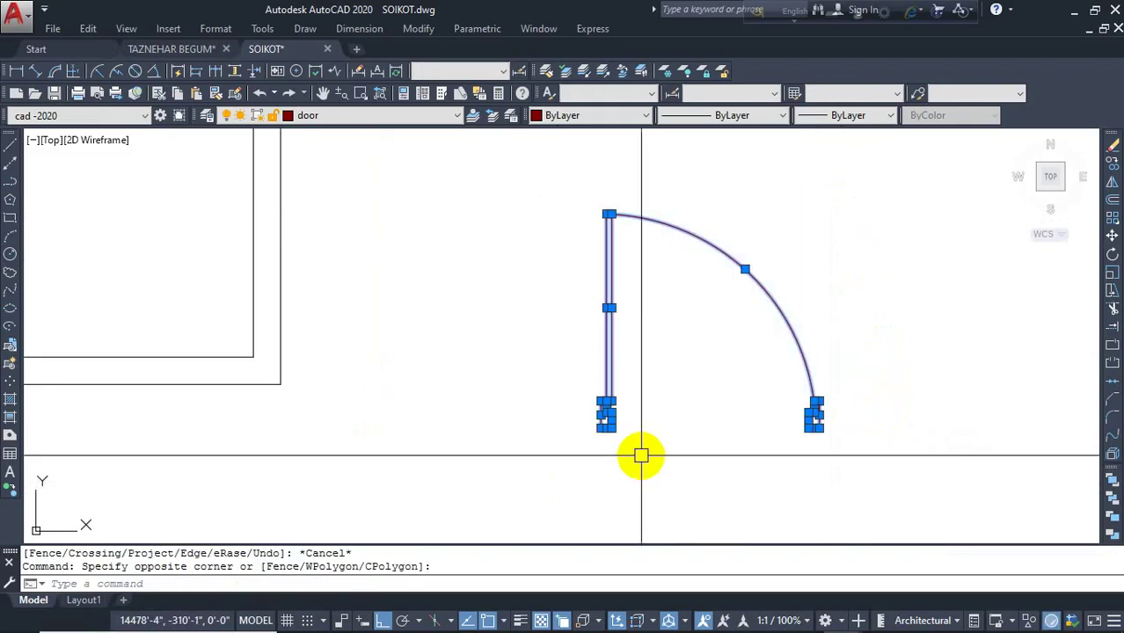
type("b")
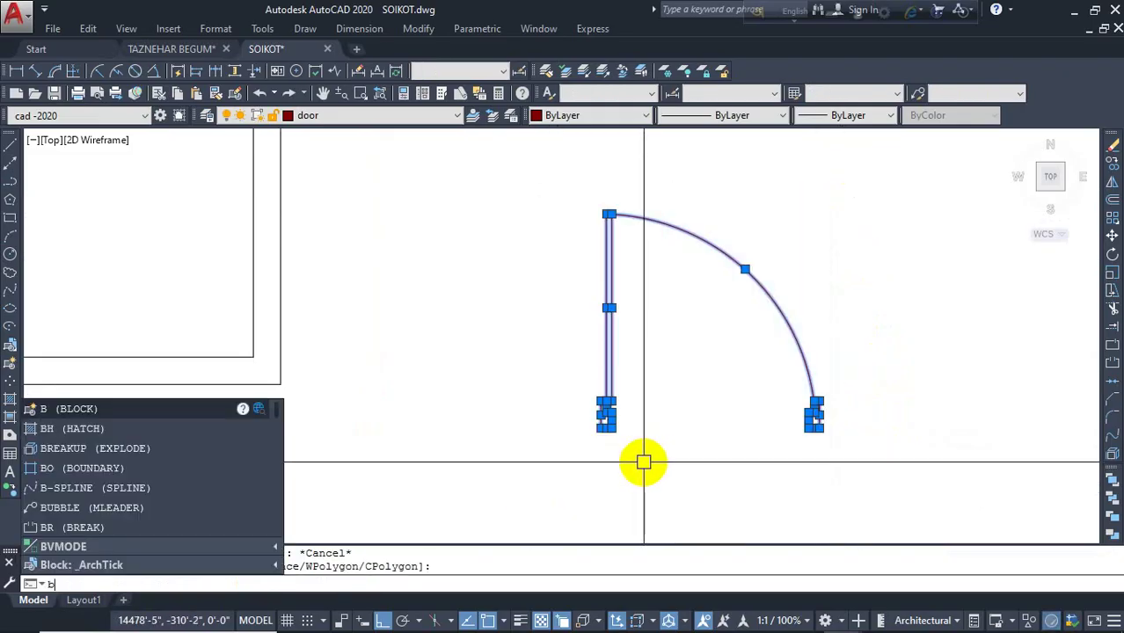
key("Return")
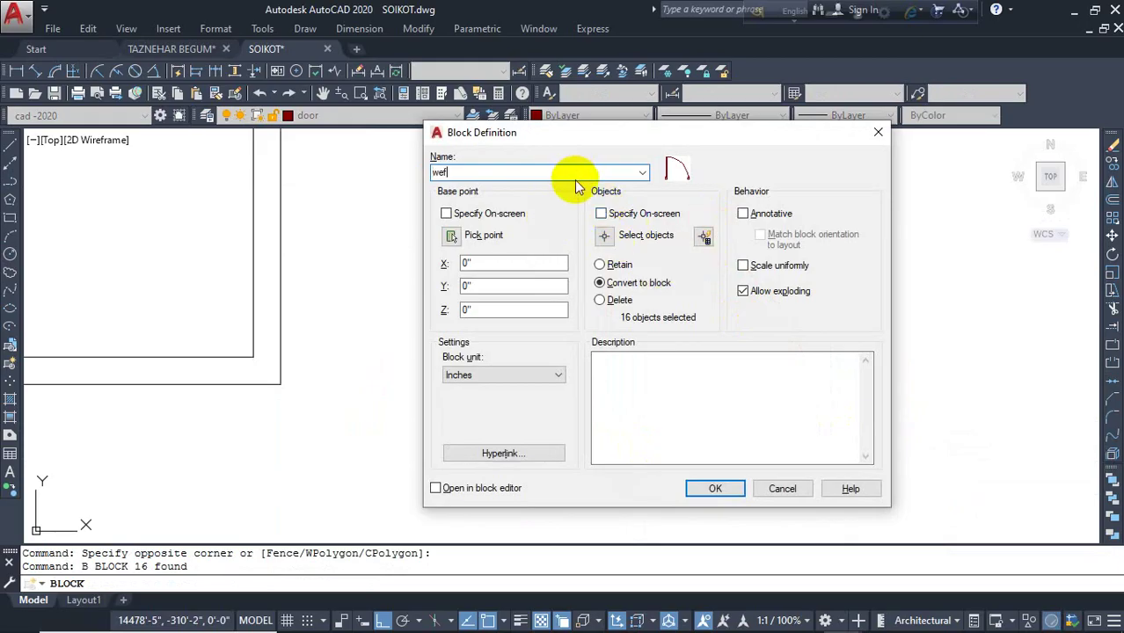
left_click(715, 490)
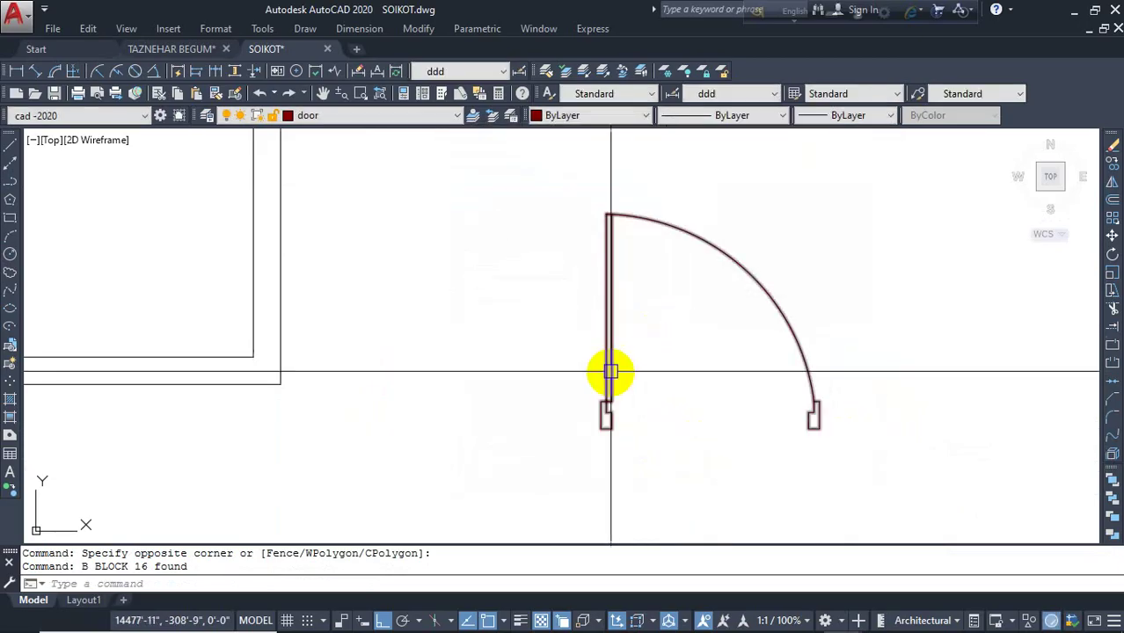
- Move the door block by its left jamb's lower outer corner to the opening's lower-left wall corner
scroll(698, 359, "down", 5)
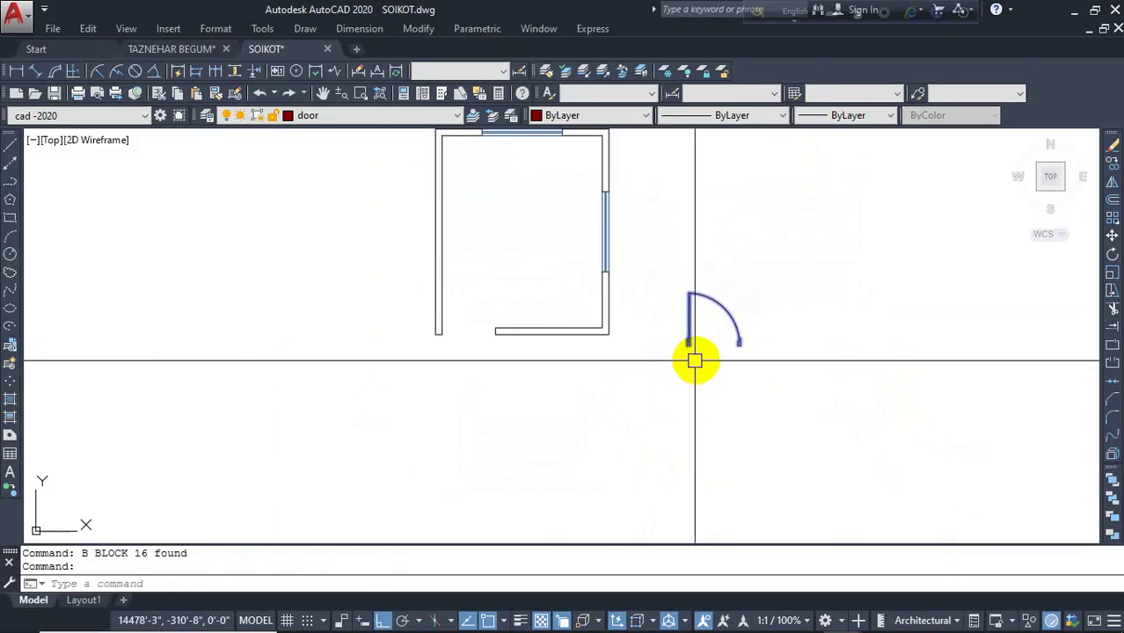
type("m")
key("Return")
scroll(695, 357, "up", 5)
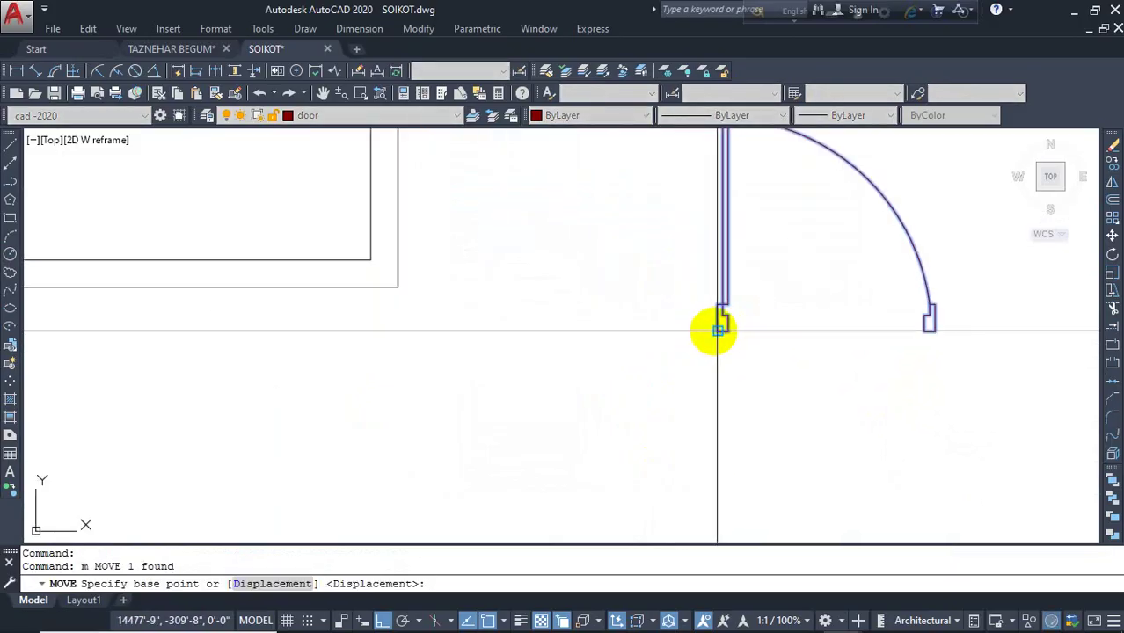
left_click(720, 323)
scroll(745, 307, "down", 5)
scroll(616, 313, "up", 5)
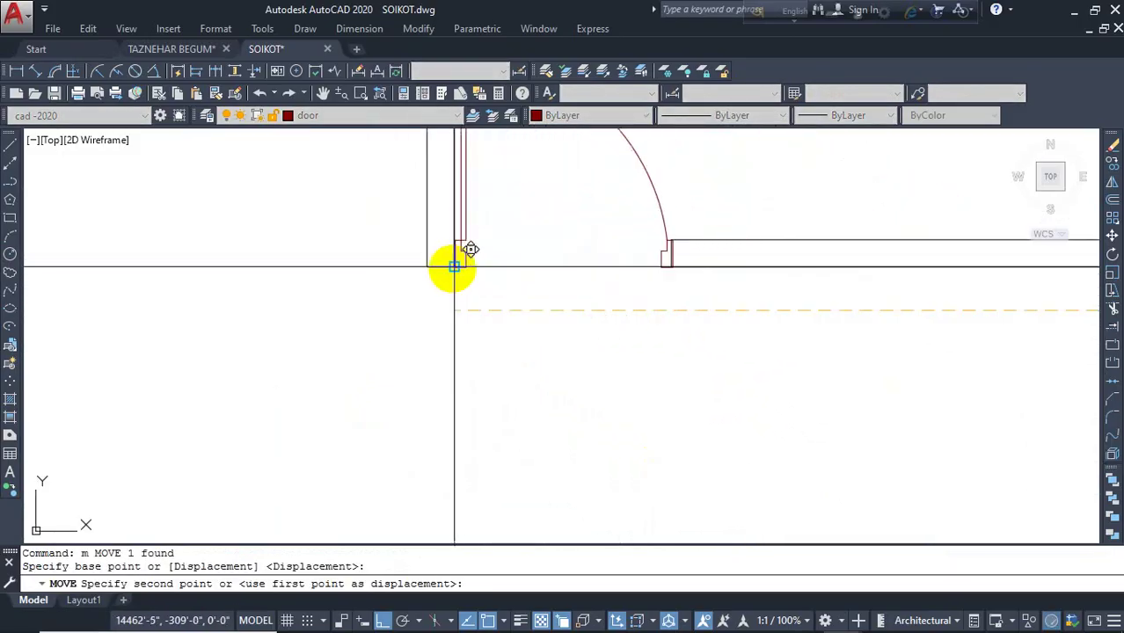
left_click(451, 264)
scroll(567, 333, "down", 5)
scroll(647, 336, "up", 2)
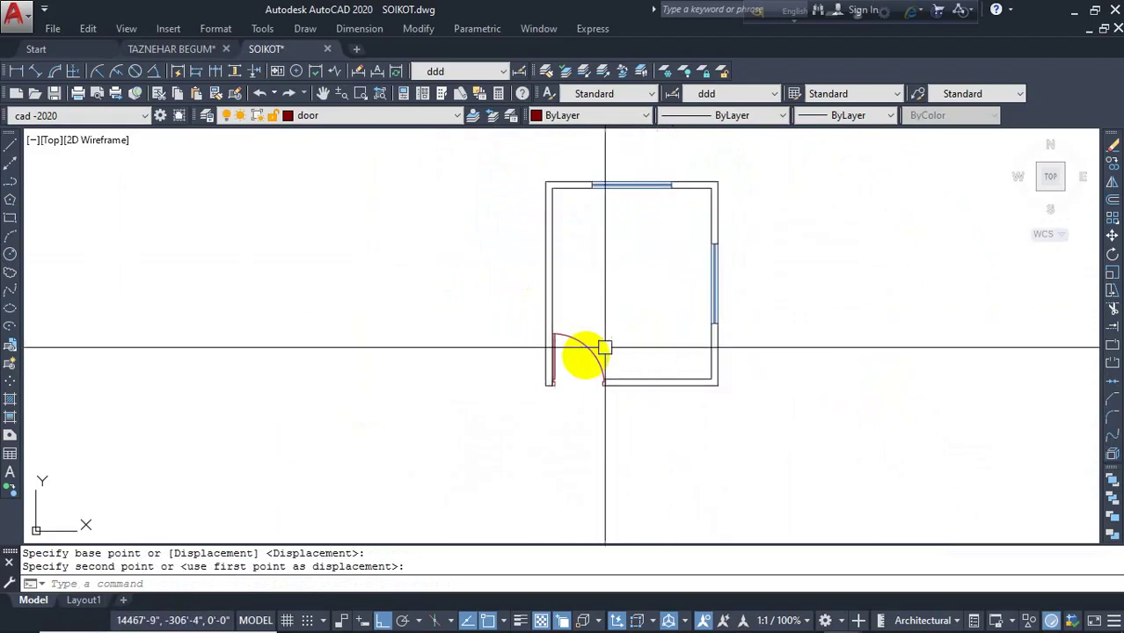
key("Escape")
key("Escape")
middle_click_drag(653, 353, 595, 358)
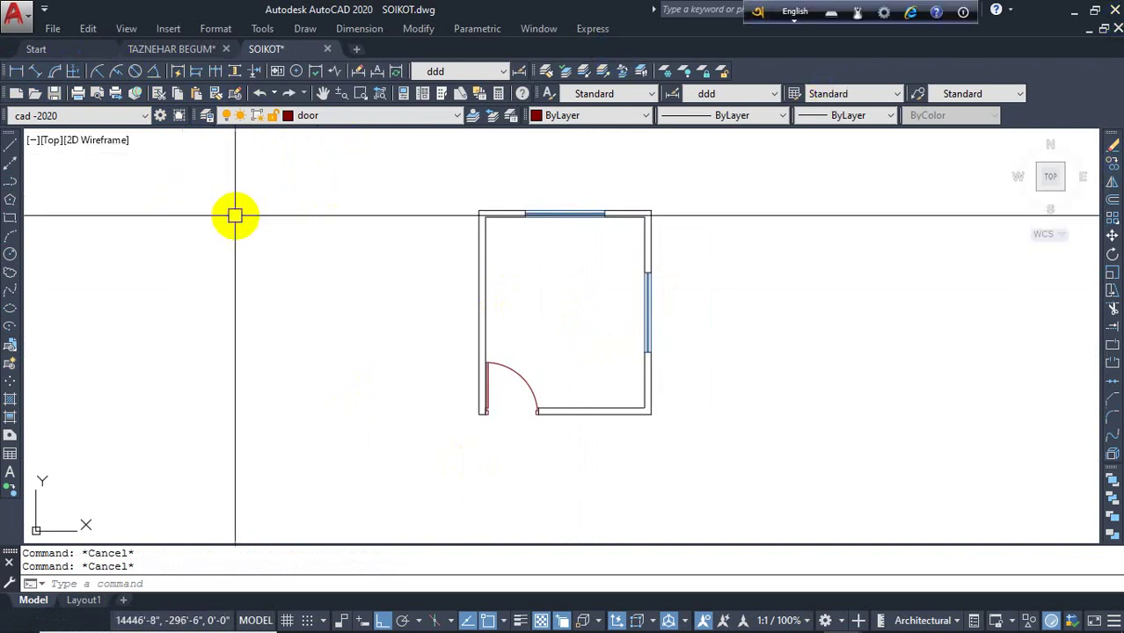
- Add a linear dimension for the room's interior width, placed across the upper part of the room
left_click(352, 28)
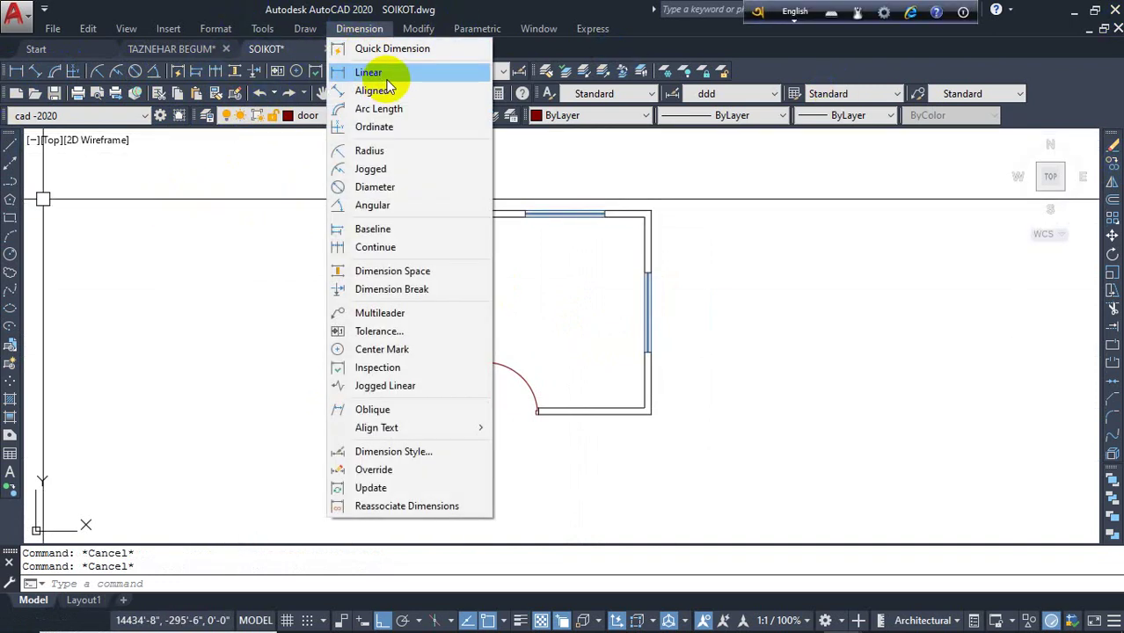
left_click(387, 79)
scroll(466, 269, "up", 2)
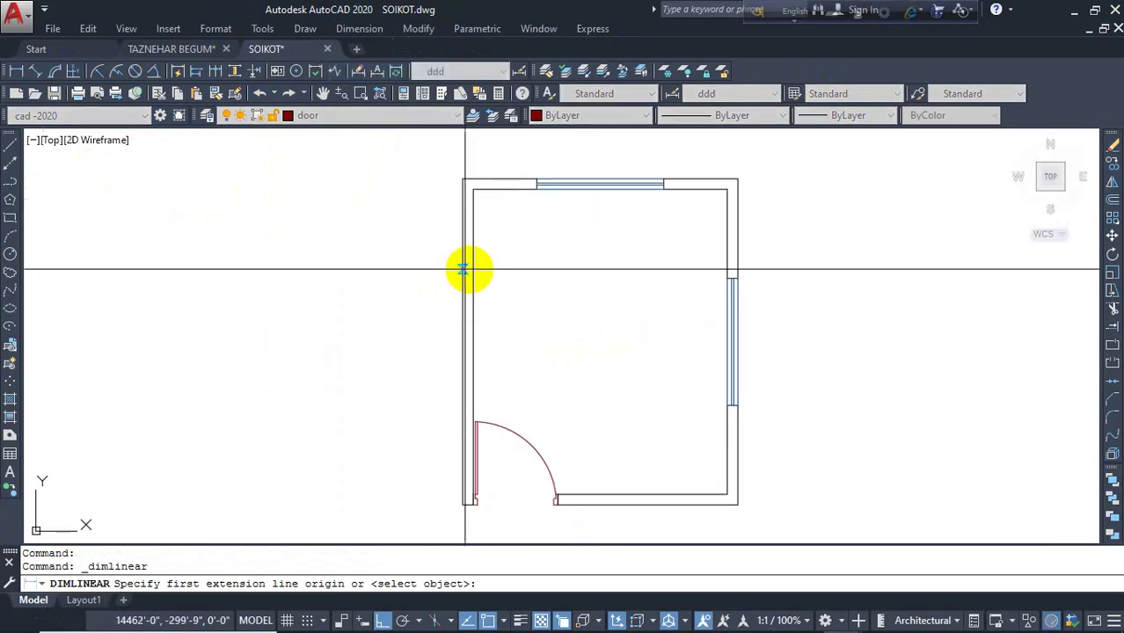
left_click(464, 268)
left_click(726, 266)
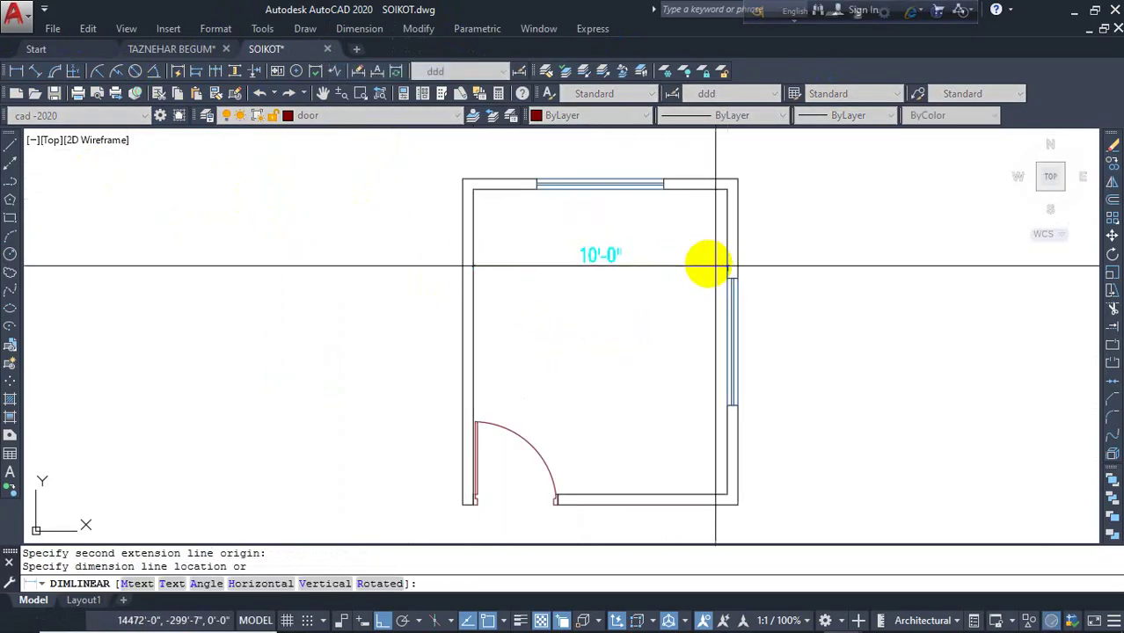
left_click(710, 259)
- Add a linear dimension for the room's interior height, placed inside near the right wall
key("Return")
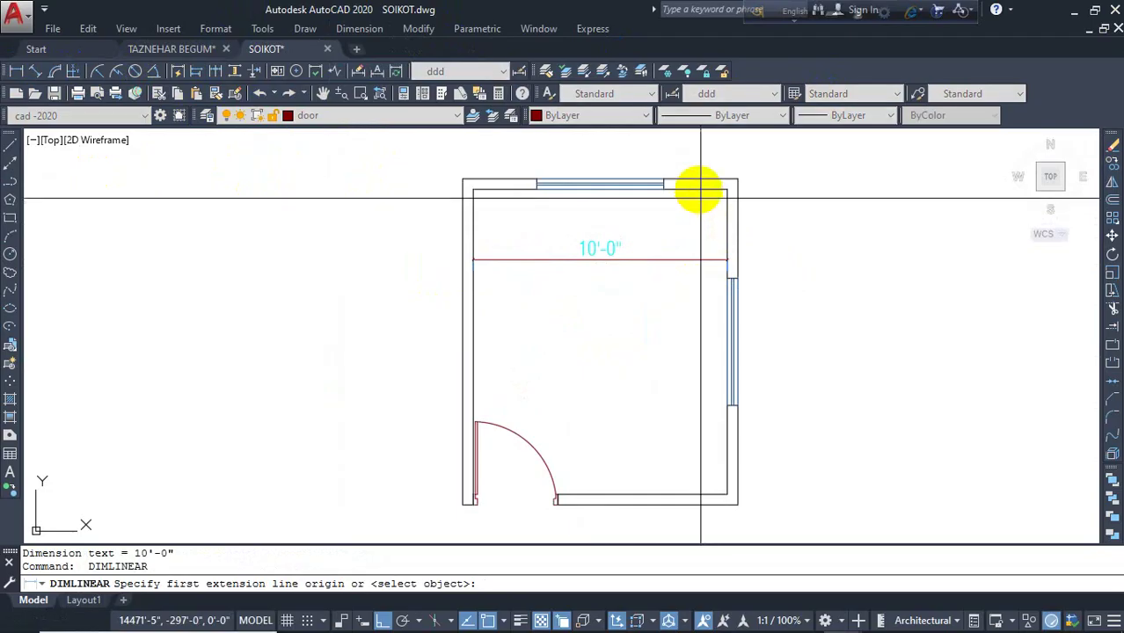
left_click(695, 189)
left_click(695, 496)
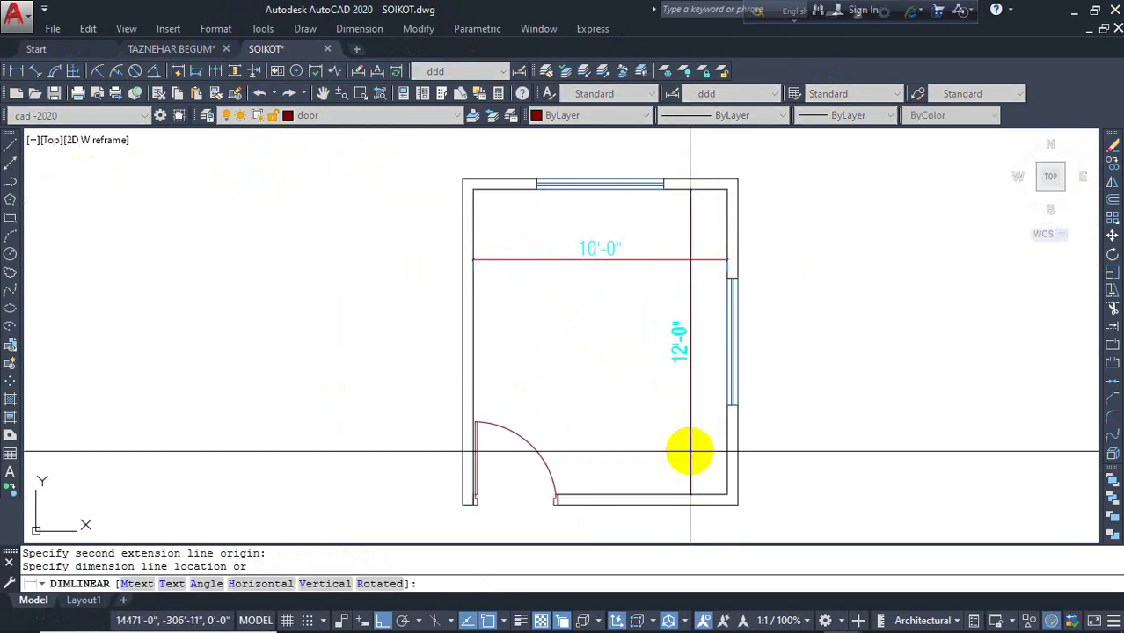
left_click(690, 452)
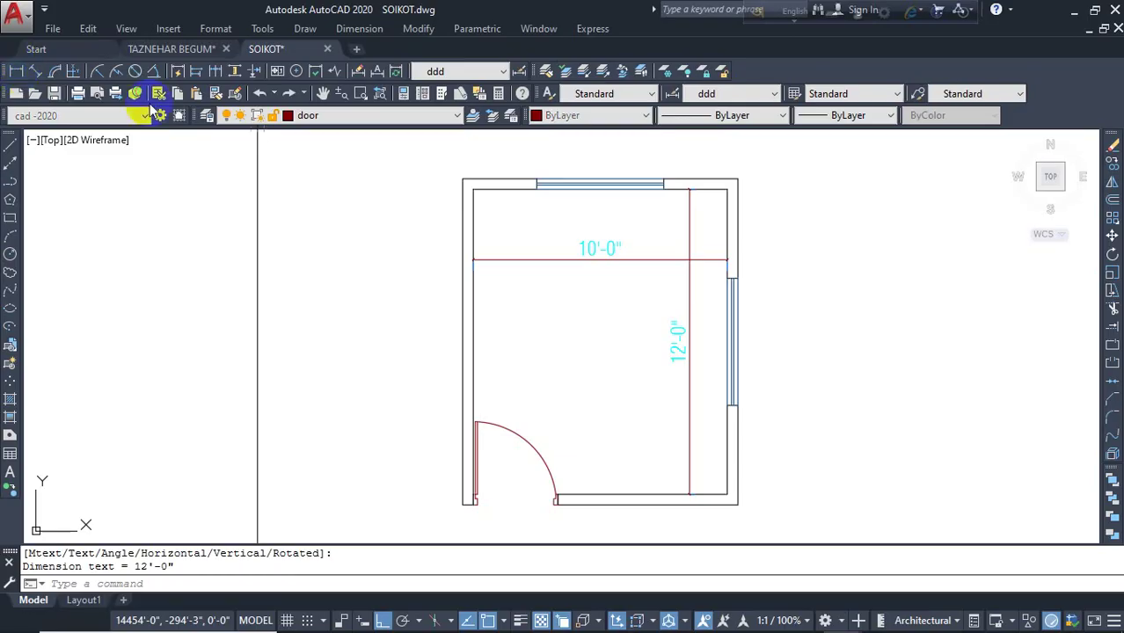
- Add a linear dimension for the overall outer width, placed just above the top wall
key("Return")
left_click(463, 180)
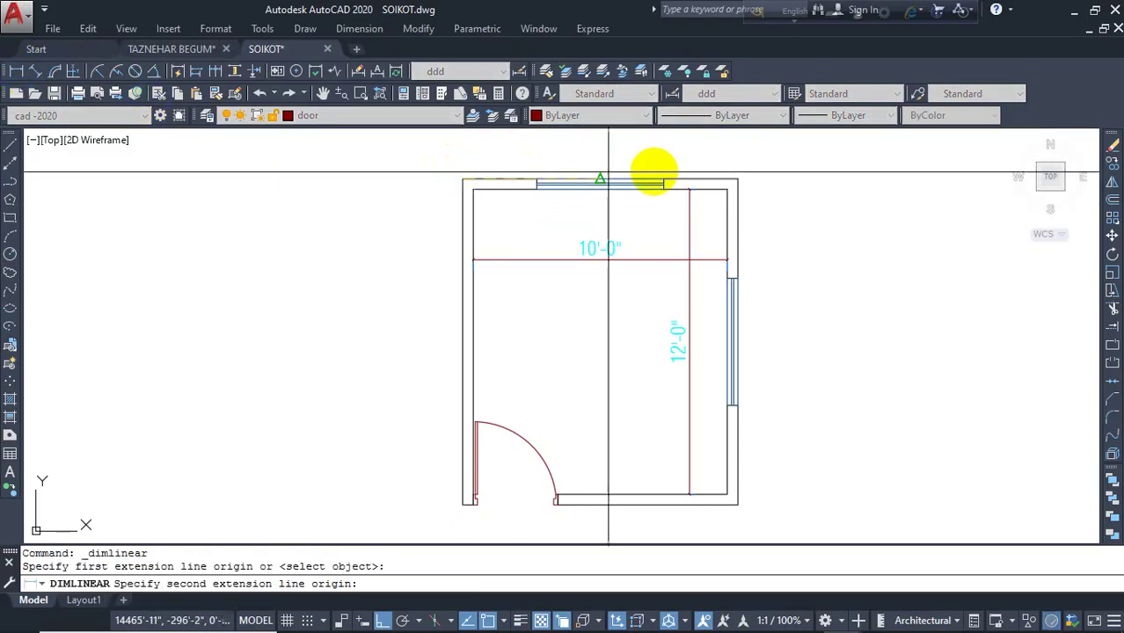
left_click(737, 180)
left_click(725, 160)
- Add a linear dimension for the overall outer height, placed just outside the right wall
key("Return")
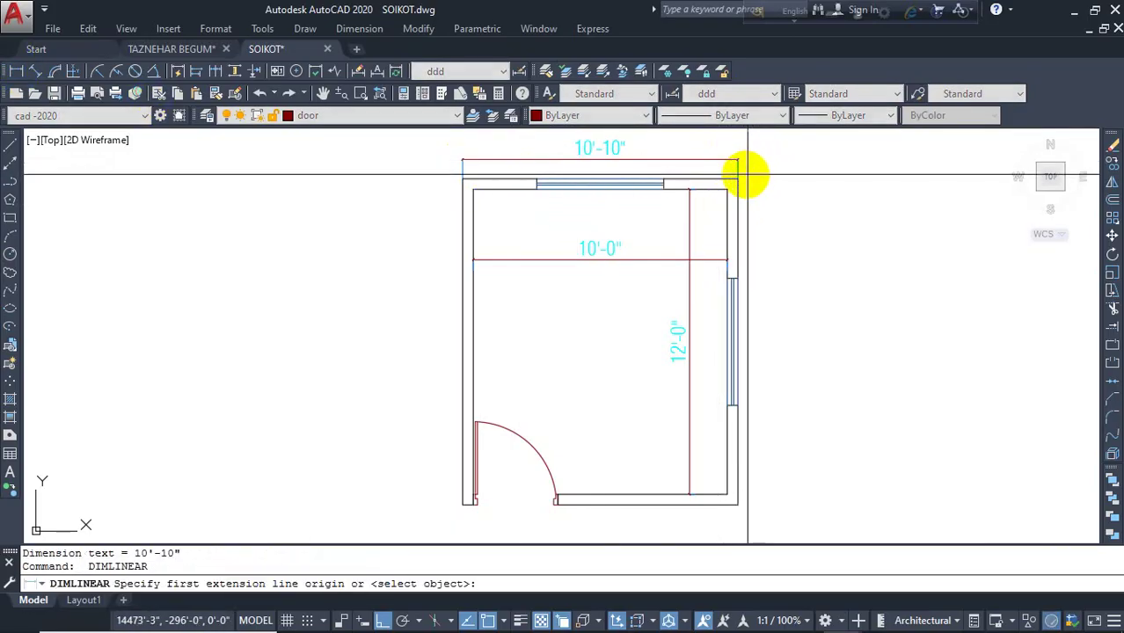
left_click(737, 180)
left_click(739, 504)
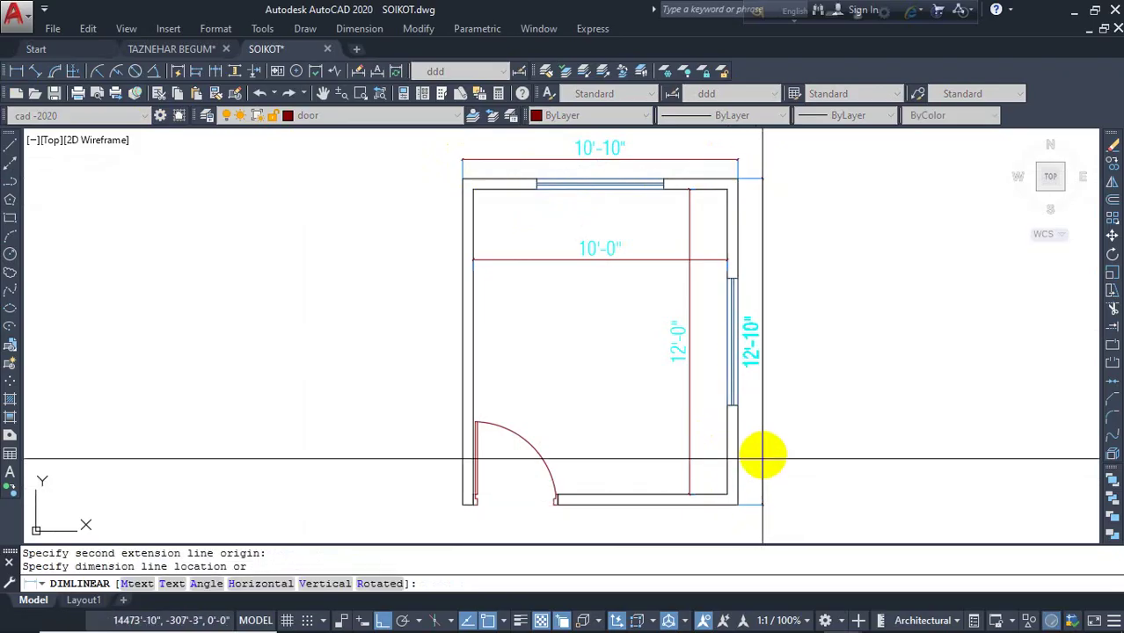
left_click(766, 439)
key("Escape")
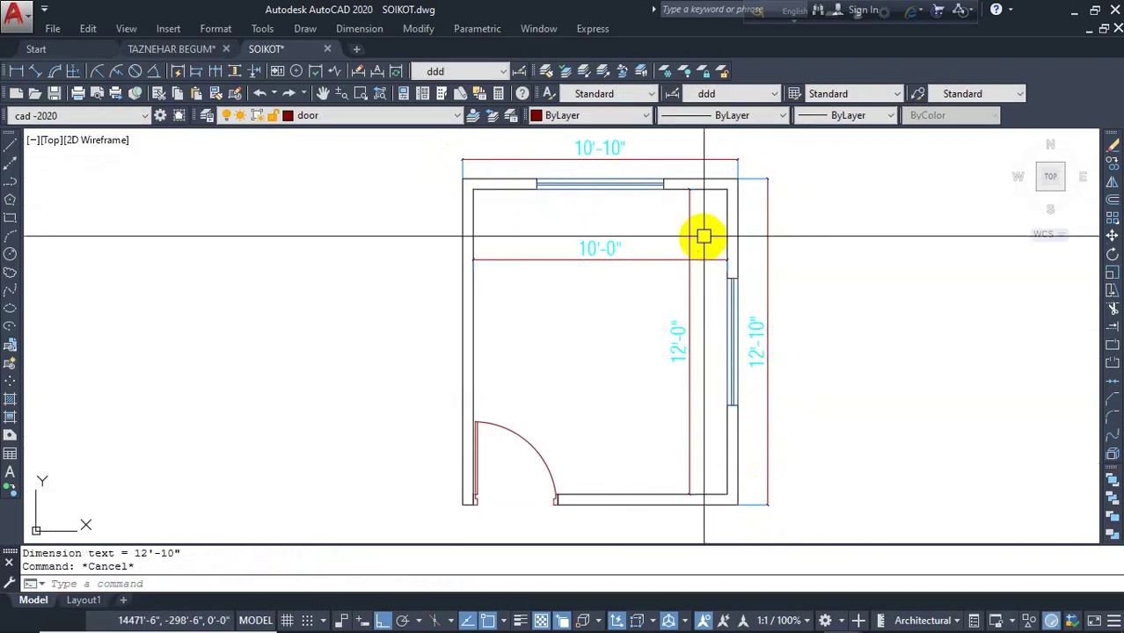
left_click(704, 235)
left_click(636, 301)
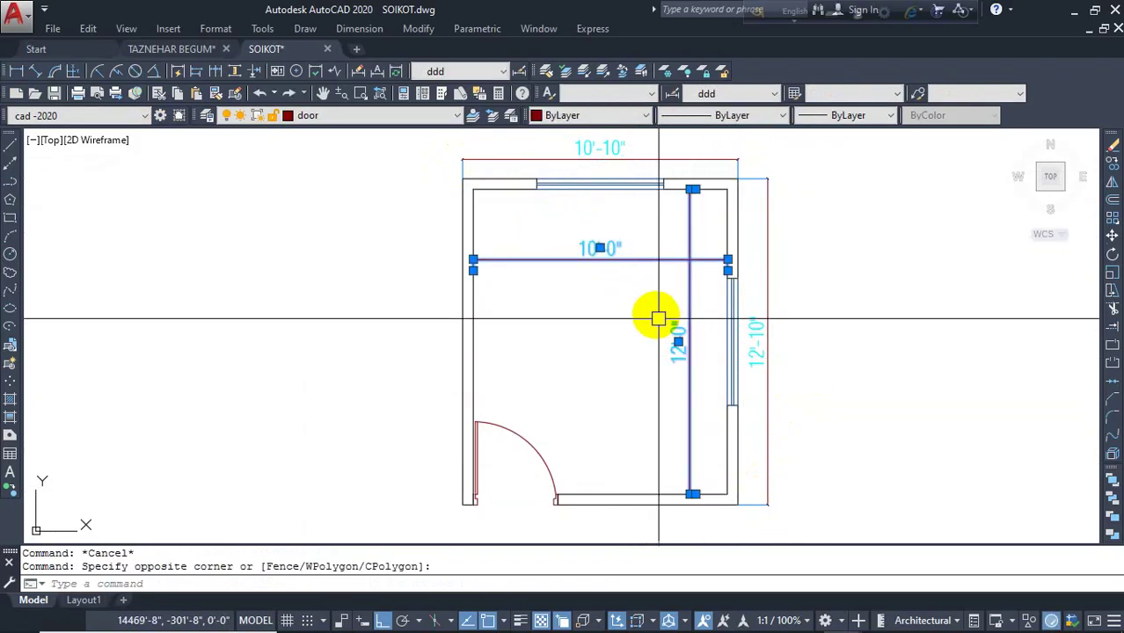
key("Escape")
key("Escape")
- Place a multiline text box in the middle of the room and enter BED ROOM as its first line
middle_click_drag(640, 328, 558, 343)
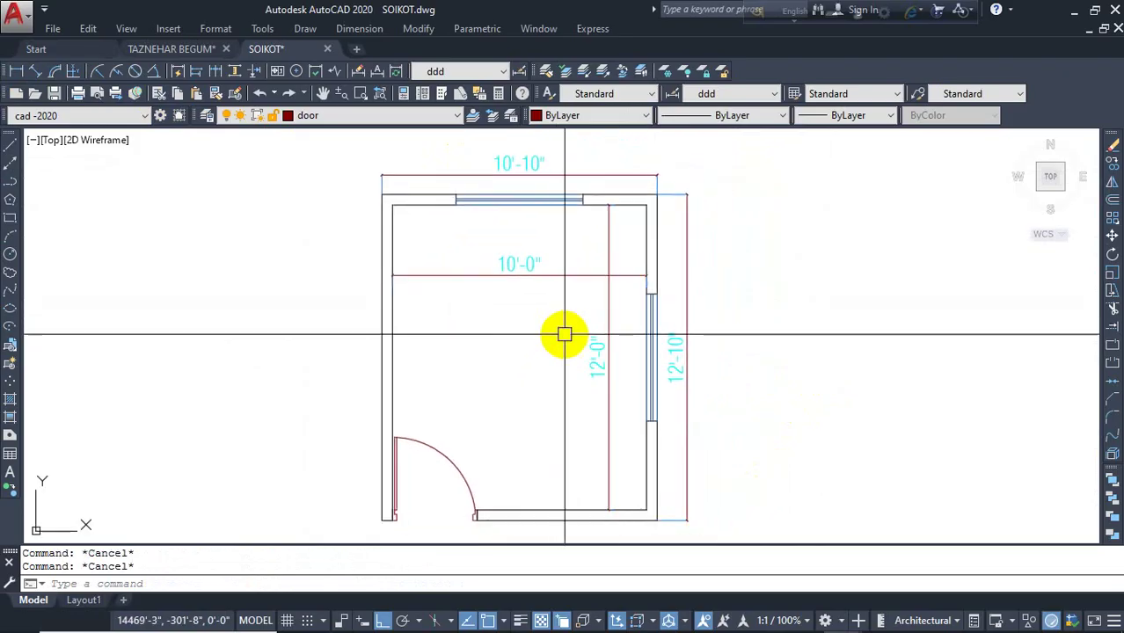
type("m")
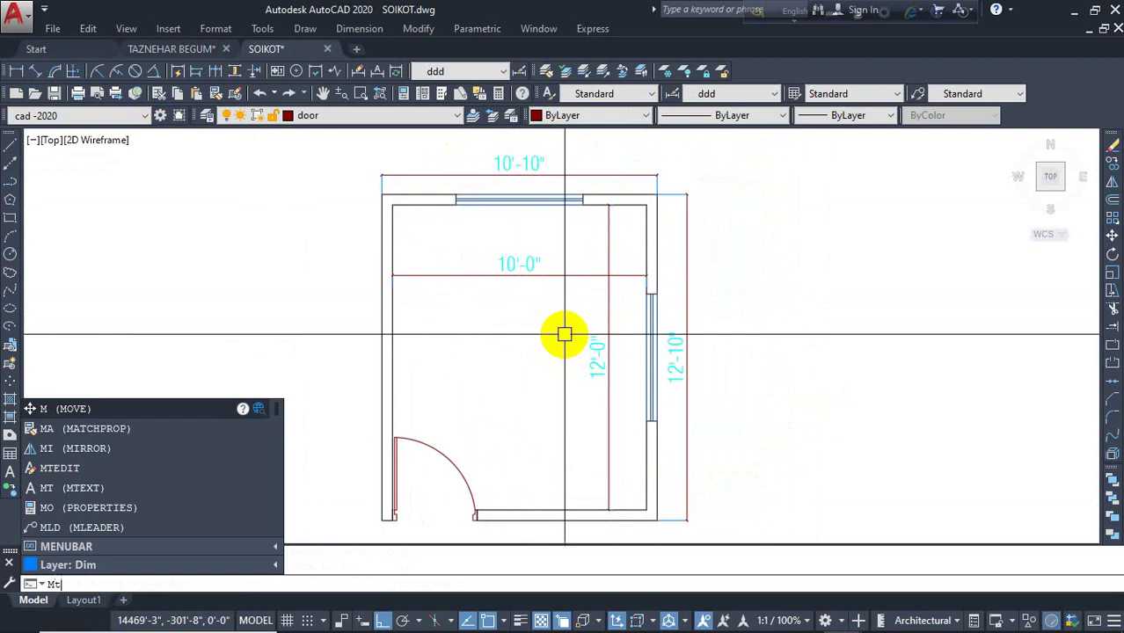
type("t")
key("Return")
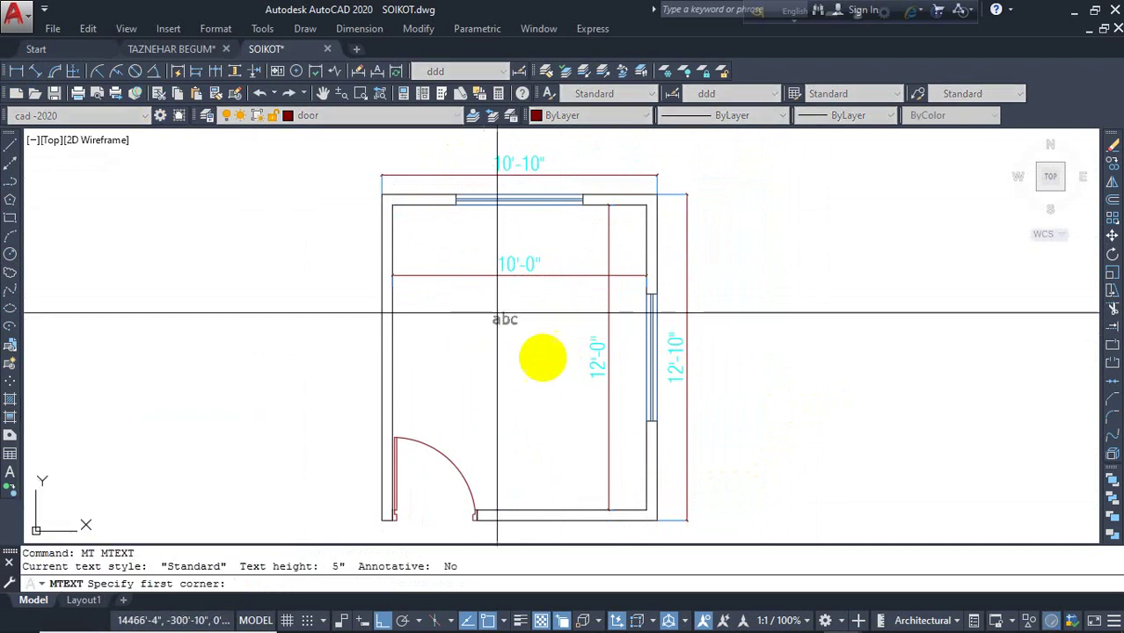
left_click(502, 318)
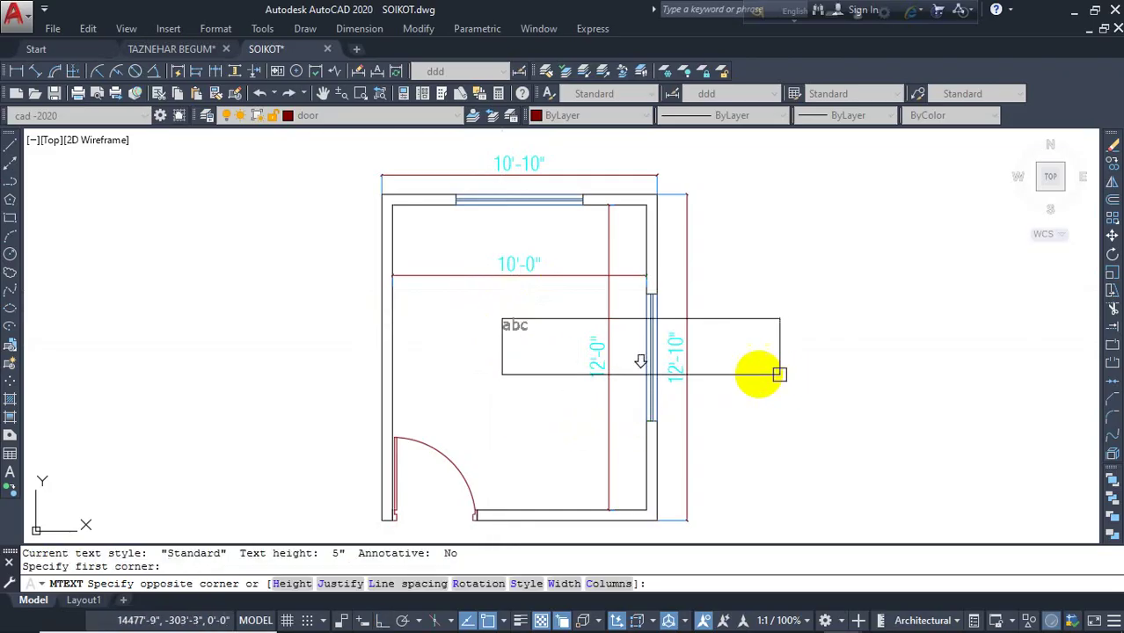
left_click(579, 354)
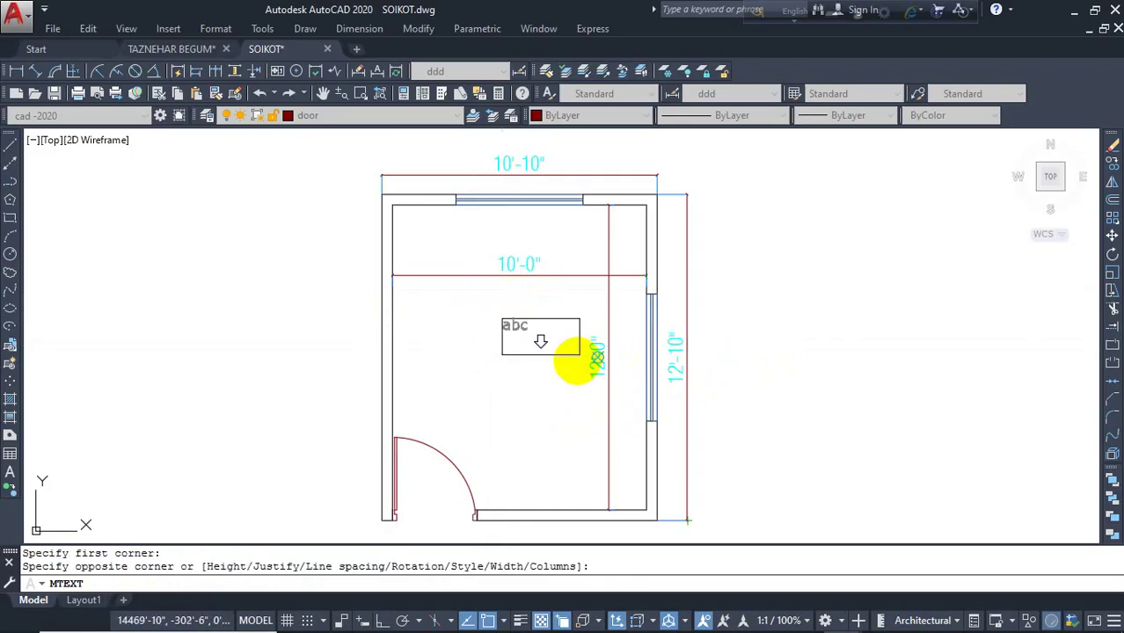
scroll(553, 331, "up", 2)
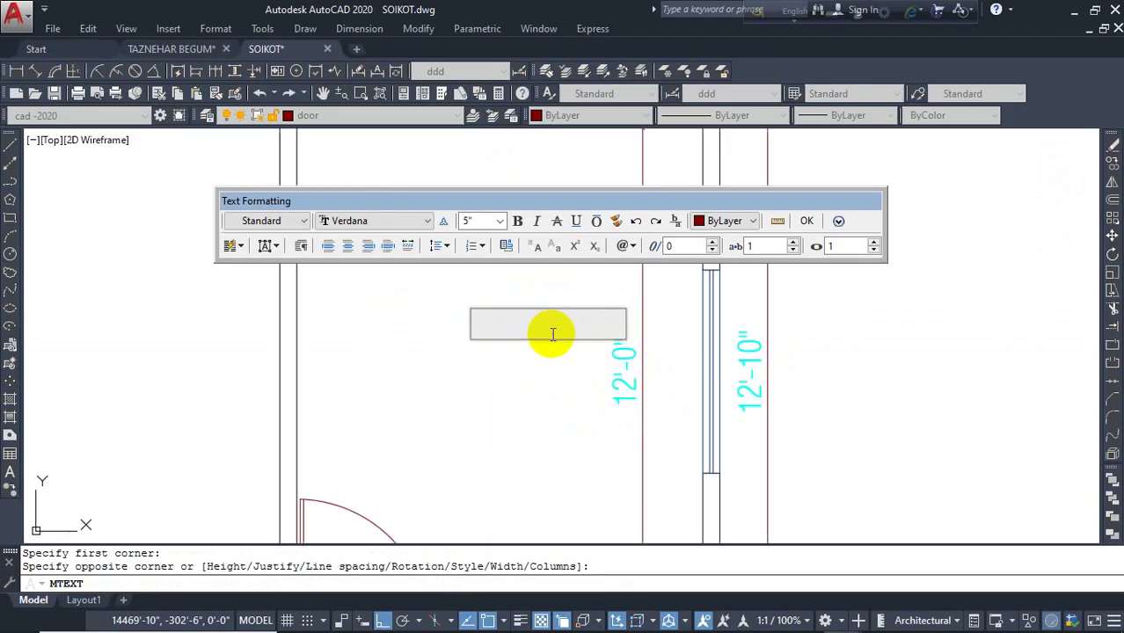
type("BED ROOM")
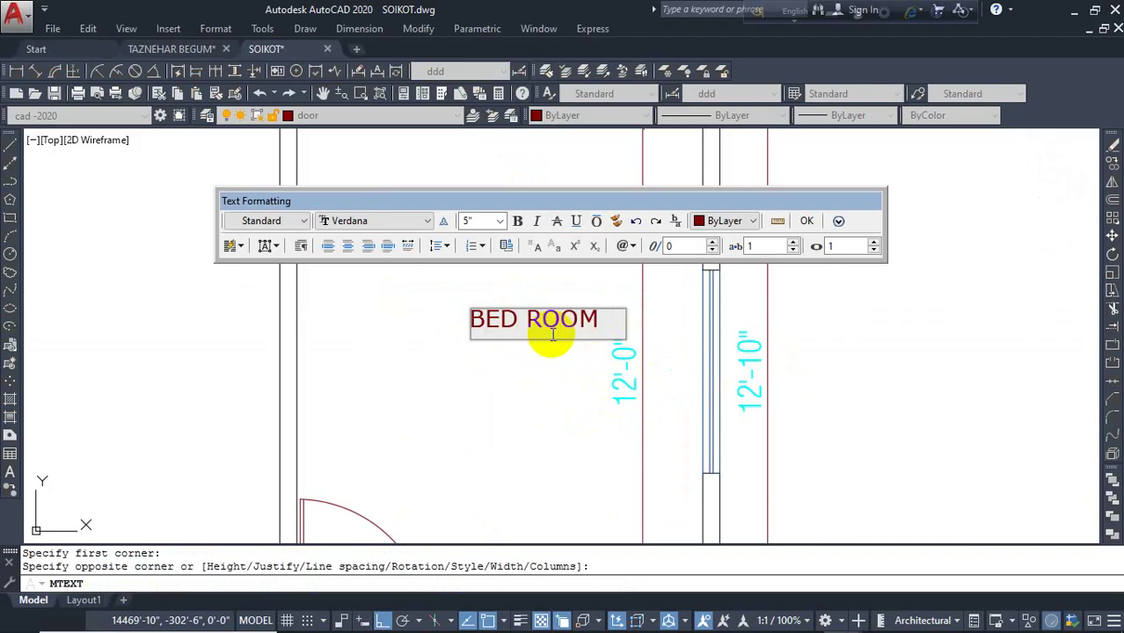
- Add a second line reading 10'-0"X12'-0" to the room label
key("Return")
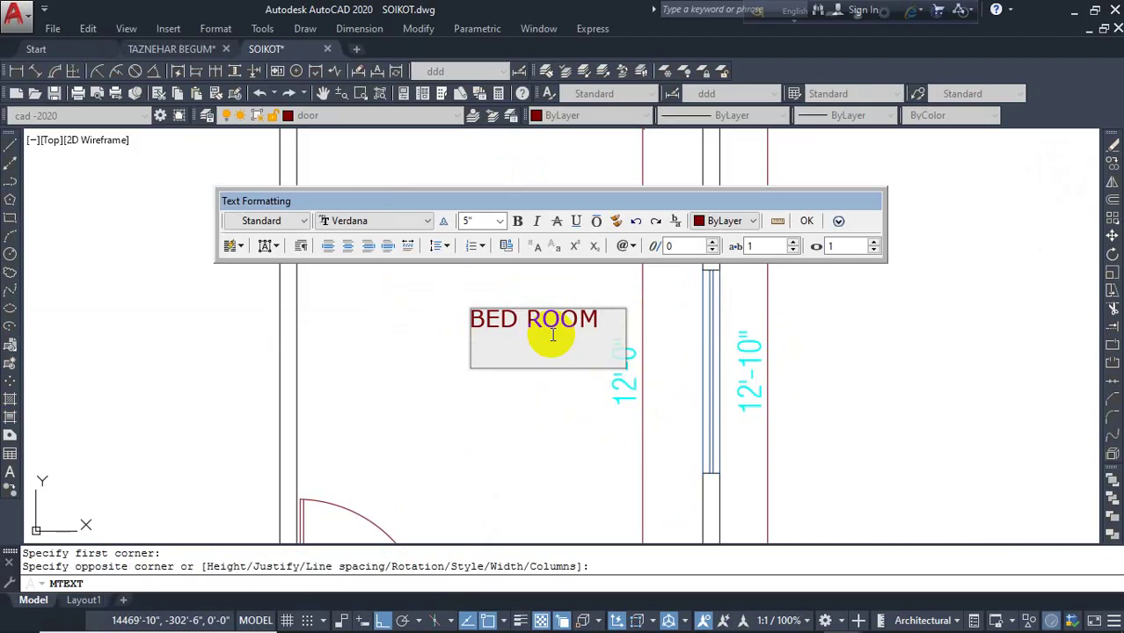
scroll(466, 373, "down", 2)
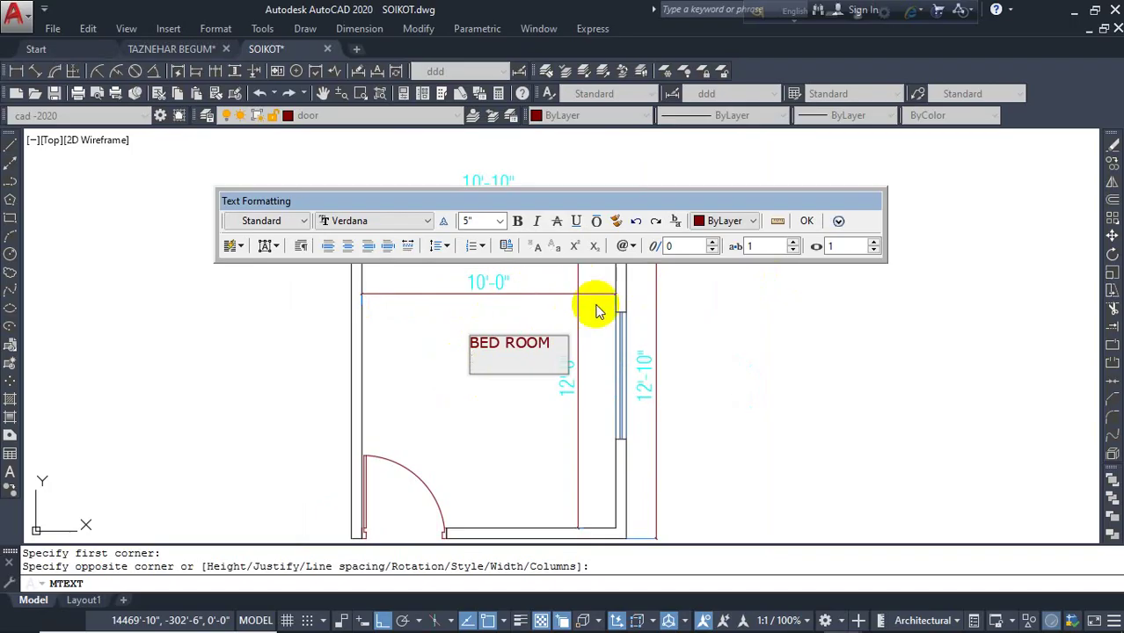
scroll(520, 309, "up", 3)
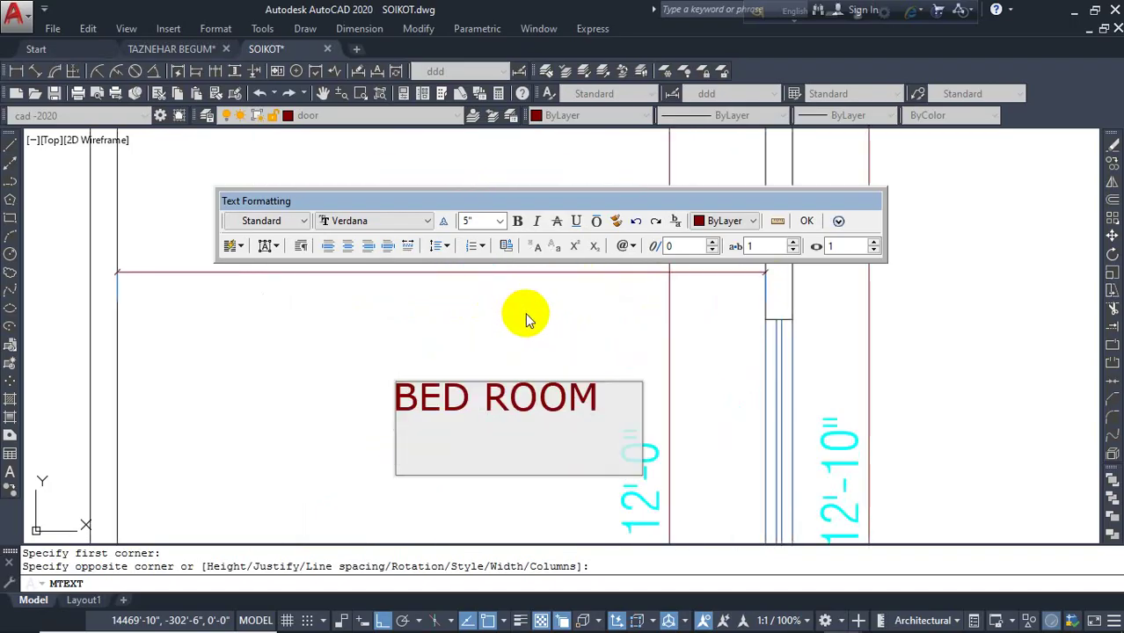
type("10'")
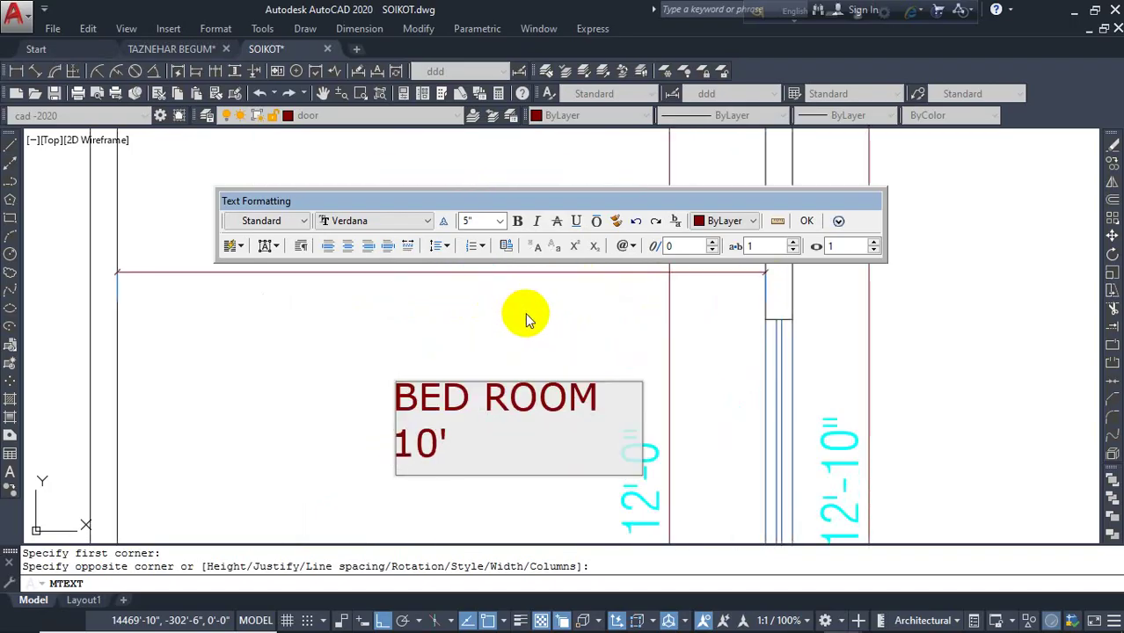
type("-0\"")
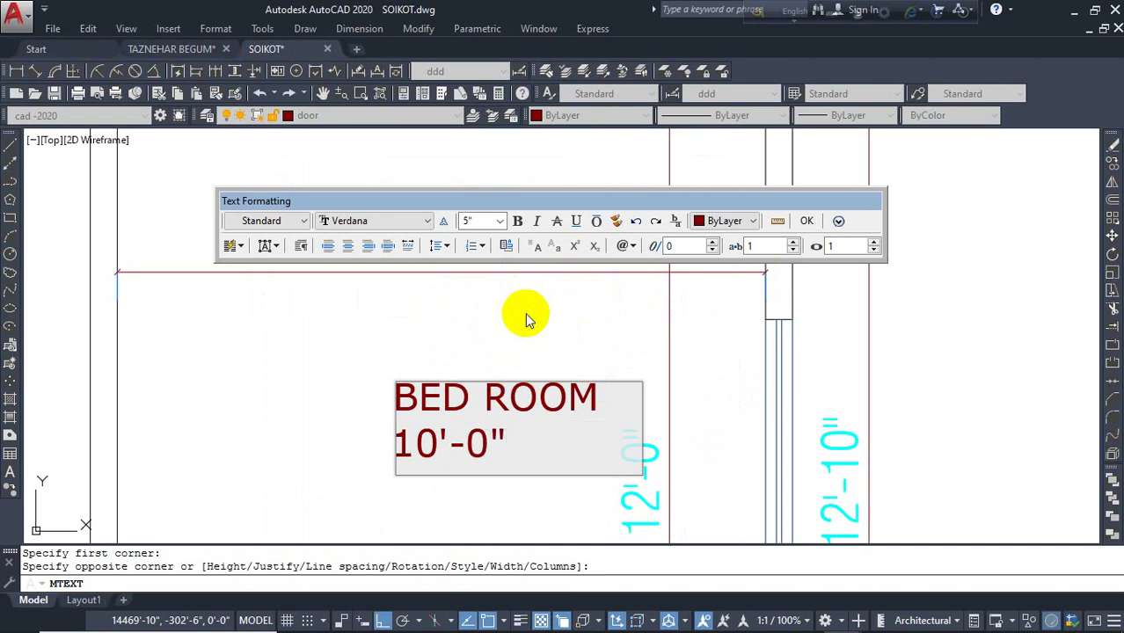
type("X12")
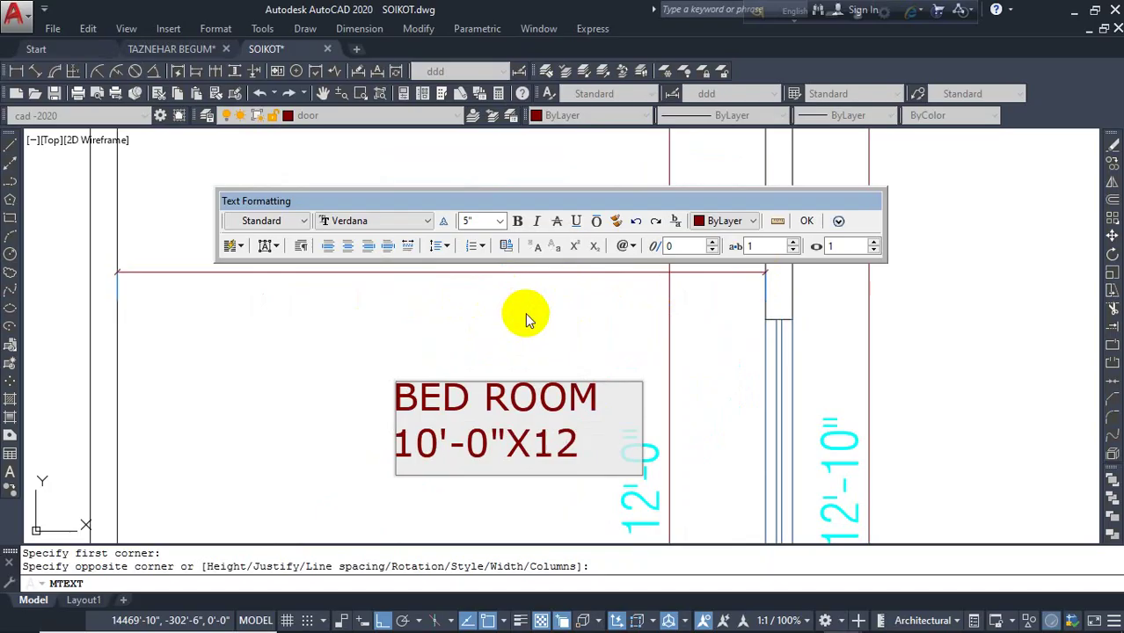
type("'-0\"")
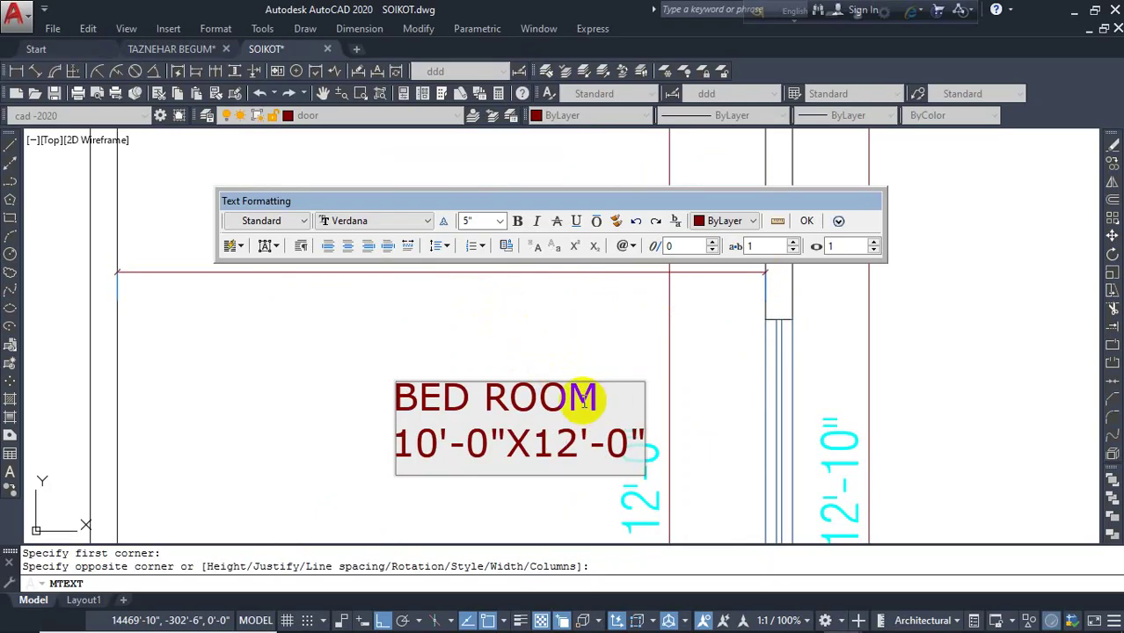
- Center-align both lines of the room label and finish the text edit
left_click_drag(396, 397, 647, 442)
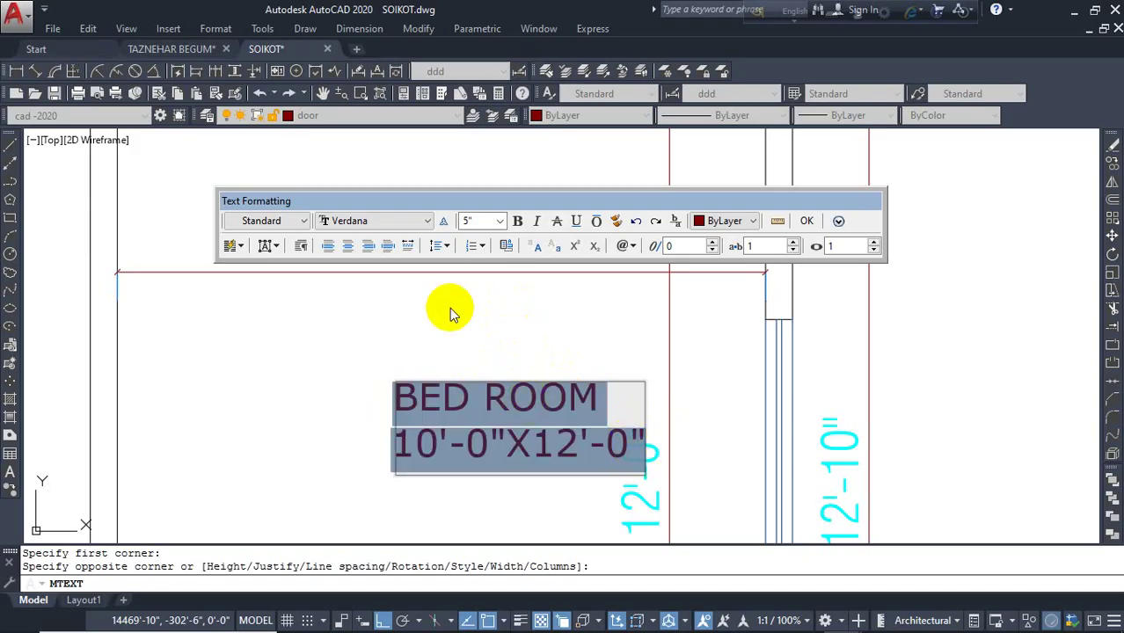
left_click(348, 247)
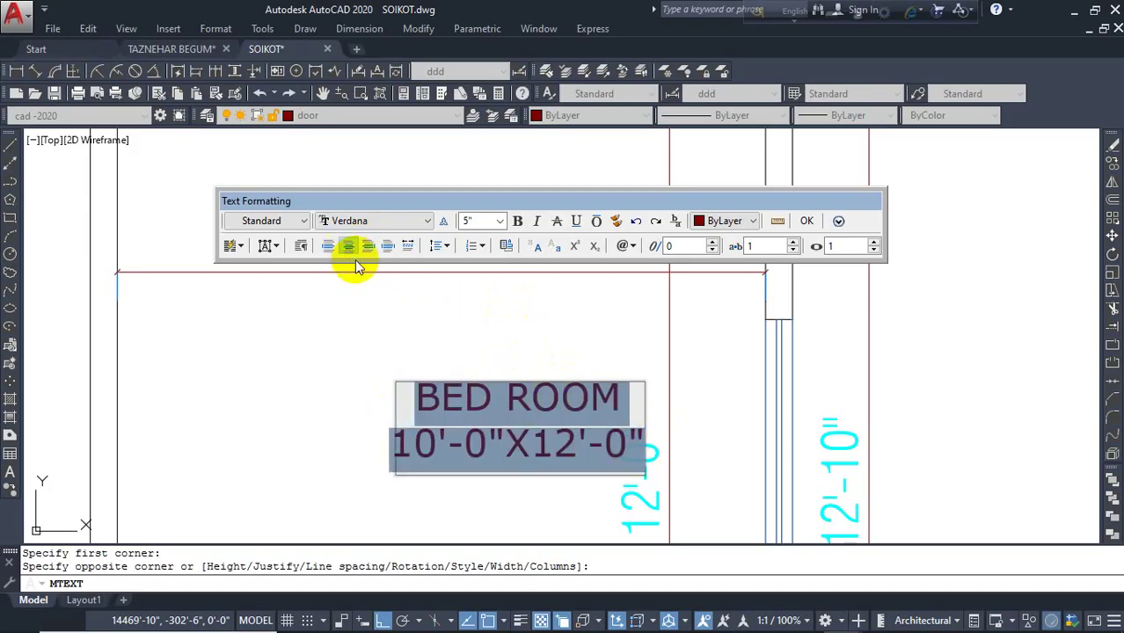
left_click(506, 341)
scroll(527, 335, "down", 4)
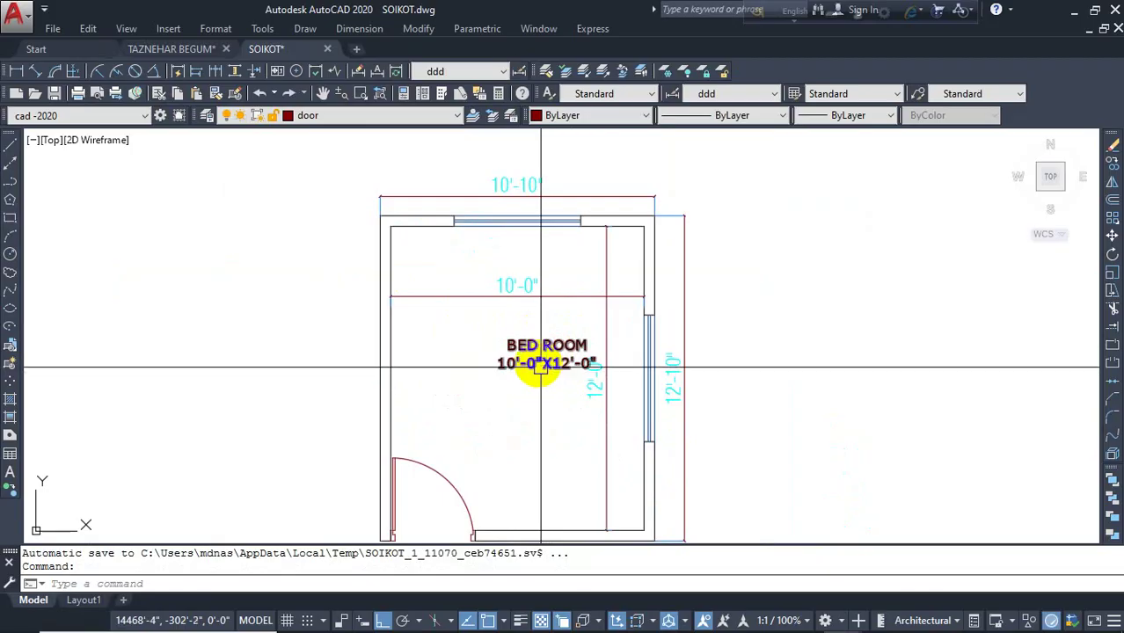
- Move the room label left, clear of the inner height dimension, and put it on the TEX layer
left_click(557, 355)
left_click_drag(547, 367, 501, 367)
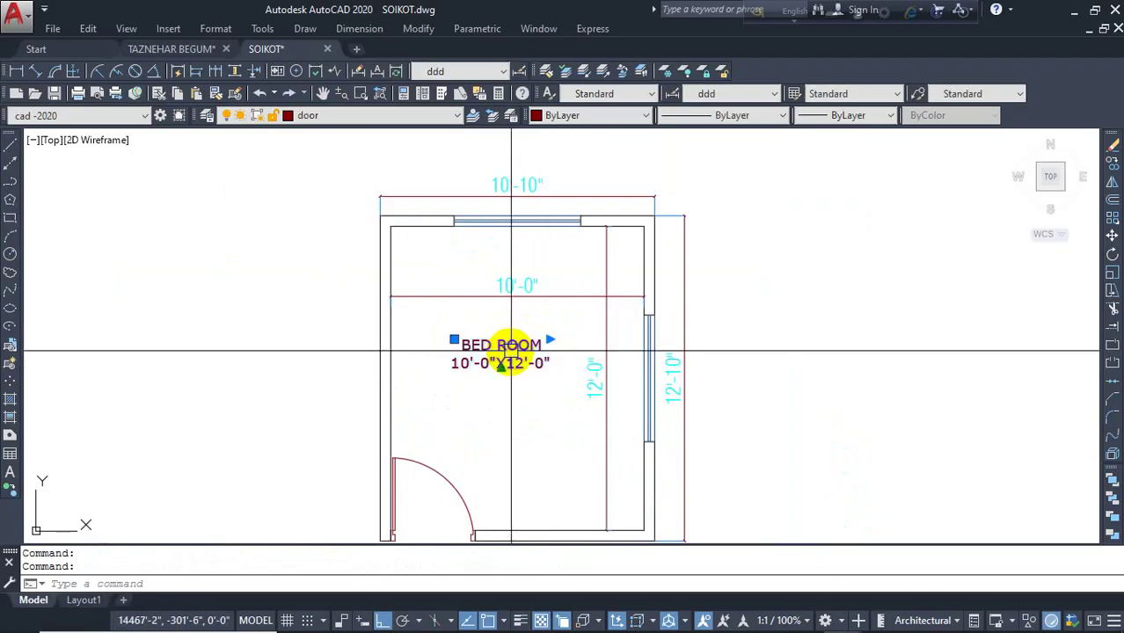
left_click(392, 117)
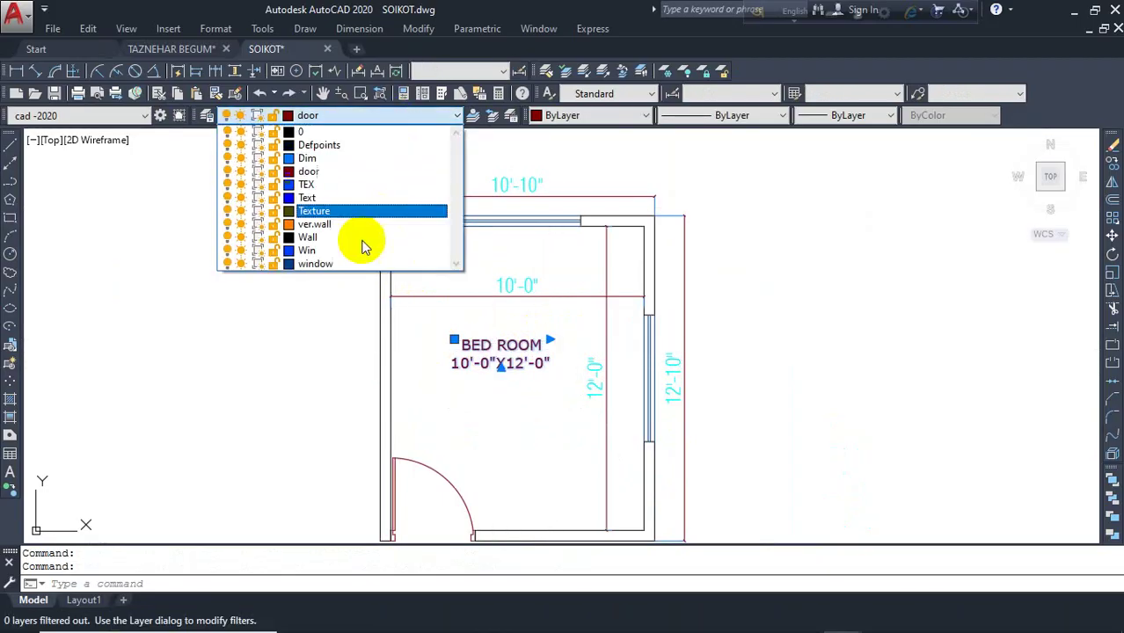
left_click(352, 184)
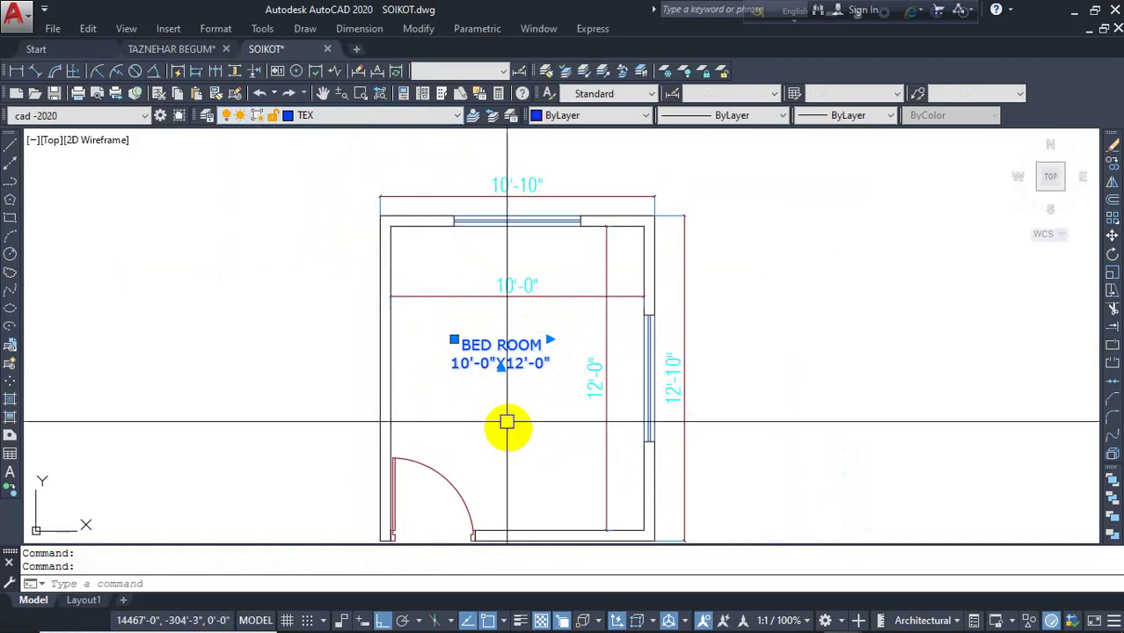
key("Escape")
- Delete the four linear dimensions: inner width, inner height, overall width and overall height
left_click(606, 369)
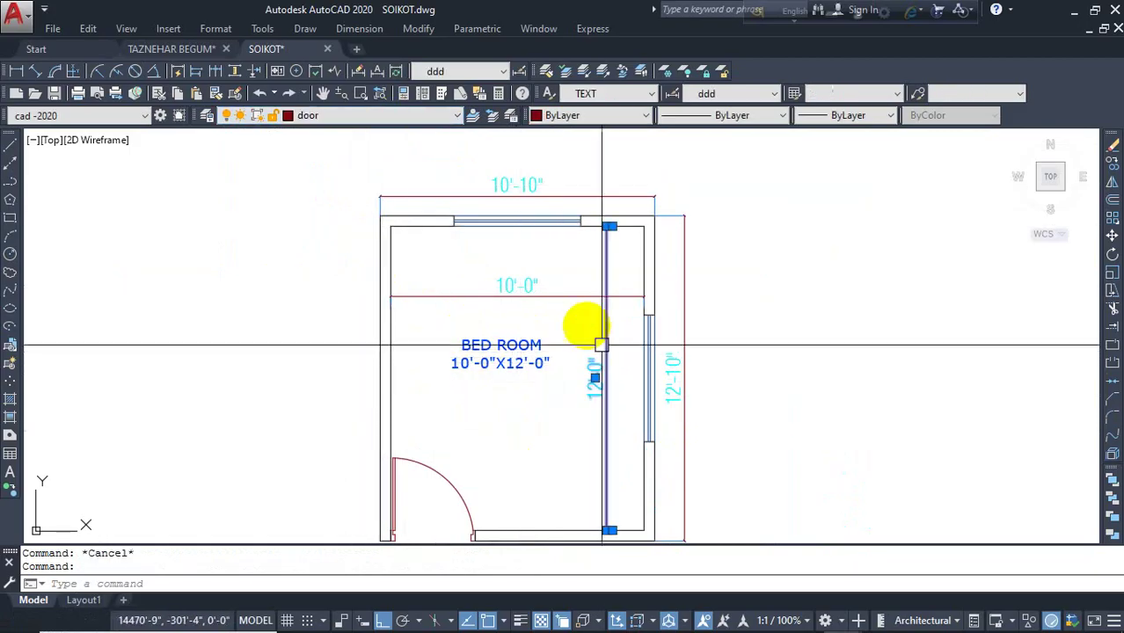
left_click(560, 298)
left_click(581, 195)
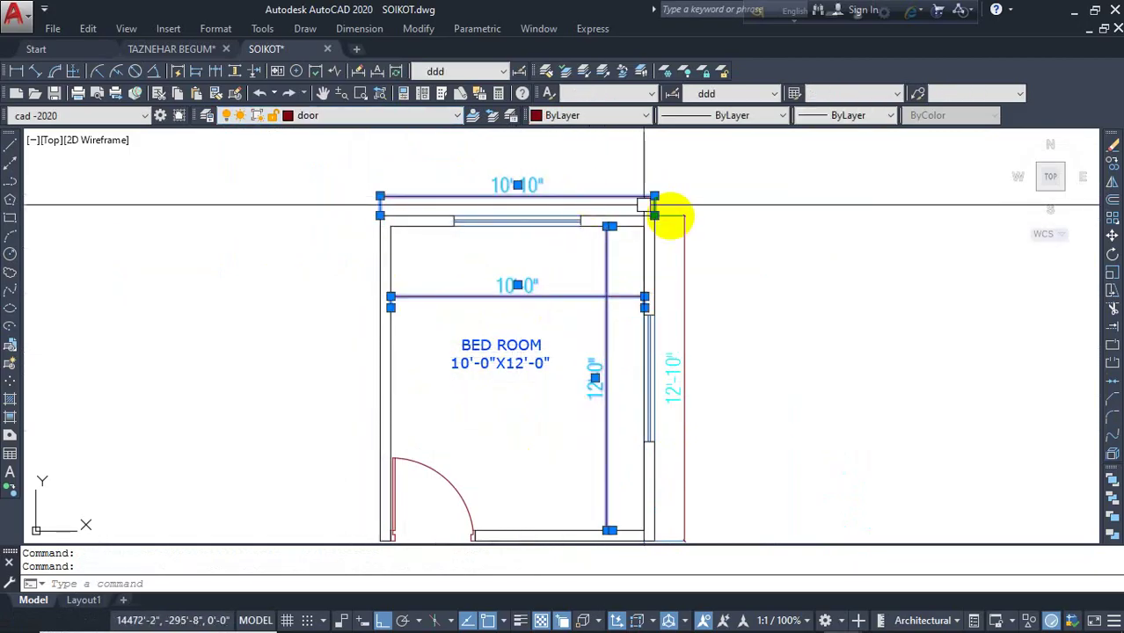
left_click(694, 250)
left_click(679, 266)
key("Delete")
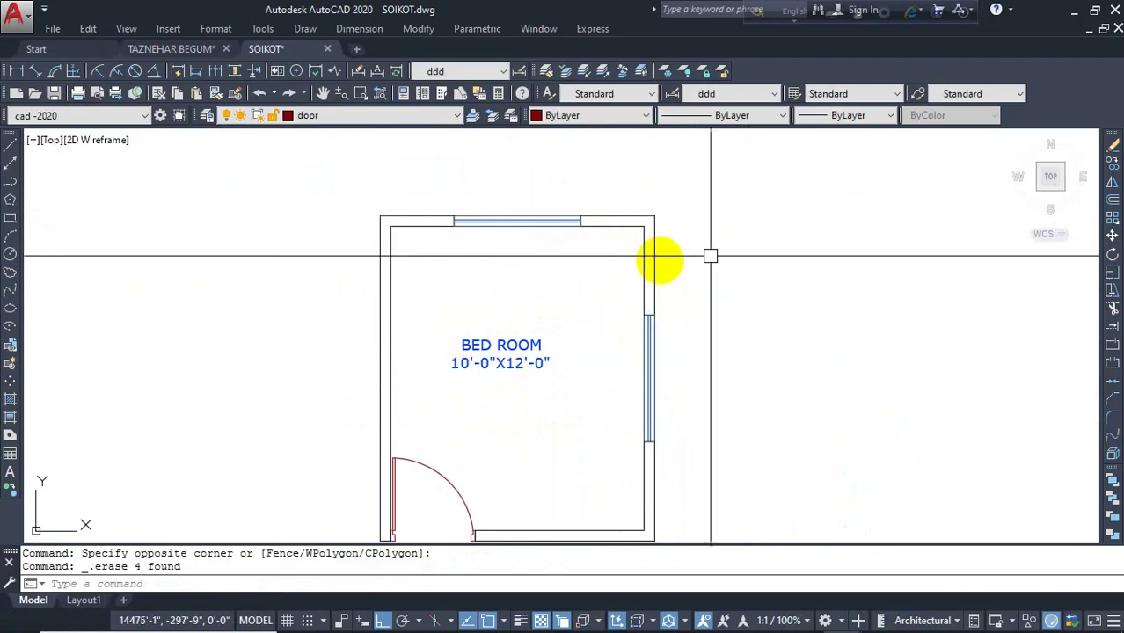
- Move the room label slightly down and to the right so it sits in the middle of the room
middle_click_drag(533, 339, 506, 278)
left_click(494, 288)
left_click_drag(495, 289, 515, 314)
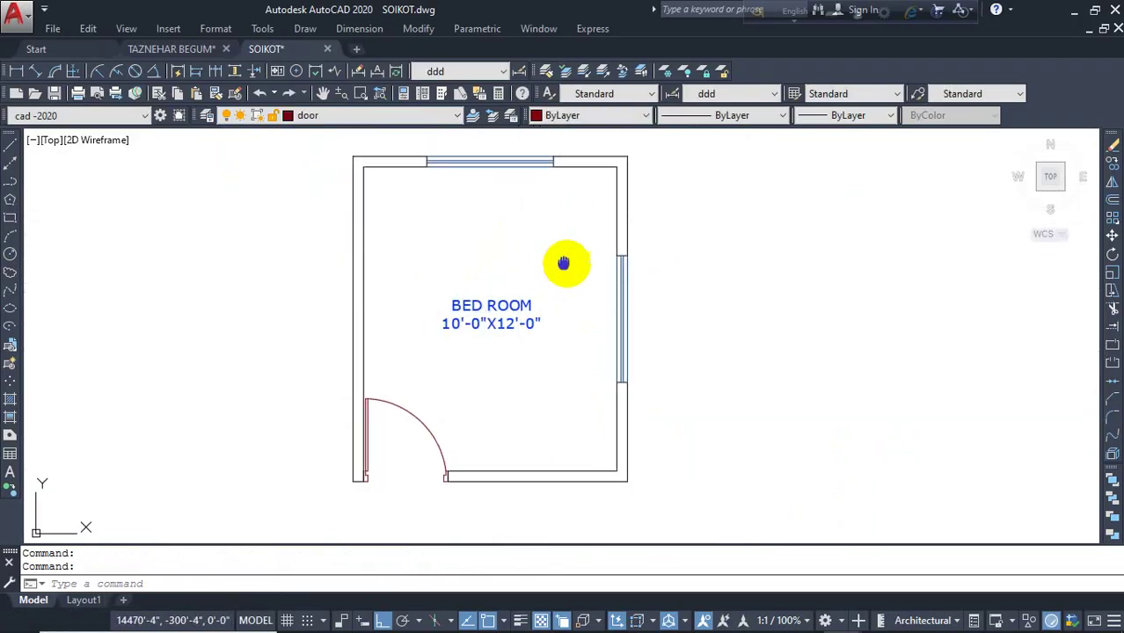
middle_click_drag(567, 261, 610, 266)
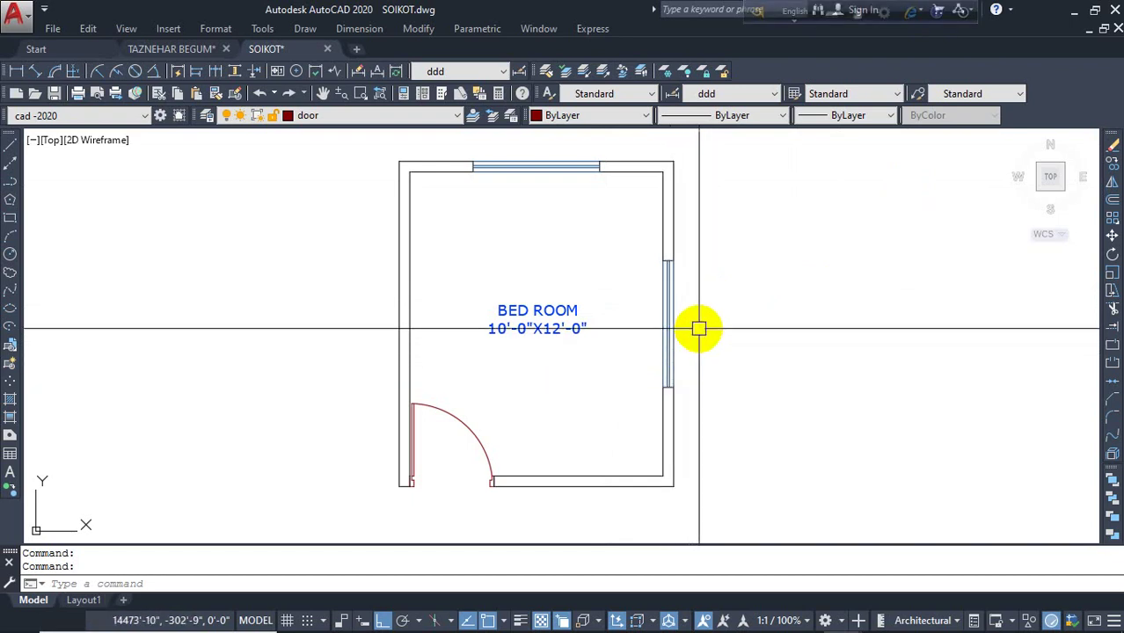
mouse_move(724, 630)
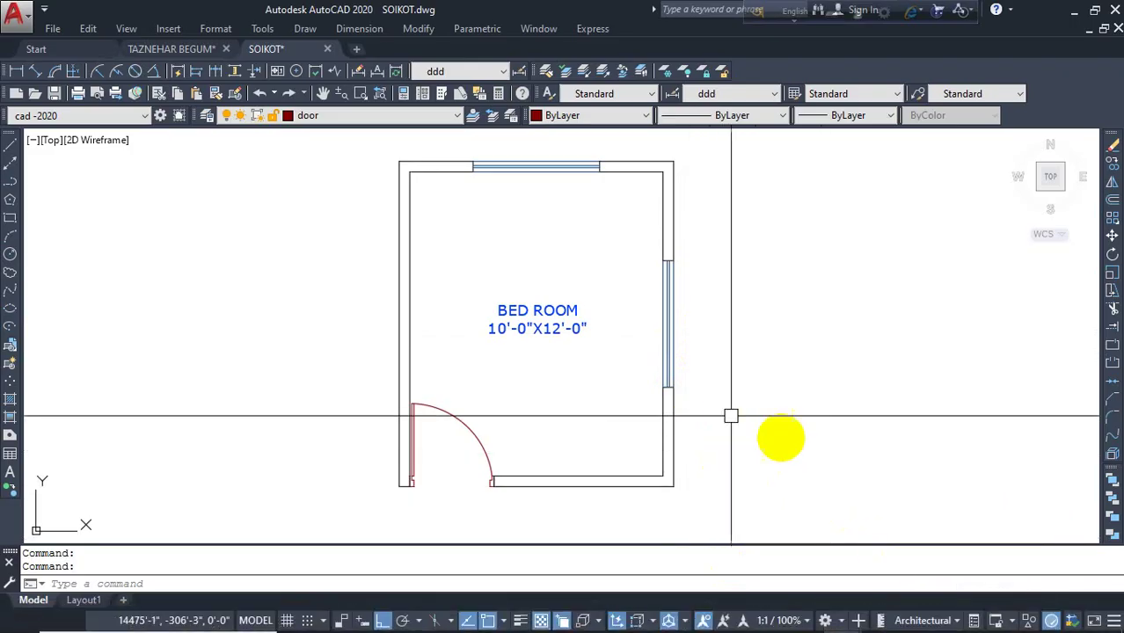
middle_click_drag(782, 449, 719, 448)
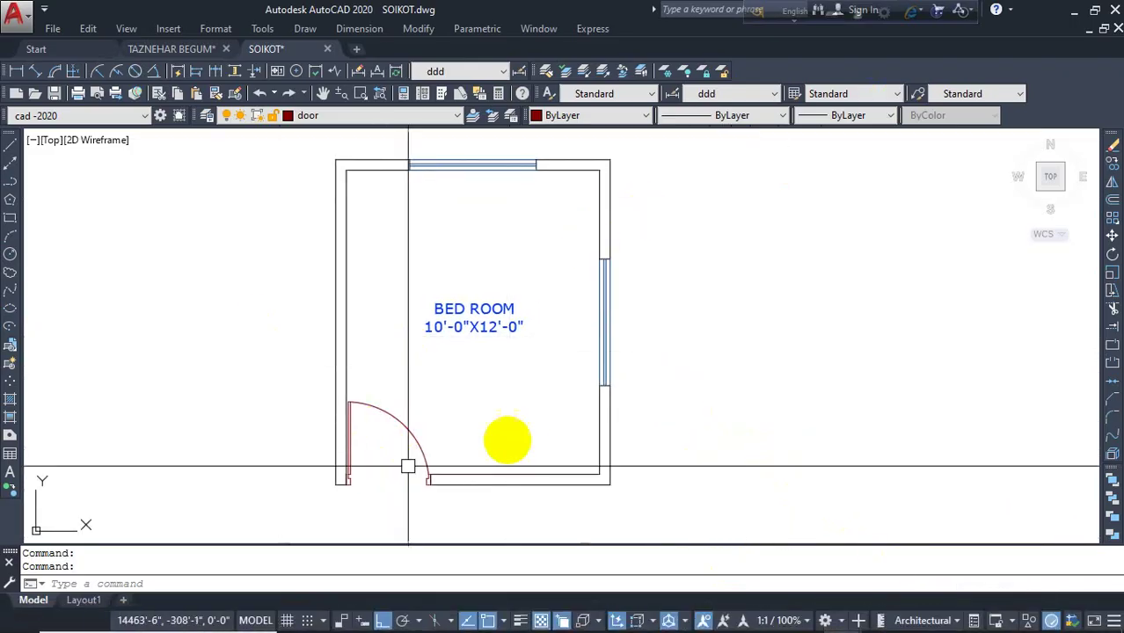
mouse_move(927, 627)
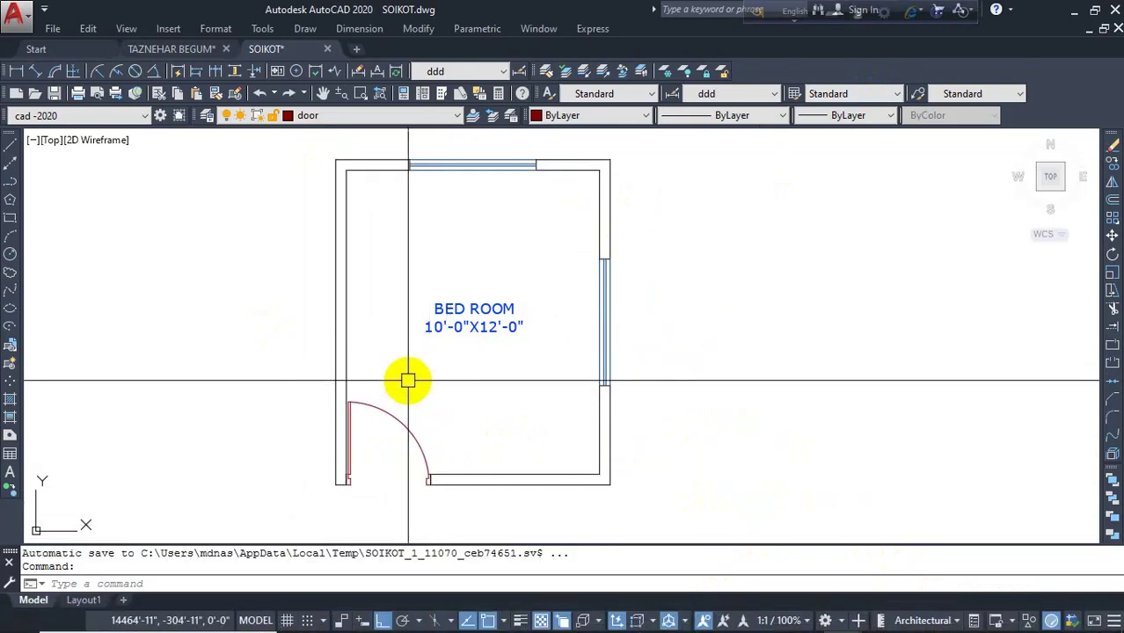
mouse_move(880, 626)
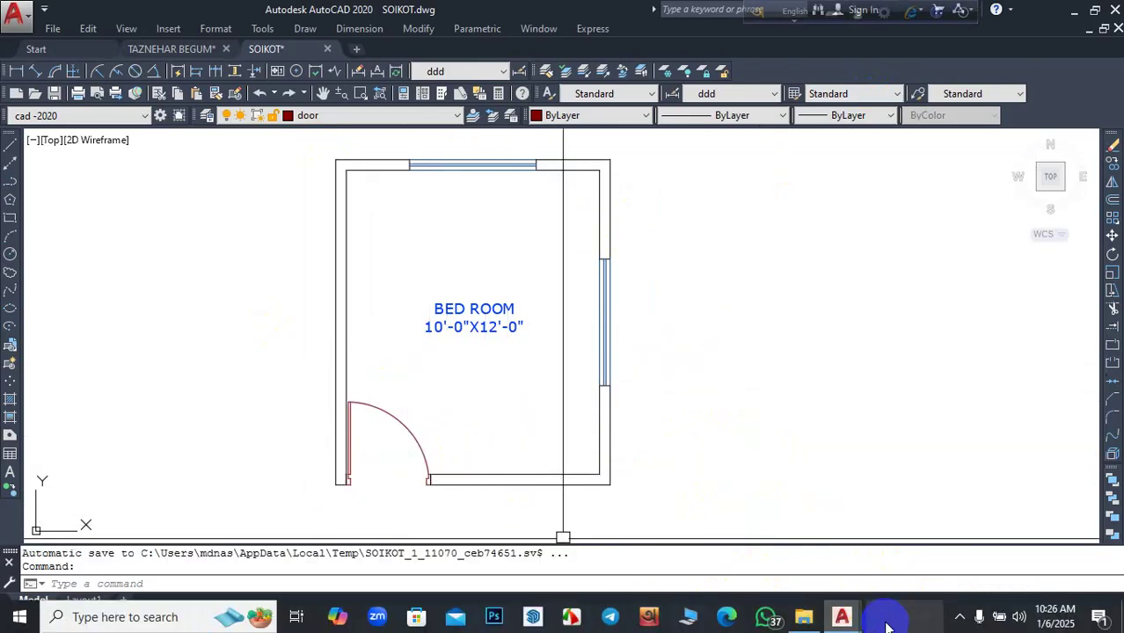
left_click(959, 619)
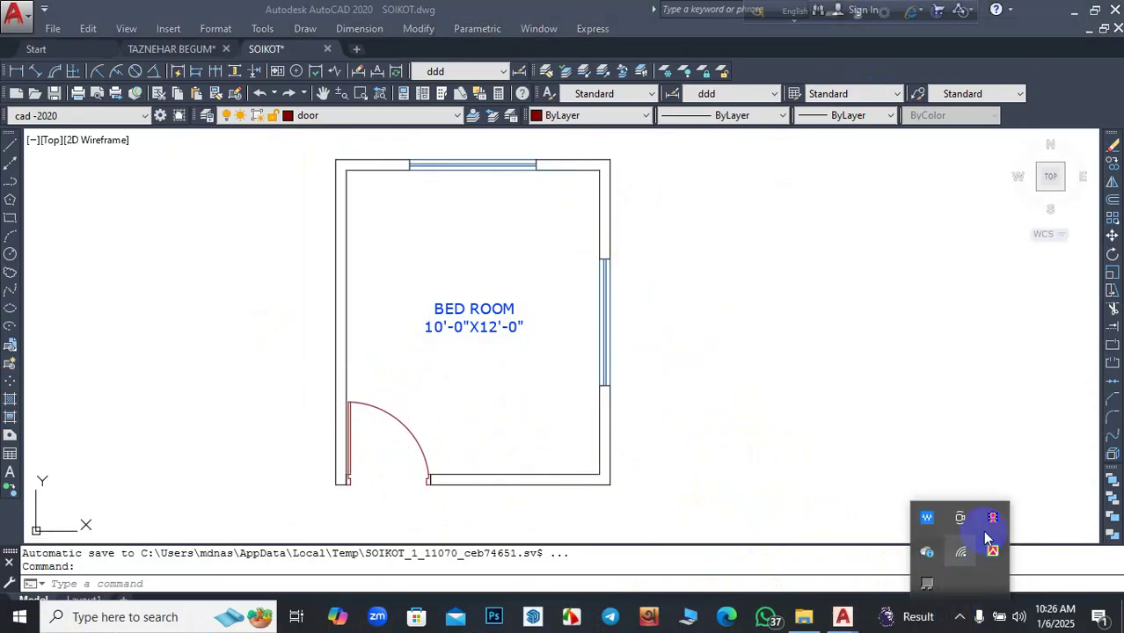